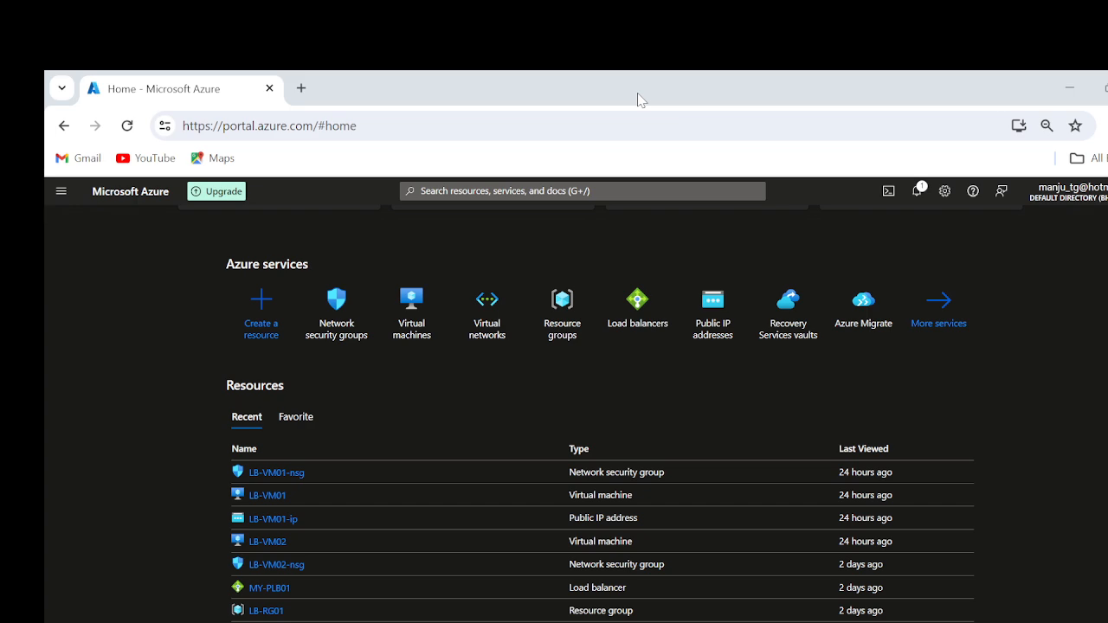
Step: Search for storage and open the Storage accounts service to start creating a new storage account
left_click(491, 196)
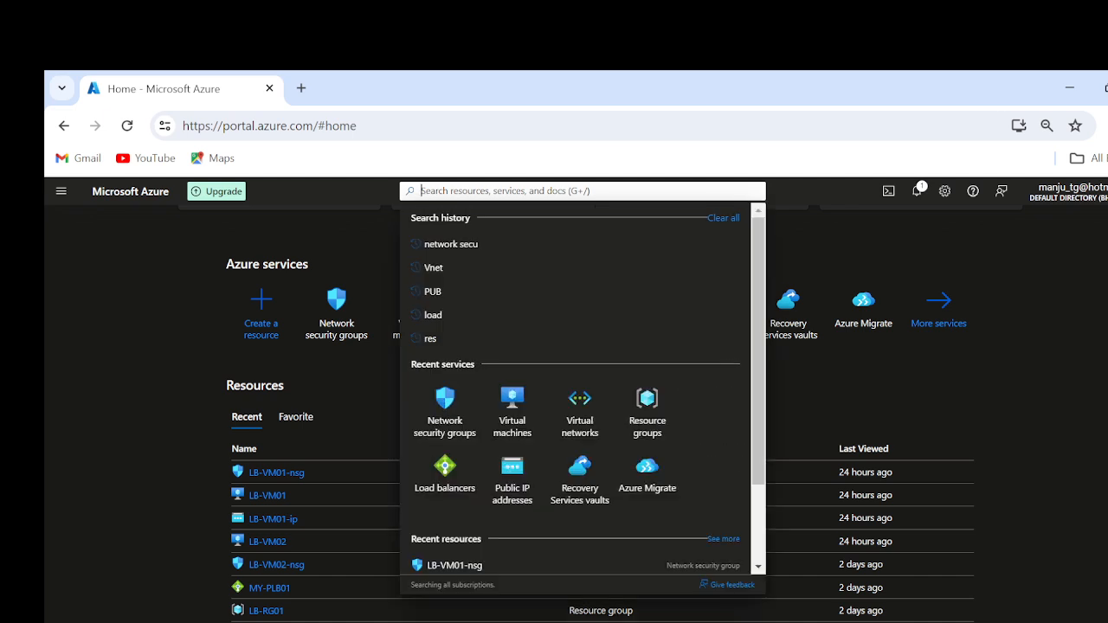
type("storage")
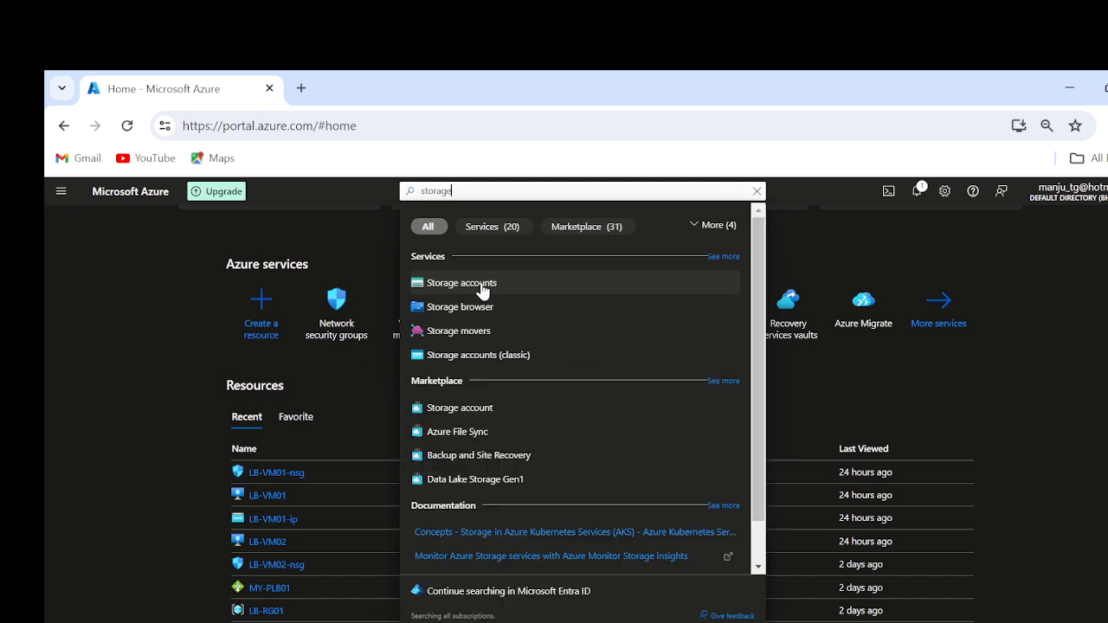
left_click(482, 284)
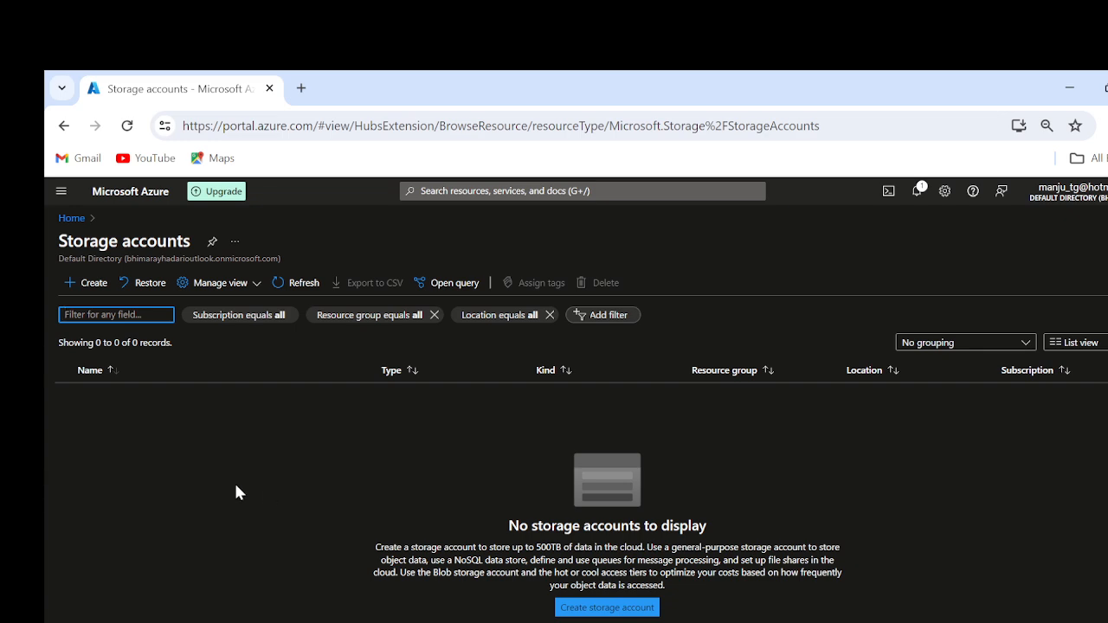
left_click(93, 286)
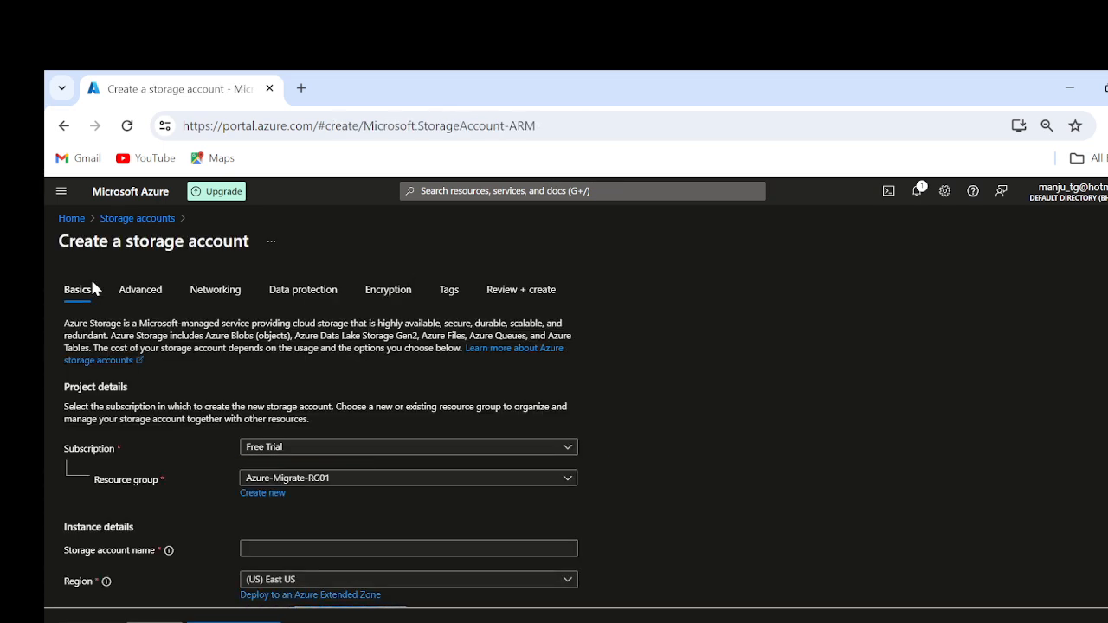
scroll(822, 482, "down", 1)
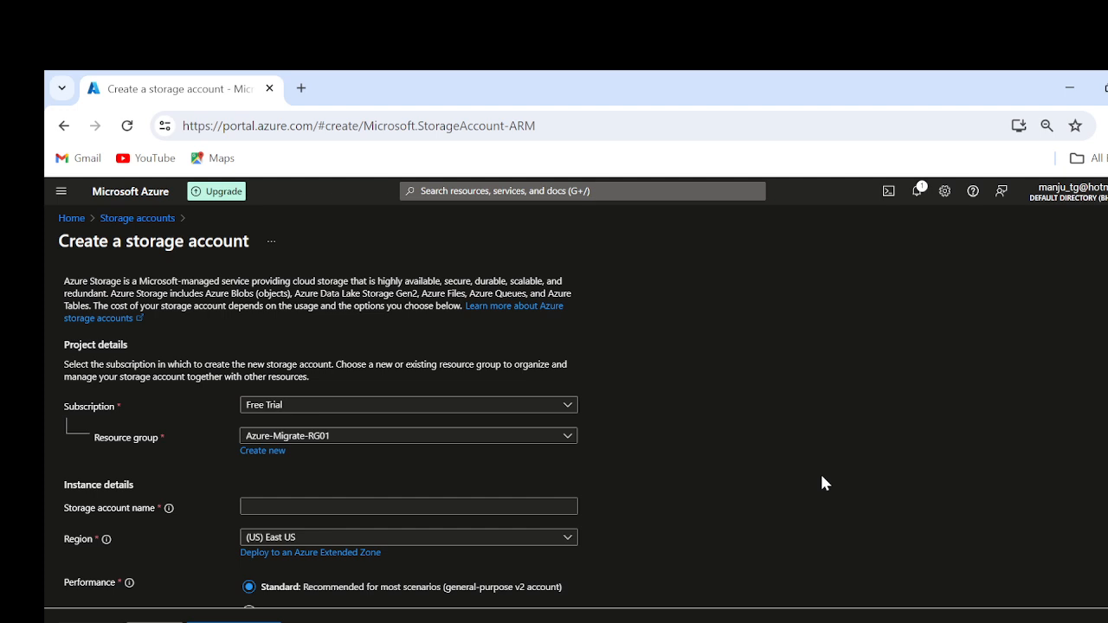
left_click(384, 437)
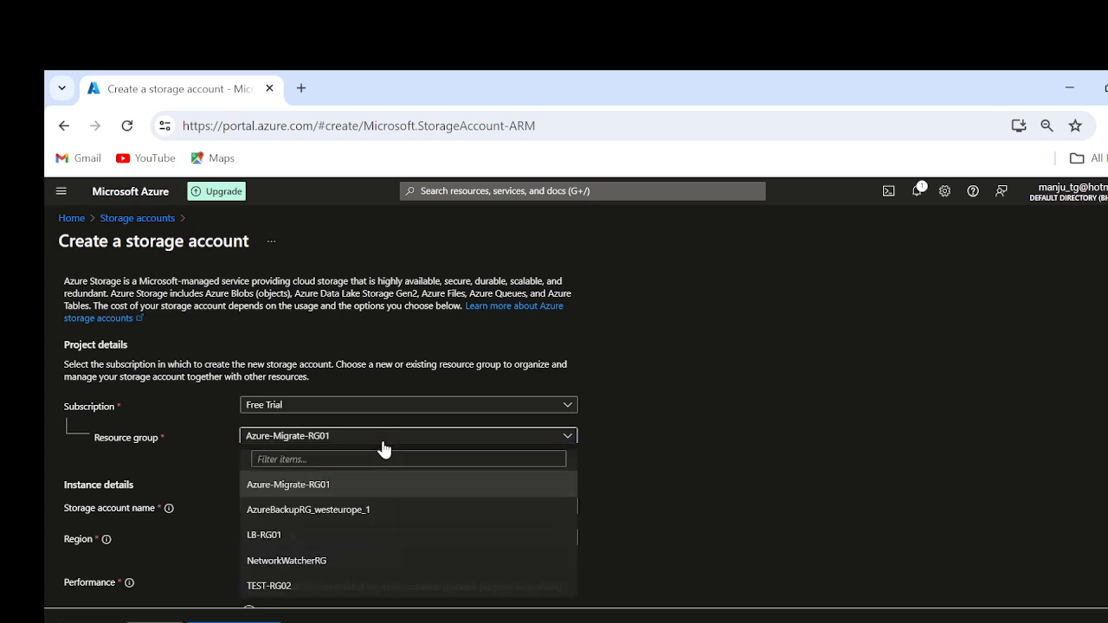
left_click(813, 498)
left_click(262, 452)
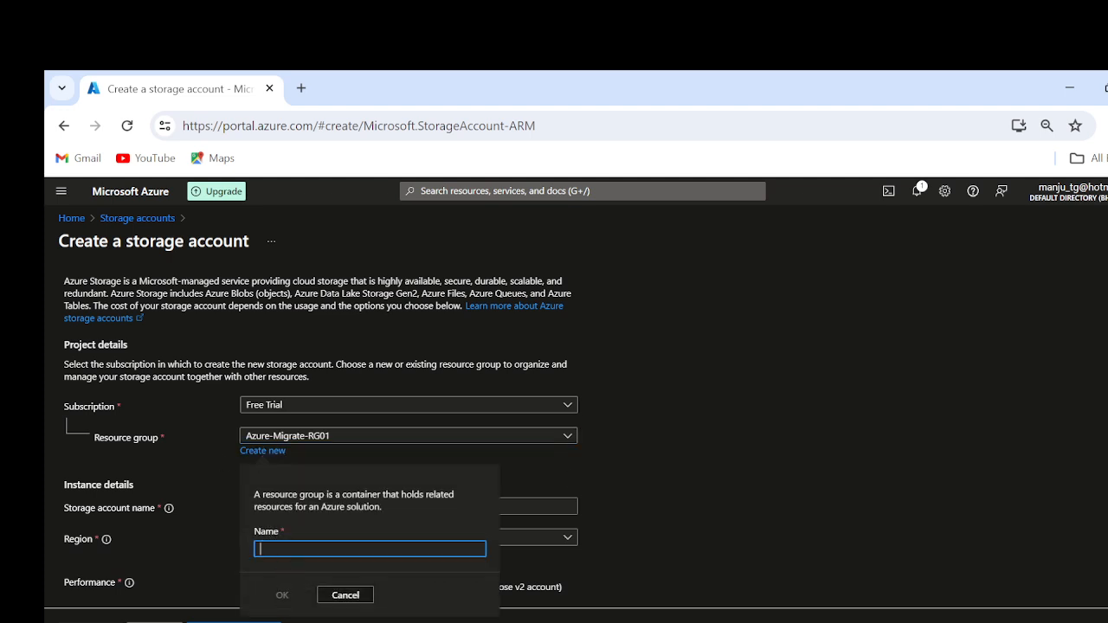
type("Azure-")
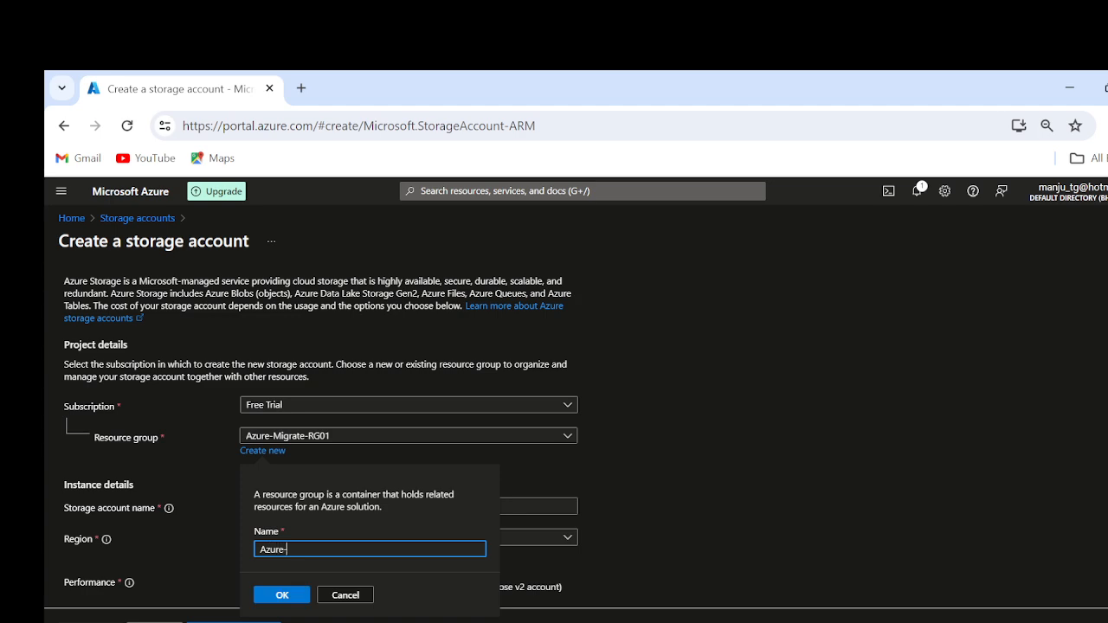
type("SA01")
scroll(897, 519, "down", 2)
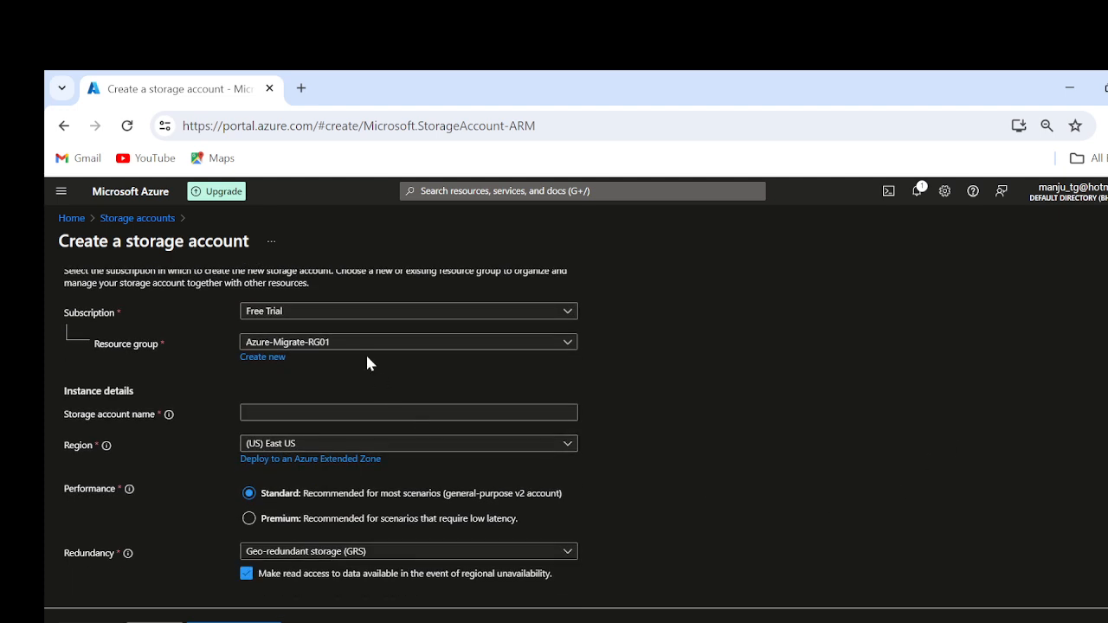
scroll(796, 323, "up", 3)
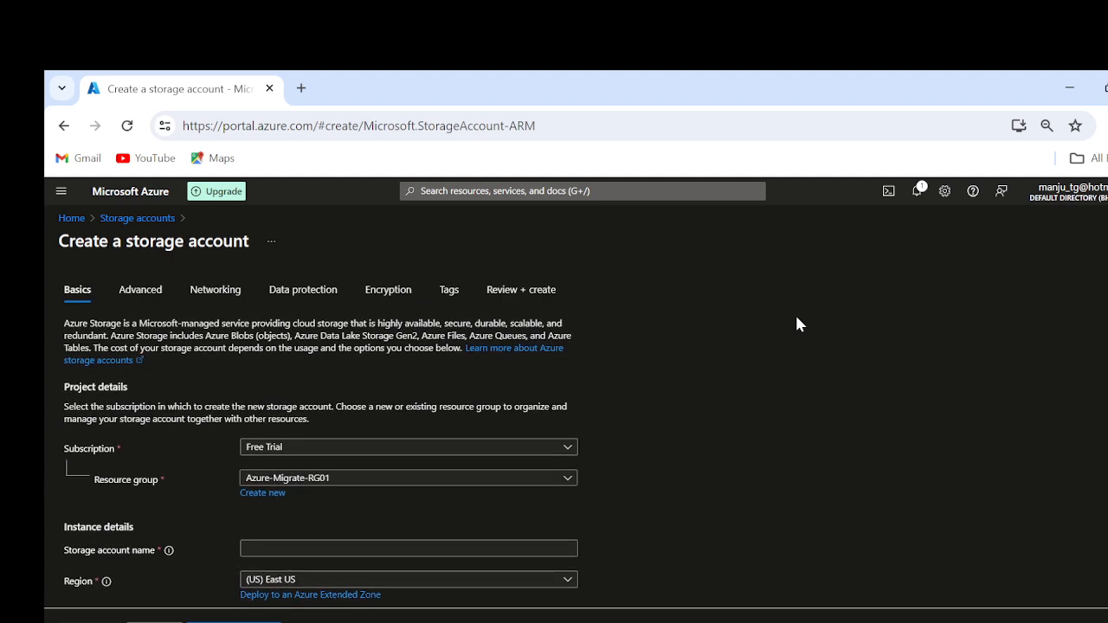
Step: Create a new resource group named AZ-SA01 for the storage account
left_click(256, 492)
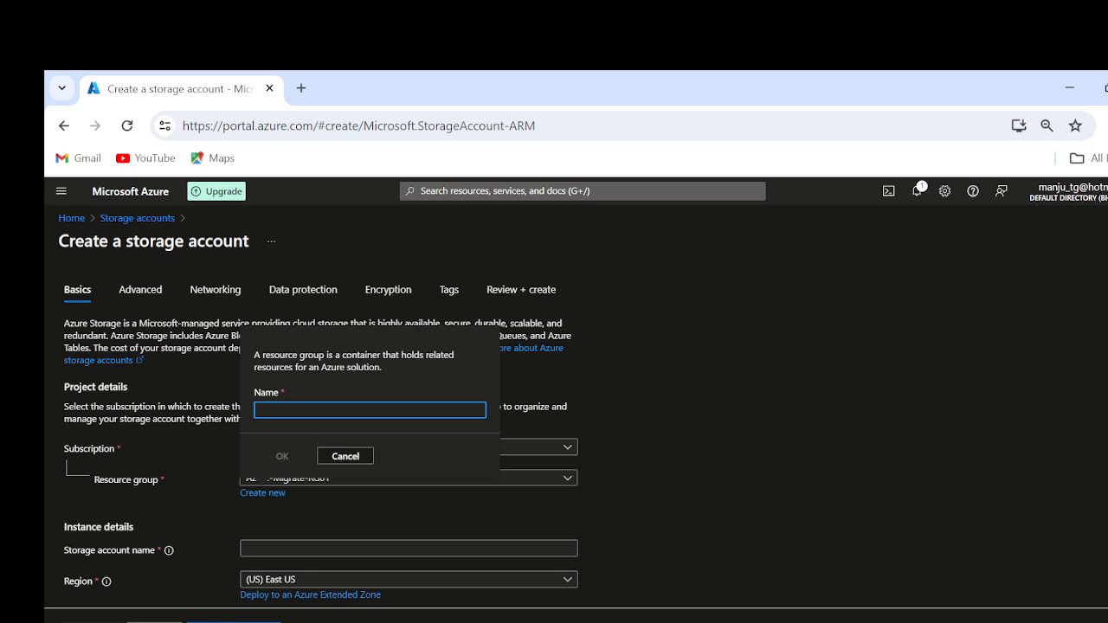
type("AZ-")
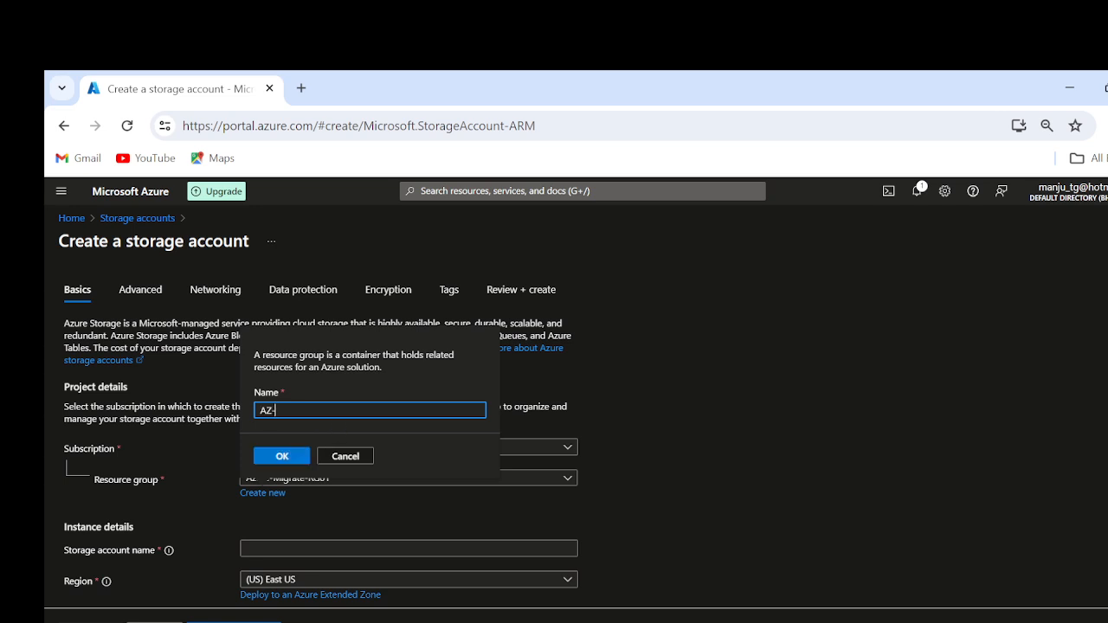
type("SA01")
key("Left")
key("Left")
key("Left")
key("Left")
key("Left")
key("Left")
key("Left")
left_click(285, 457)
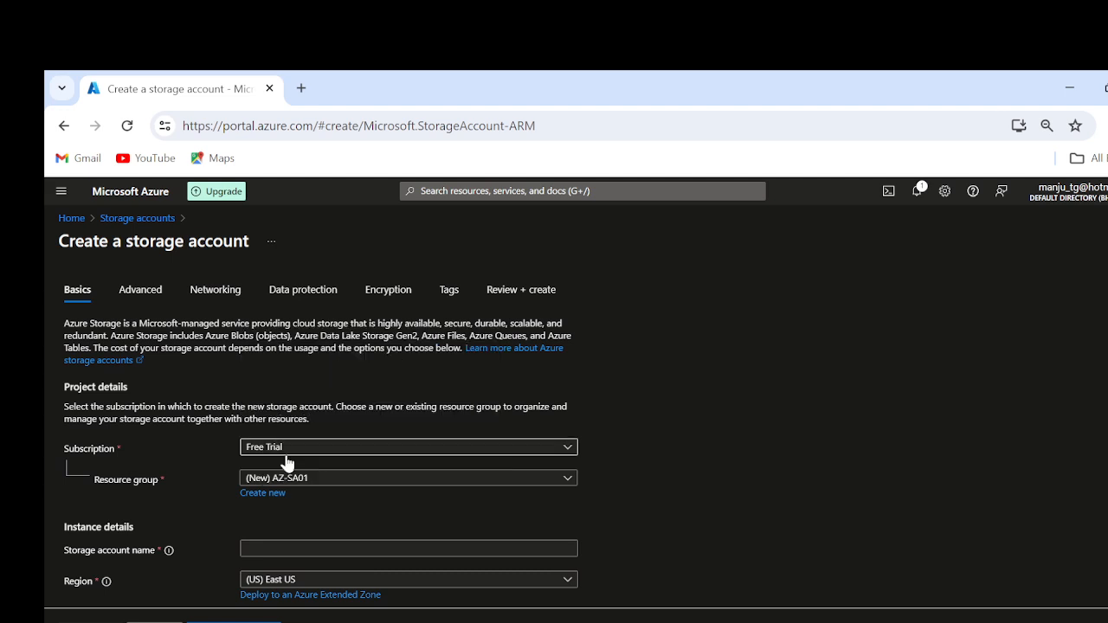
Step: Replace the storage account's resource group with a new one named RG-SA01
scroll(742, 454, "down", 2)
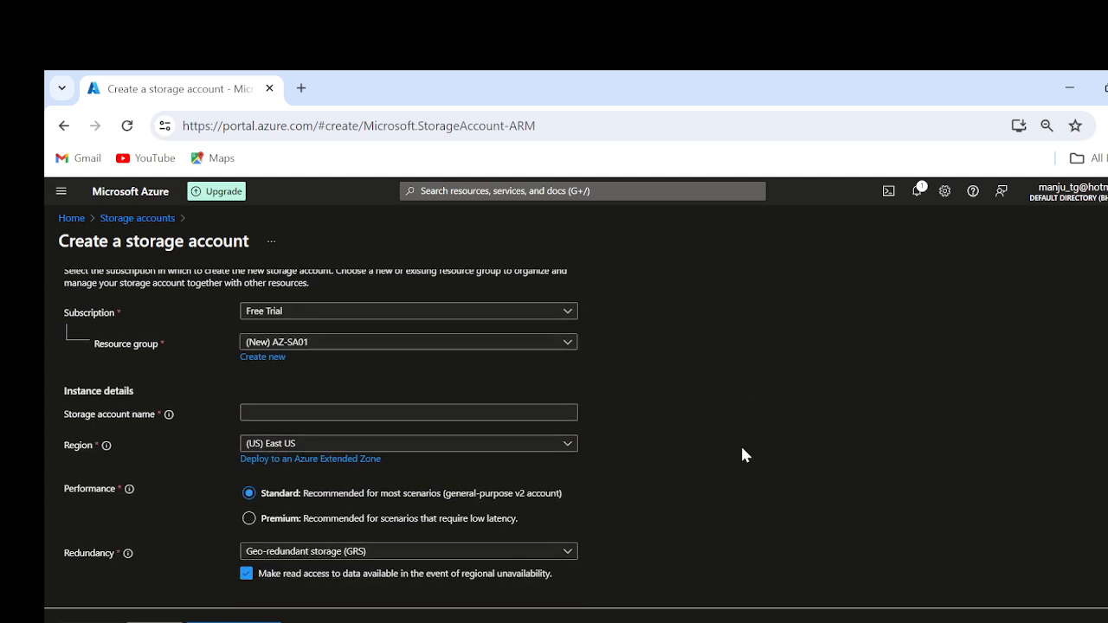
left_click(251, 357)
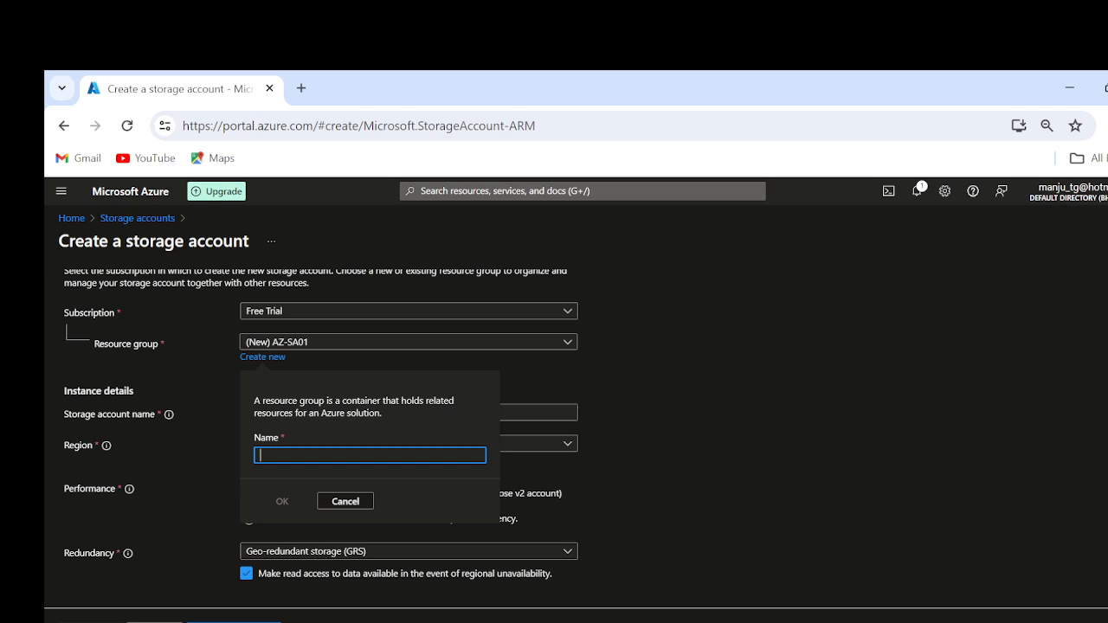
type("RG-")
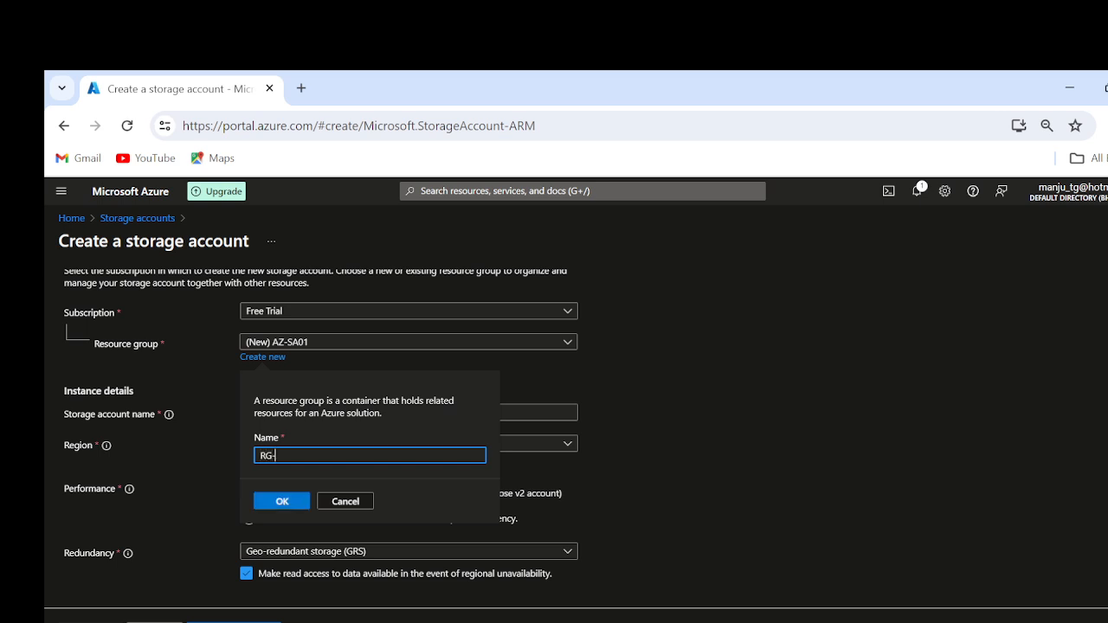
type("SA01")
left_click(295, 503)
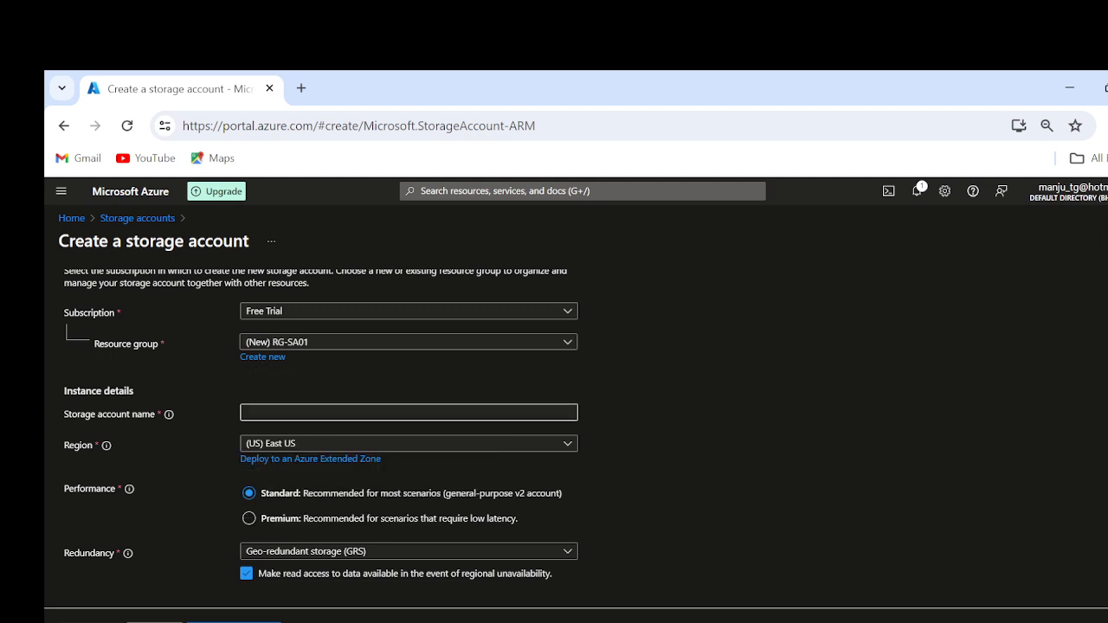
Step: Enter azstorageaccount060620241 as the storage account name
left_click(298, 413)
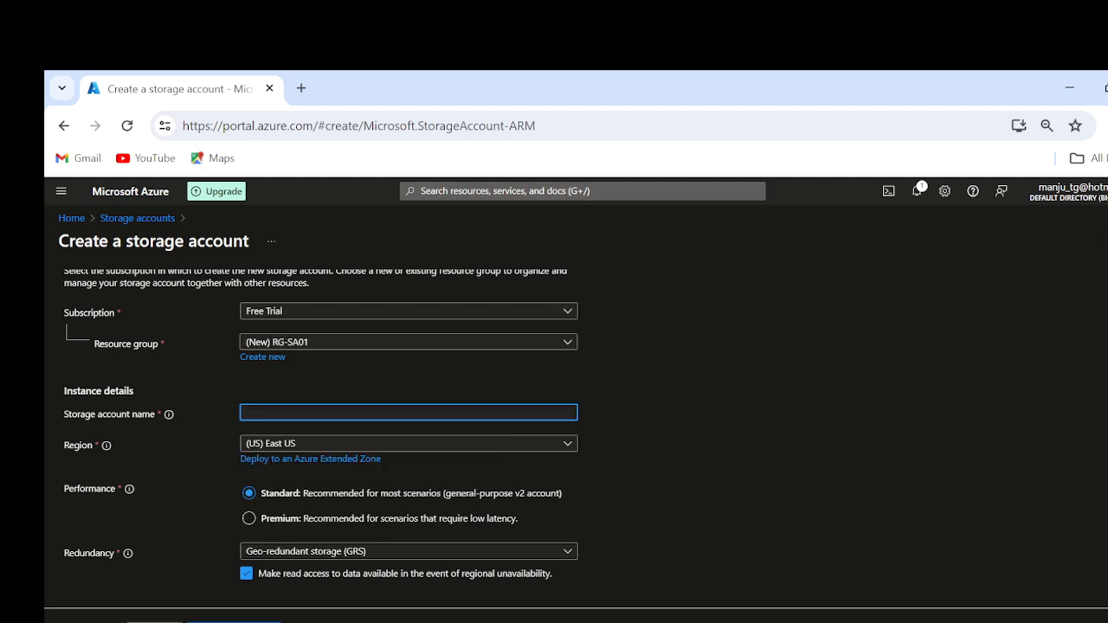
type("azstorage")
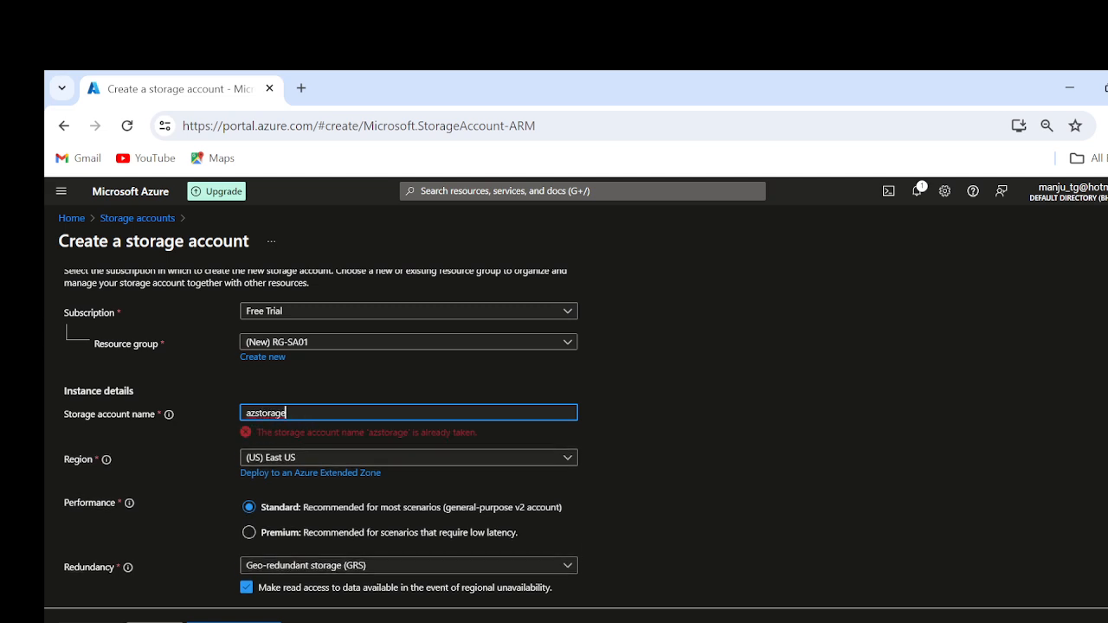
type("account")
type("0")
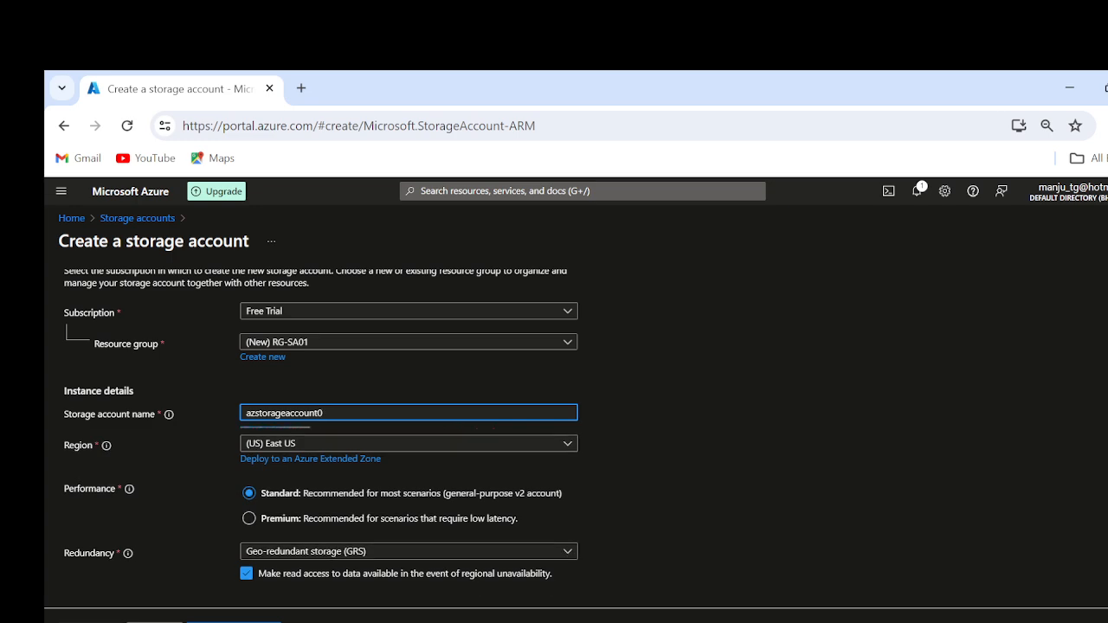
type("6062024")
type("1_")
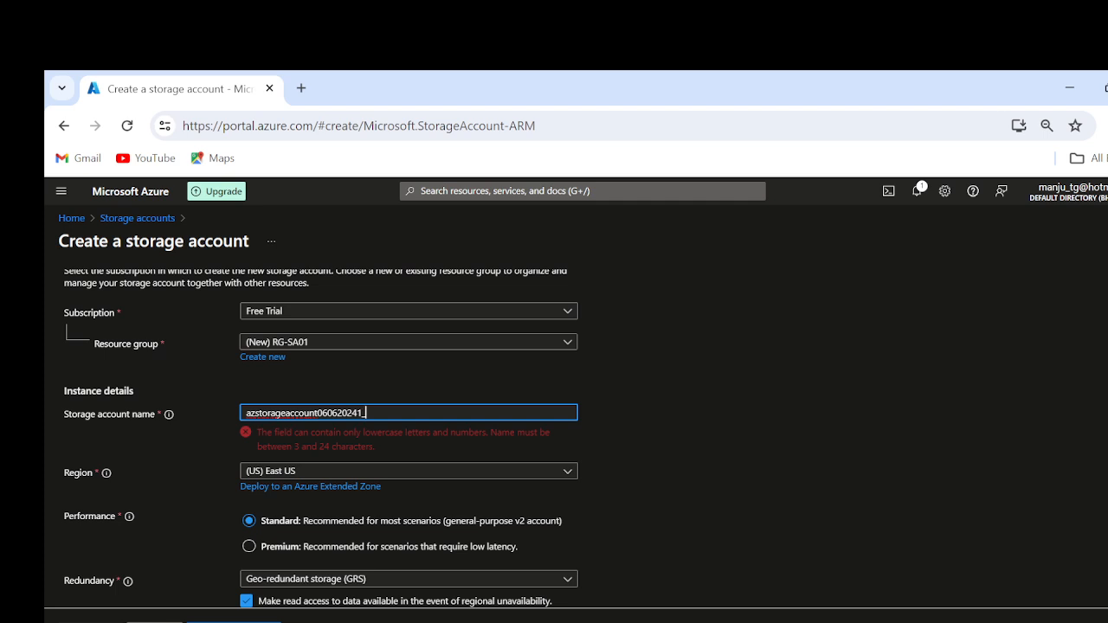
key("BackSpace")
left_click(733, 477)
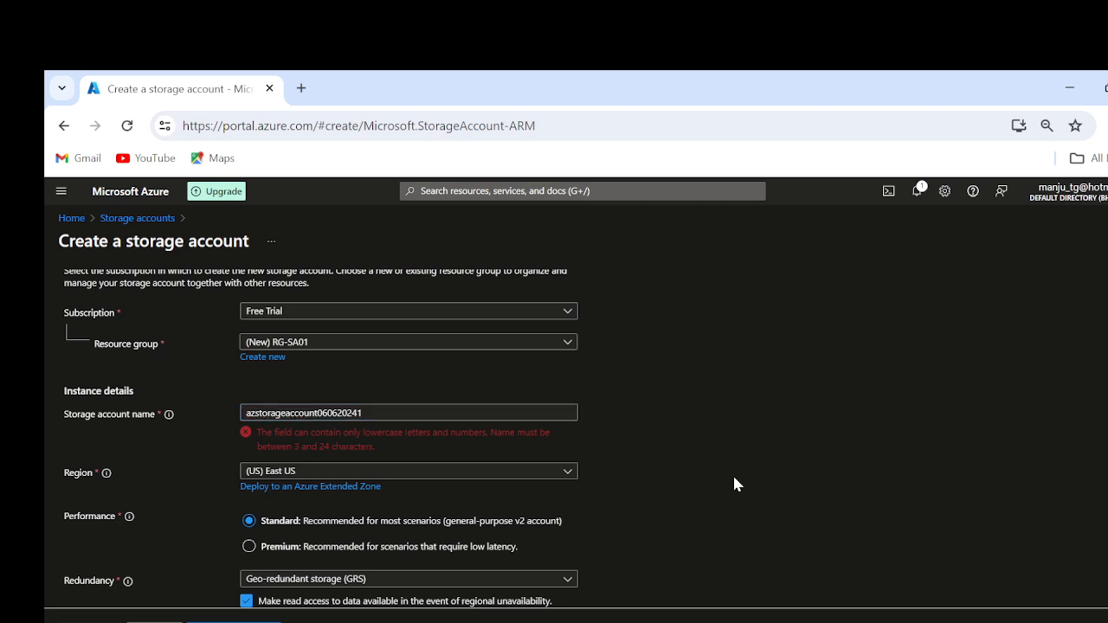
Step: Shorten the storage account name to azstorageaccount06062024
scroll(732, 476, "down", 1)
left_click(381, 385)
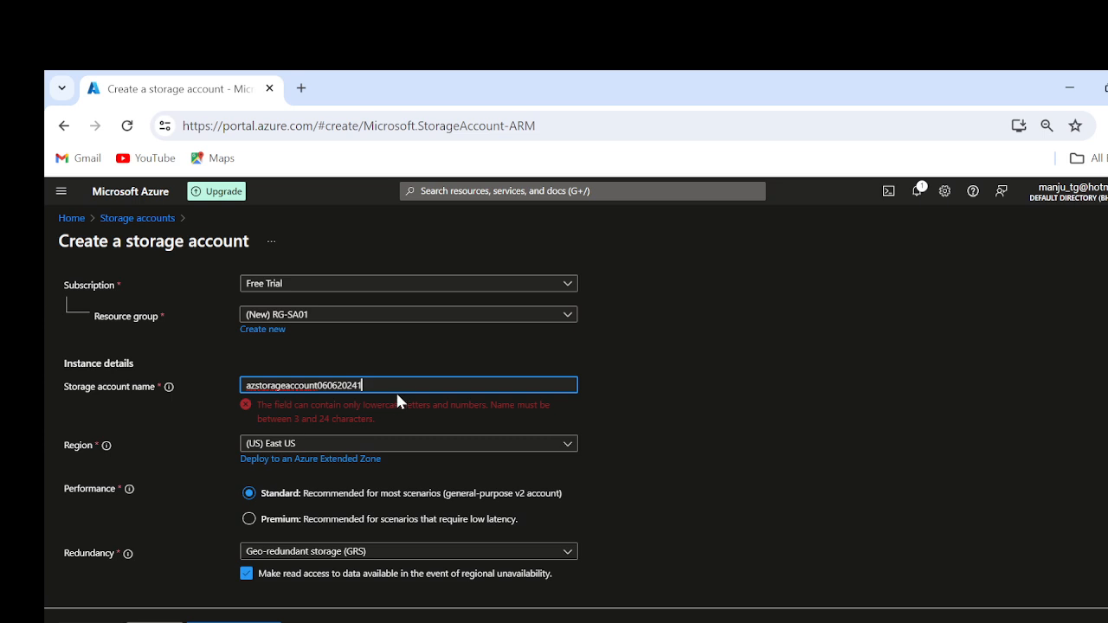
key("BackSpace")
left_click(827, 447)
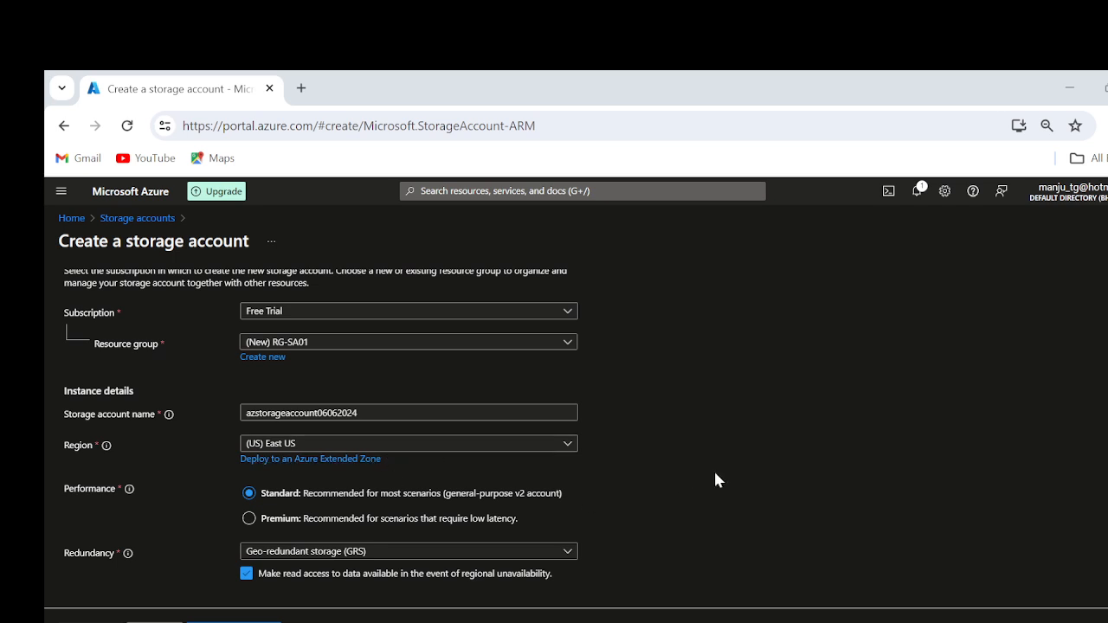
Step: Review the performance and redundancy options and choose Geo-redundant storage (GRS) as the redundancy
mouse_move(128, 491)
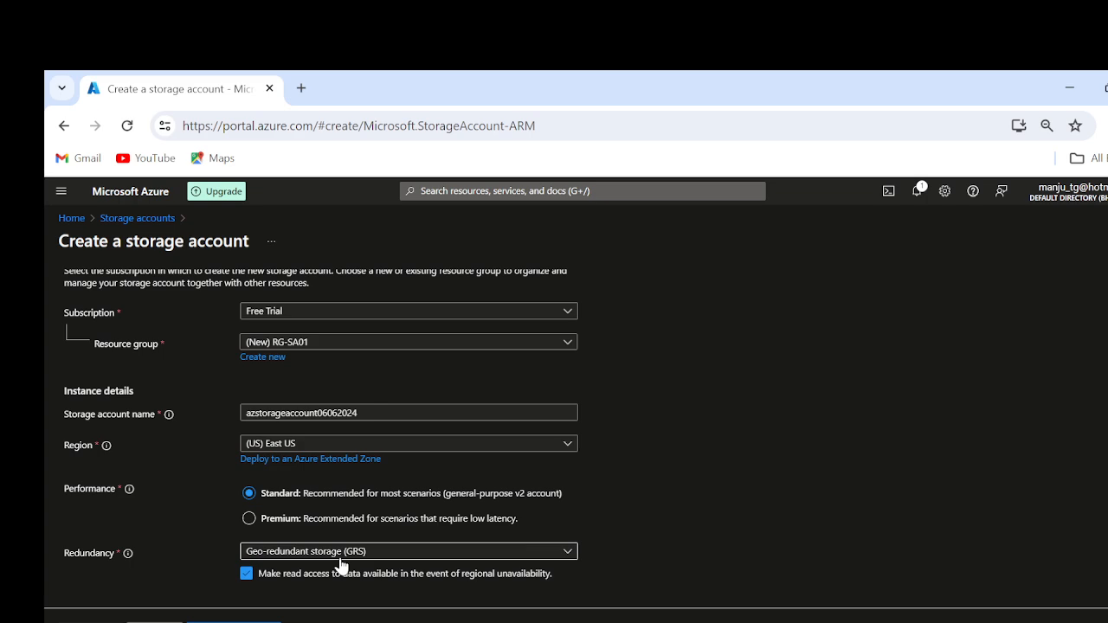
mouse_move(127, 560)
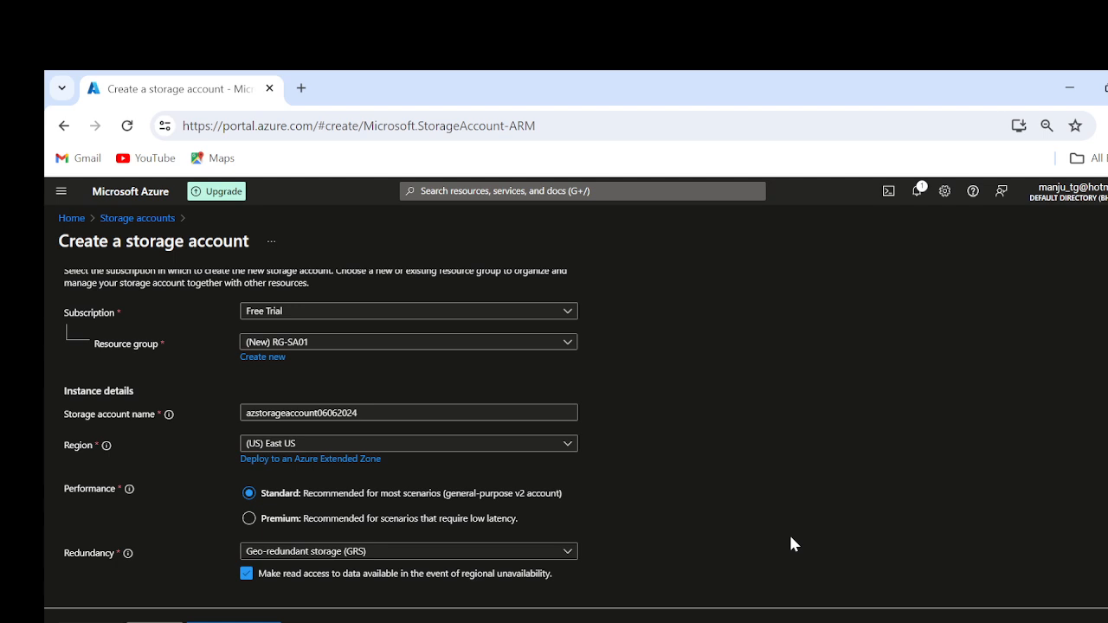
left_click(306, 555)
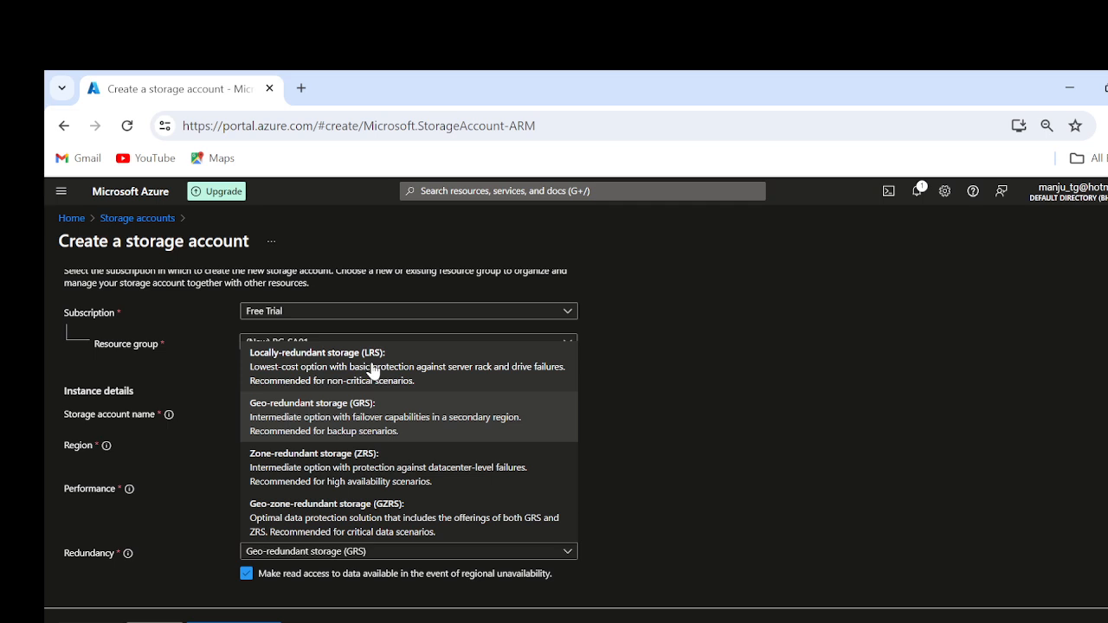
left_click(351, 419)
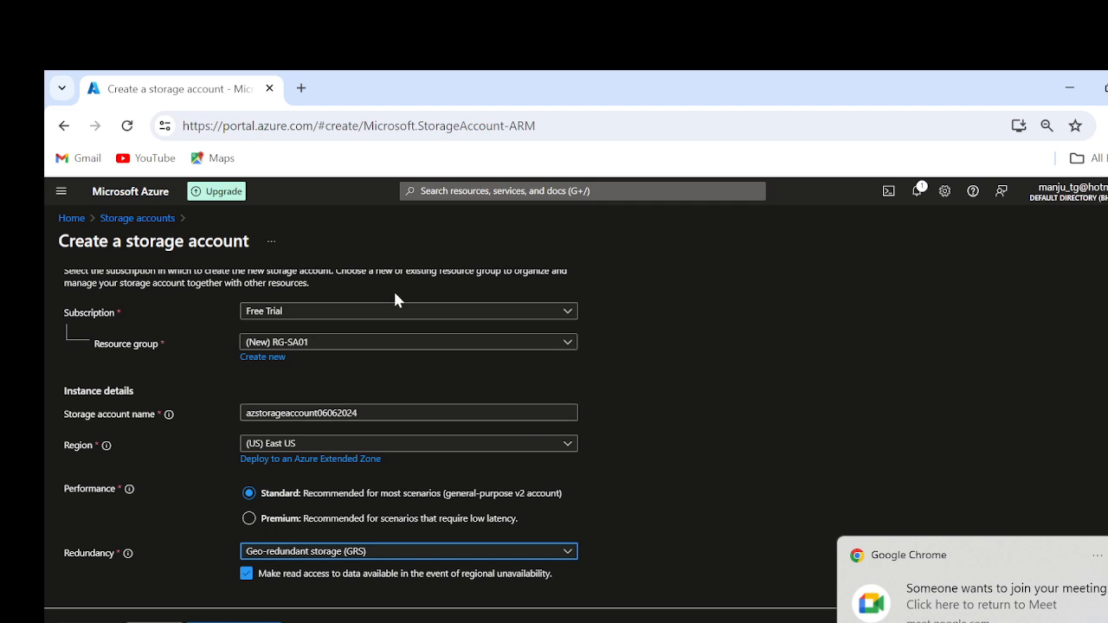
Step: Switch to the Google Meet window to handle the join request and dismiss the presenting notification
mouse_move(644, 622)
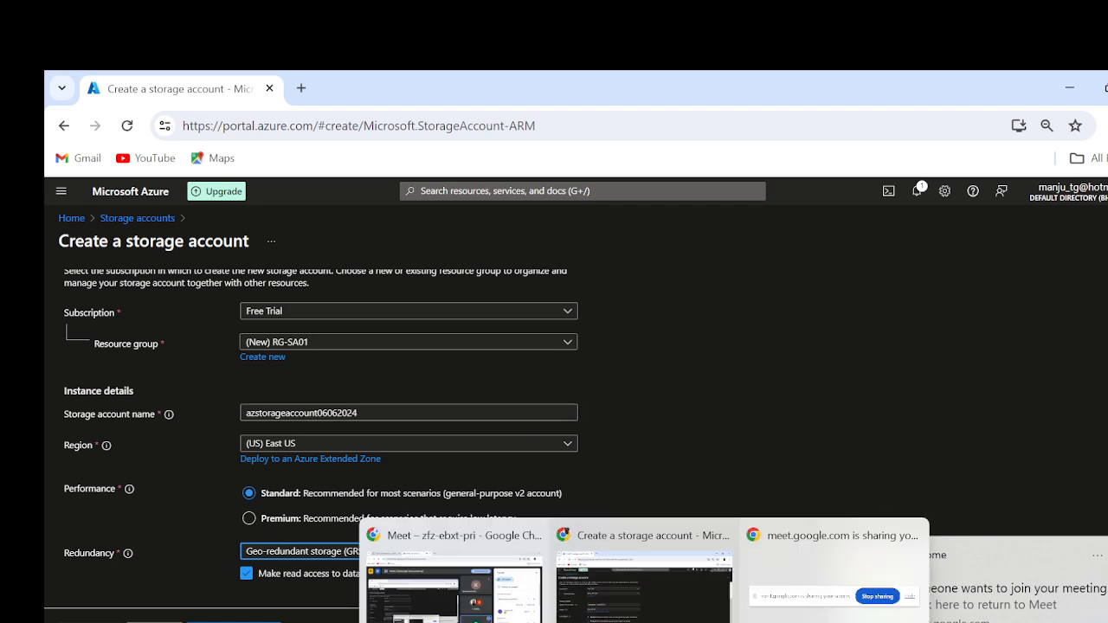
left_click(463, 591)
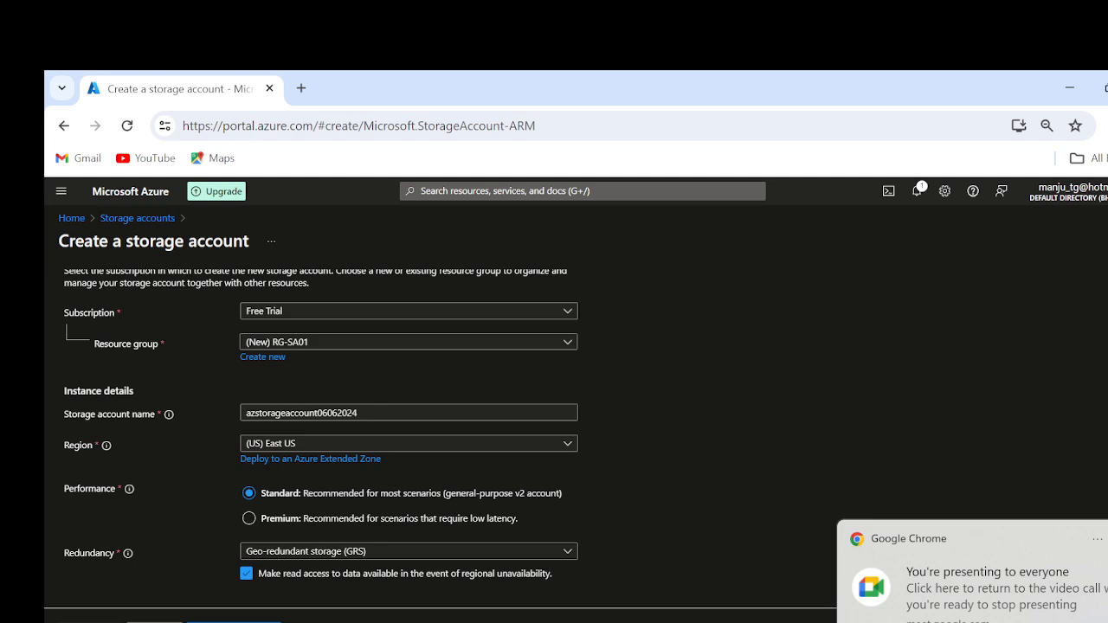
left_click(1107, 538)
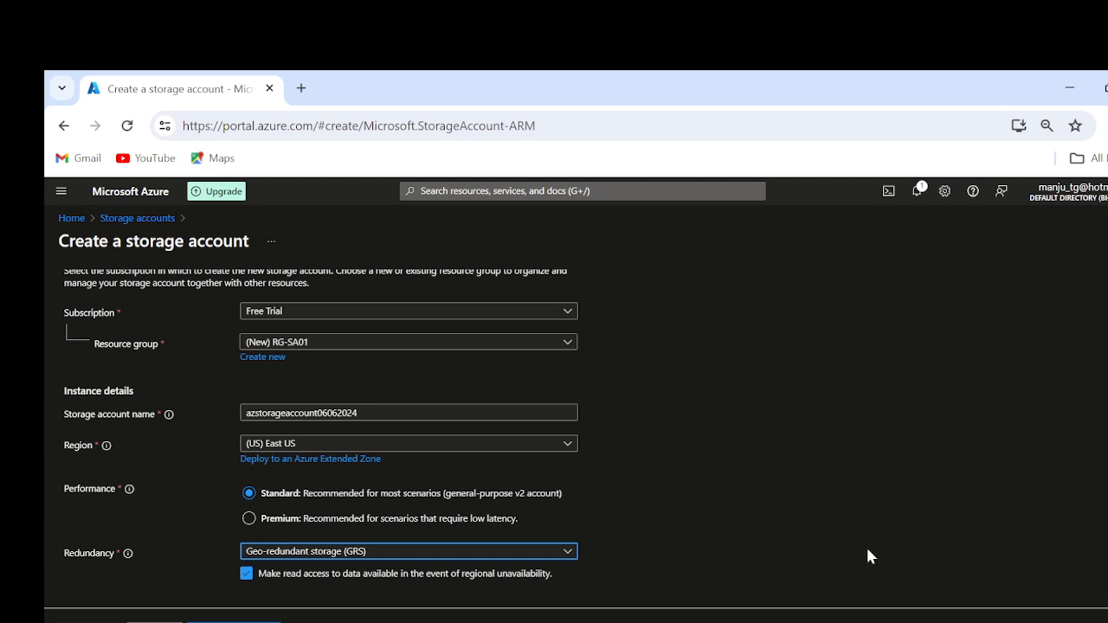
Step: Try to continue to the advanced settings, and start a new storage account creation from the storage accounts list
left_click(155, 622)
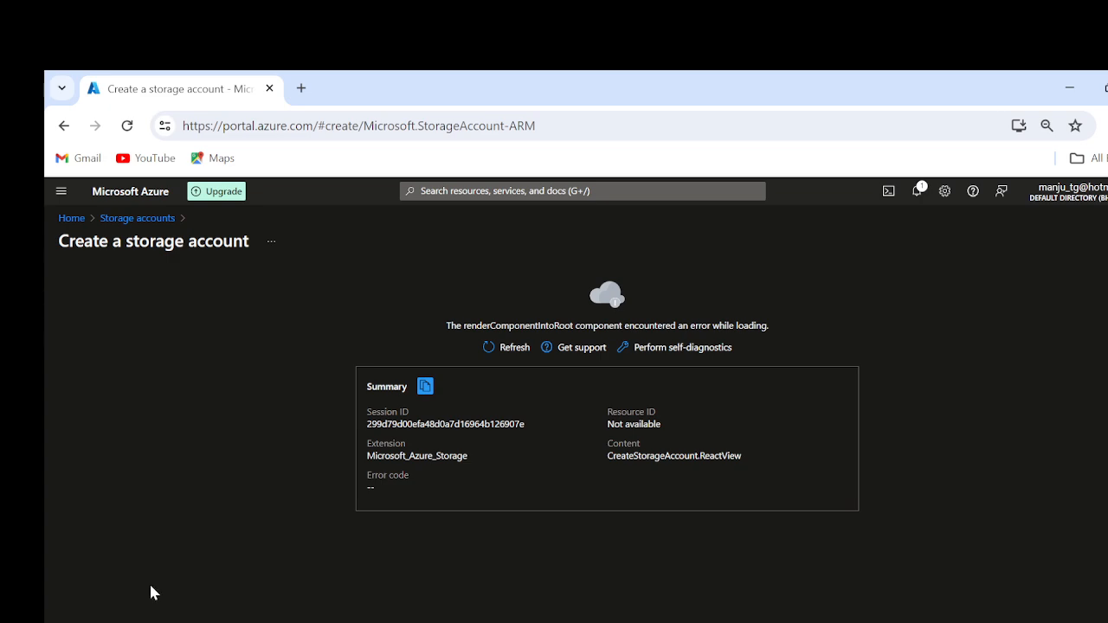
left_click(131, 218)
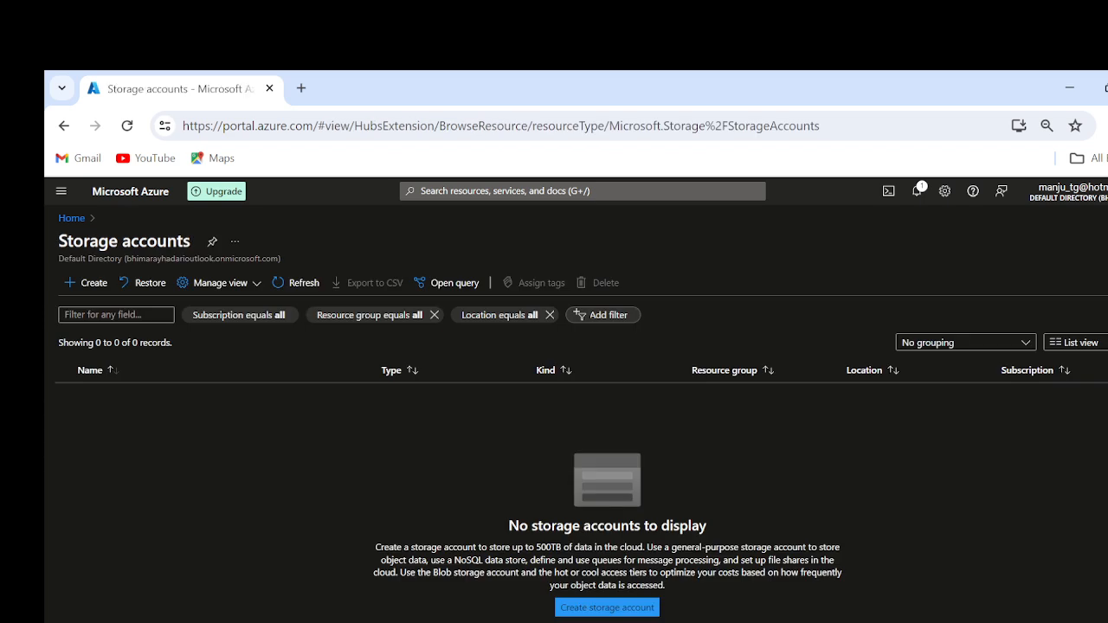
left_click(89, 284)
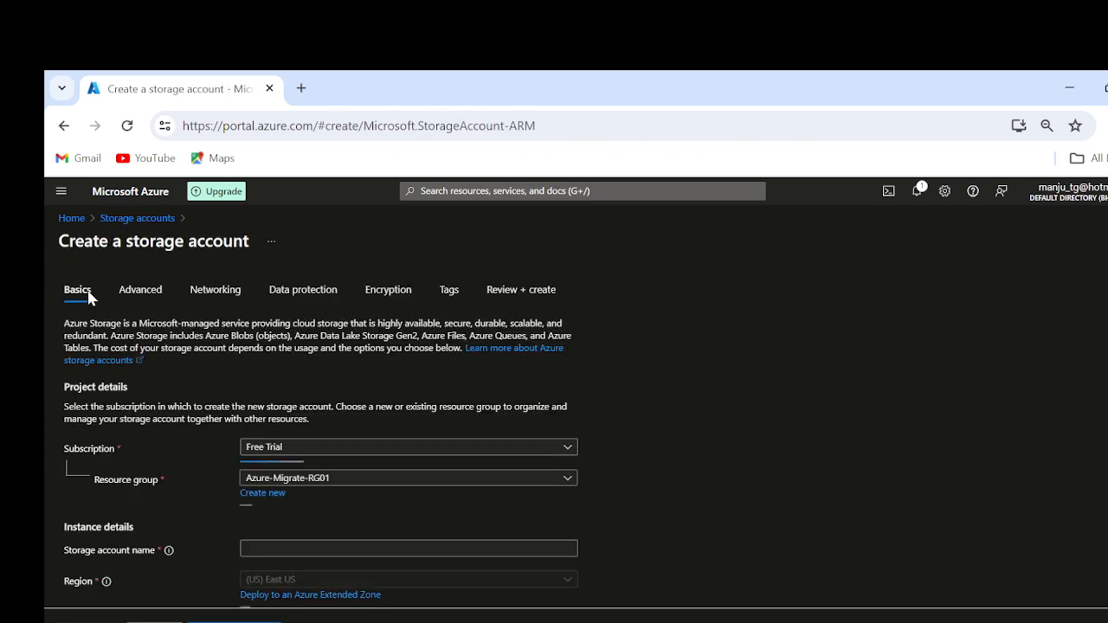
Step: Create a new resource group named RG-SA01 for the storage account
left_click(292, 479)
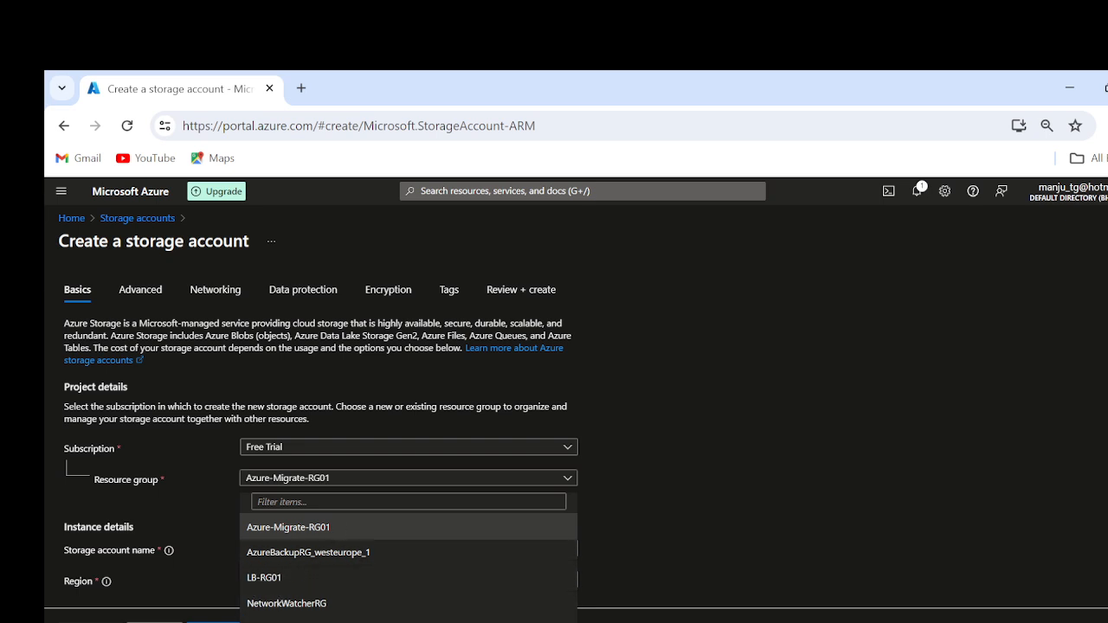
left_click(573, 535)
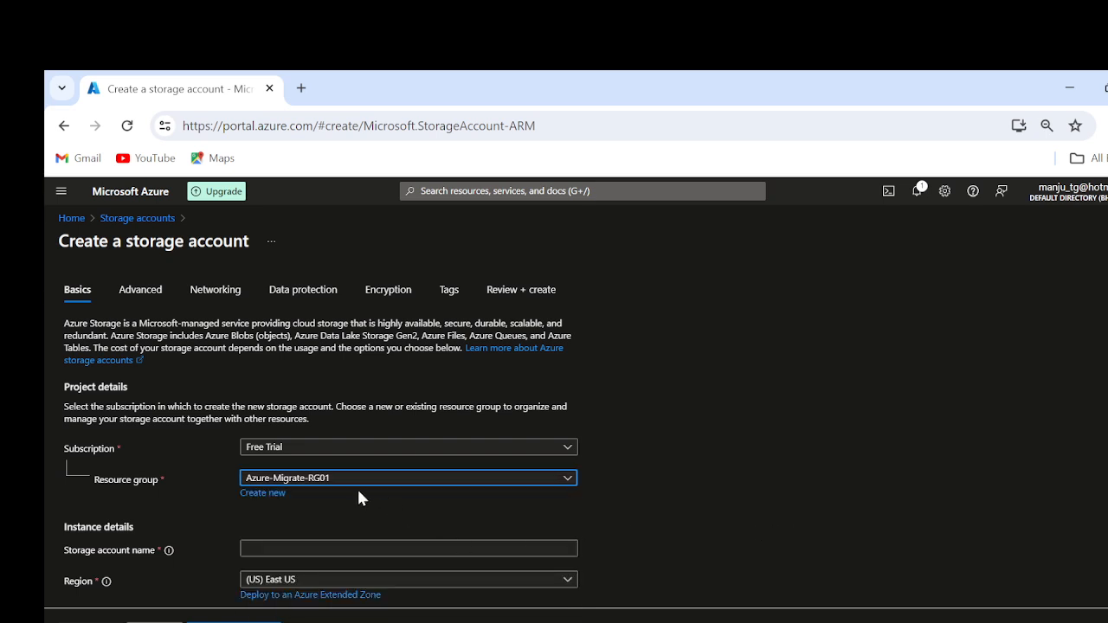
left_click(263, 493)
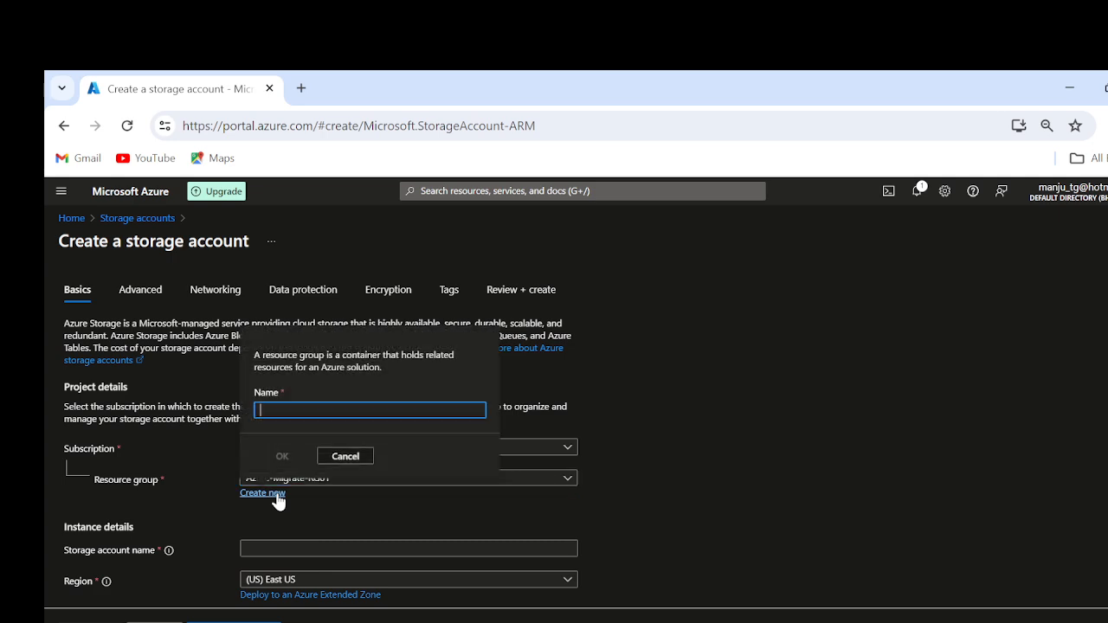
type("RG0")
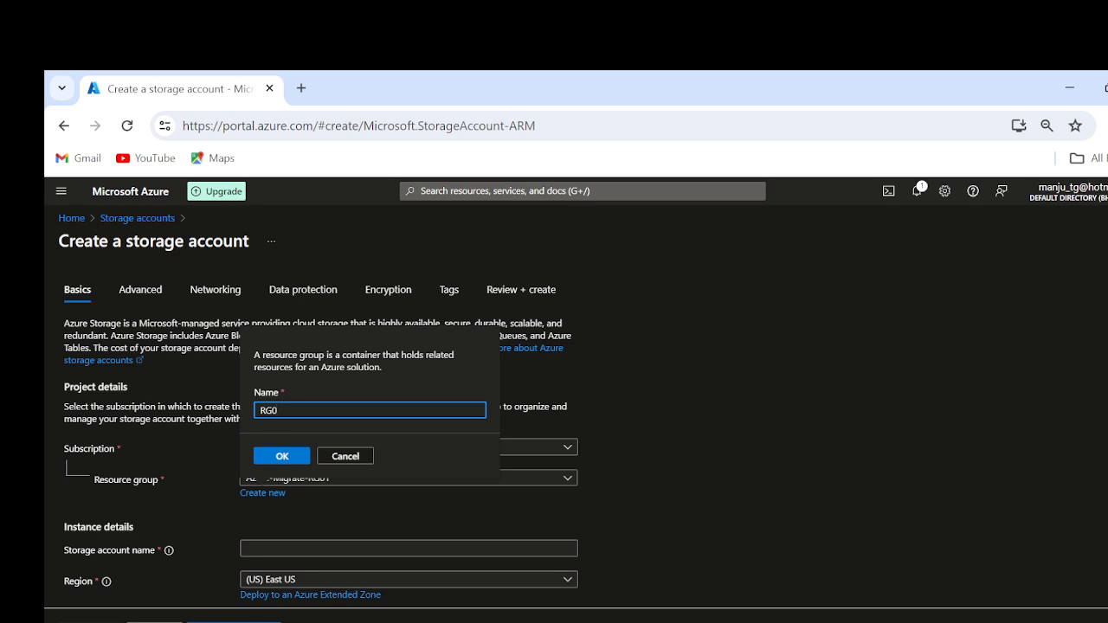
key("BackSpace")
type("-01")
key("BackSpace")
key("BackSpace")
type("SA01")
left_click(288, 456)
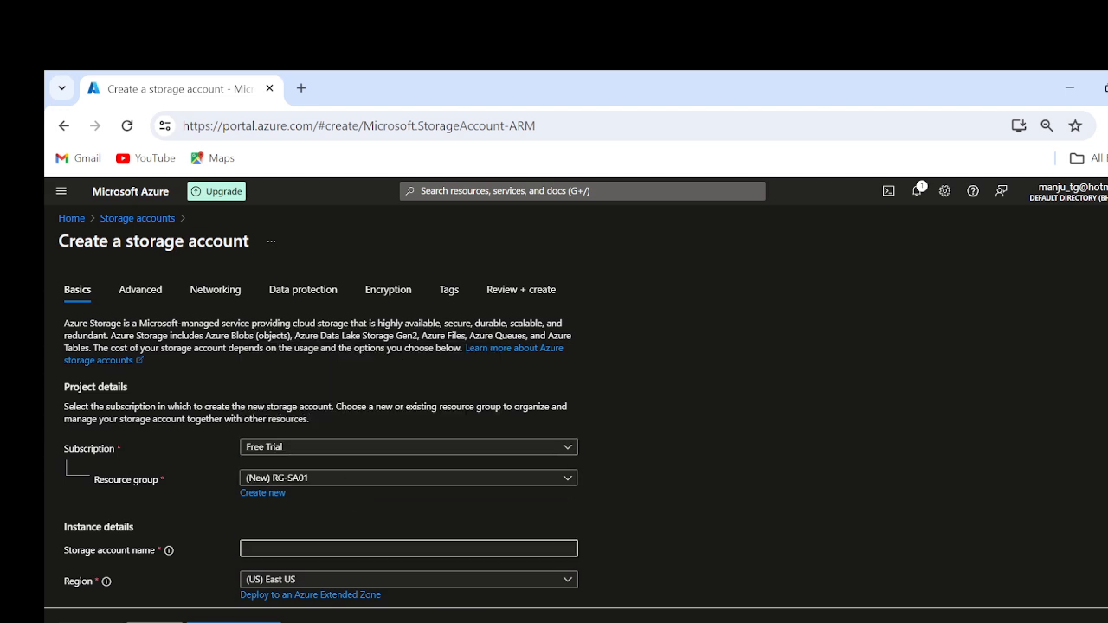
Step: Name the storage account azstorageaccount06062024, keep the other basic settings, and continue to the advanced settings
left_click(341, 545)
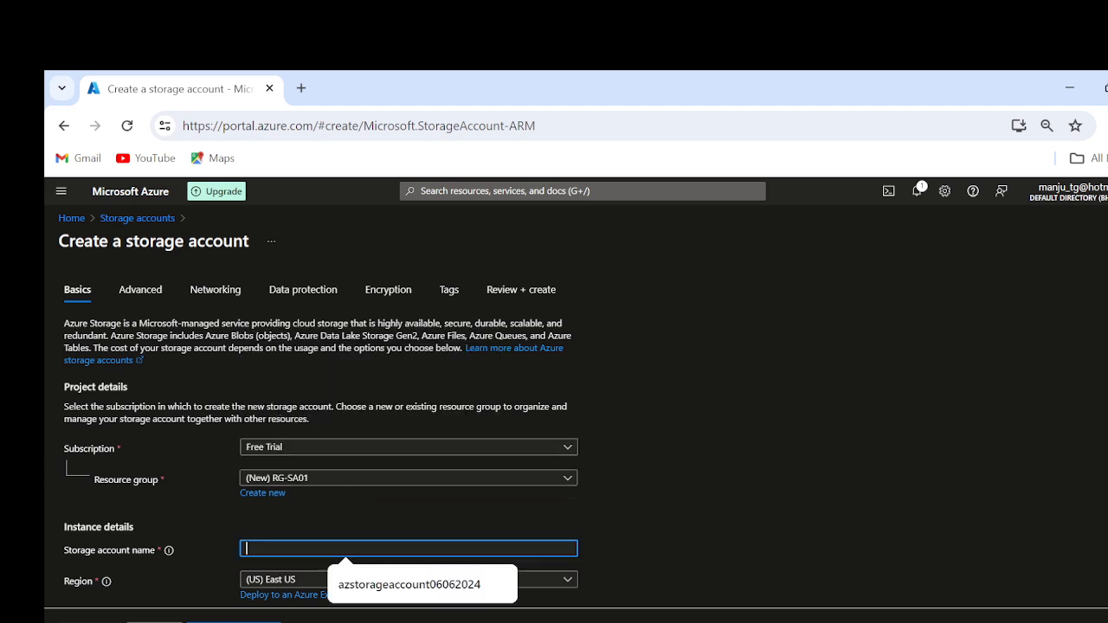
left_click(363, 592)
scroll(672, 548, "down", 1)
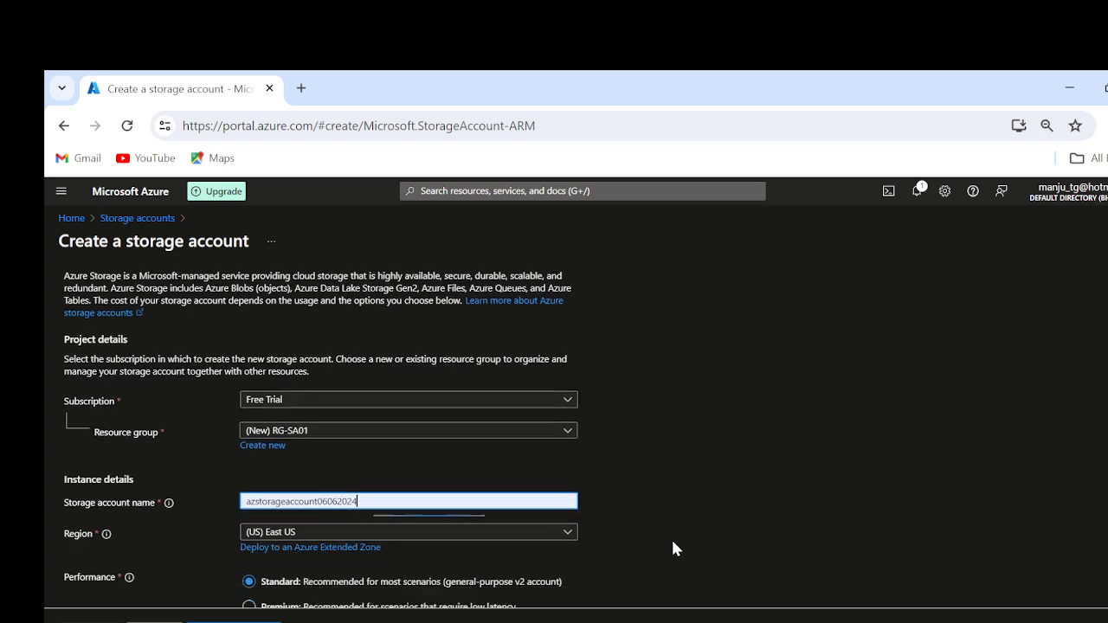
scroll(672, 544, "down", 1)
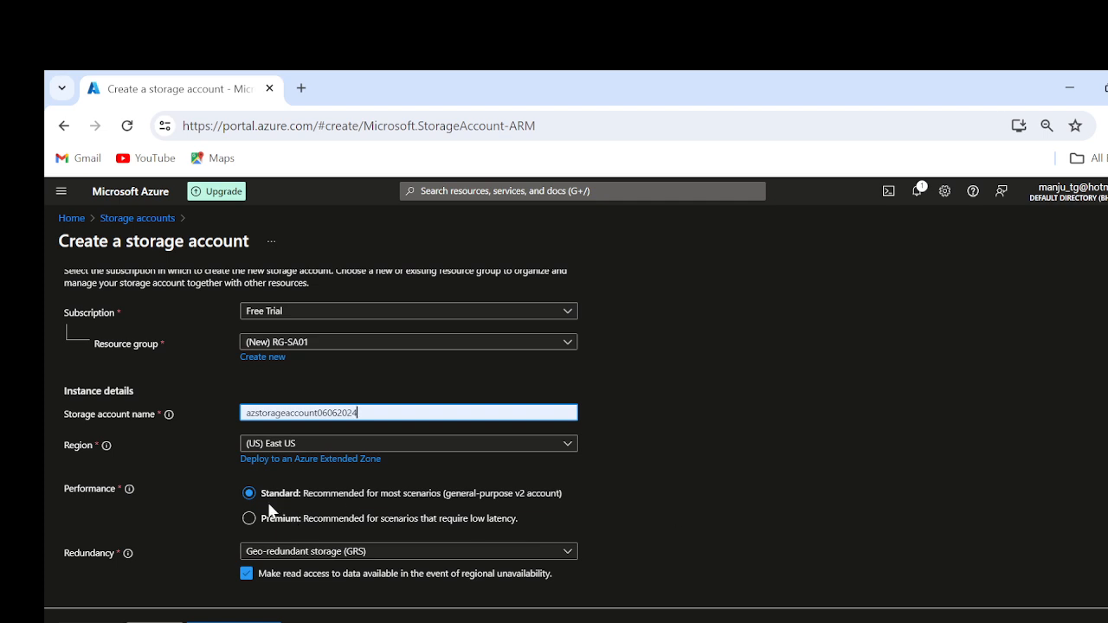
left_click(155, 622)
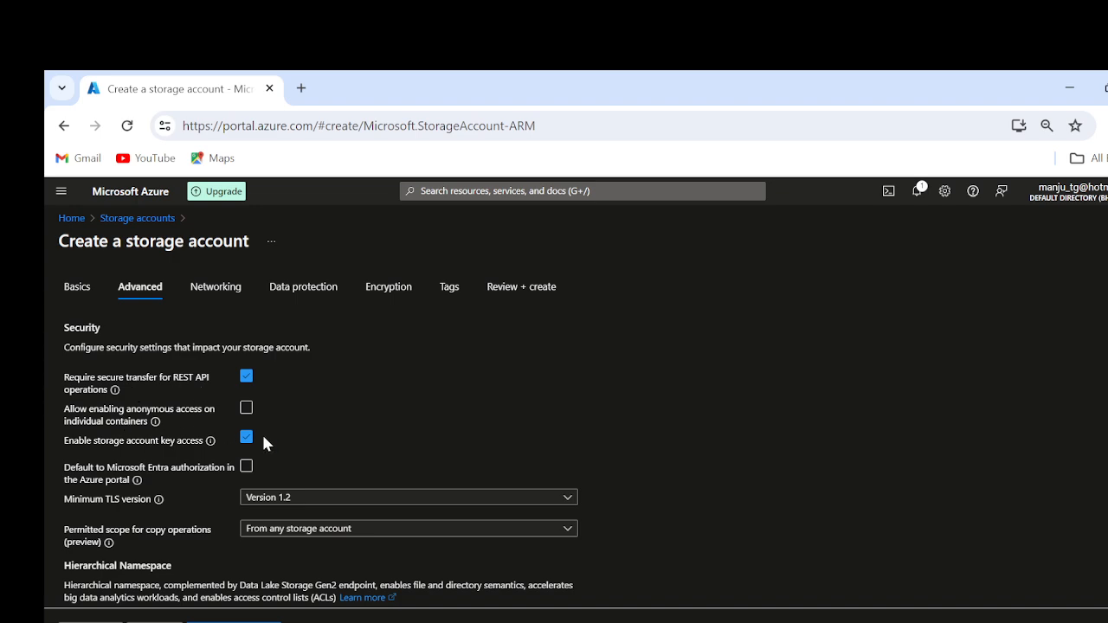
Step: Review the advanced settings, including the minimum TLS version and permitted copy scope options, and continue to the networking settings
scroll(385, 436, "down", 1)
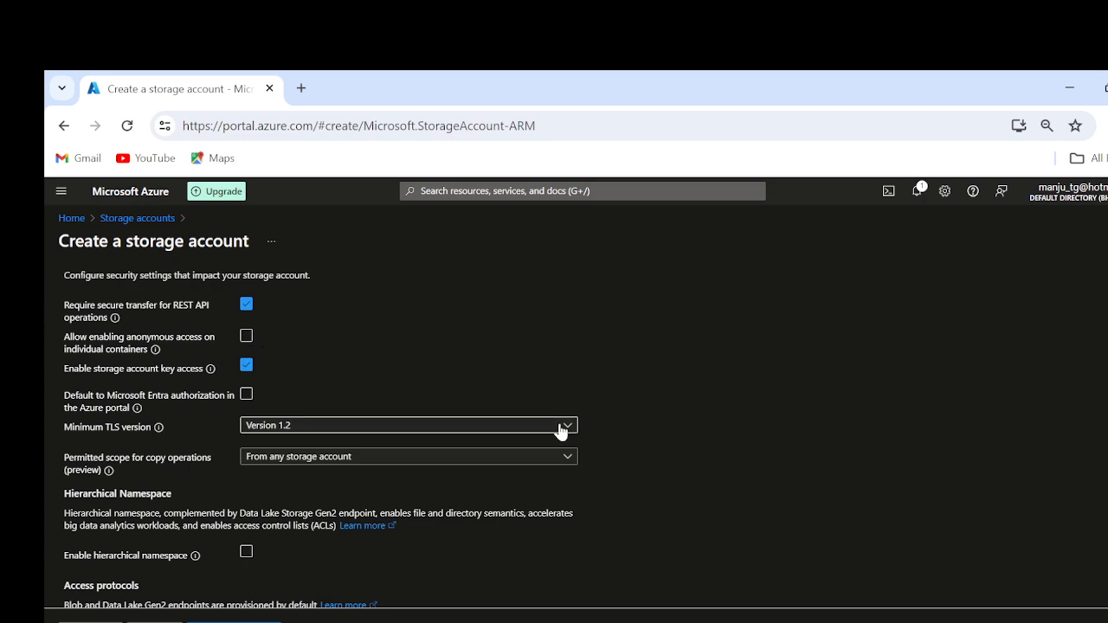
scroll(797, 488, "down", 1)
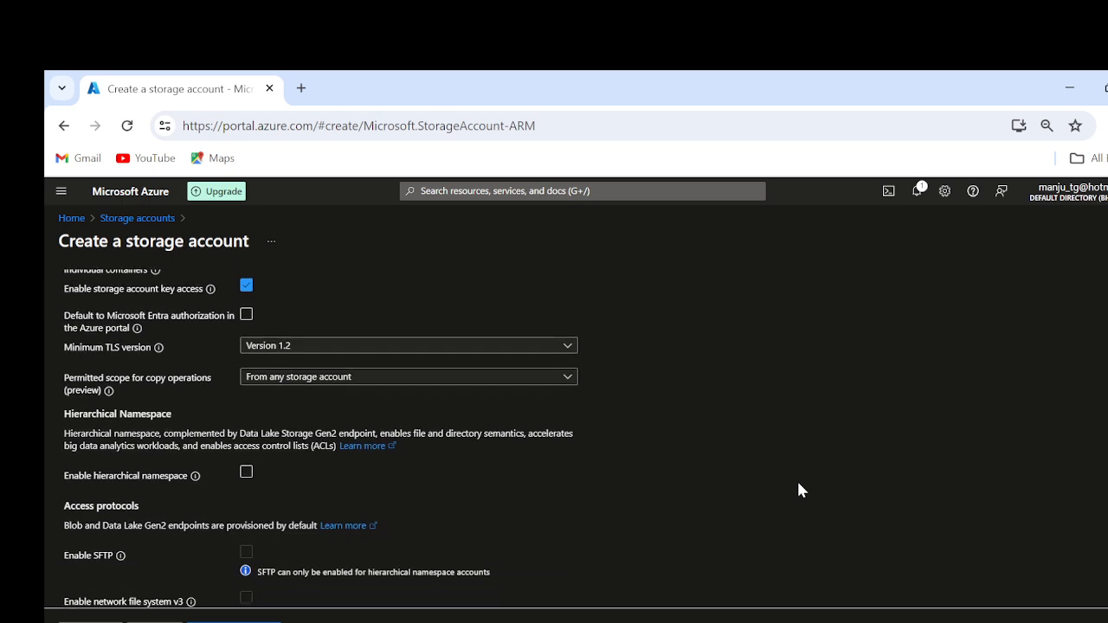
left_click(318, 346)
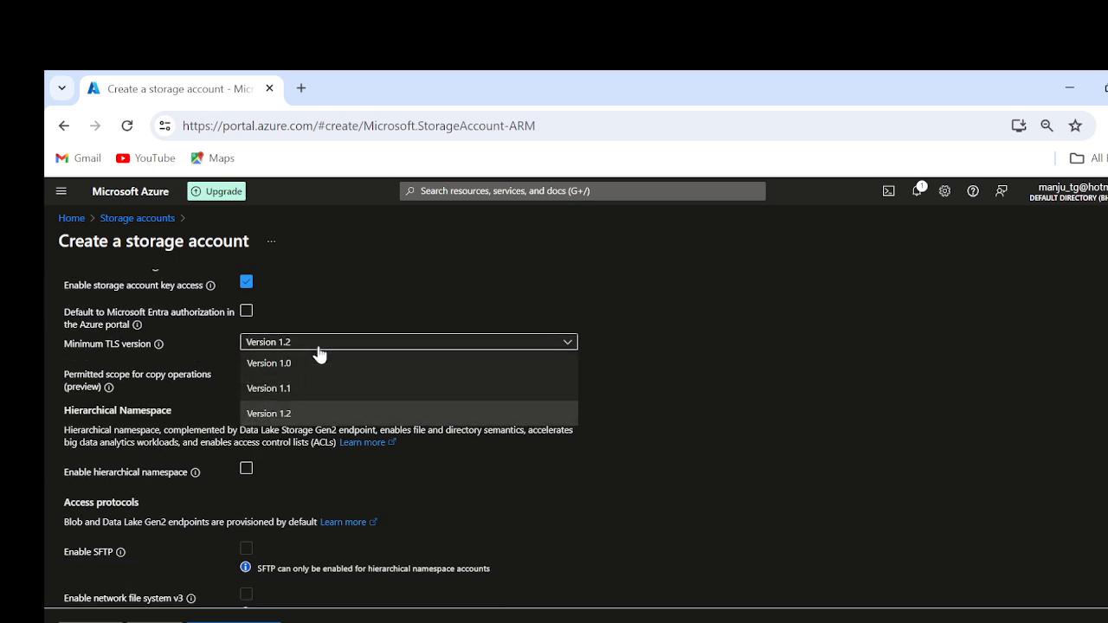
double_click(697, 438)
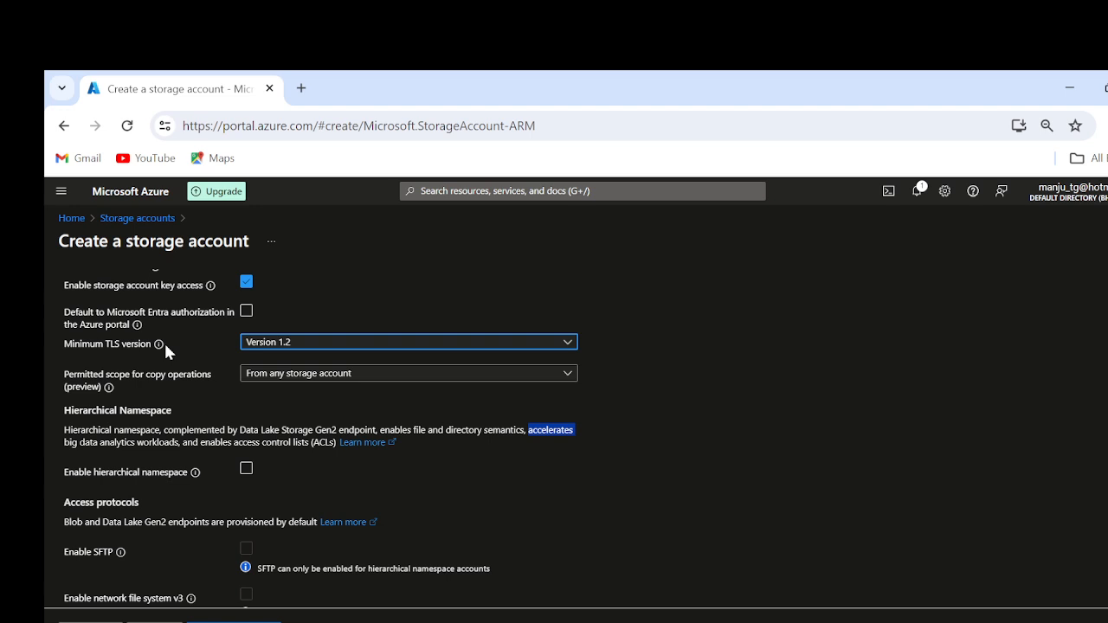
left_click(859, 412)
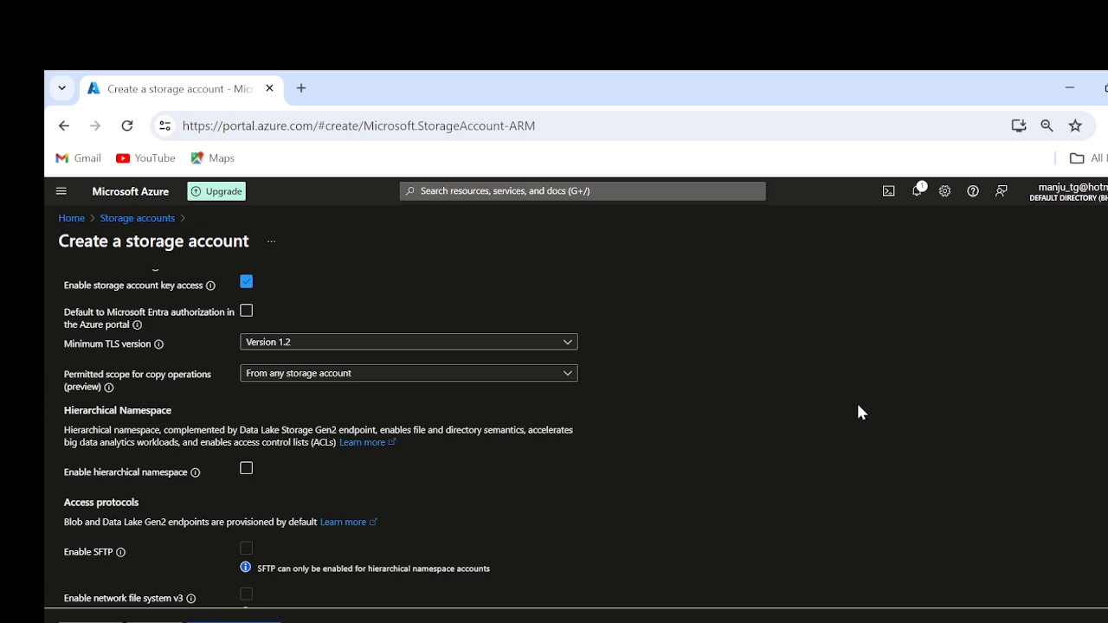
left_click(455, 377)
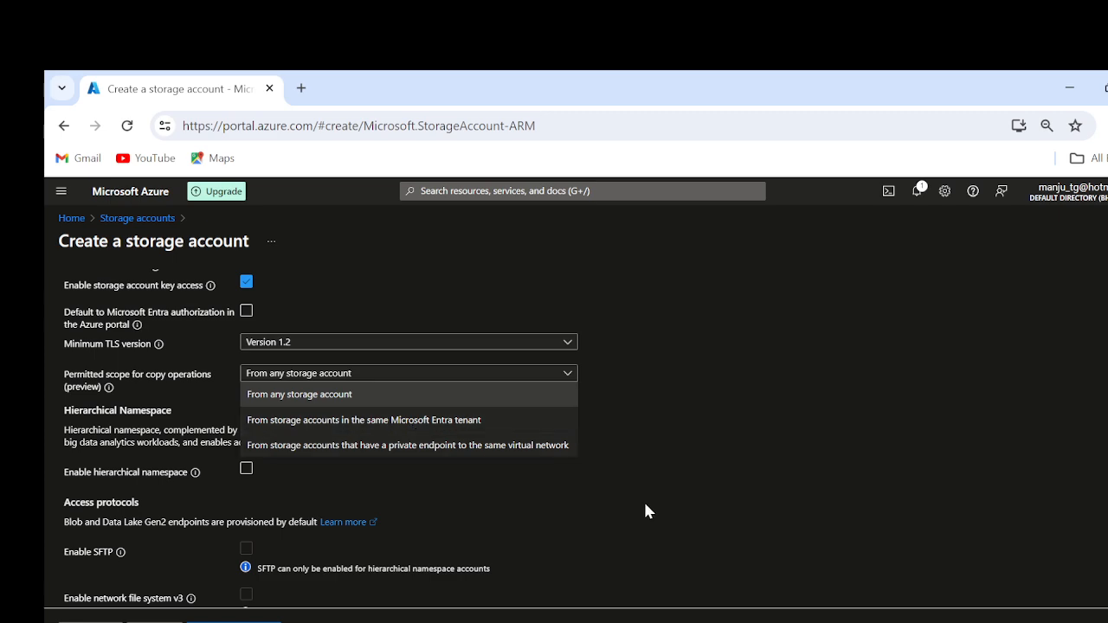
left_click(651, 548)
scroll(857, 462, "down", 2)
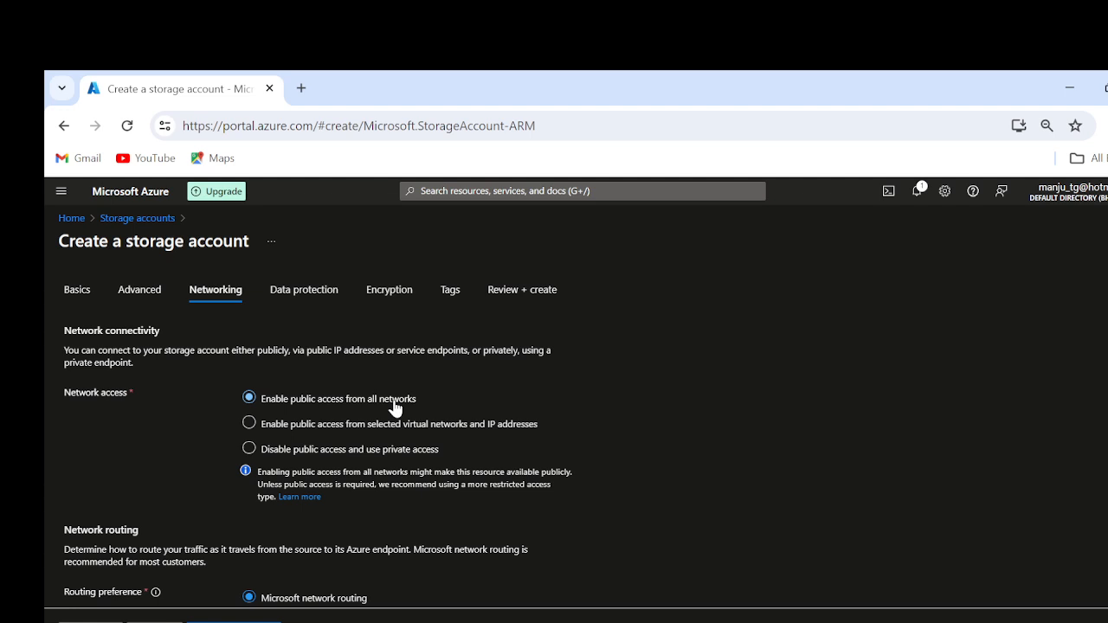
Step: Review the networking and data protection settings, keep their defaults, and continue to the encryption settings
scroll(759, 446, "down", 1)
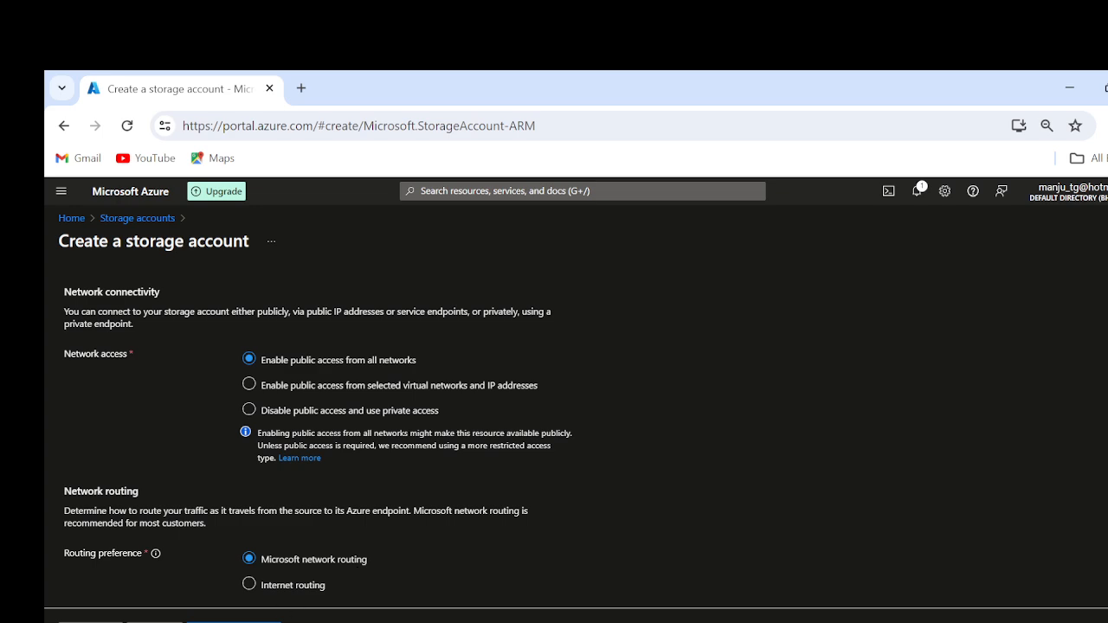
left_click(234, 621)
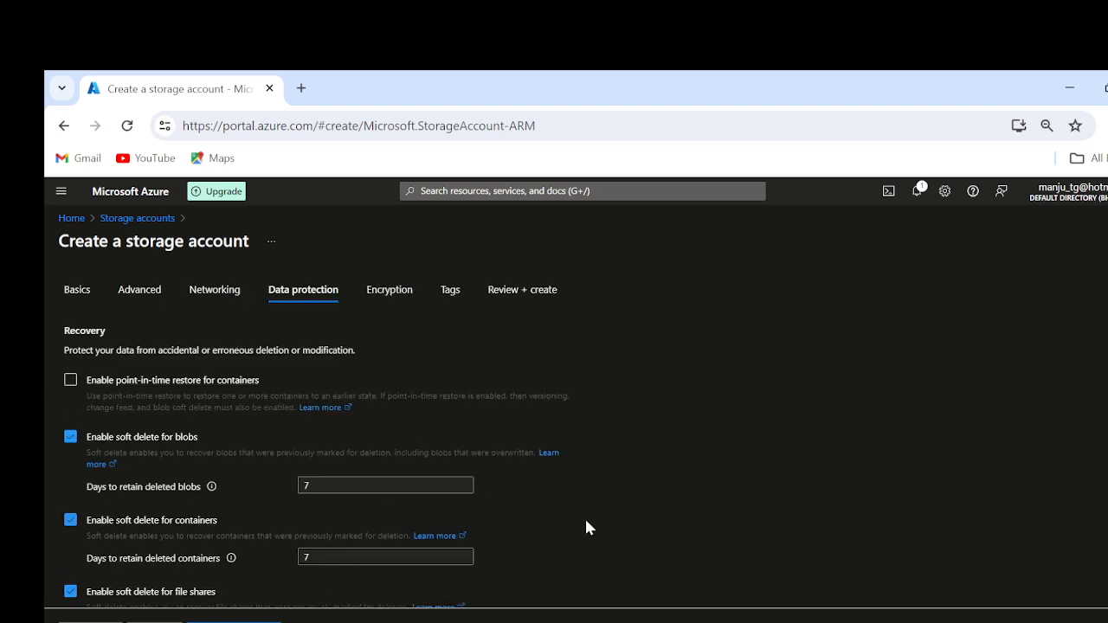
scroll(586, 527, "down", 4)
scroll(586, 527, "up", 3)
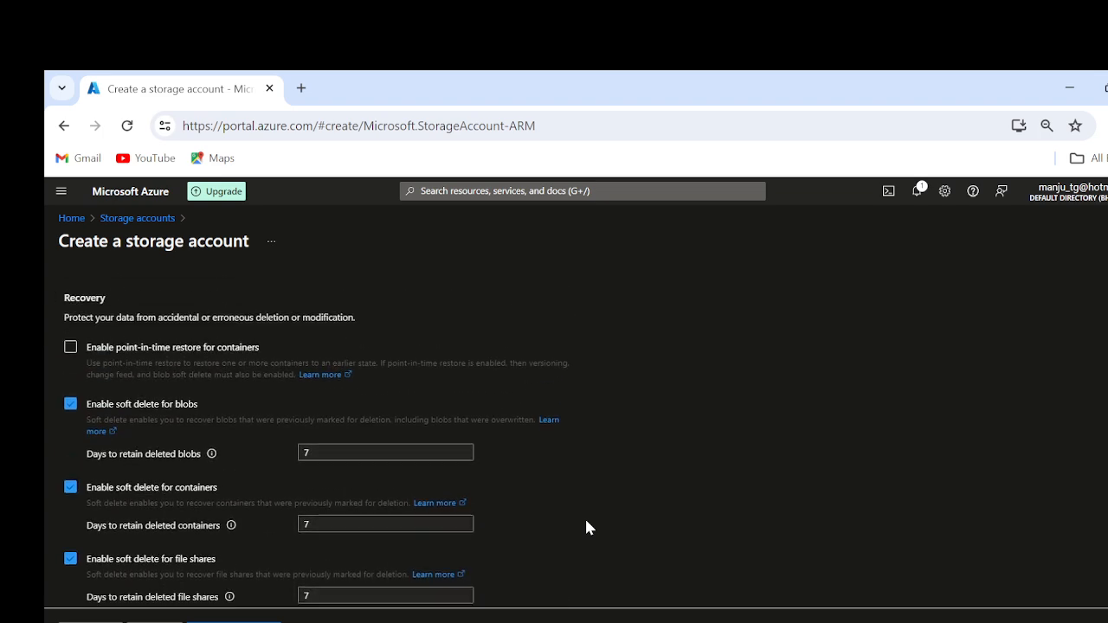
scroll(586, 527, "up", 1)
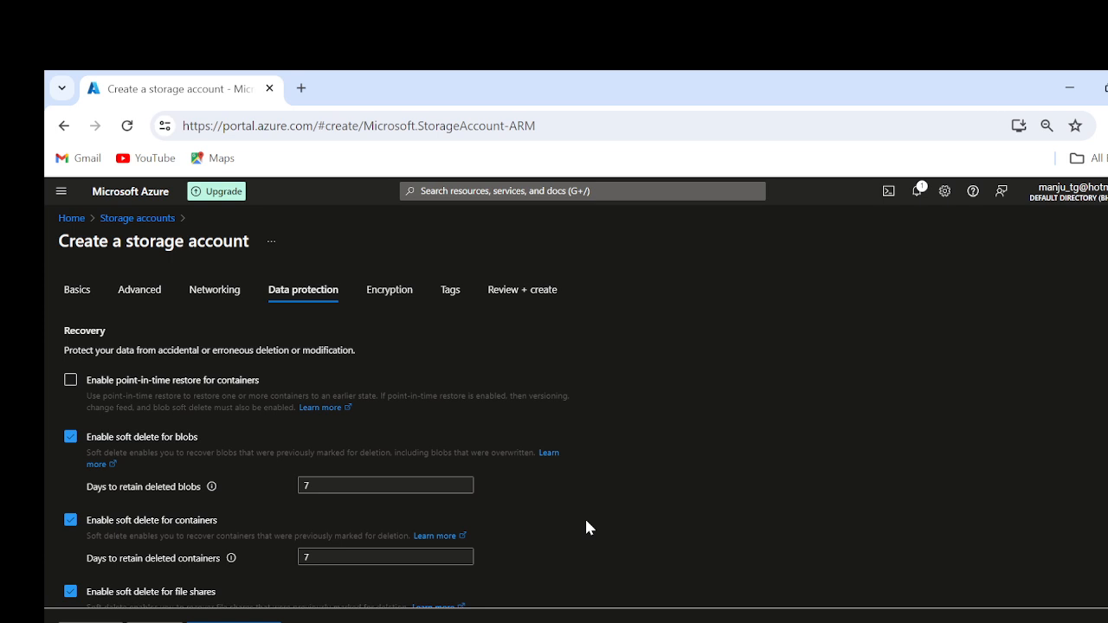
scroll(586, 527, "down", 1)
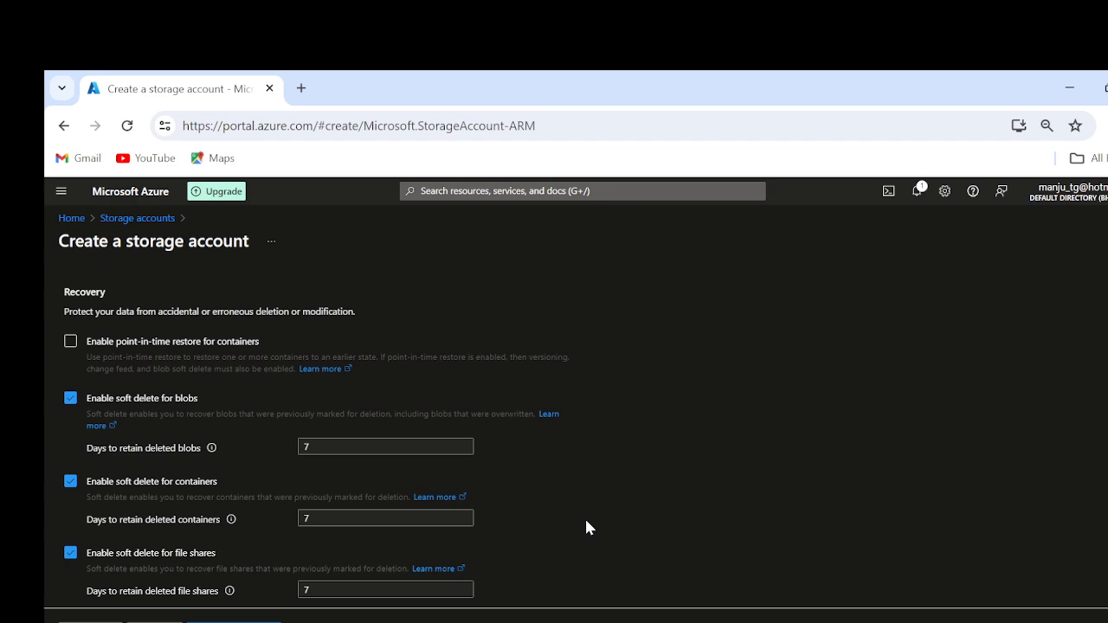
scroll(586, 527, "down", 3)
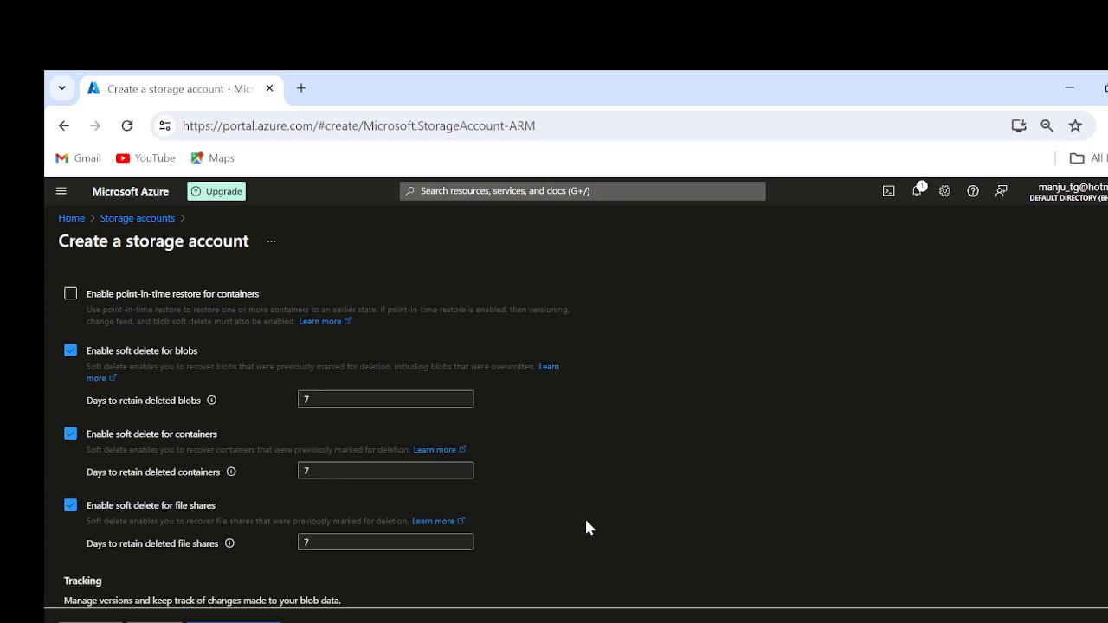
triple_click(161, 620)
left_click(156, 621)
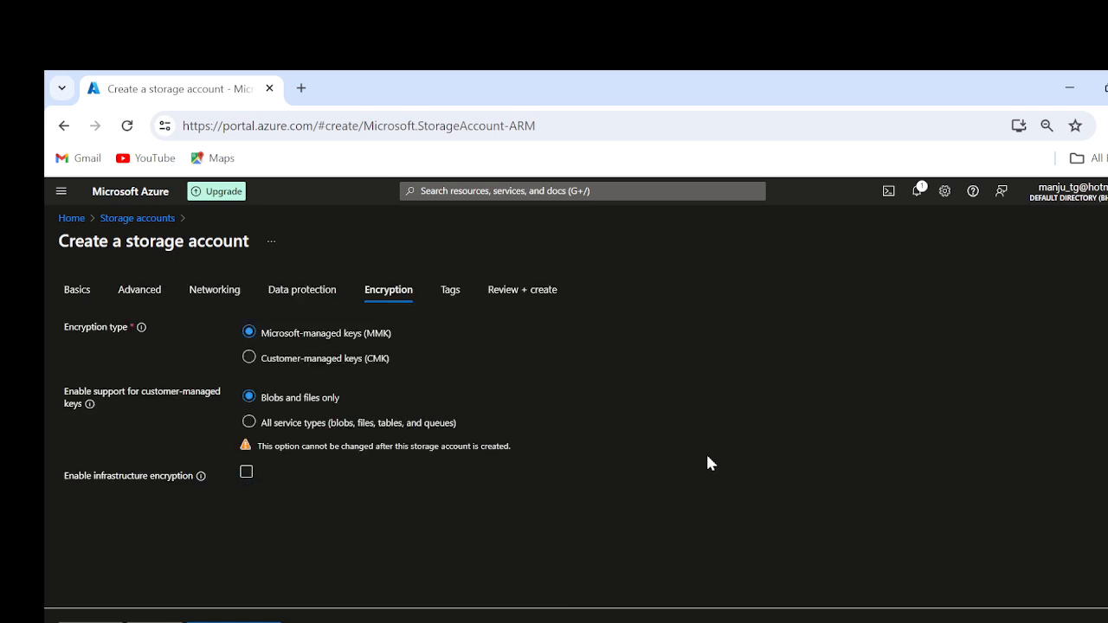
Step: Keep the default encryption settings, leave the tags empty, and create the storage account
left_click(156, 622)
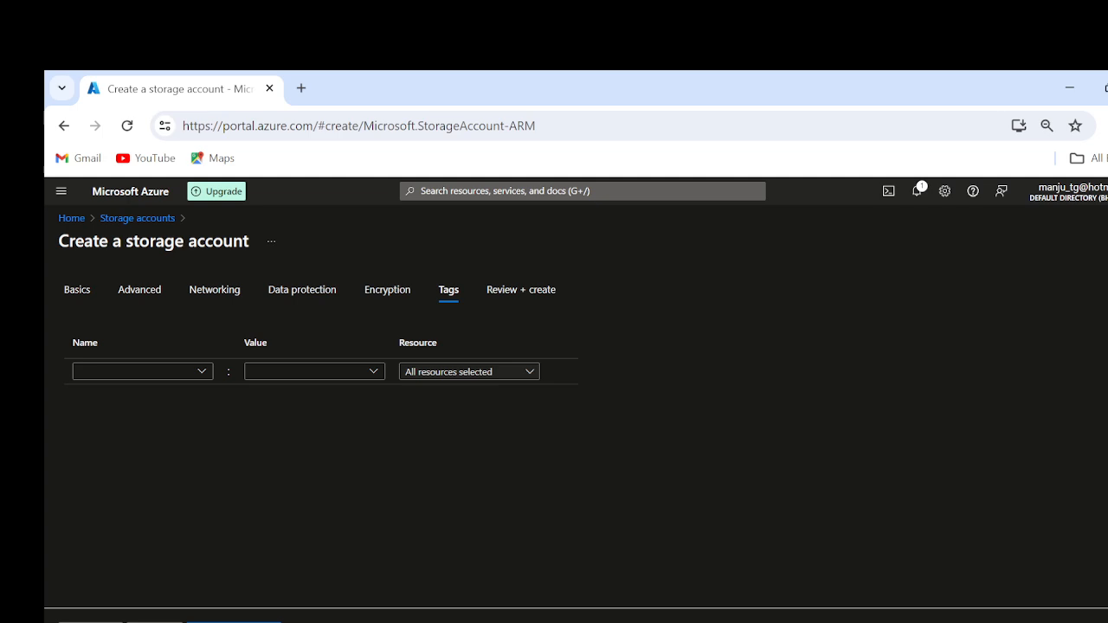
left_click(156, 622)
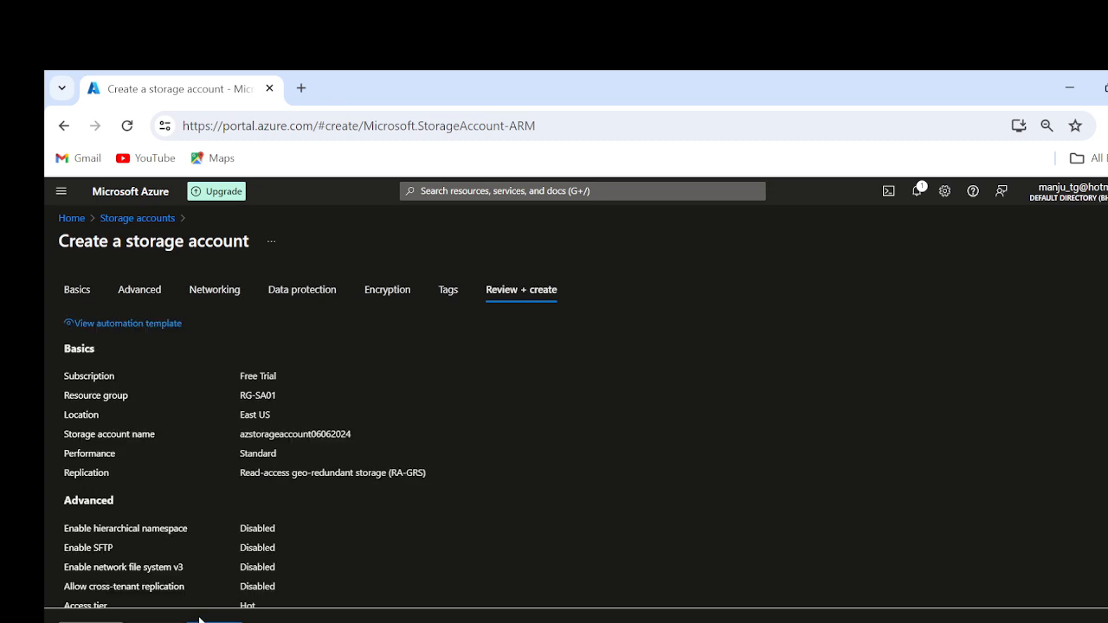
left_click(214, 622)
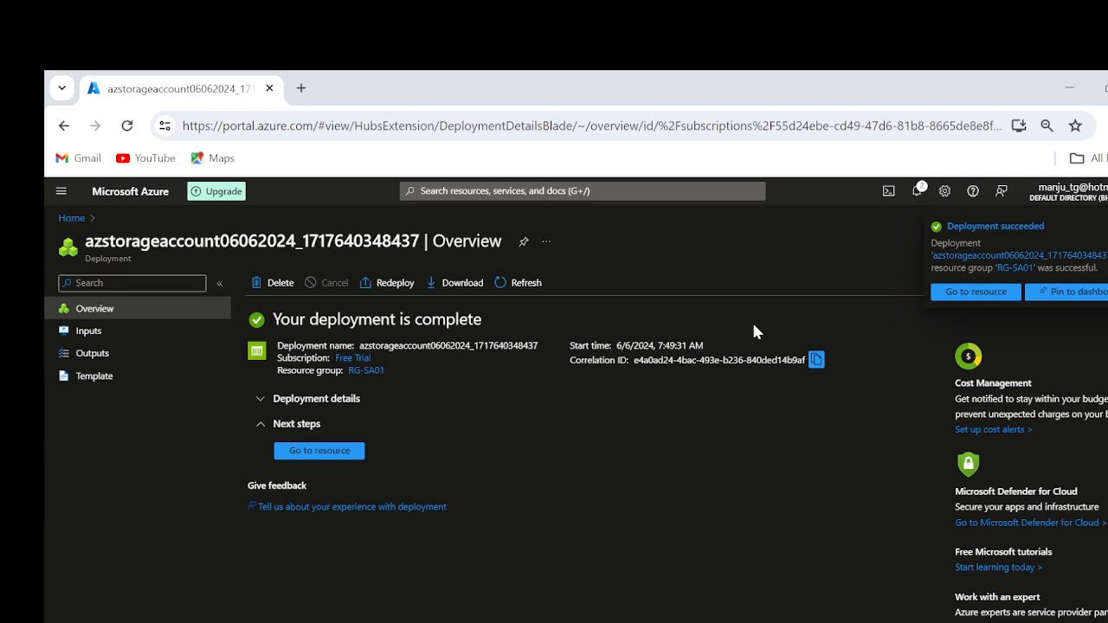
Step: Open the deployed storage account, reopen azstorageaccount06062024 from the storage accounts list, and collapse that list
left_click(308, 452)
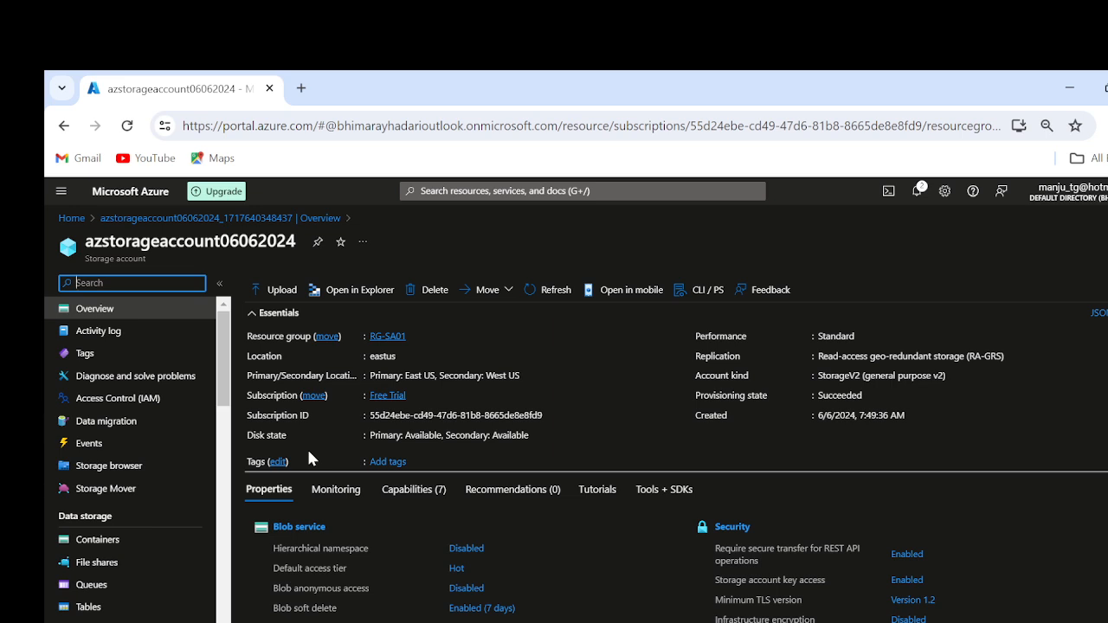
left_click(73, 218)
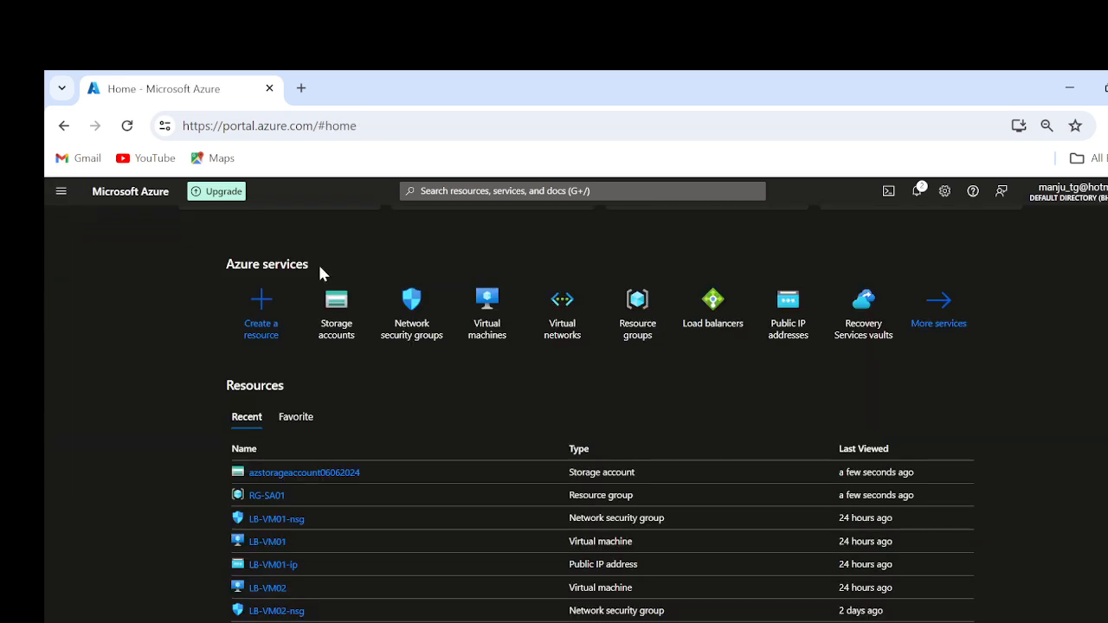
left_click(341, 319)
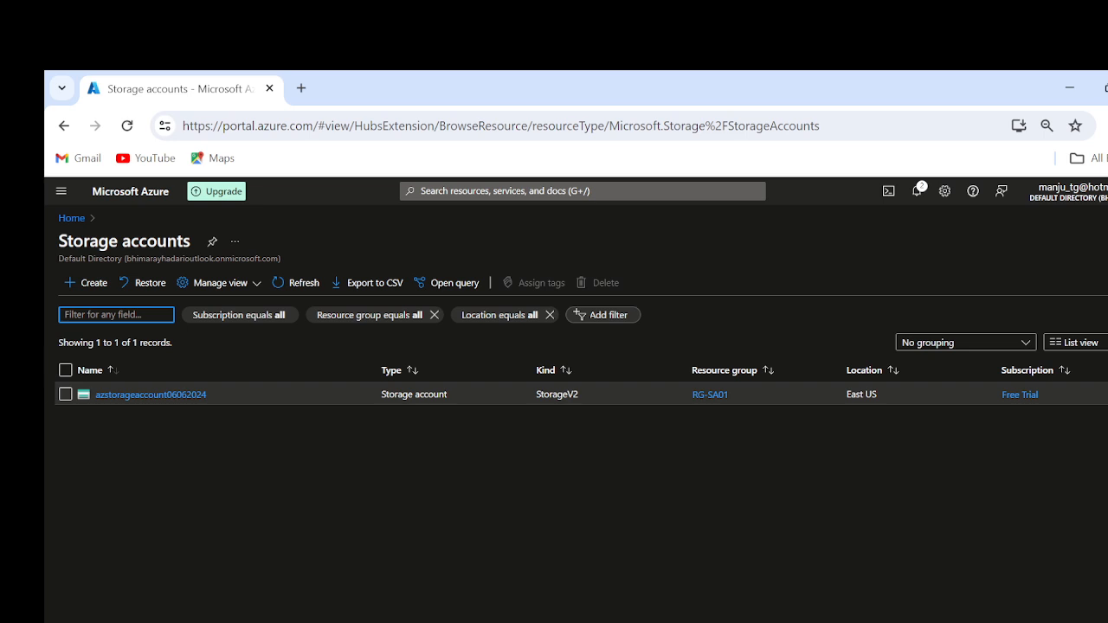
left_click(150, 394)
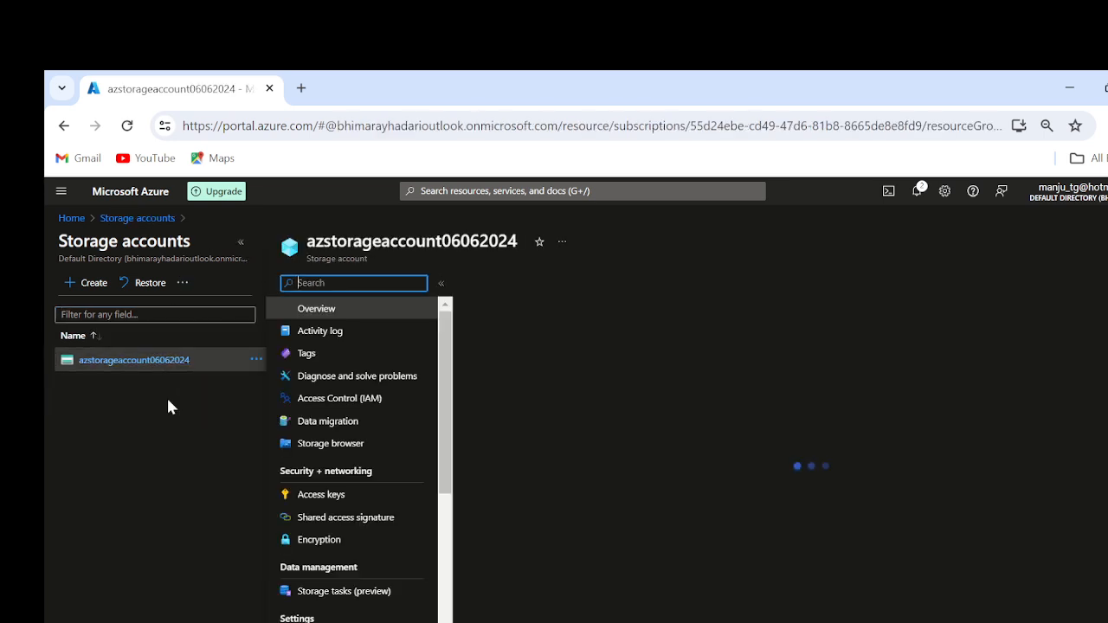
left_click(240, 242)
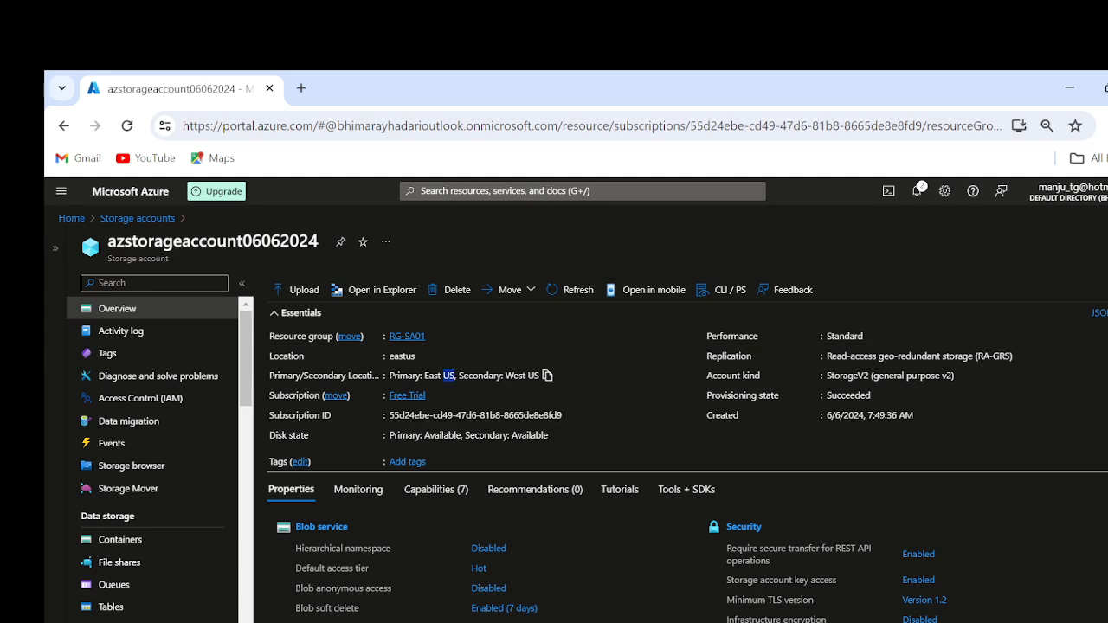
Step: Examine the primary and secondary locations in the storage account's overview
triple_click(448, 375)
double_click(448, 375)
double_click(480, 375)
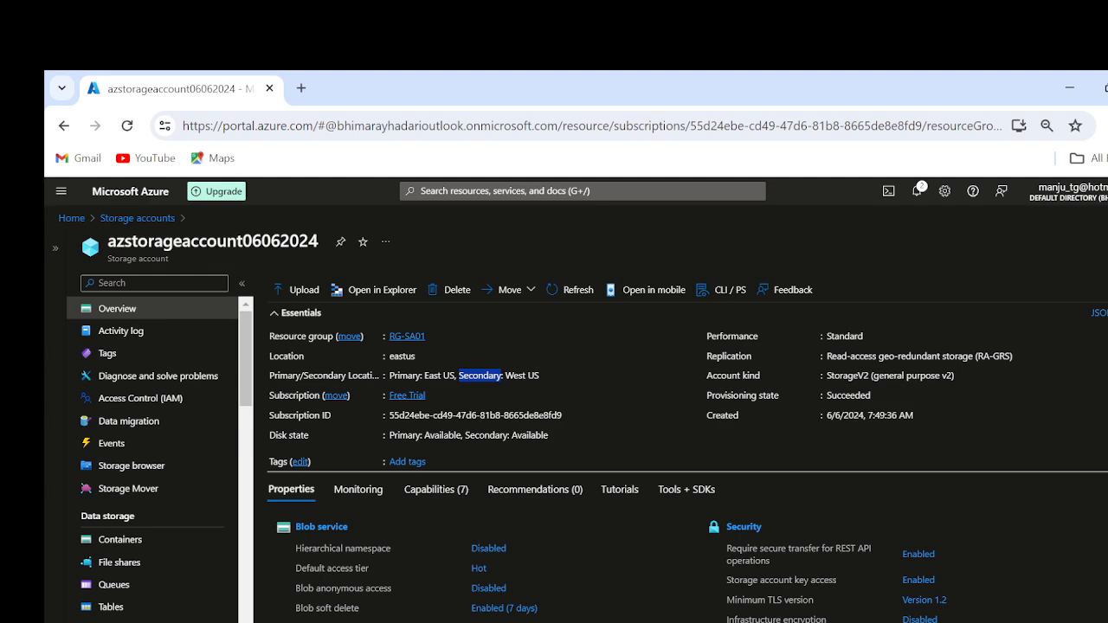
Step: Examine the storage account's replication, locations, performance, account kind, provisioning state, creation date and service properties in the overview
double_click(729, 356)
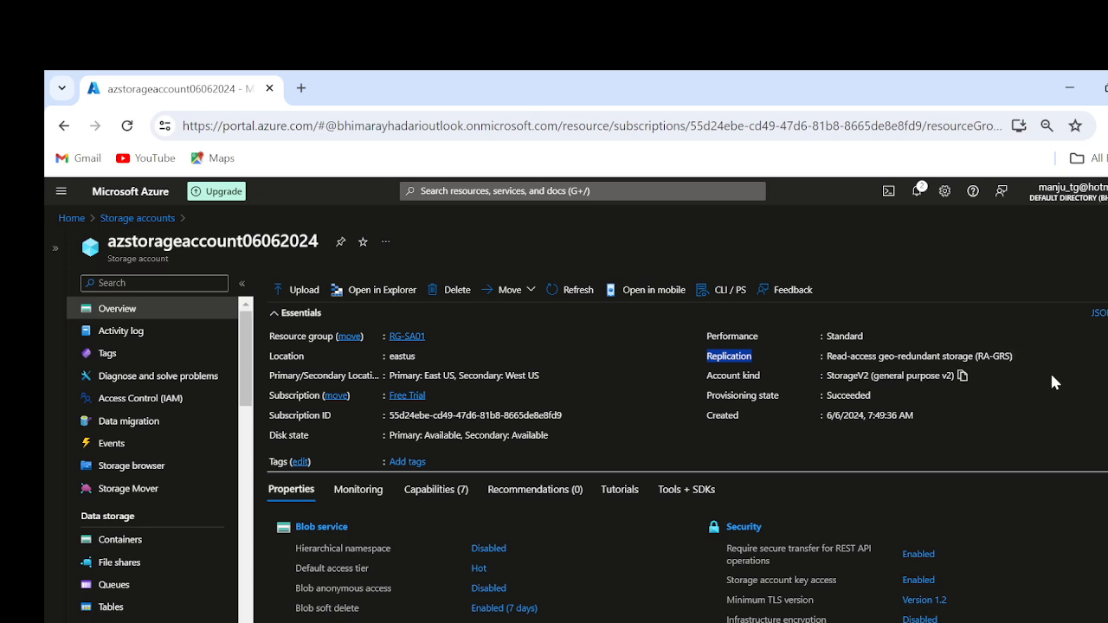
double_click(448, 376)
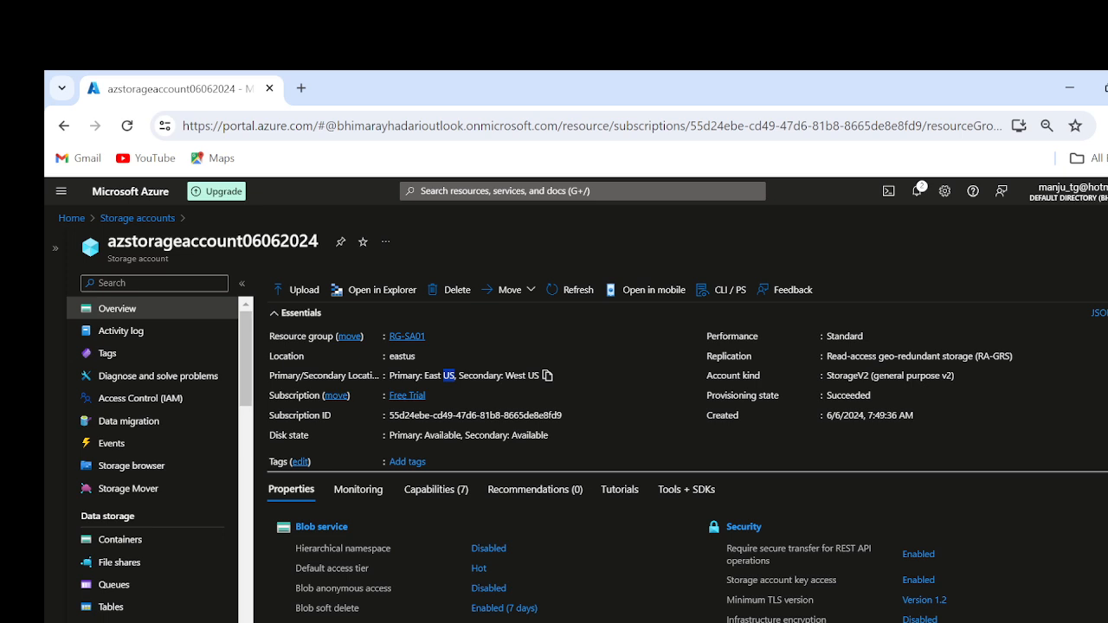
left_click(836, 328)
double_click(837, 335)
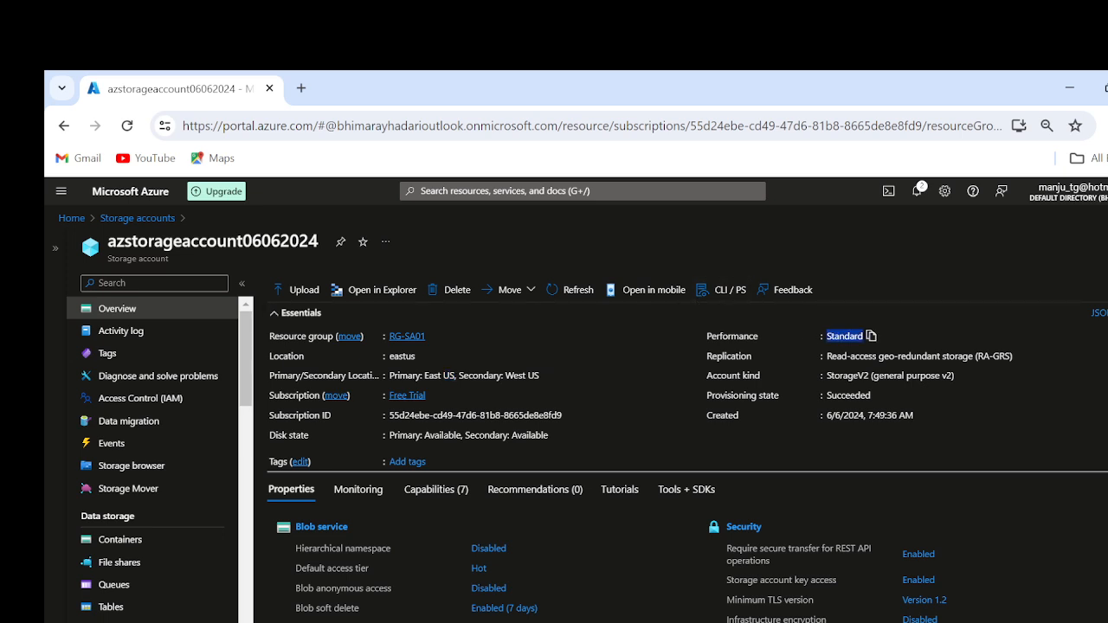
left_click(858, 374)
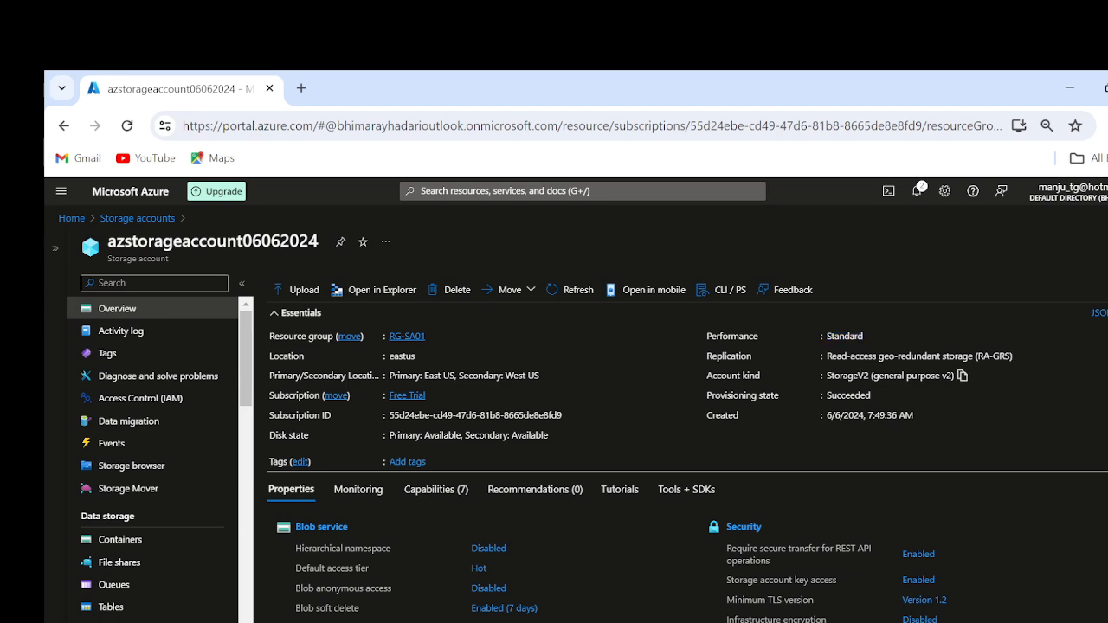
double_click(848, 375)
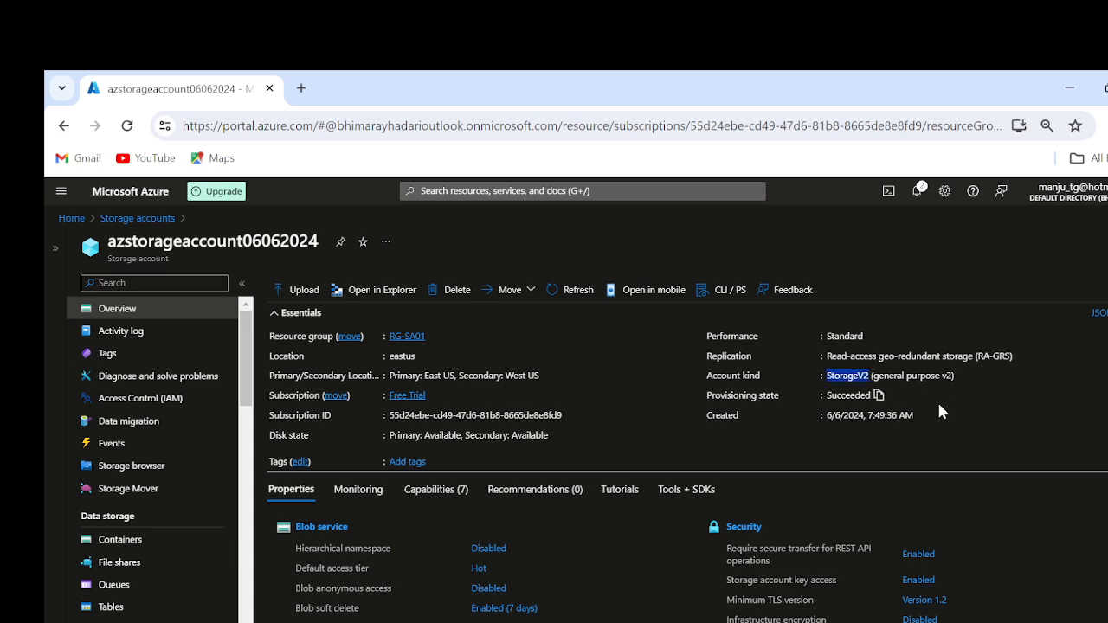
double_click(849, 395)
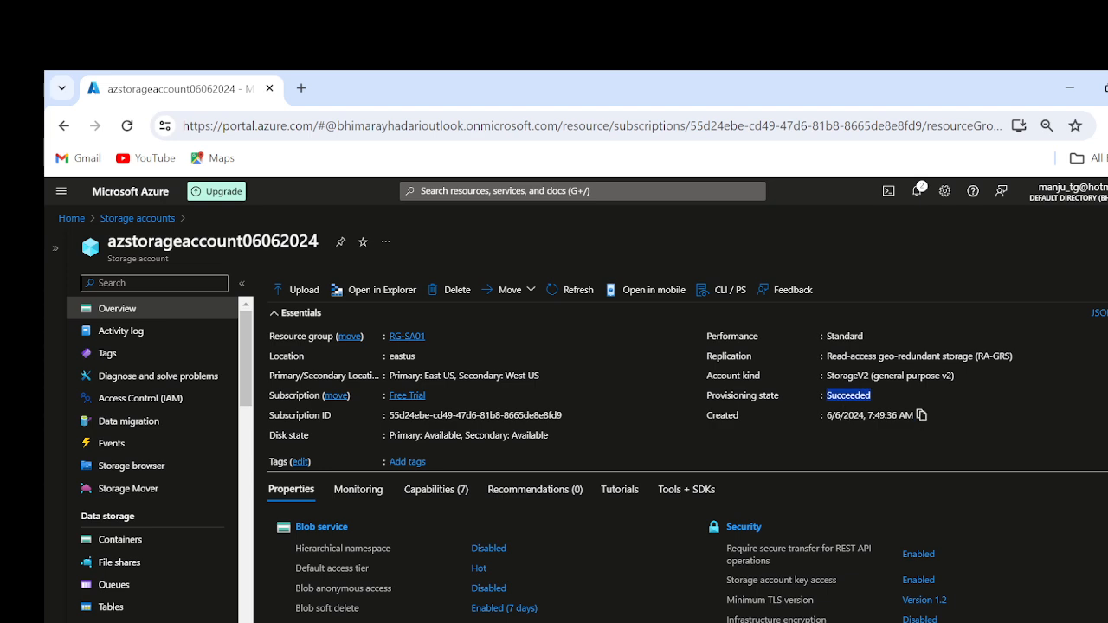
left_click(848, 416)
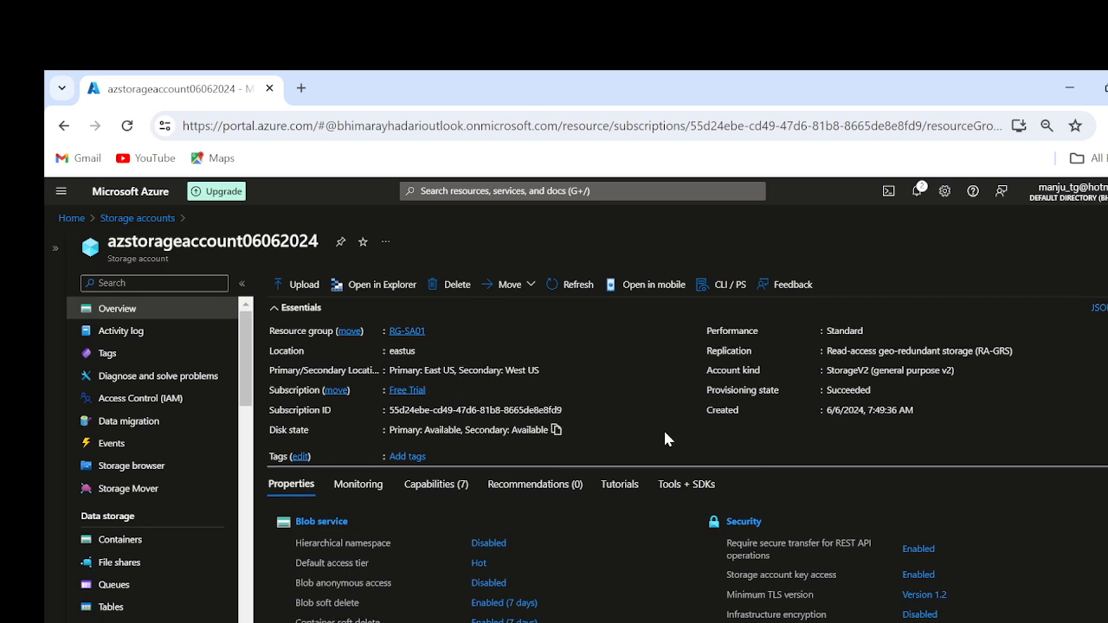
scroll(665, 434, "down", 1)
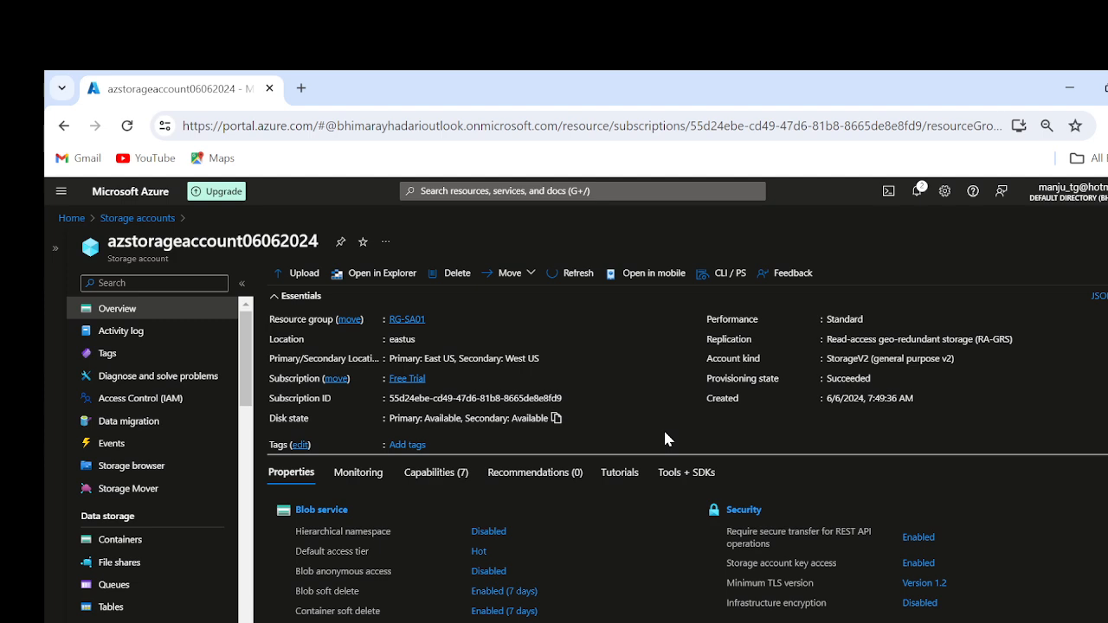
scroll(665, 432, "down", 5)
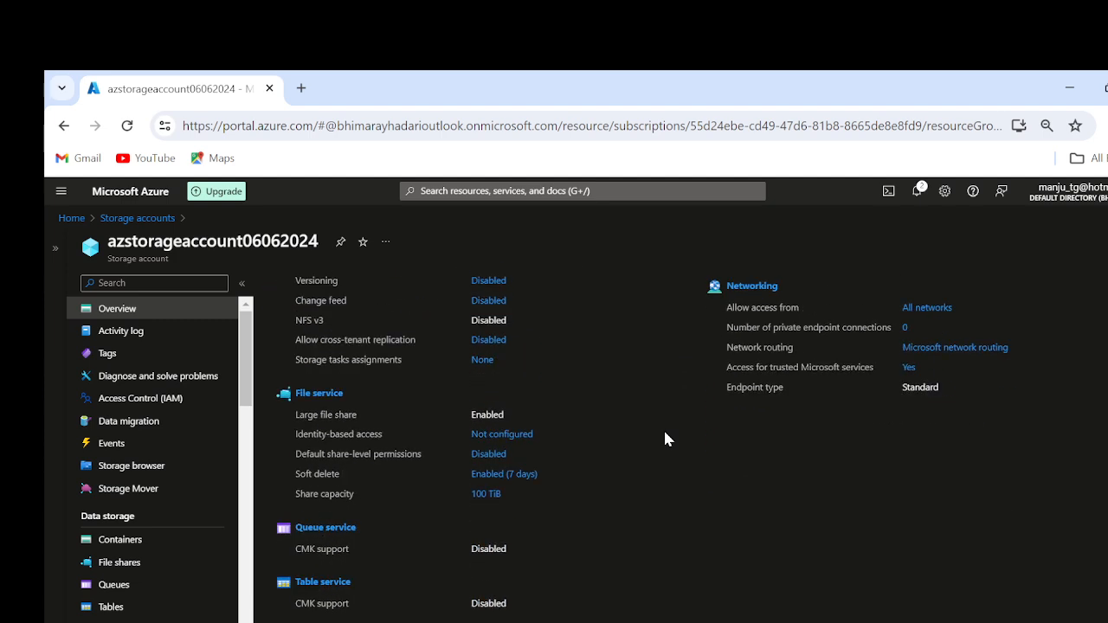
scroll(664, 433, "up", 4)
scroll(664, 439, "up", 2)
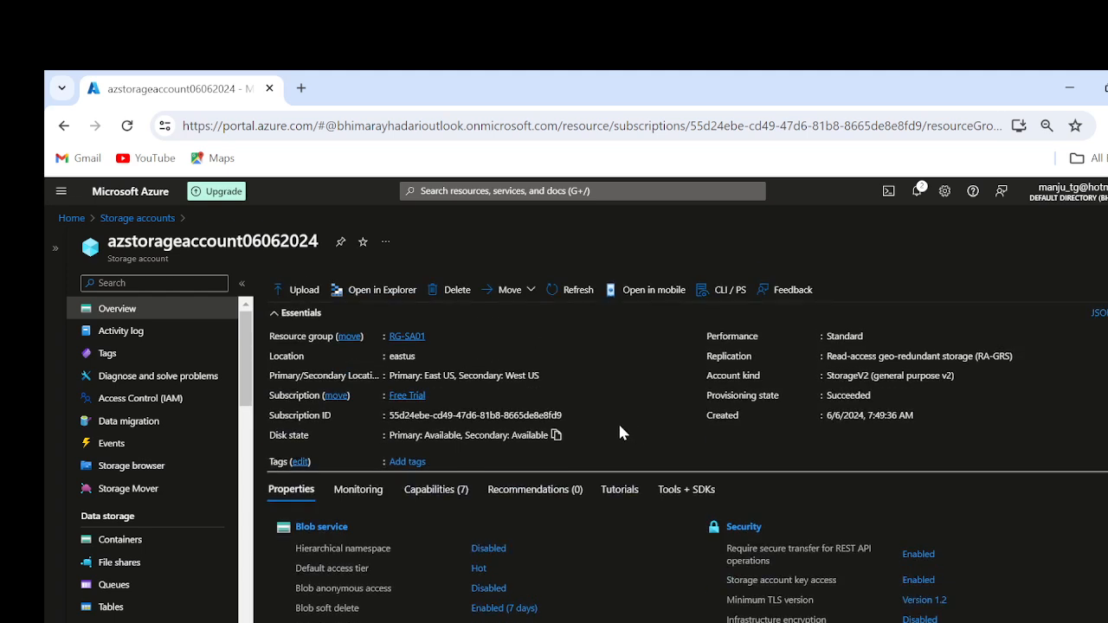
Step: Try to open the storage account in Azure Storage Explorer and return to its portal page
left_click(388, 294)
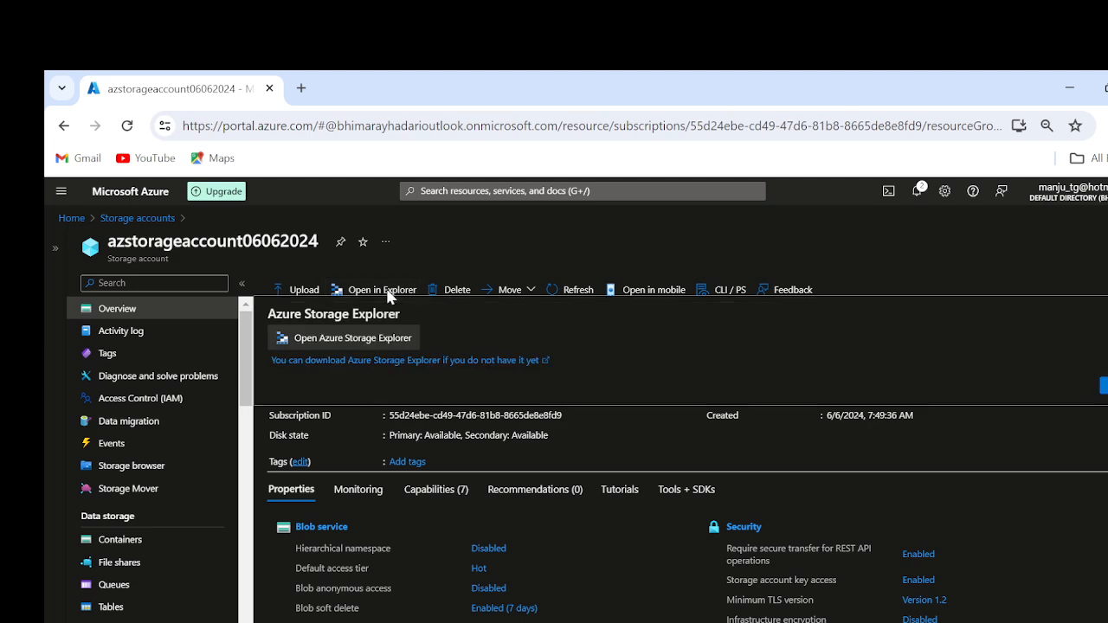
left_click(360, 343)
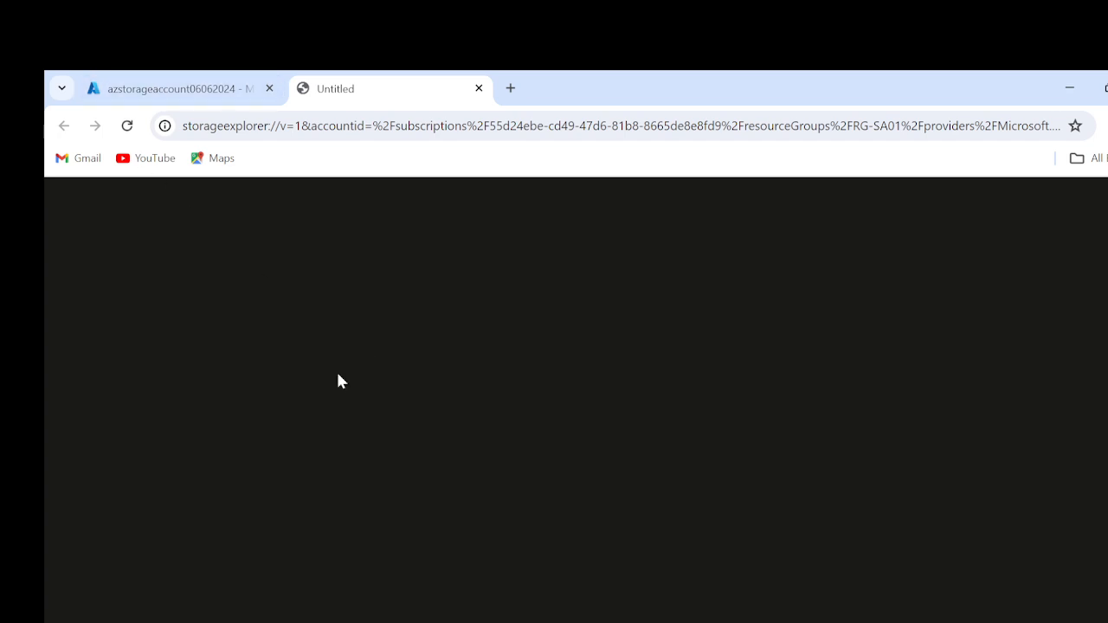
left_click(173, 88)
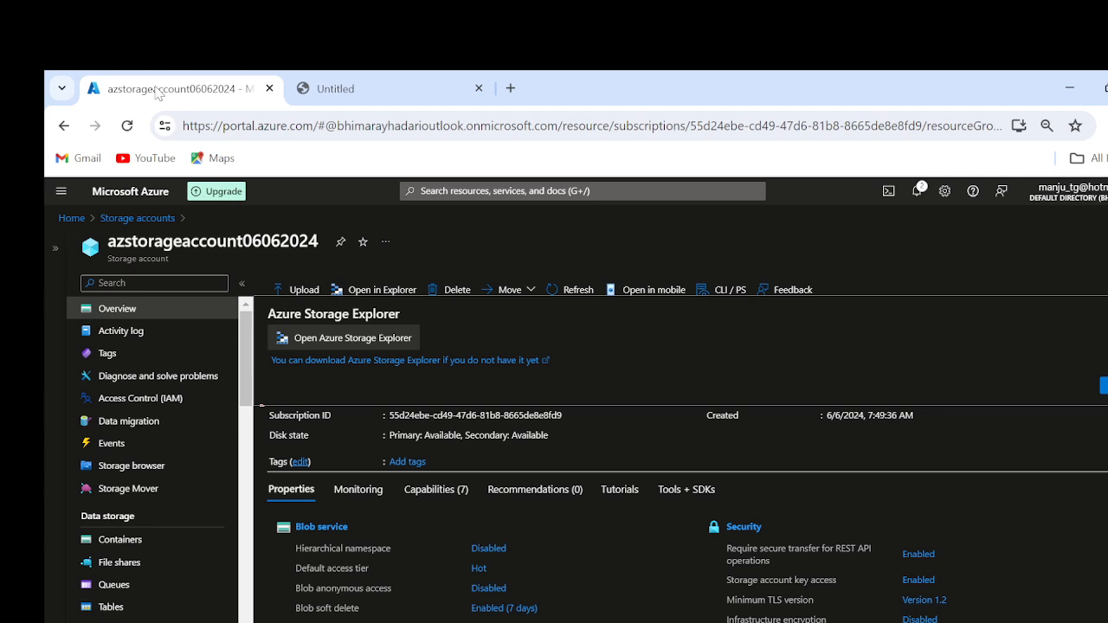
Step: Examine the Update Storage Account Create operation in the activity log, including its sub-events and who initiated it
left_click(118, 334)
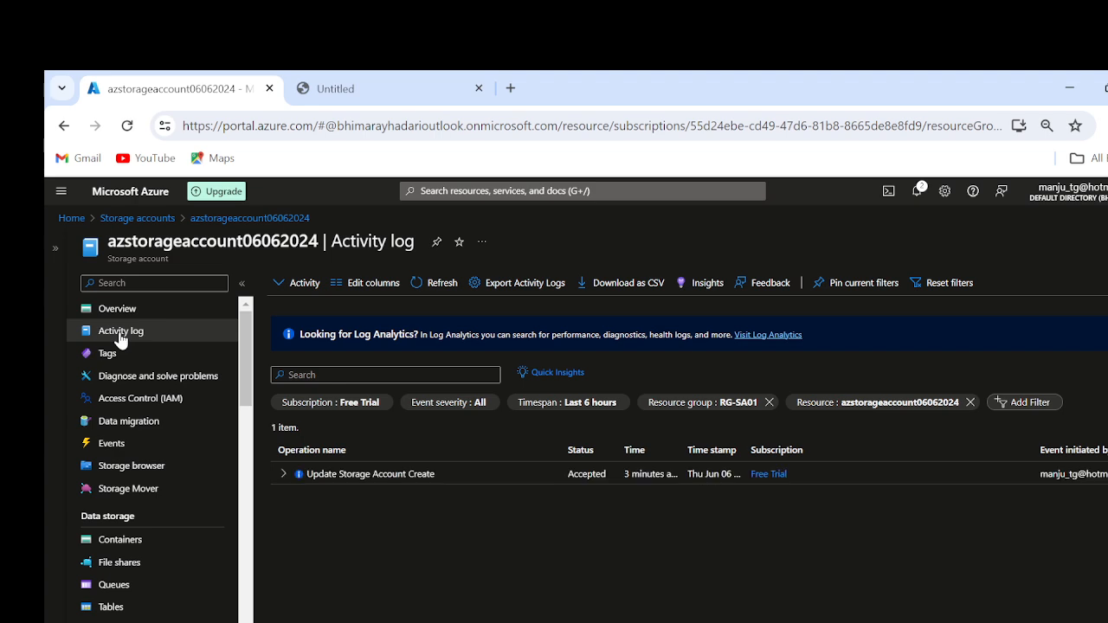
left_click(285, 475)
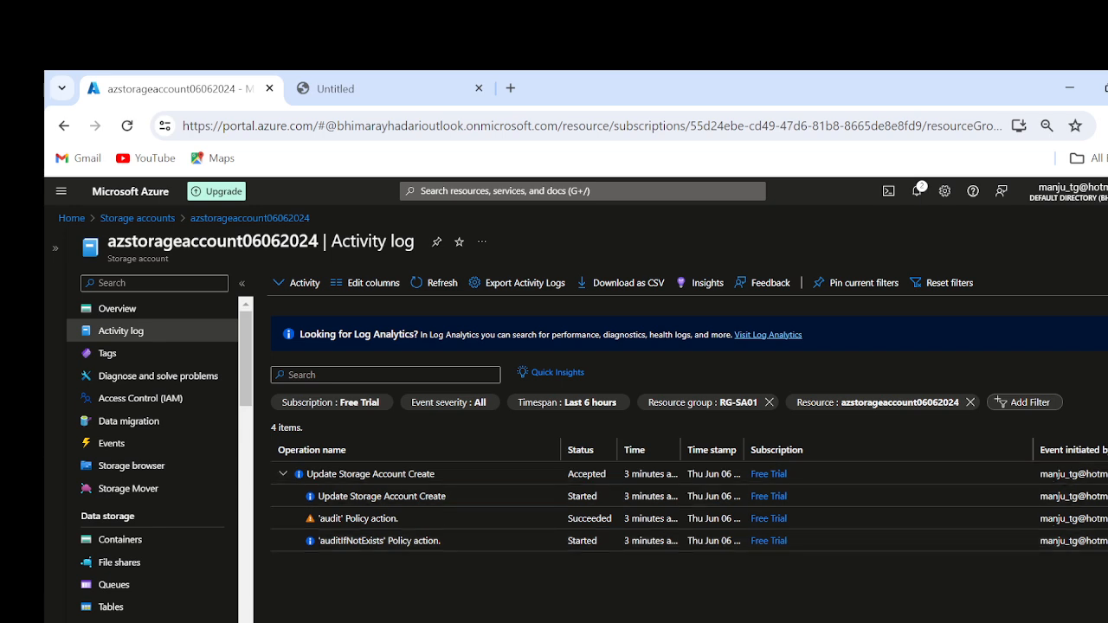
left_click_drag(1032, 479, 1106, 476)
Step: Open the storage browser of the storage account and list its blob containers
scroll(149, 500, "down", 2)
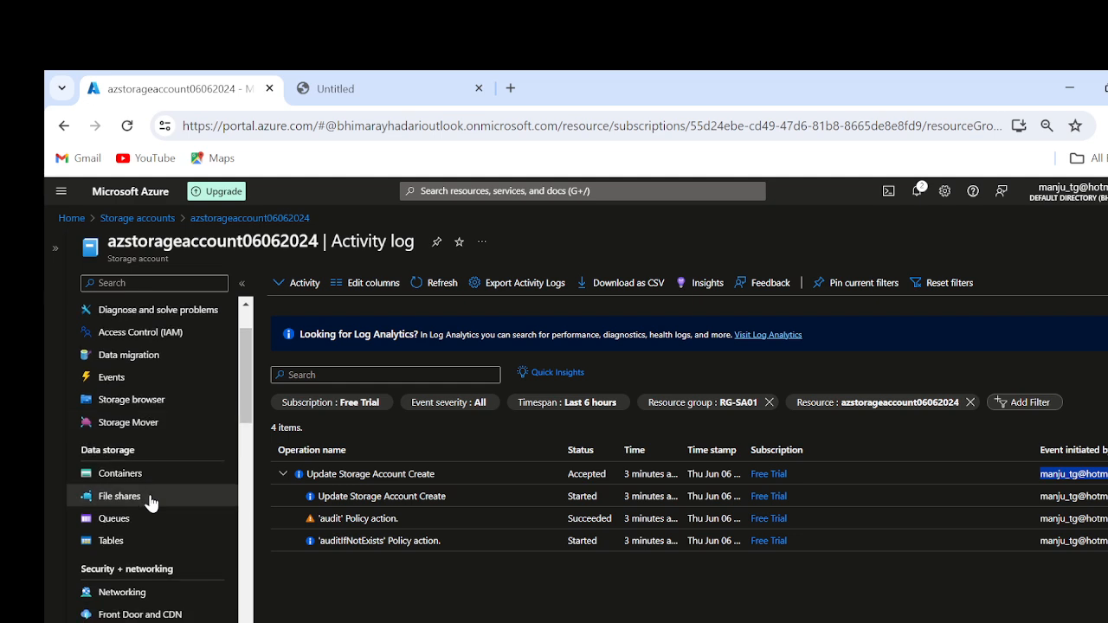
left_click(120, 400)
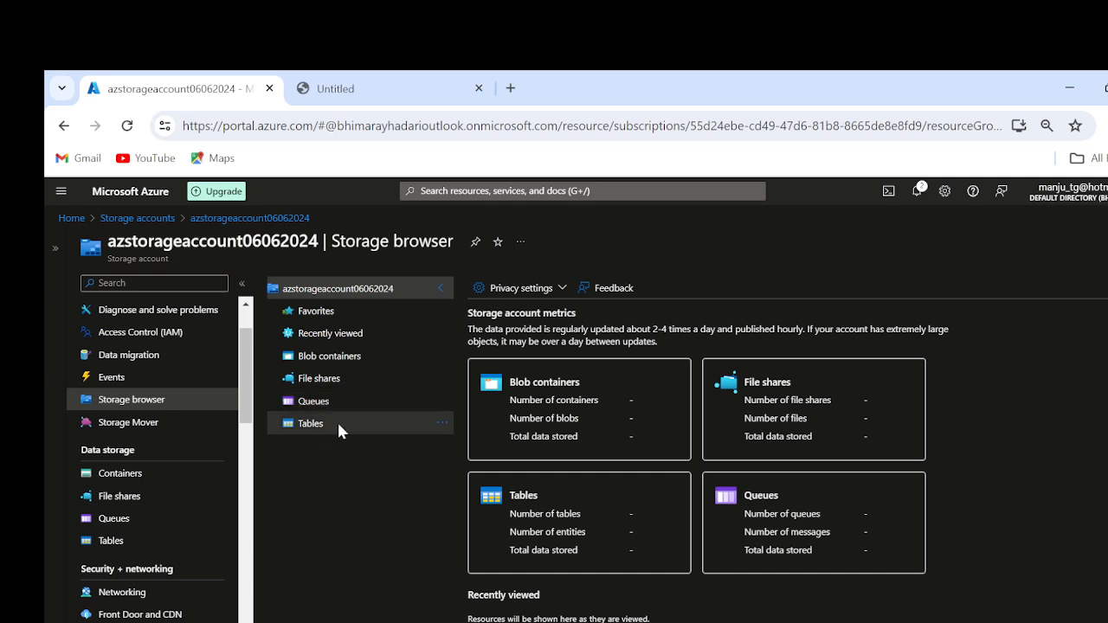
left_click(329, 355)
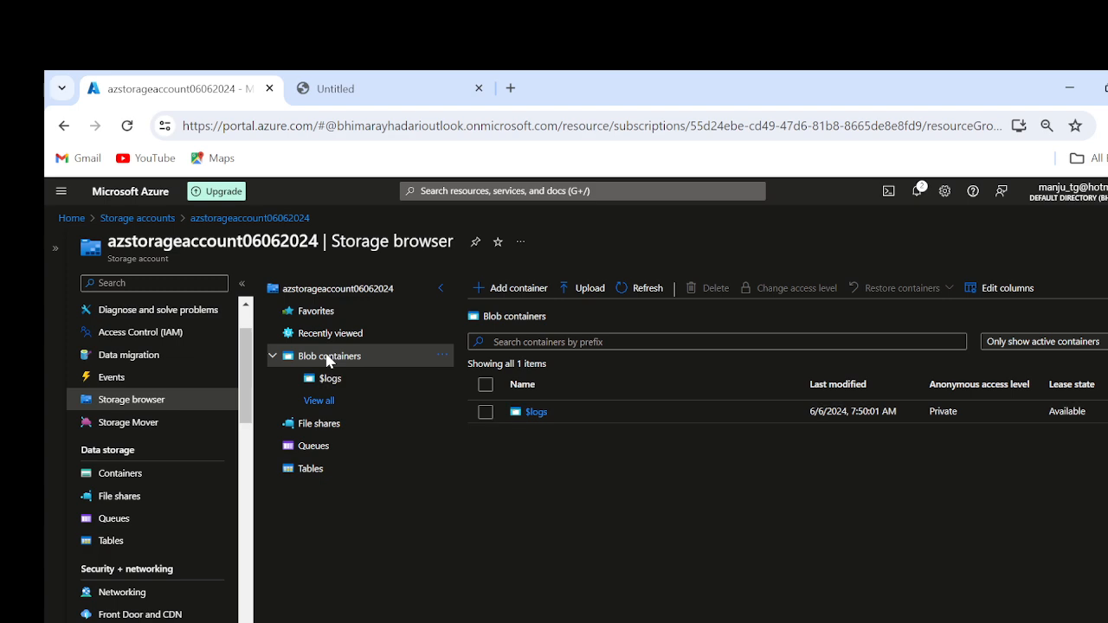
Step: Start a new blob container and name it mycntainr01
left_click(530, 288)
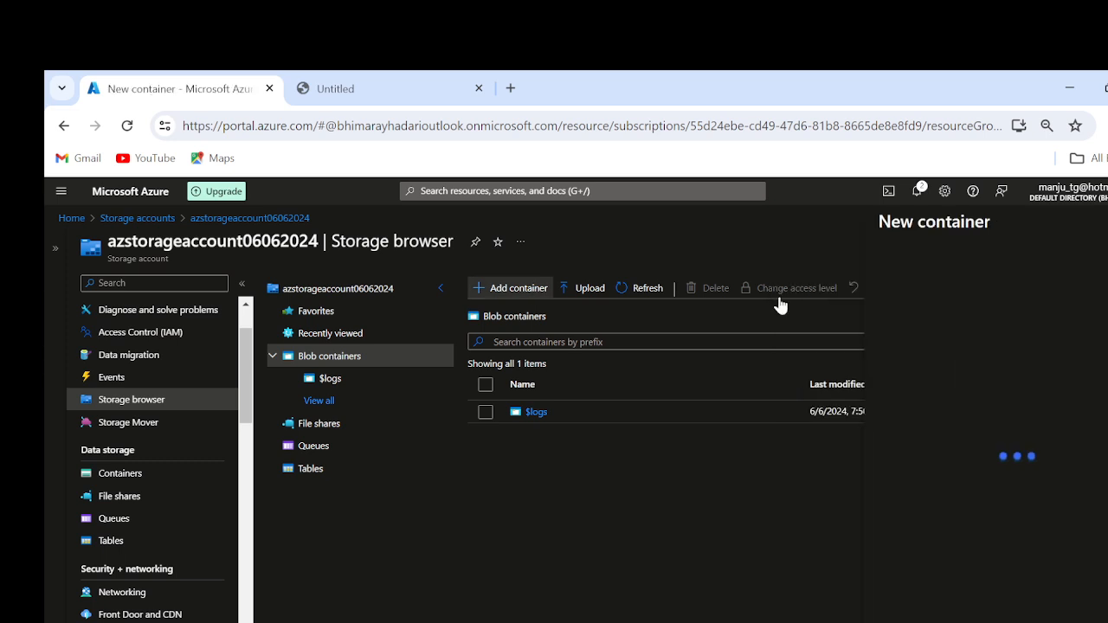
left_click(900, 288)
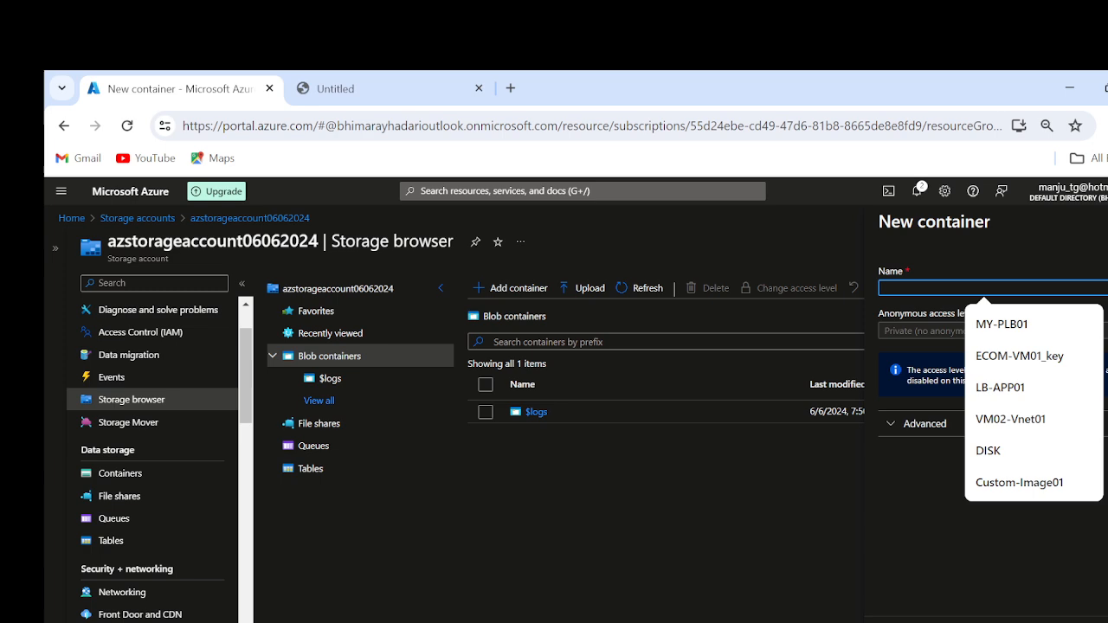
type("myco")
key("BackSpace")
key("BackSpace")
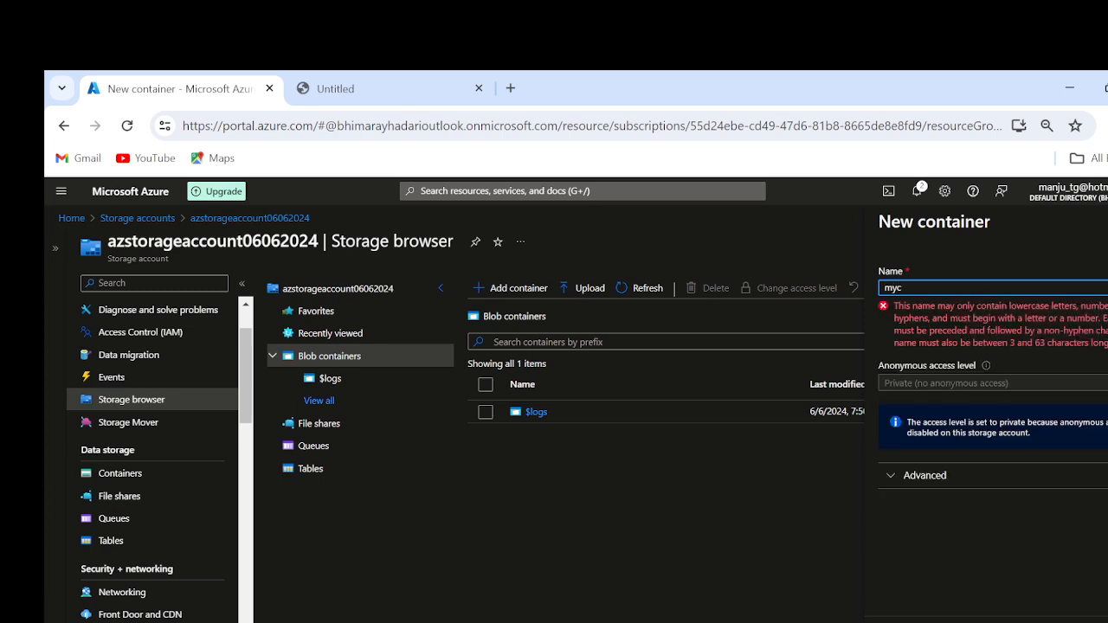
type("cntainr01")
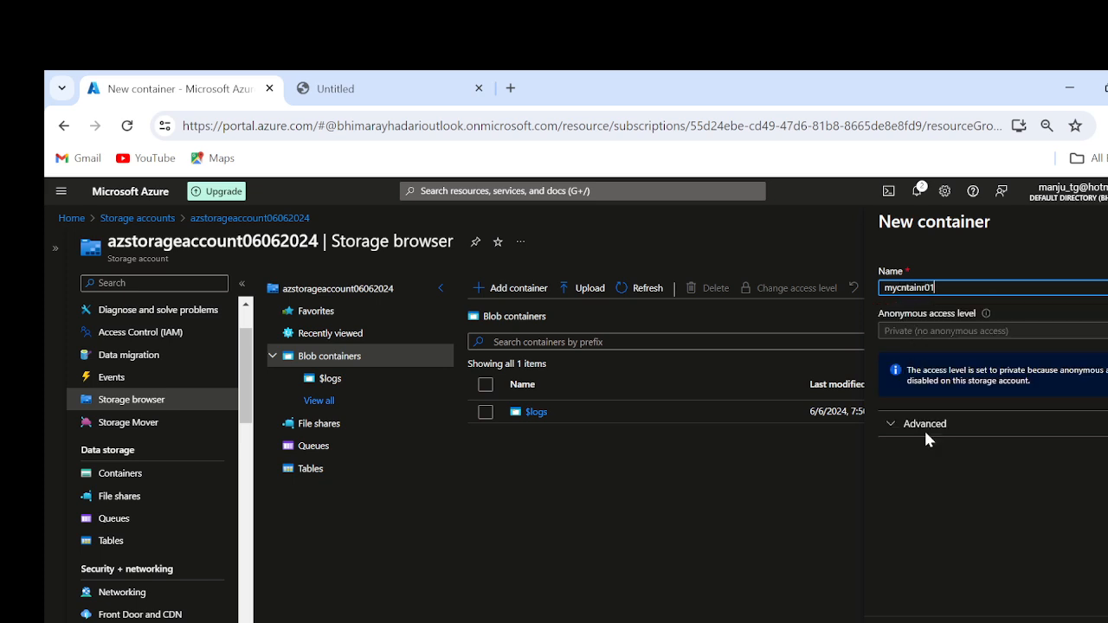
Step: Review the anonymous access level and advanced encryption scope options, keep their defaults, and create the container
left_click(930, 330)
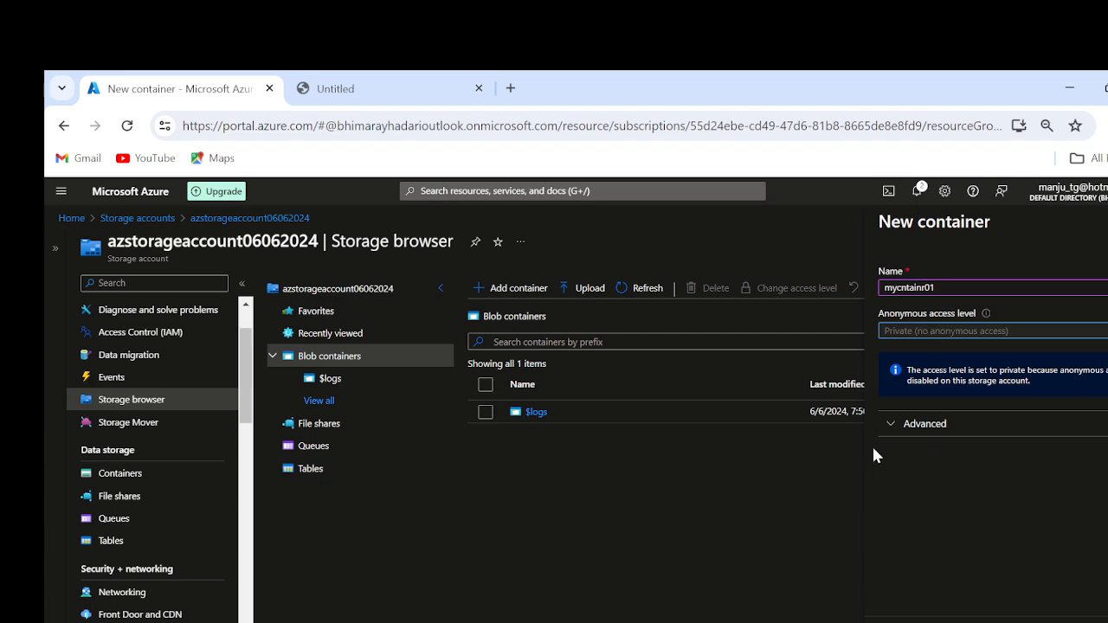
left_click(896, 423)
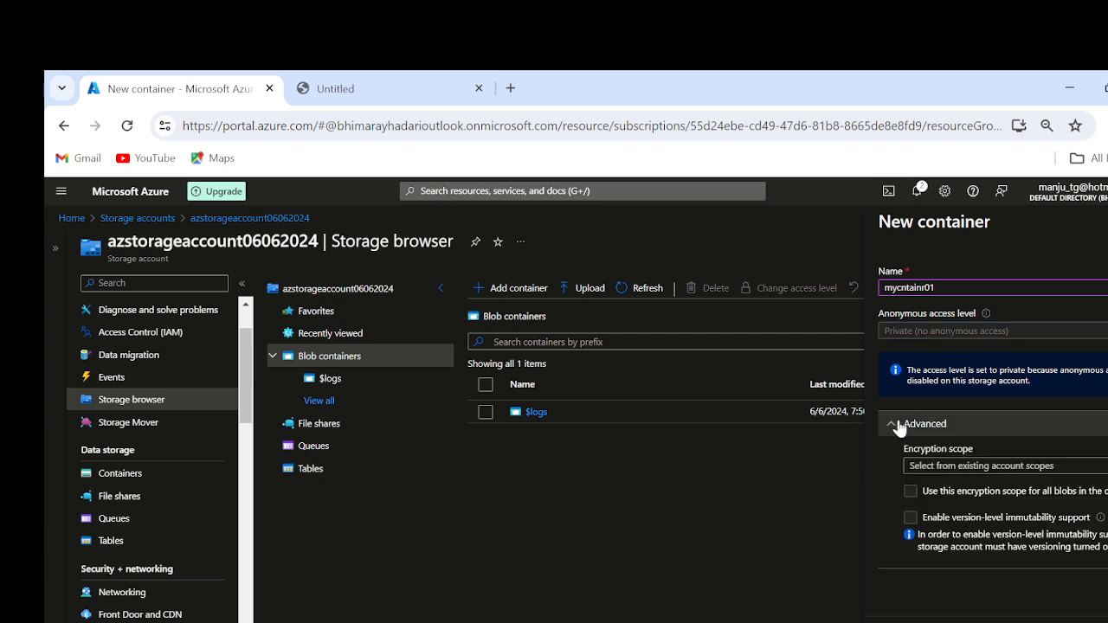
left_click(974, 472)
left_click(929, 466)
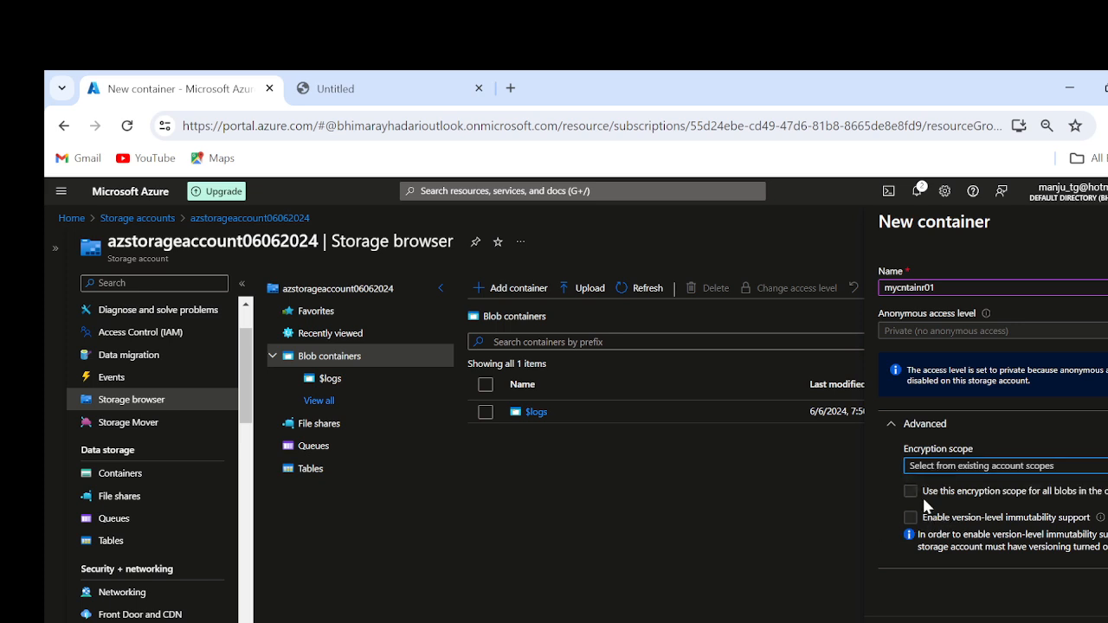
left_click(905, 622)
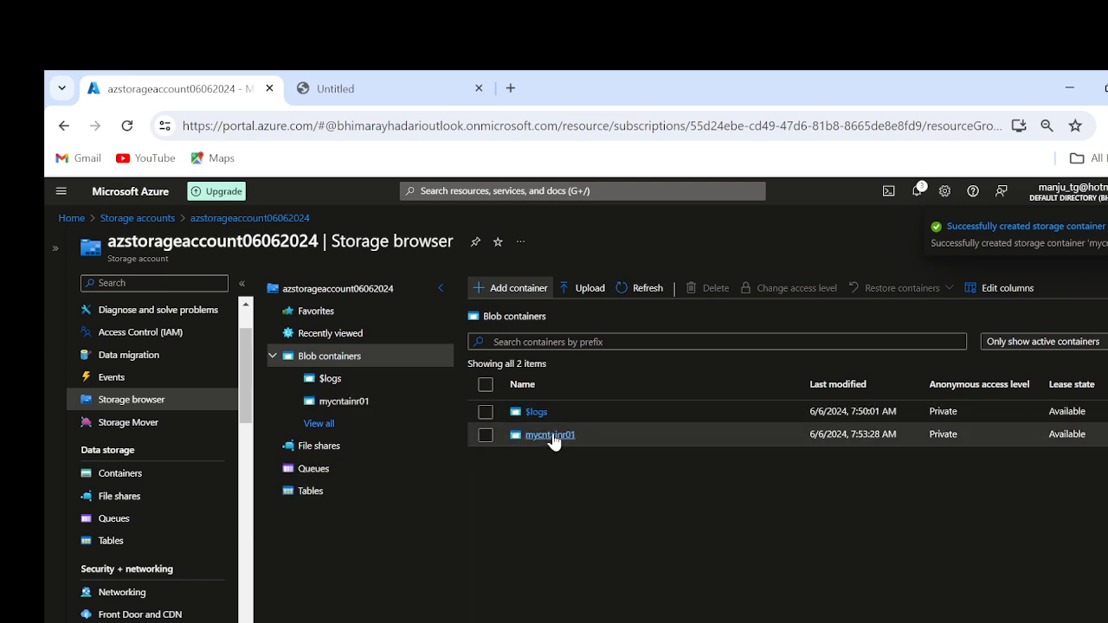
Step: Upload the SD-Desktop Support presentation from the Slides folder into the mycntainr01 container
left_click(553, 435)
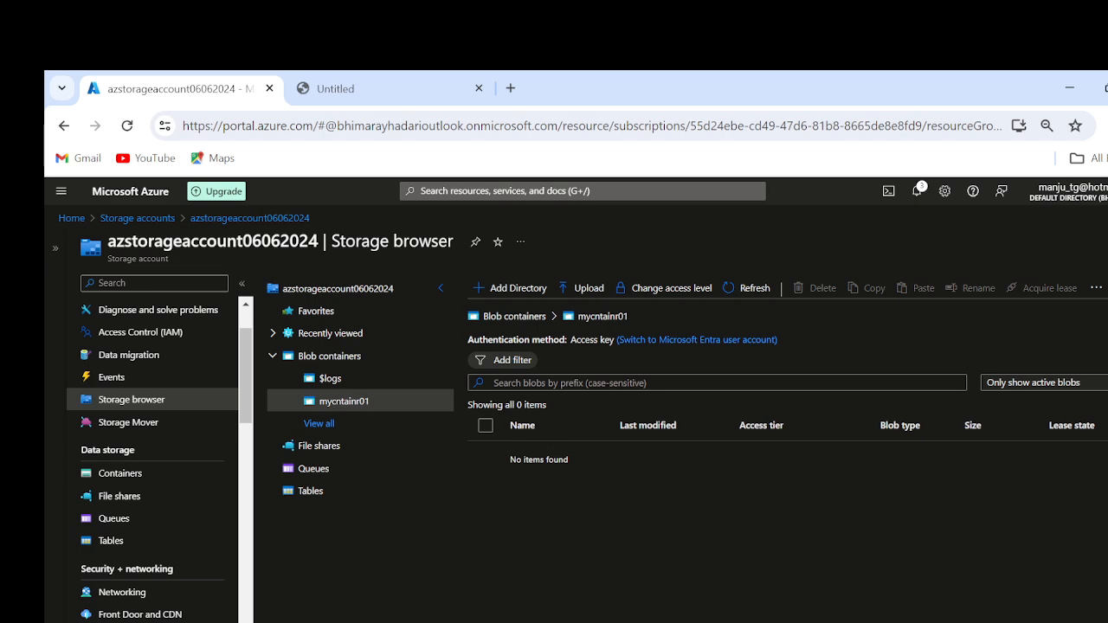
left_click(575, 294)
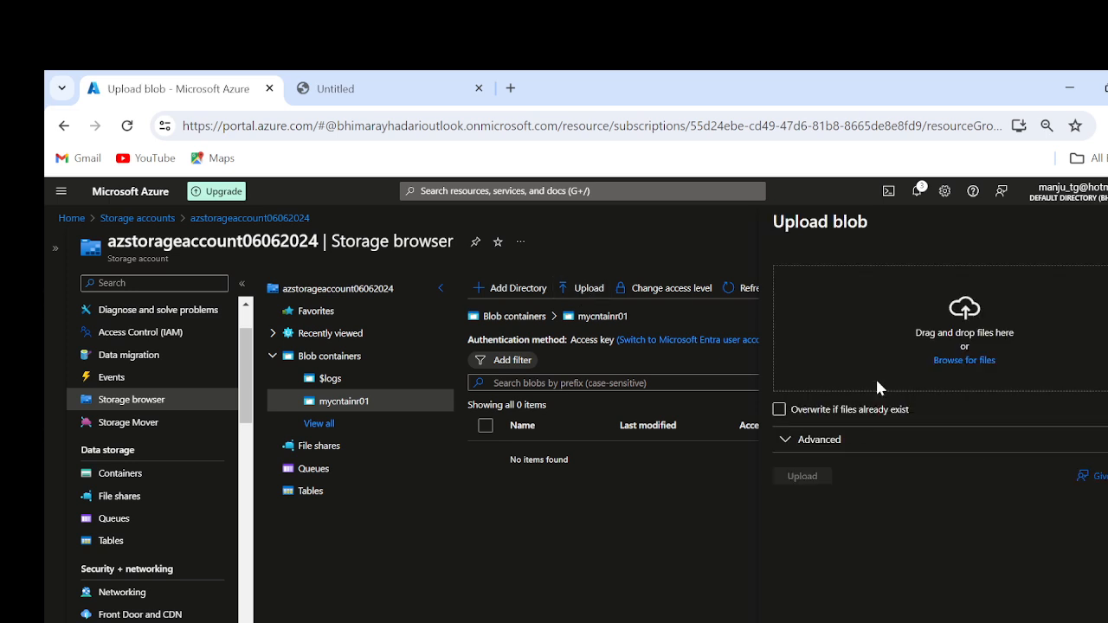
left_click(958, 356)
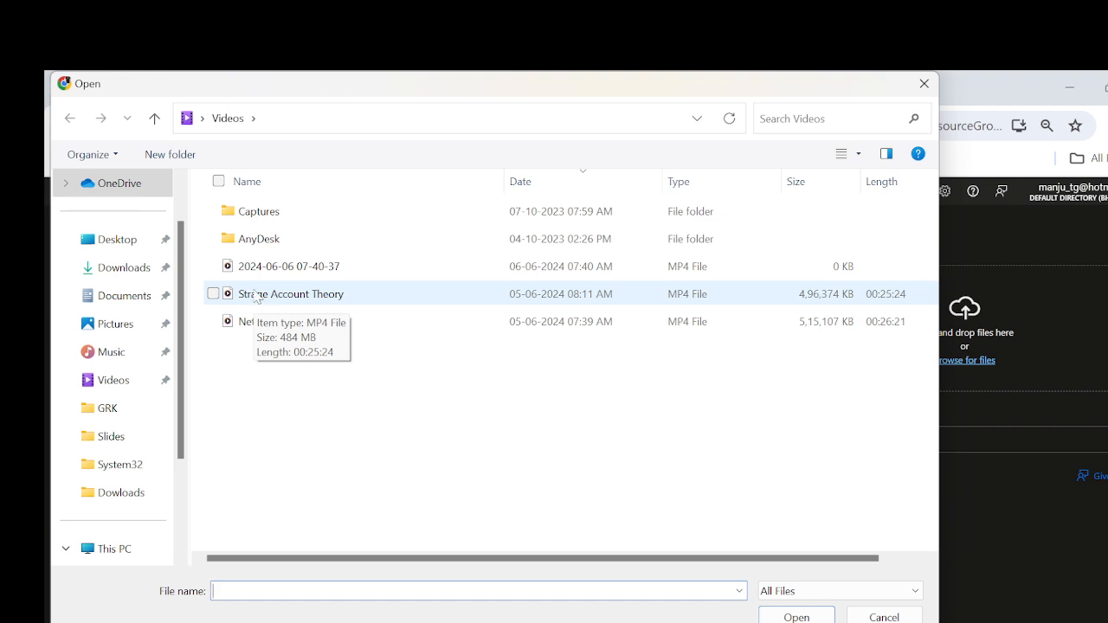
left_click(111, 438)
scroll(409, 416, "down", 3)
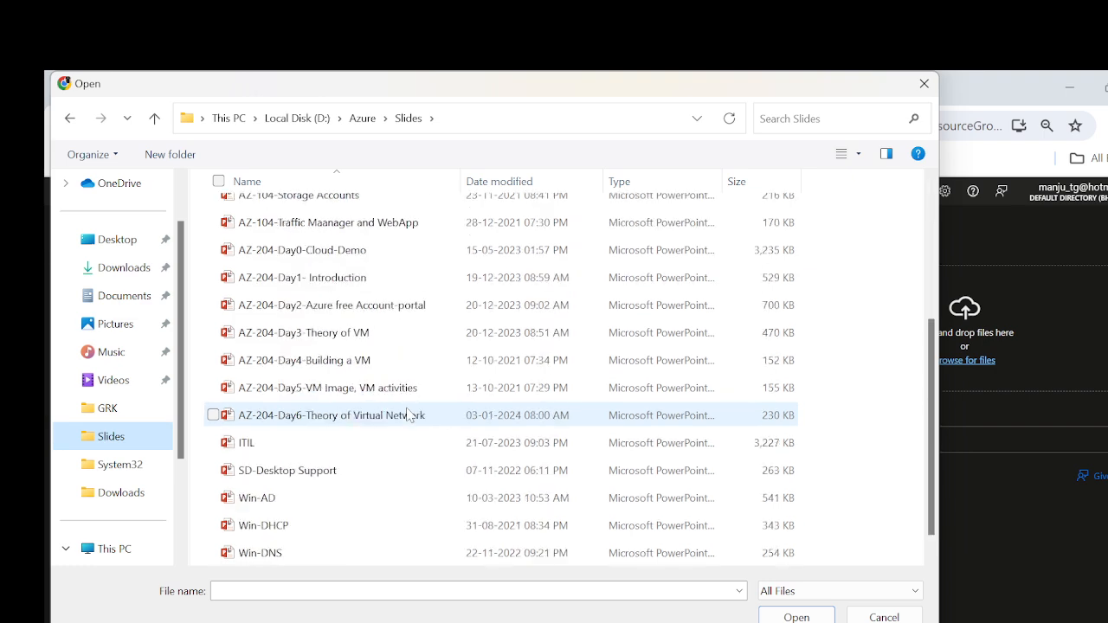
left_click(270, 469)
left_click(796, 616)
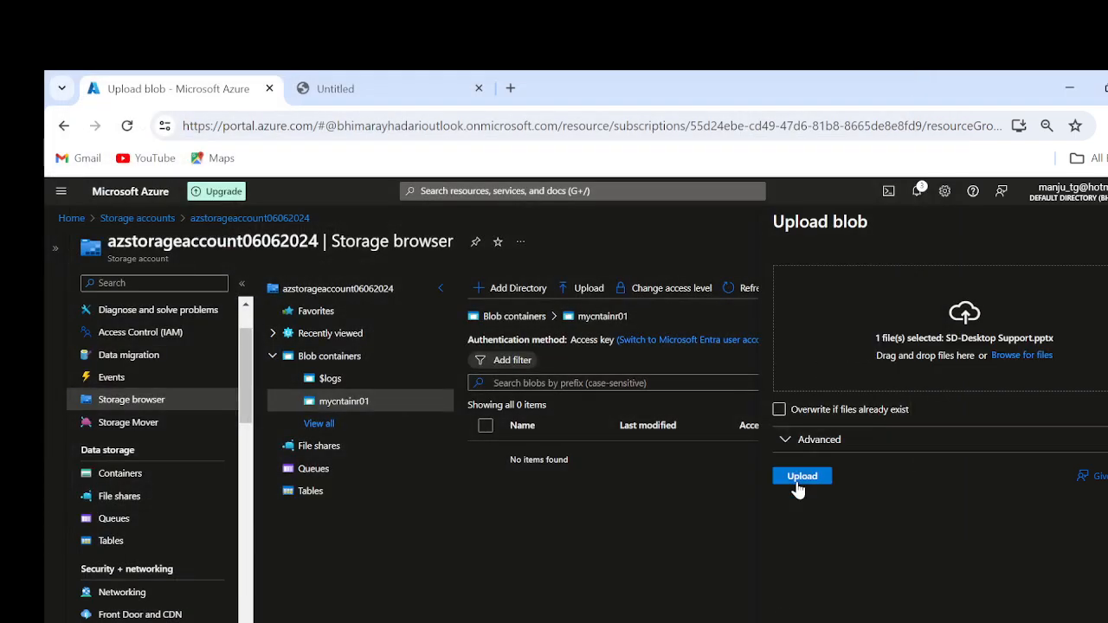
left_click(798, 479)
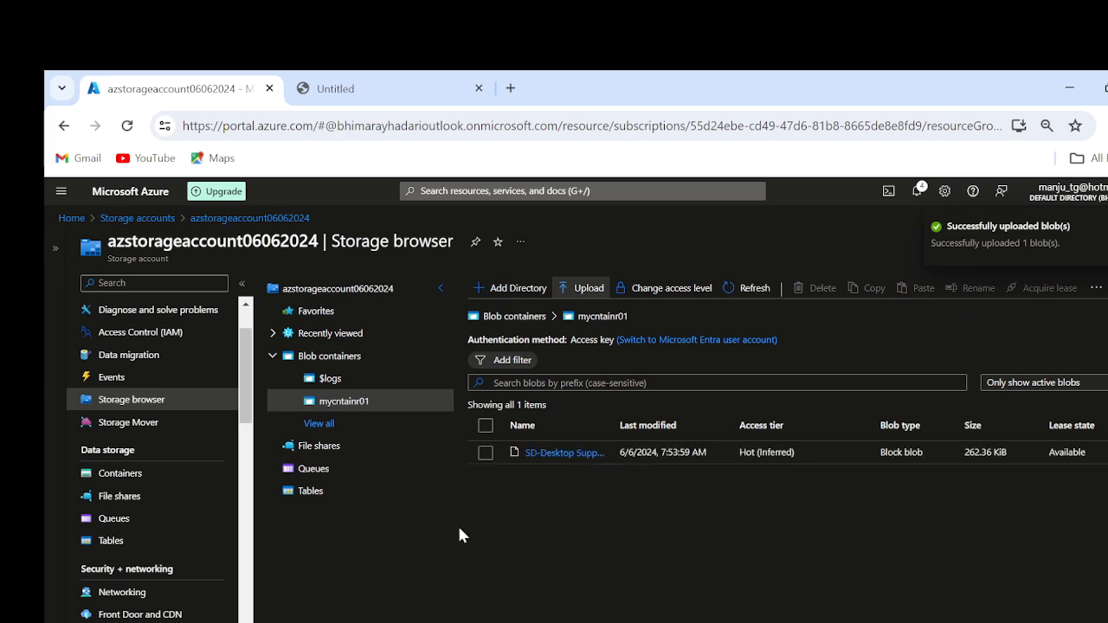
Step: Copy the URL of the uploaded SD-Desktop Support blob and open it in a new browser tab
left_click(1107, 453)
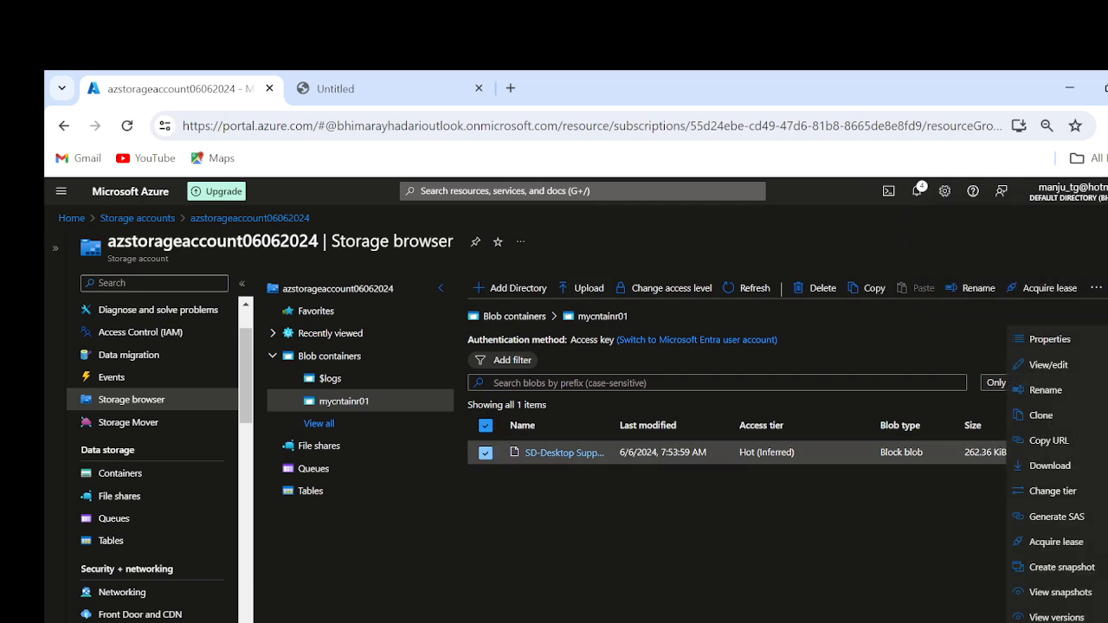
left_click(1050, 441)
left_click(439, 100)
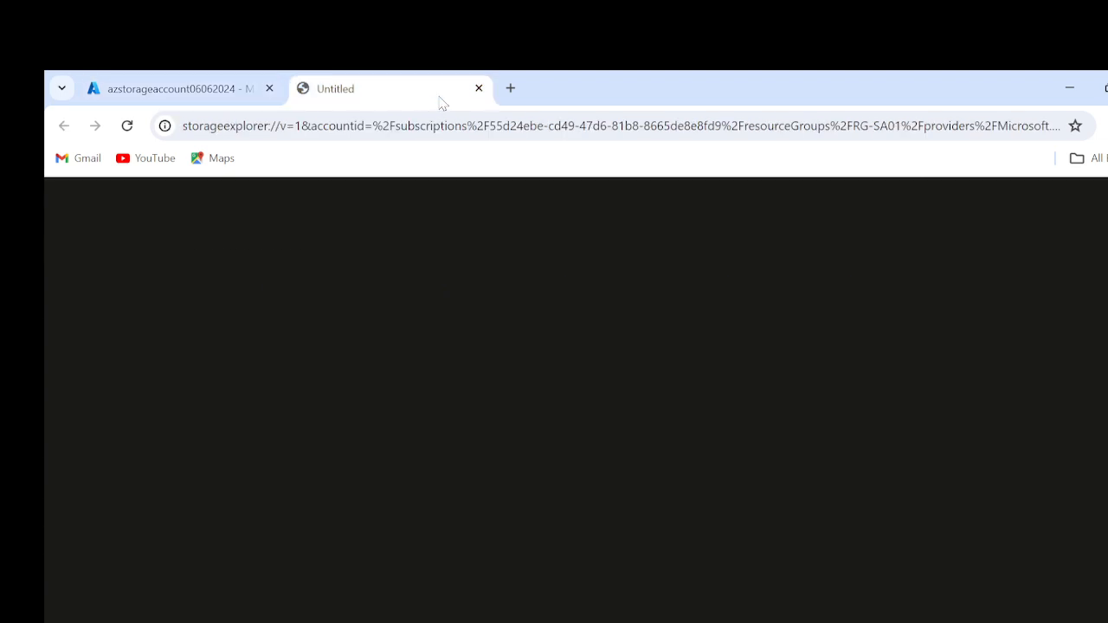
left_click(509, 87)
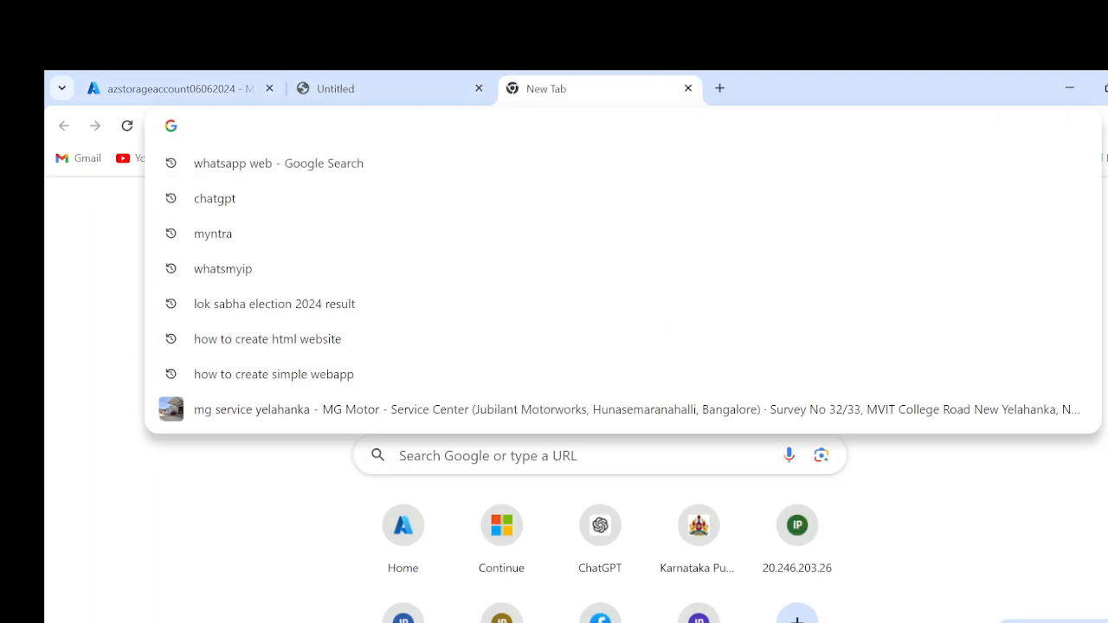
type("https://azstorageaccount06062024.blob.core.windows.net/mycntainr01/SD-Desktop%20Support.pptx")
key("Return")
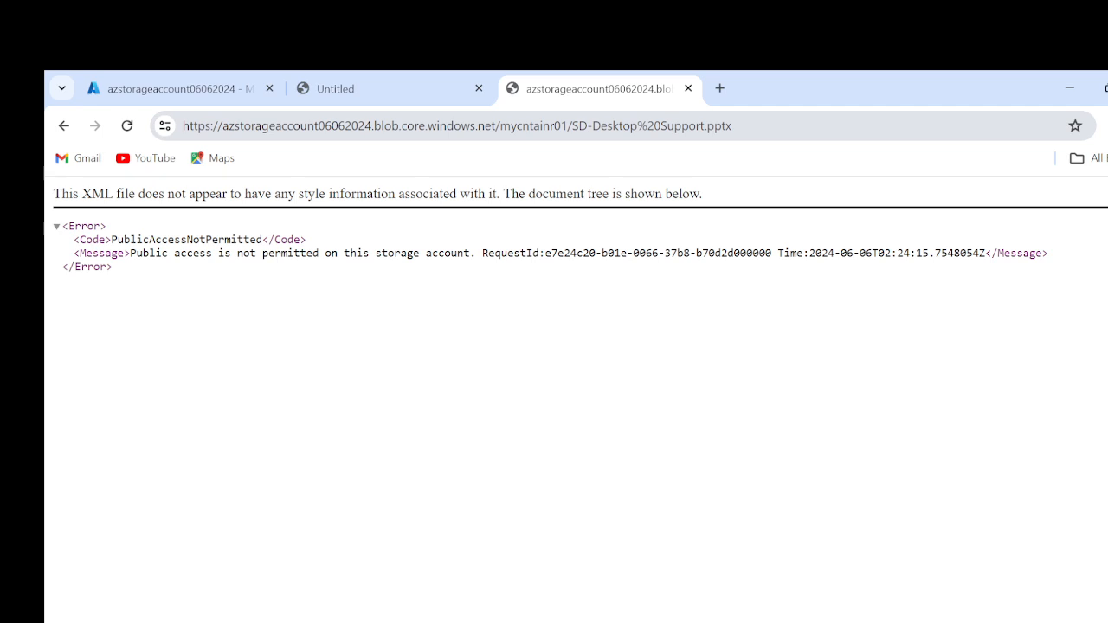
Step: Return to the storage browser and check the anonymous access level setting of the mycntainr01 container
left_click(162, 96)
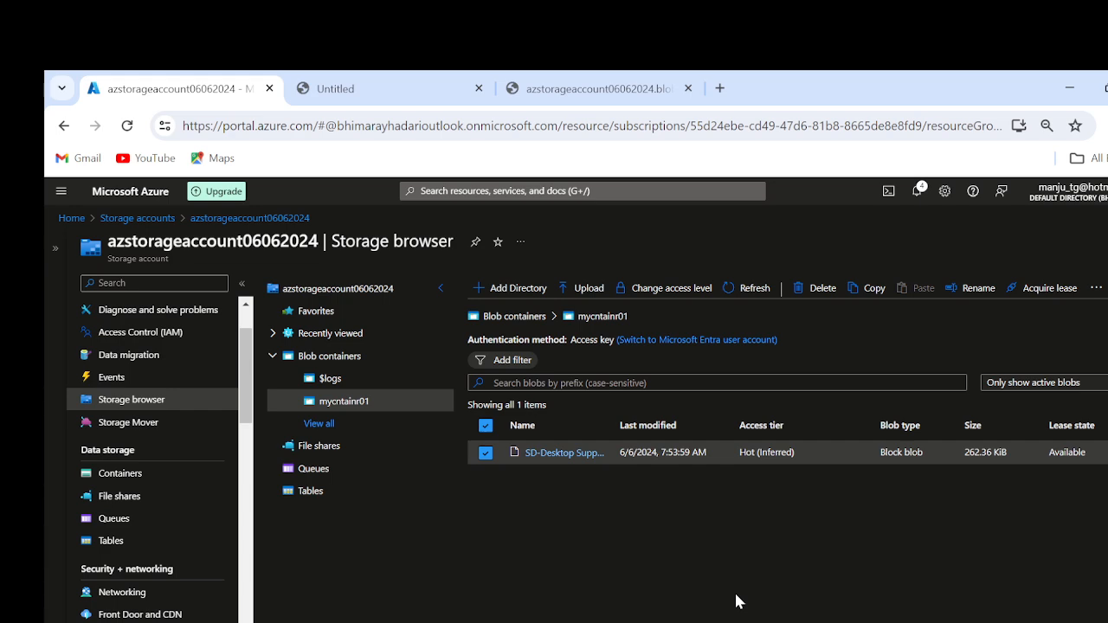
left_click(665, 288)
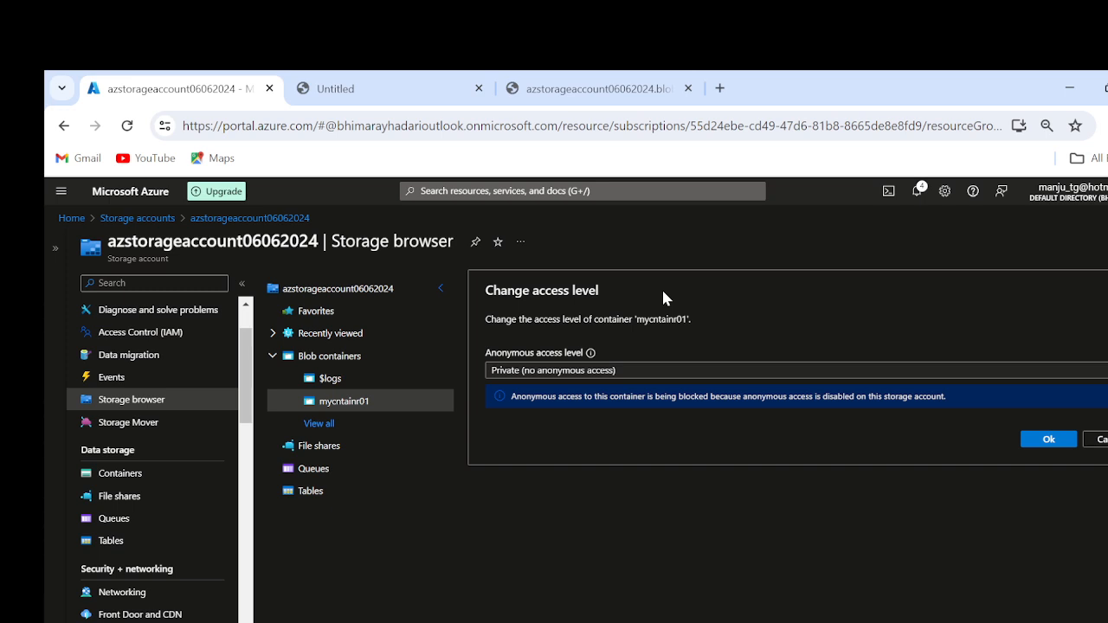
left_click(655, 372)
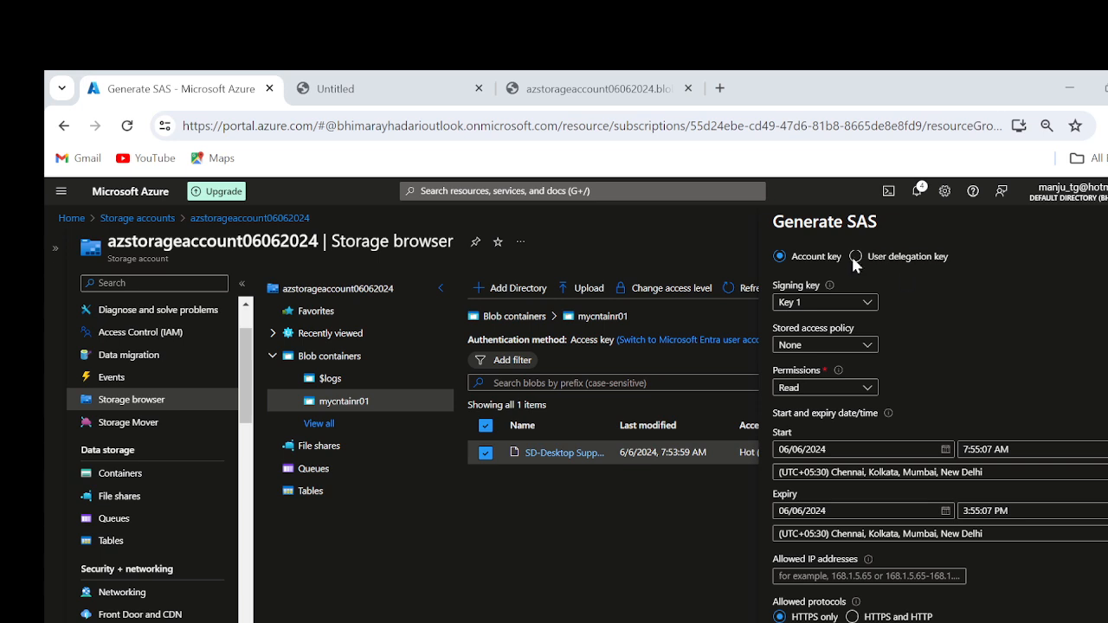
left_click(1107, 222)
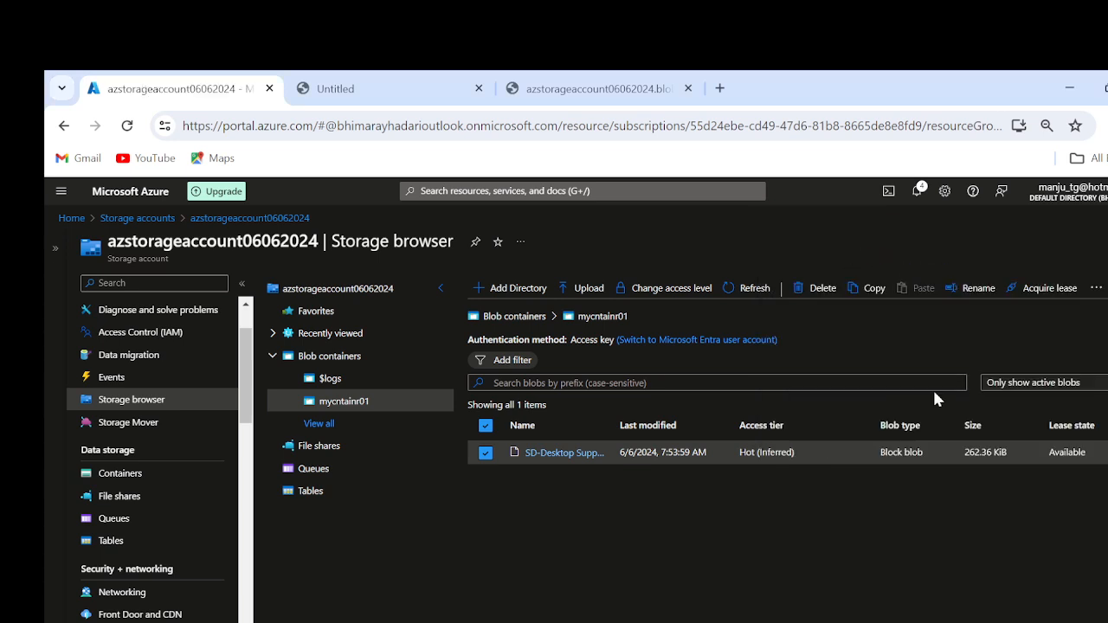
left_click(1092, 291)
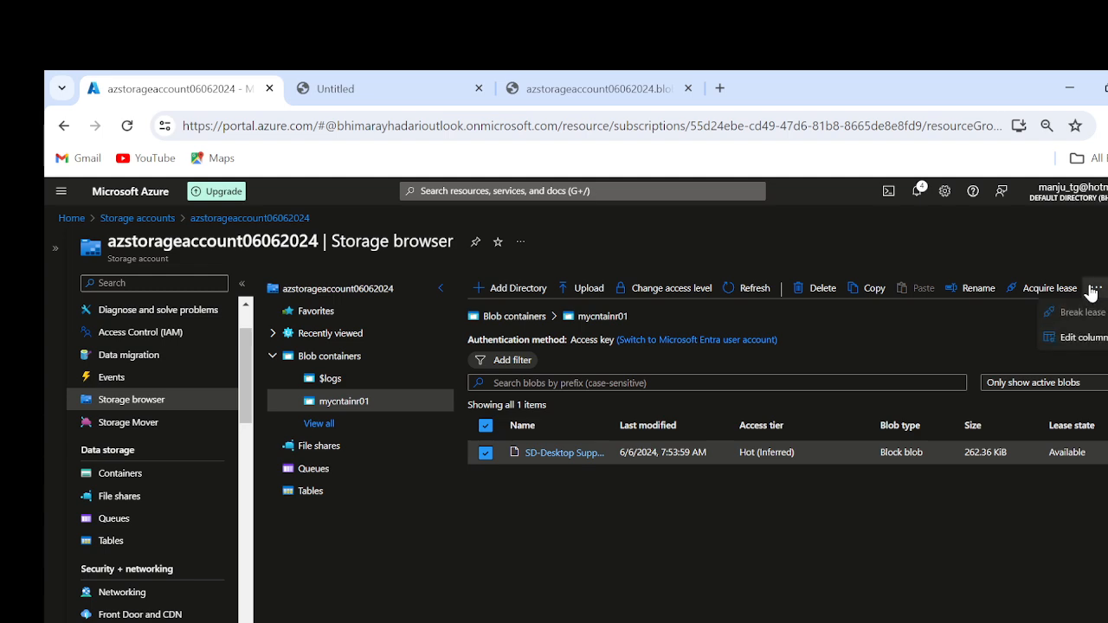
left_click(1107, 452)
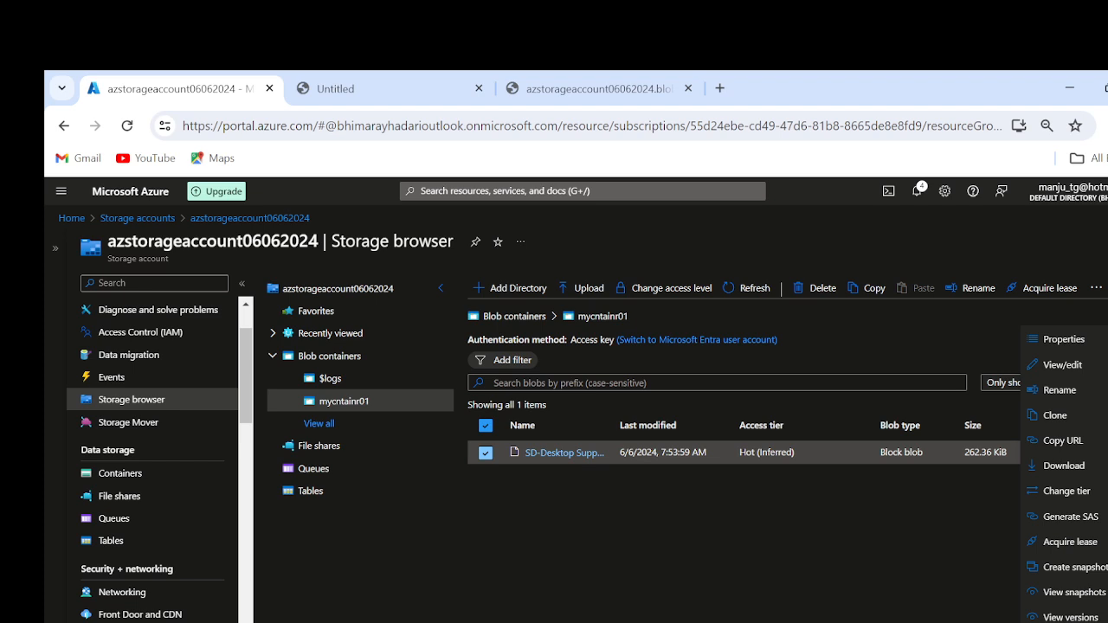
left_click(323, 342)
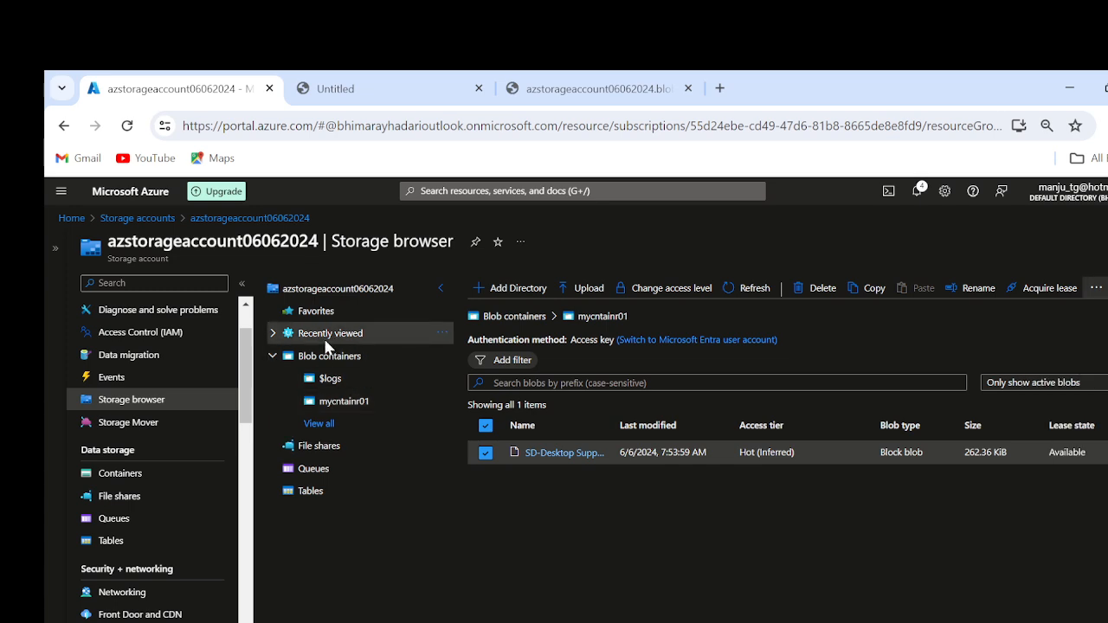
Step: Go to the list of blob containers and start generating a SAS for the mycntainr01 container
left_click(321, 355)
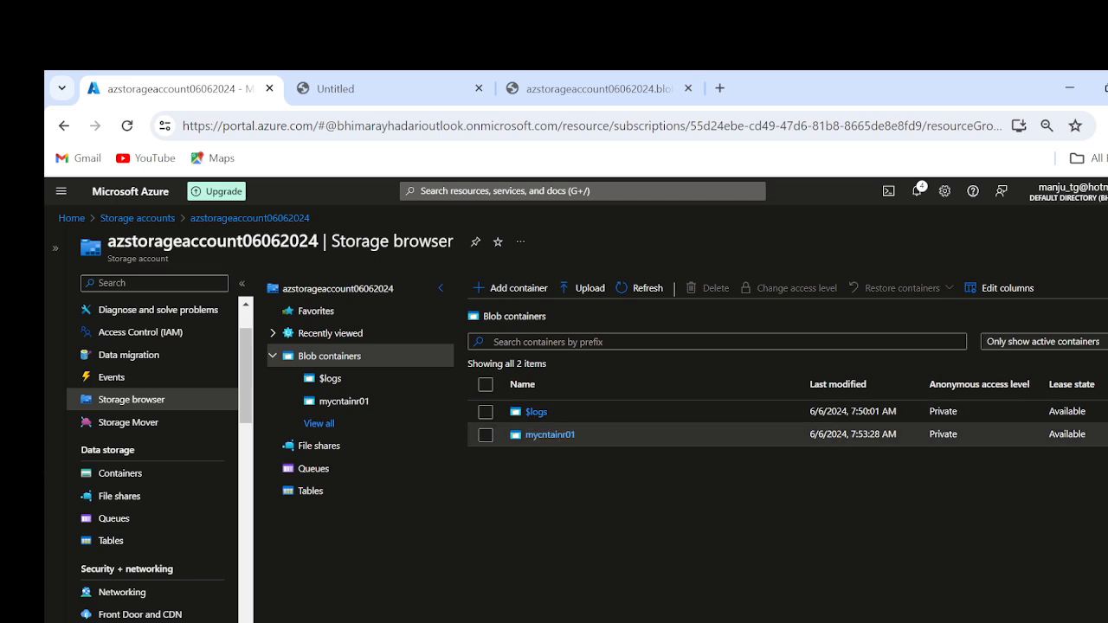
left_click(1106, 434)
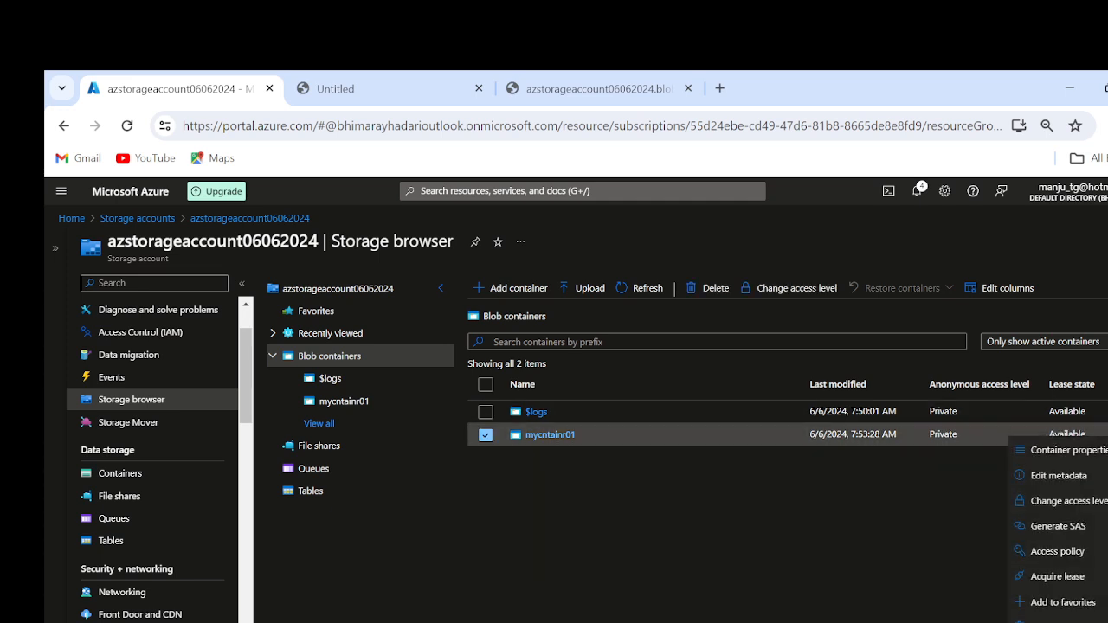
left_click(1076, 526)
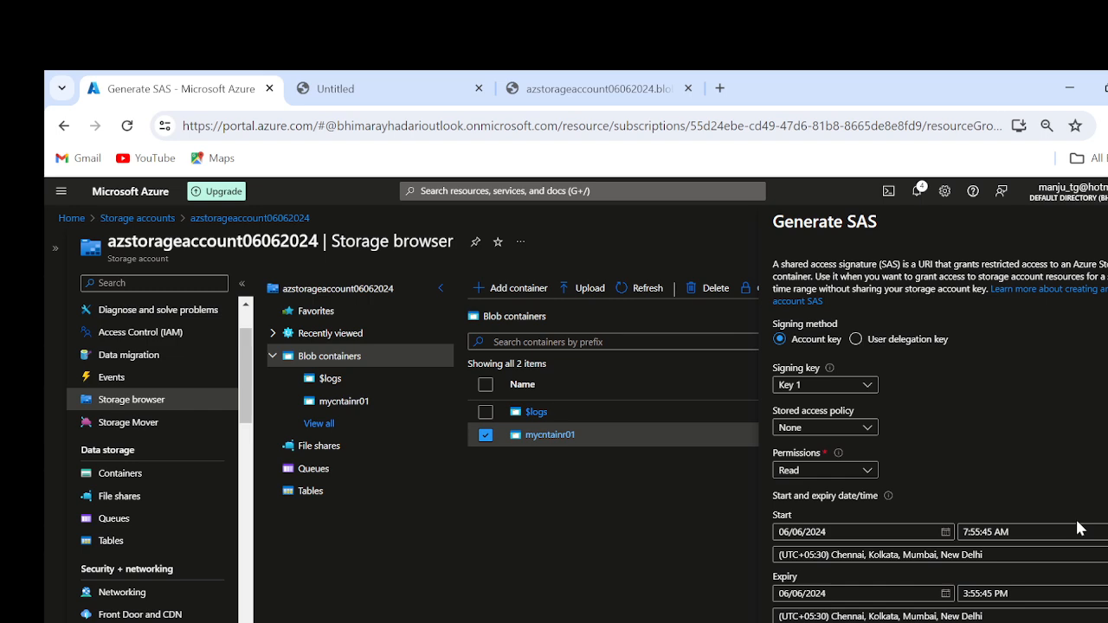
Step: Review the stored access policy and permission choices for the SAS, keeping None and Read
left_click(832, 433)
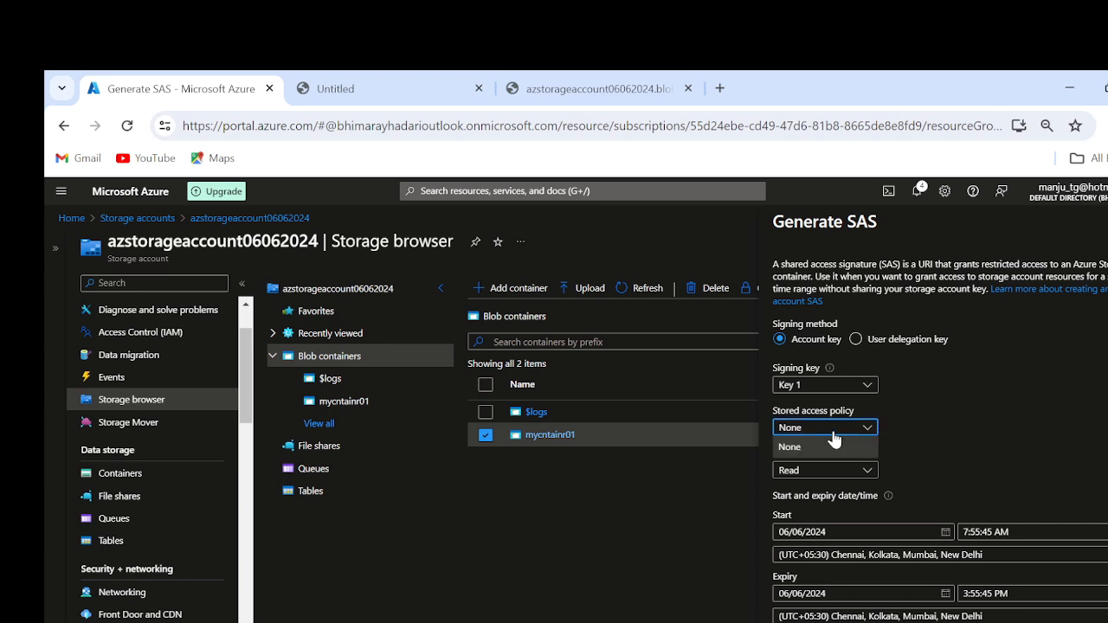
left_click(832, 445)
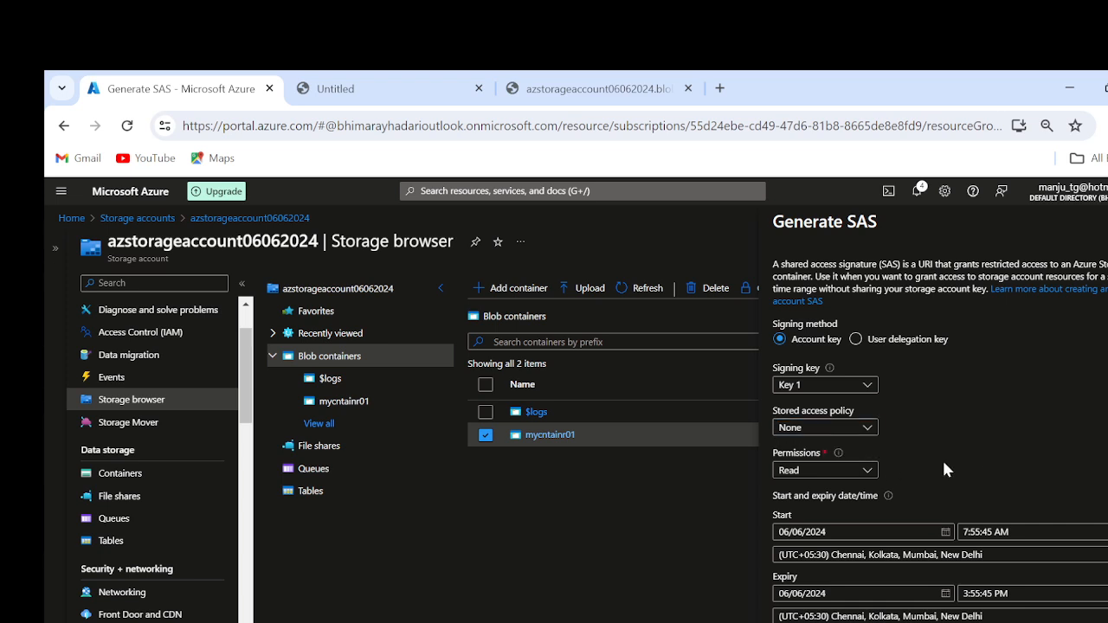
left_click(827, 470)
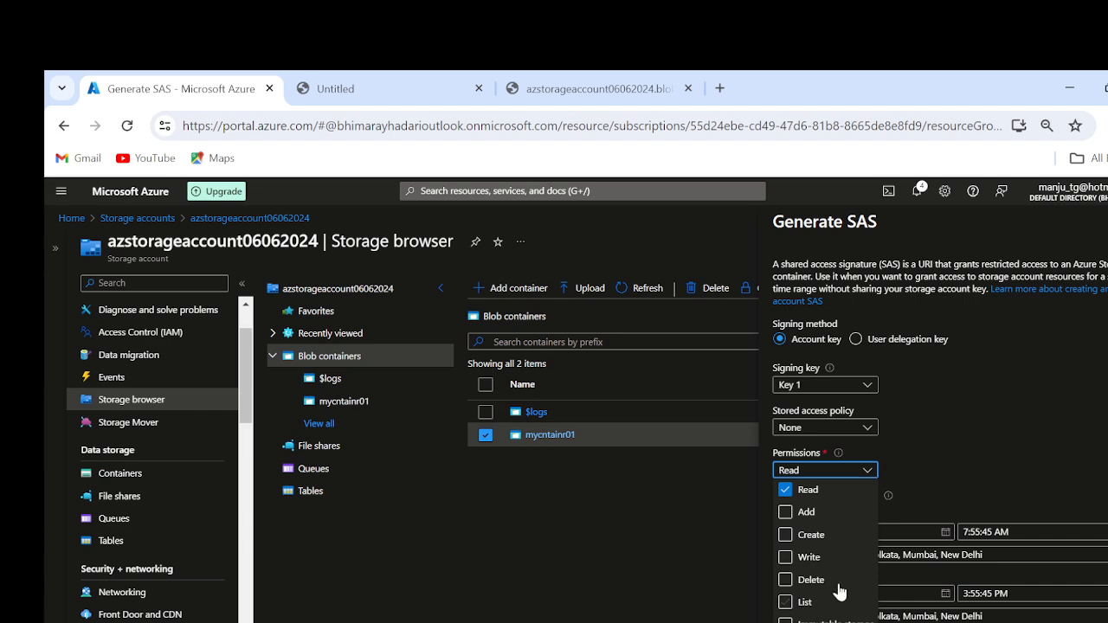
left_click(989, 444)
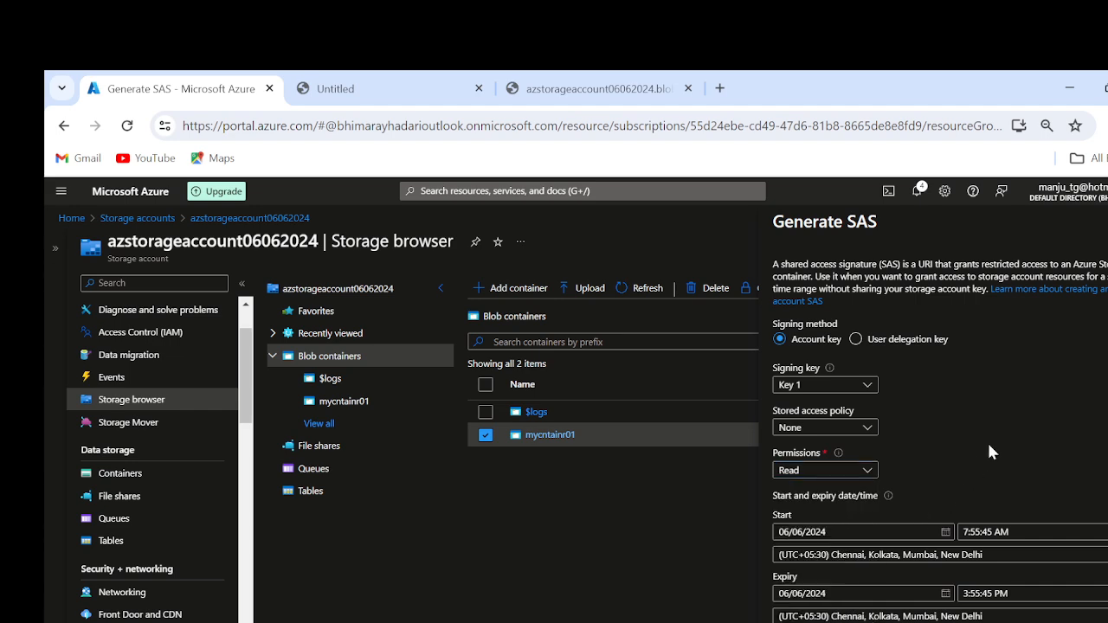
Step: Set the SAS expiry date to 06/07/2024
scroll(989, 444, "down", 1)
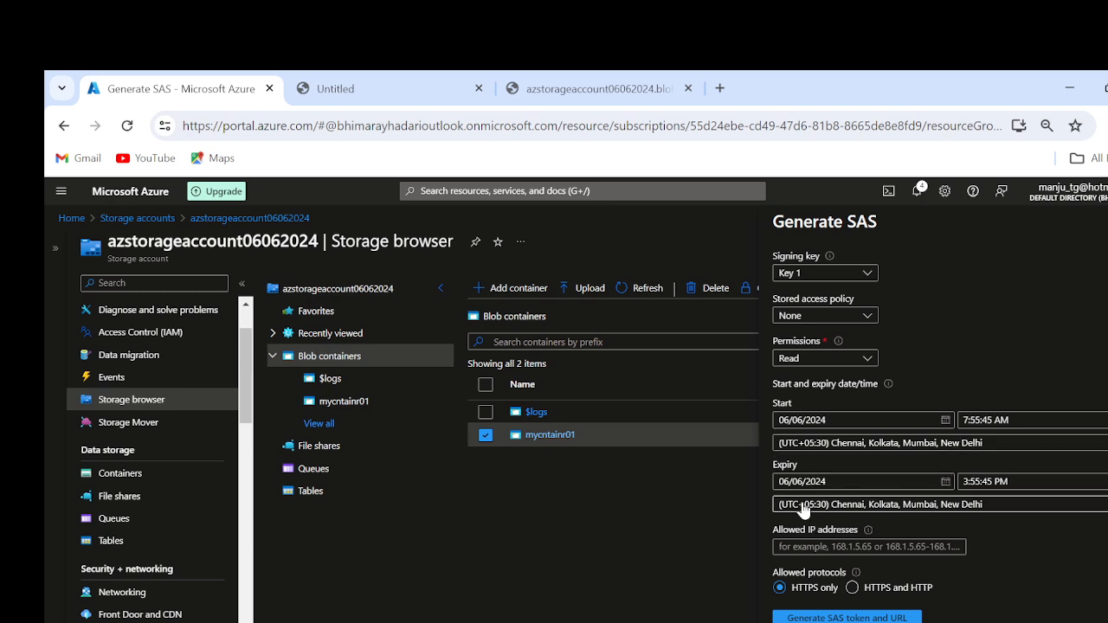
left_click(945, 485)
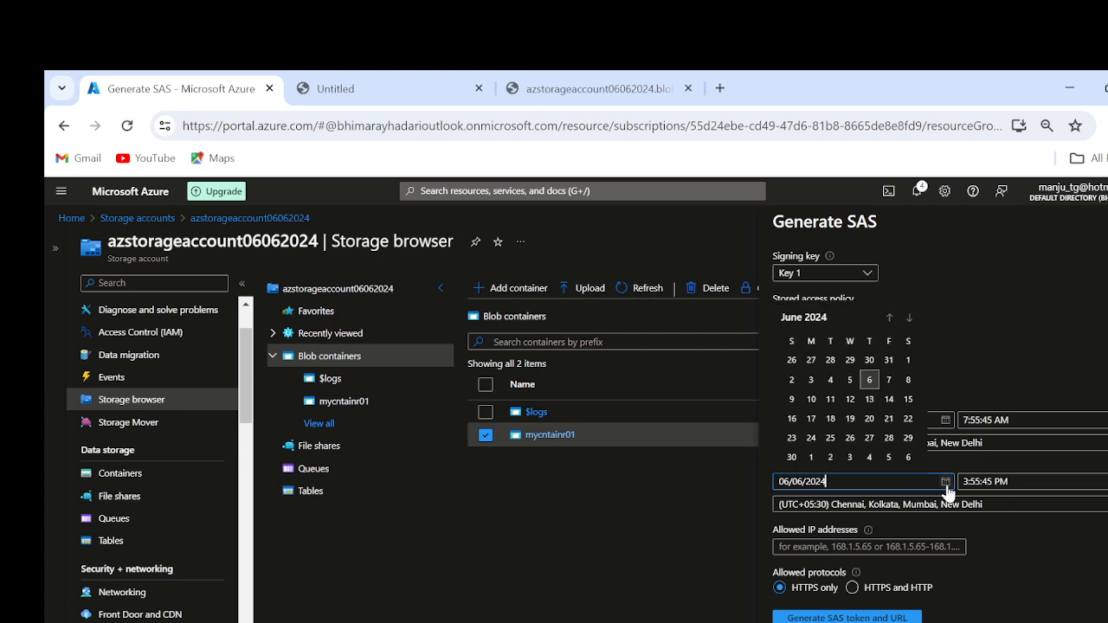
left_click(891, 381)
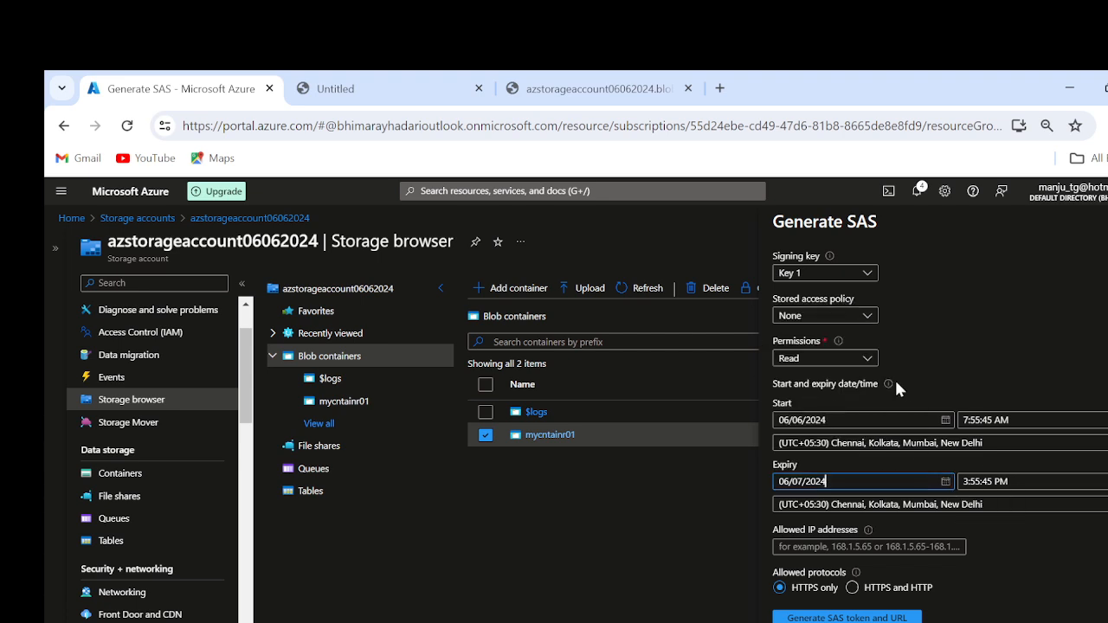
Step: Try to set the SAS expiry time to 18:00:00 in 24-hour format
left_click(1029, 481)
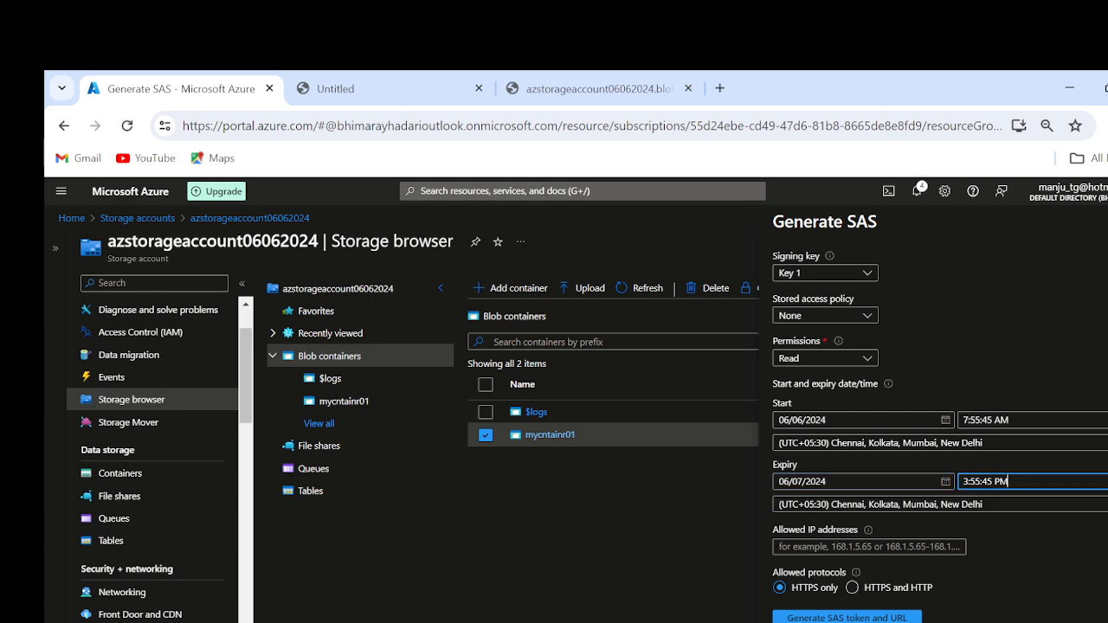
key("BackSpace")
key("BackSpace")
key("BackSpace")
key("BackSpace")
key("BackSpace")
Step: Set the SAS expiry time to 6:00:00 PM
key("BackSpace")
key("BackSpace")
key("BackSpace")
key("BackSpace")
key("BackSpace")
type("18:00")
type(":00")
left_click(1052, 619)
left_click(963, 481)
key("Delete")
type("06")
key("Right")
key("Right")
key("BackSpace")
key("Delete")
type("00")
key("Right")
key("Right")
key("Right")
key("BackSpace")
key("BackSpace")
type("00")
left_click(1021, 547)
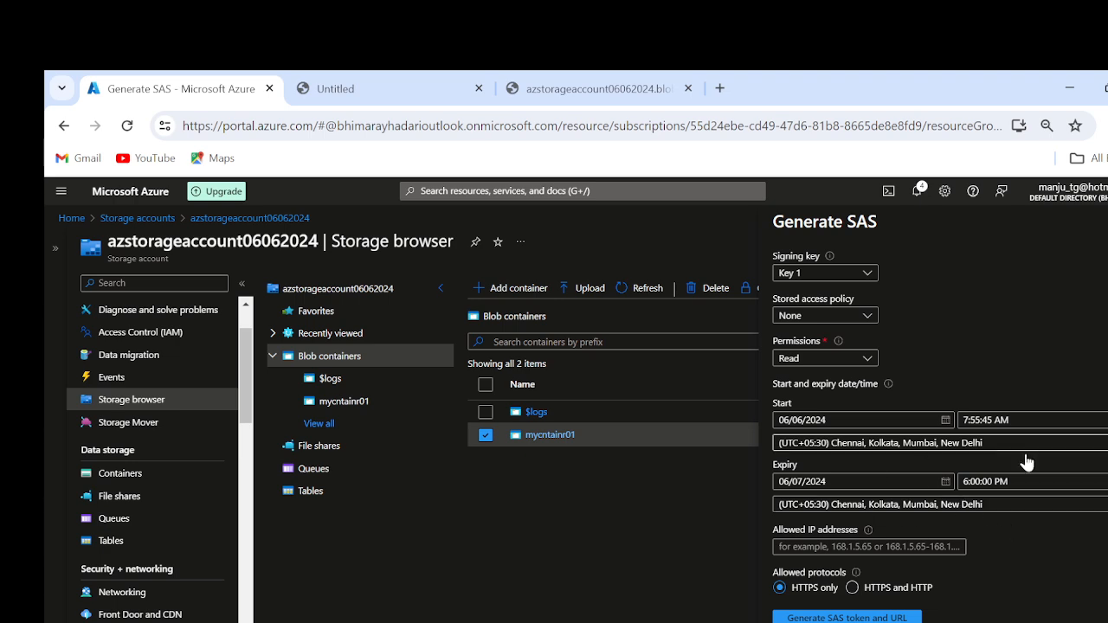
Step: Leave the allowed IP addresses empty, generate the SAS token and URL, and copy the Blob SAS URL
left_click(868, 546)
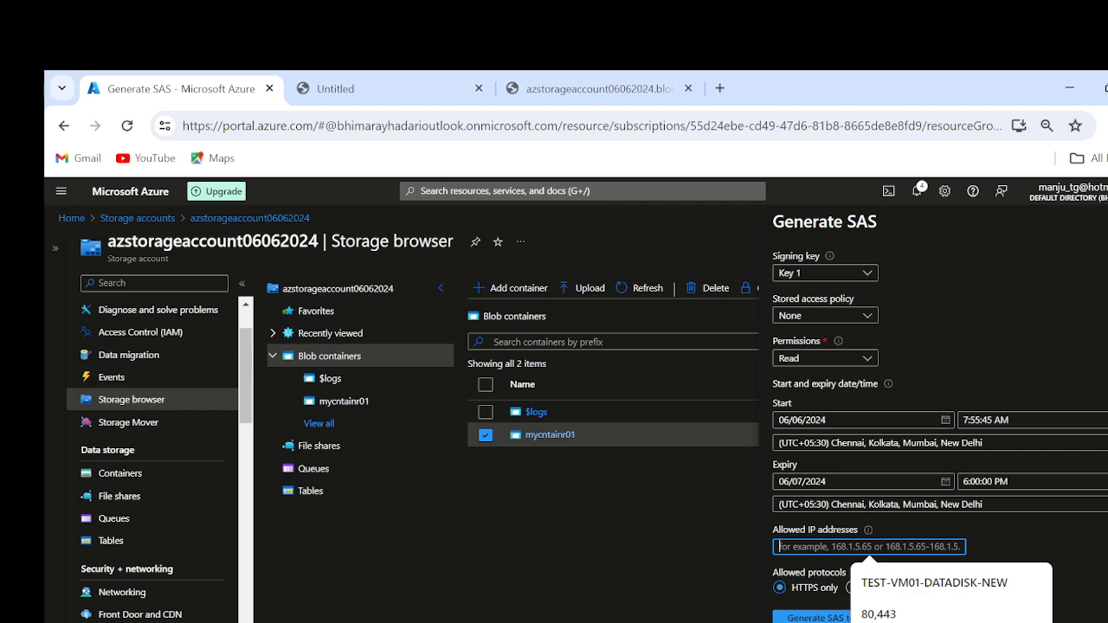
left_click(1099, 551)
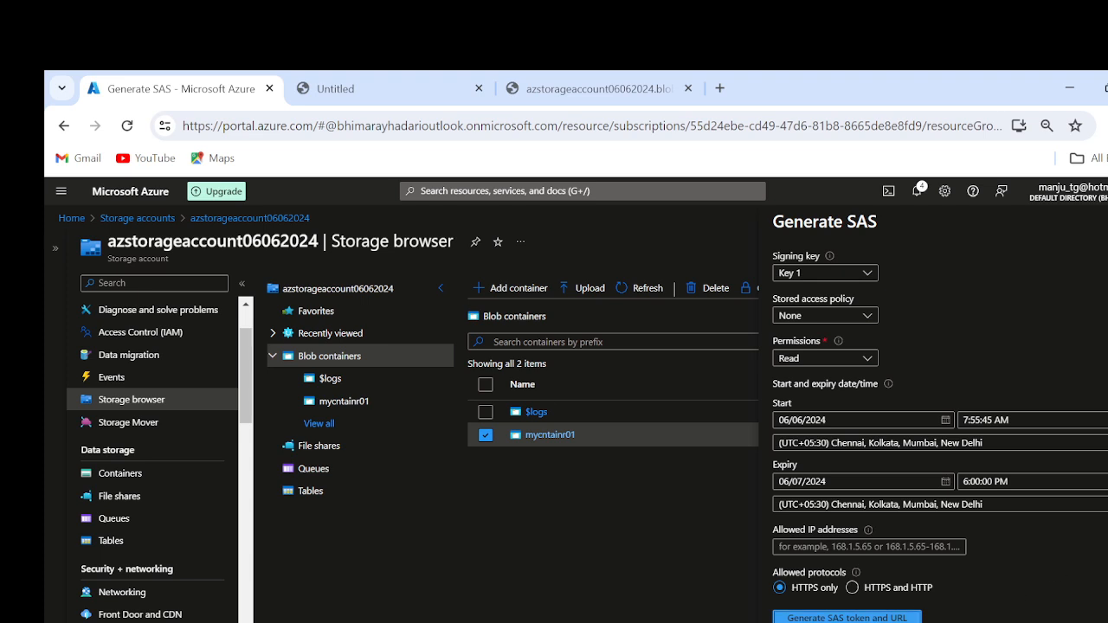
scroll(1056, 516, "down", 1)
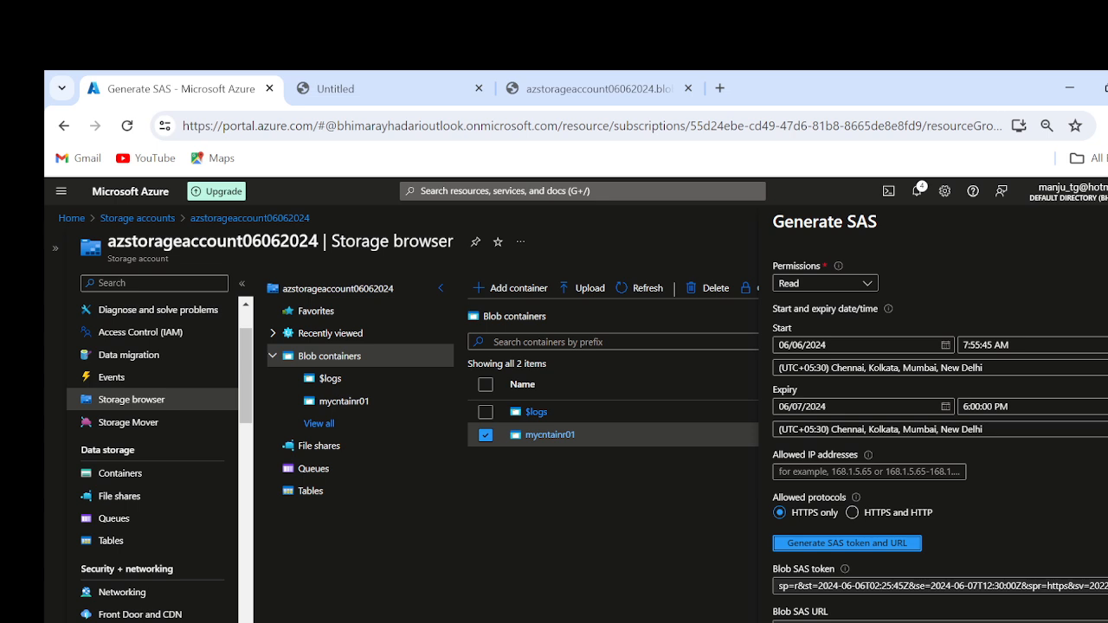
left_click(1107, 586)
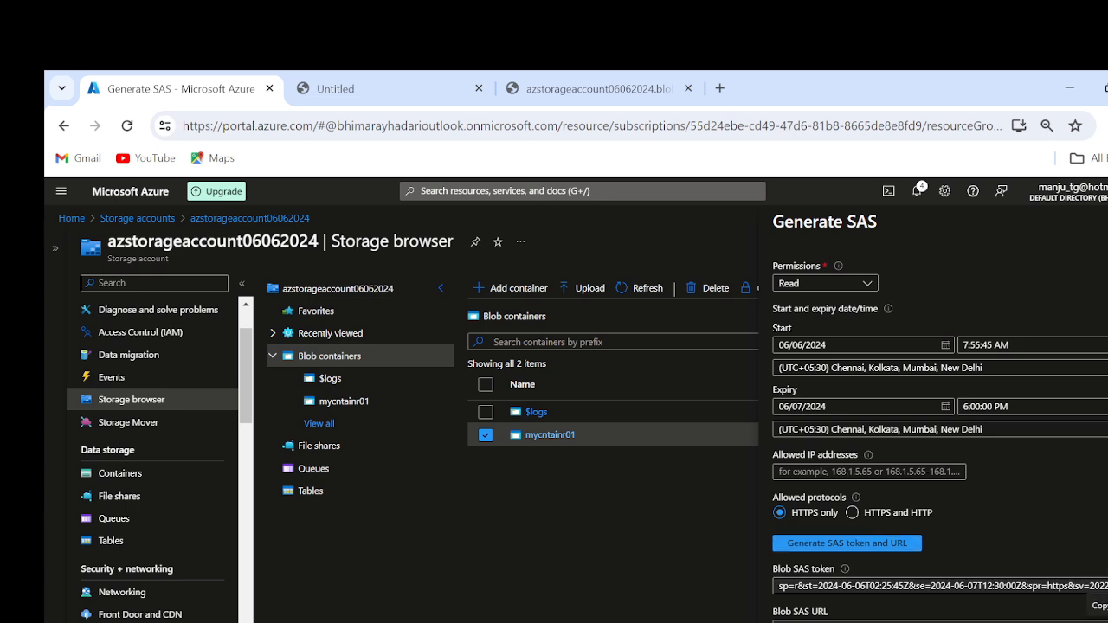
Step: Replace the blob address in the other browser tab with the copied Blob SAS URL, including its access token, and load it
left_click(564, 90)
left_click(565, 127)
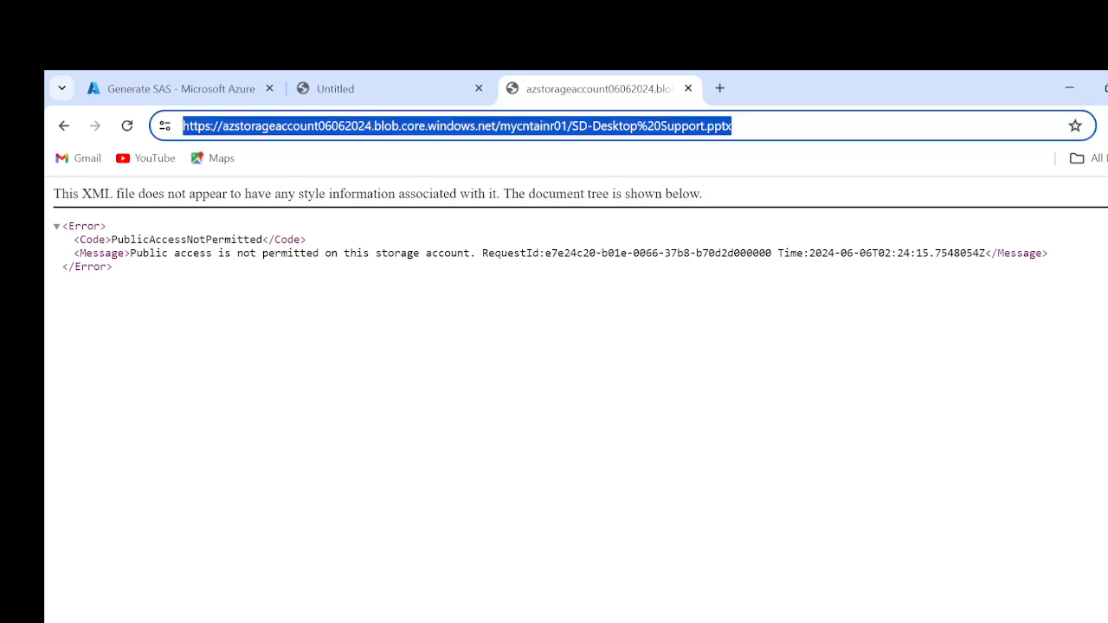
key("ctrl+v")
key("Return")
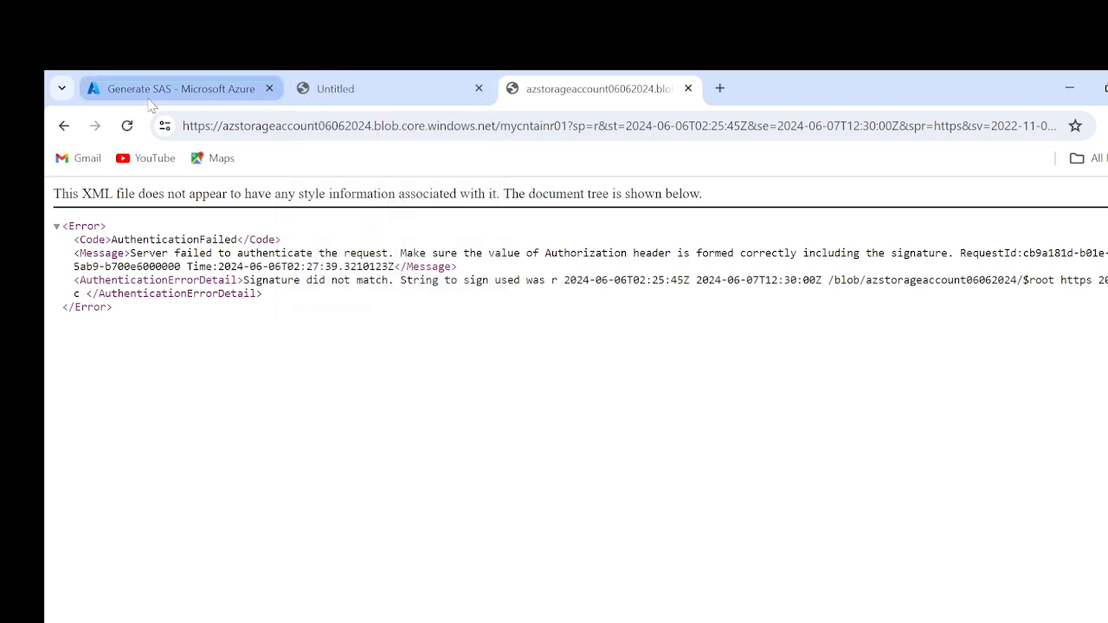
Step: Close the Untitled browser tab and the Generate SAS pane for mycntainr01
left_click(121, 87)
left_click(479, 89)
left_click(411, 90)
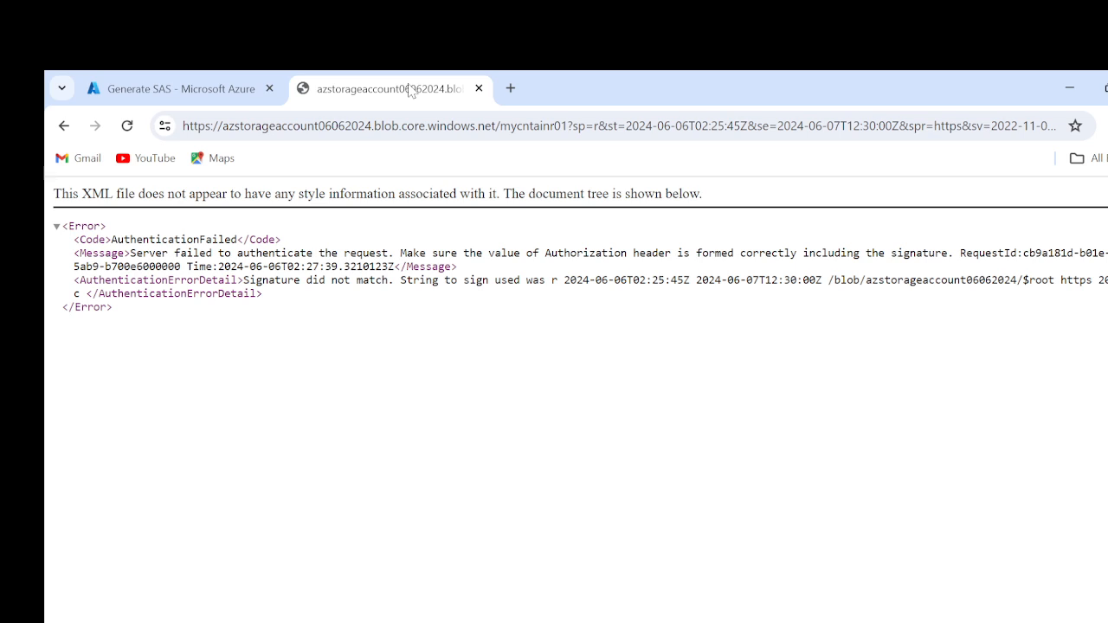
left_click(130, 90)
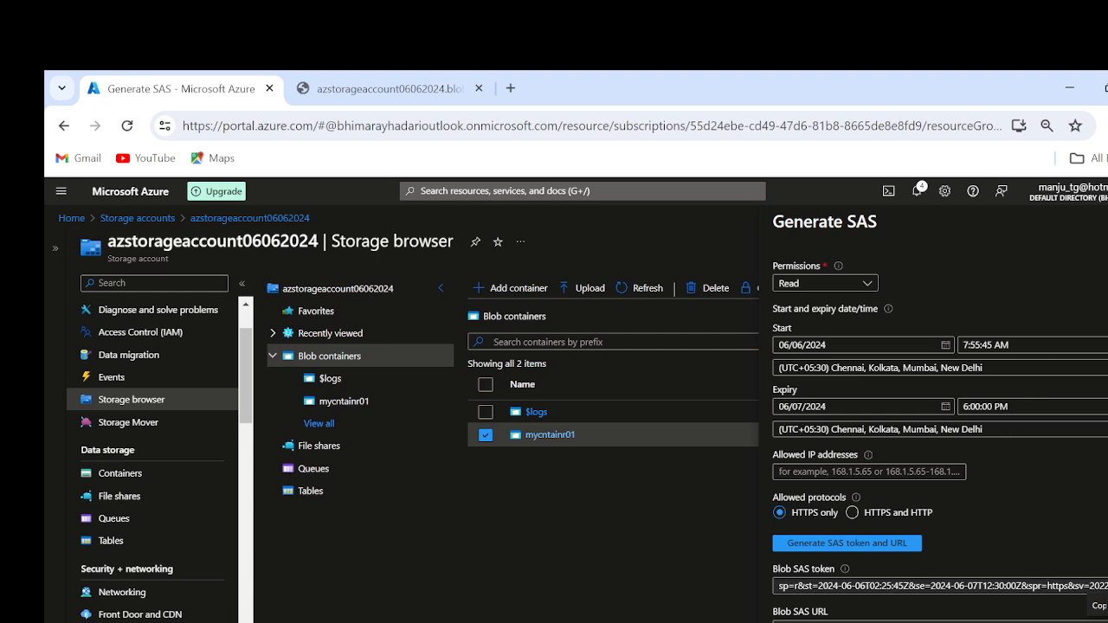
left_click(1107, 221)
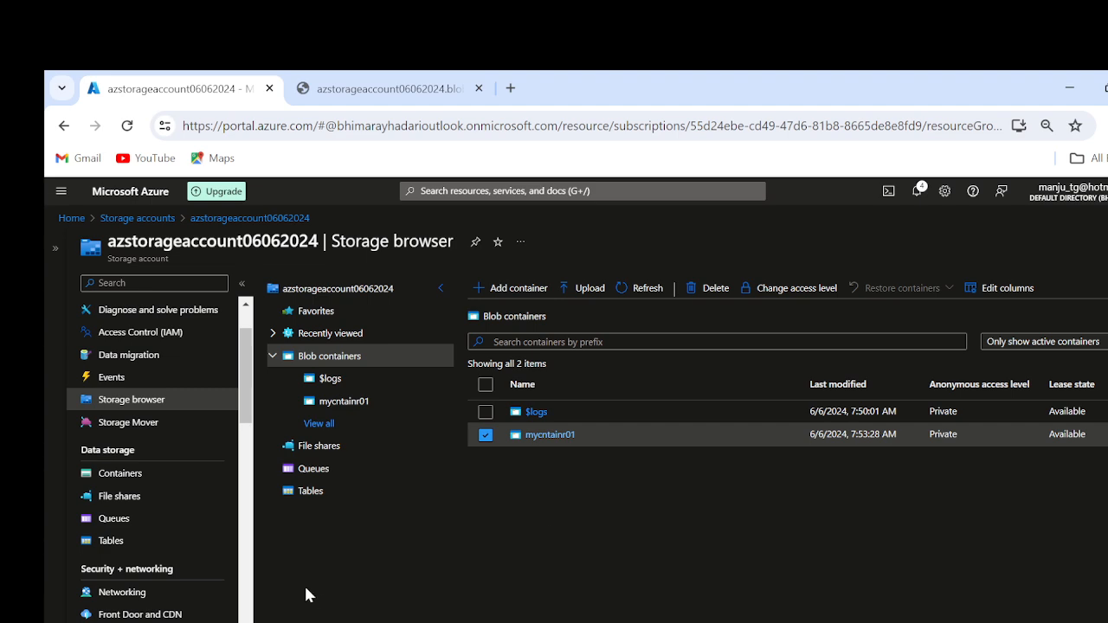
Step: Start a new file share in the storage account, name it Myfileshare, and keep the Transaction optimized access tier
left_click(318, 445)
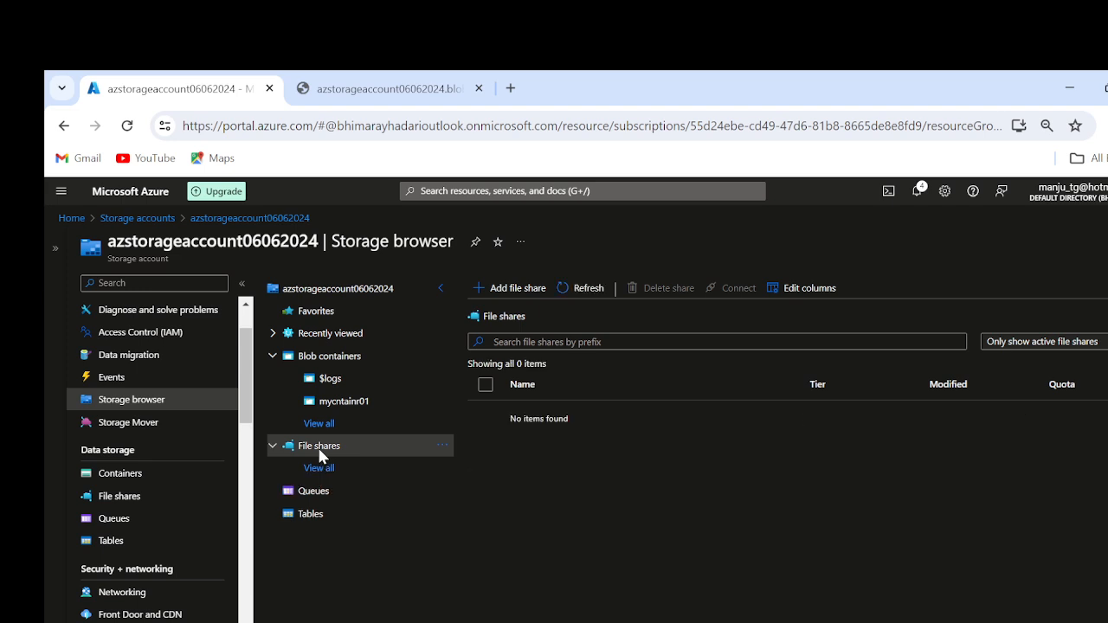
left_click(510, 289)
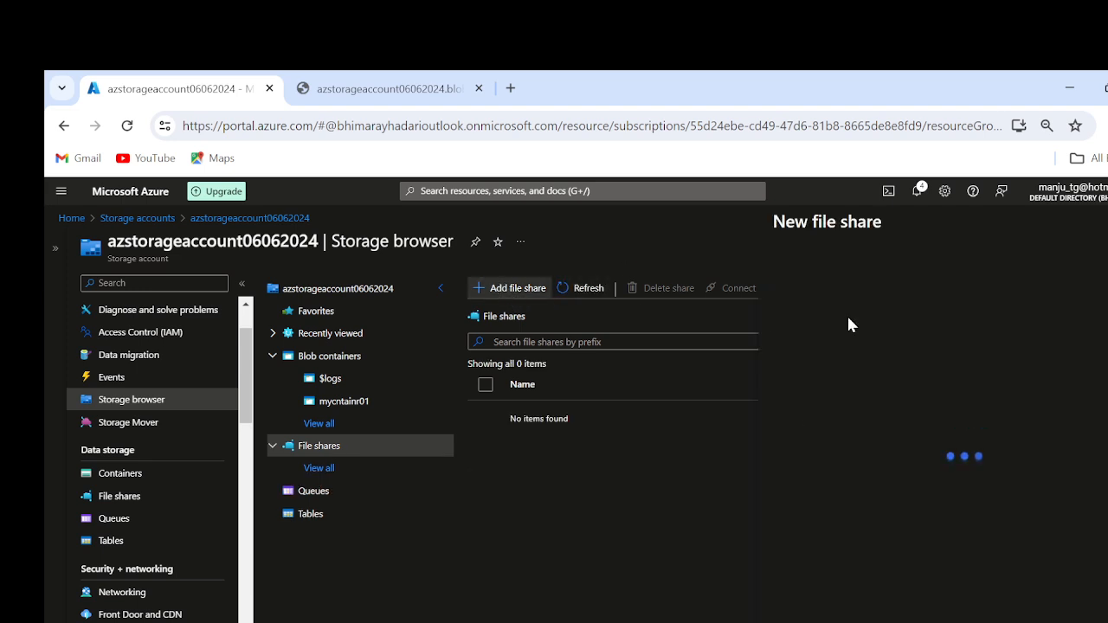
left_click(796, 333)
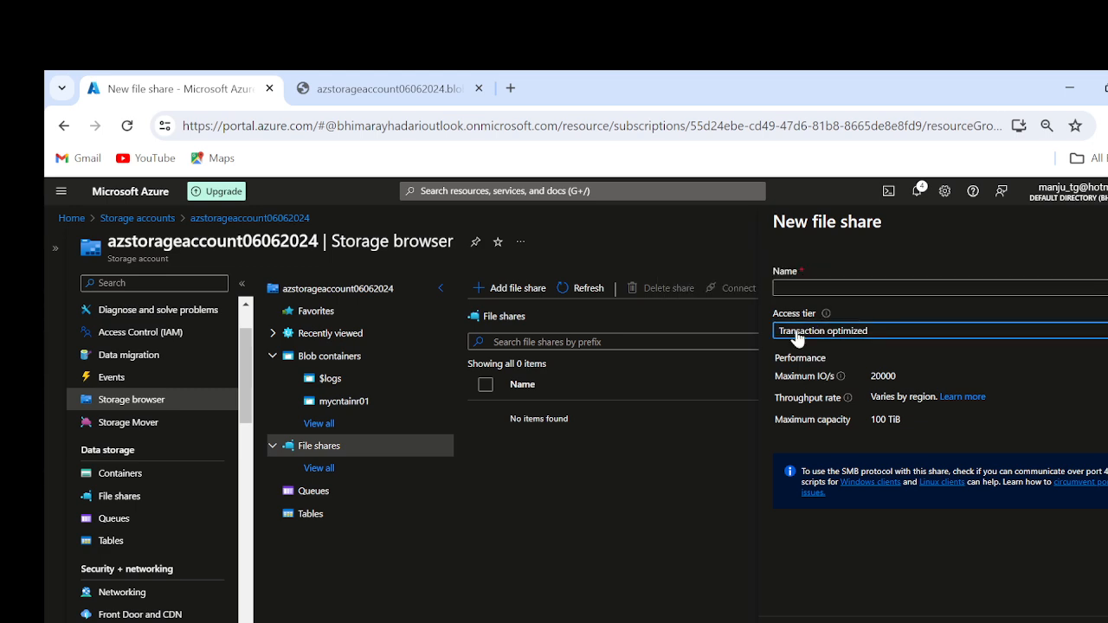
left_click(823, 288)
type("M")
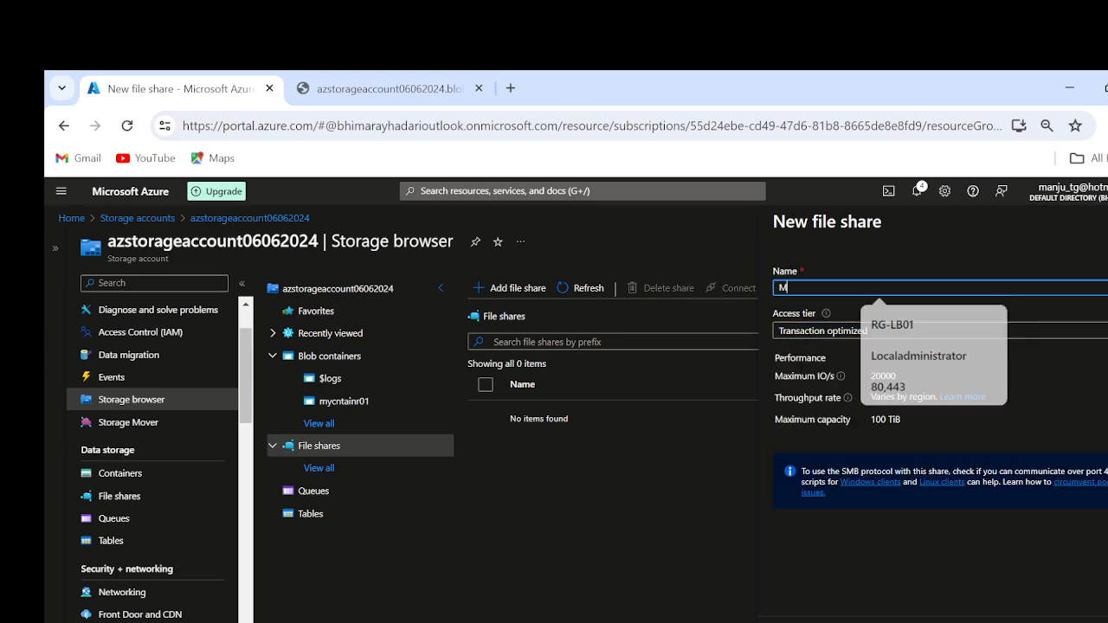
type("yfil")
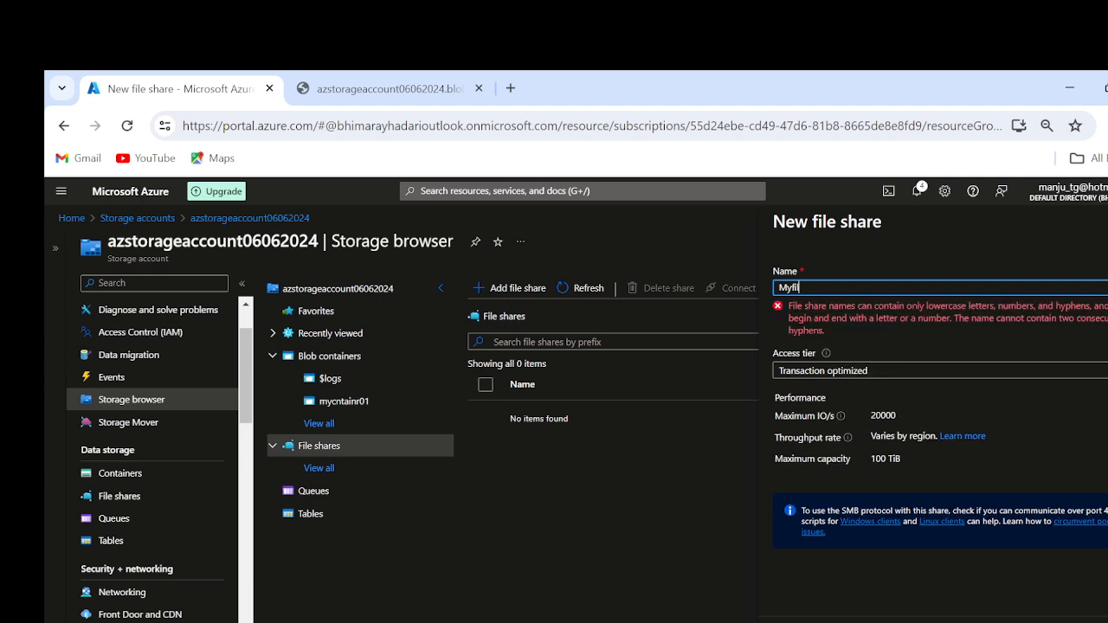
type("eshare")
left_click(844, 372)
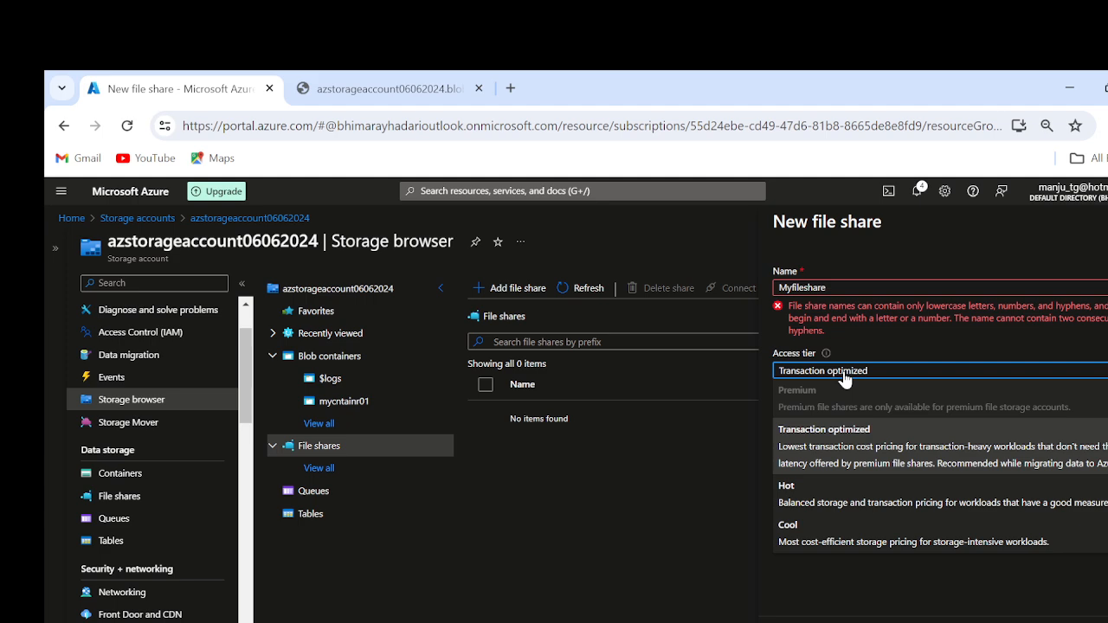
left_click(839, 459)
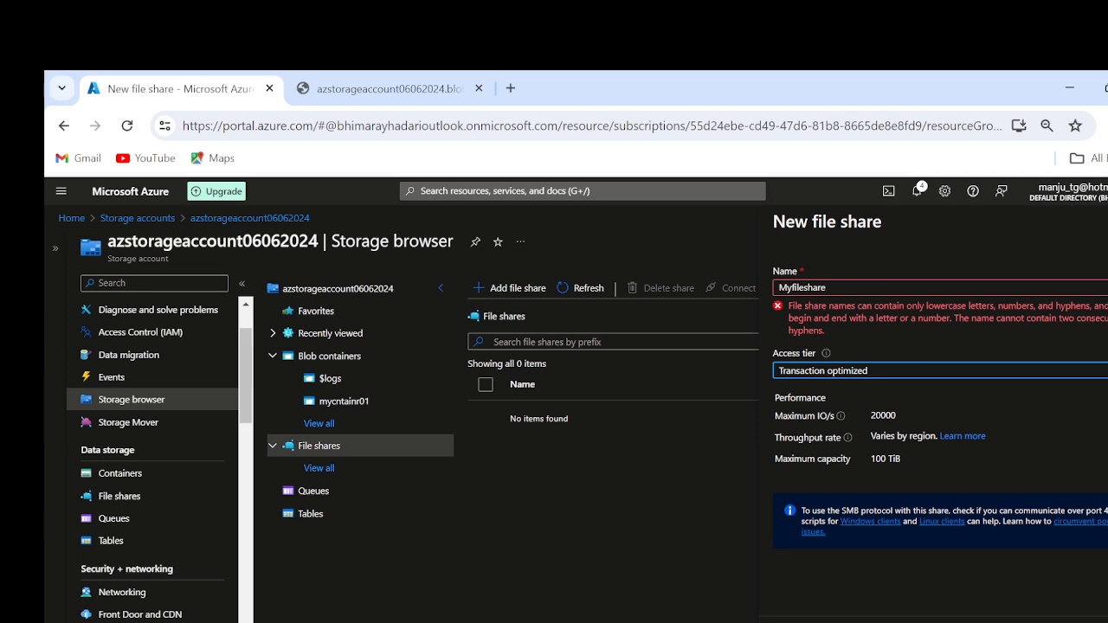
Step: Correct the new file share's name to myfileshare, create the share, and refresh the file share list
double_click(802, 288)
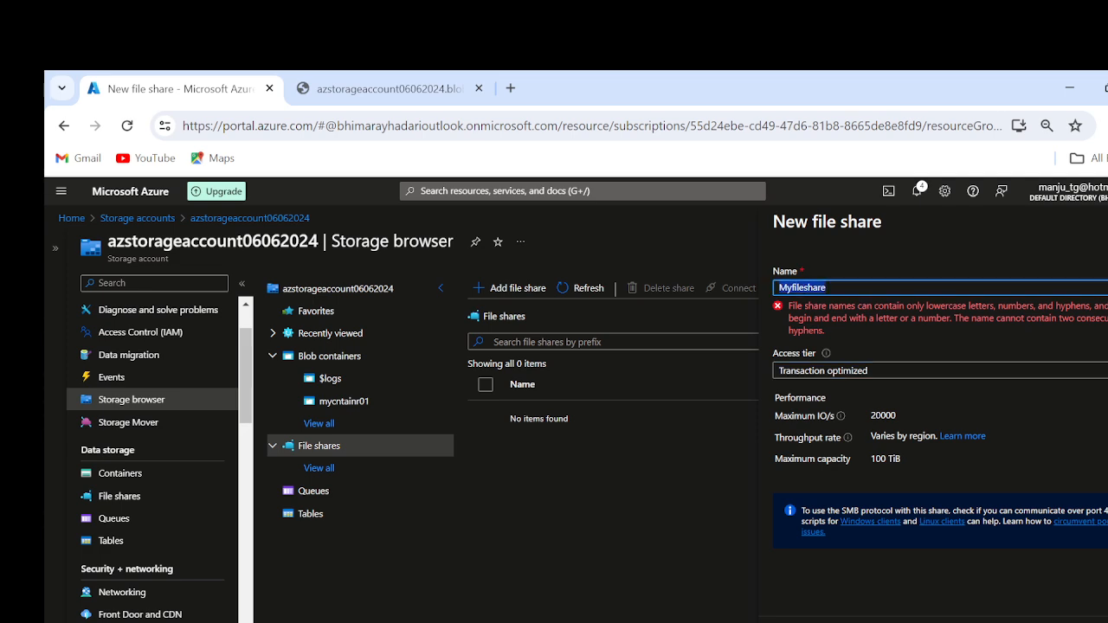
type("myshare")
key("BackSpace")
key("BackSpace")
key("BackSpace")
key("BackSpace")
key("BackSpace")
type("fileshare")
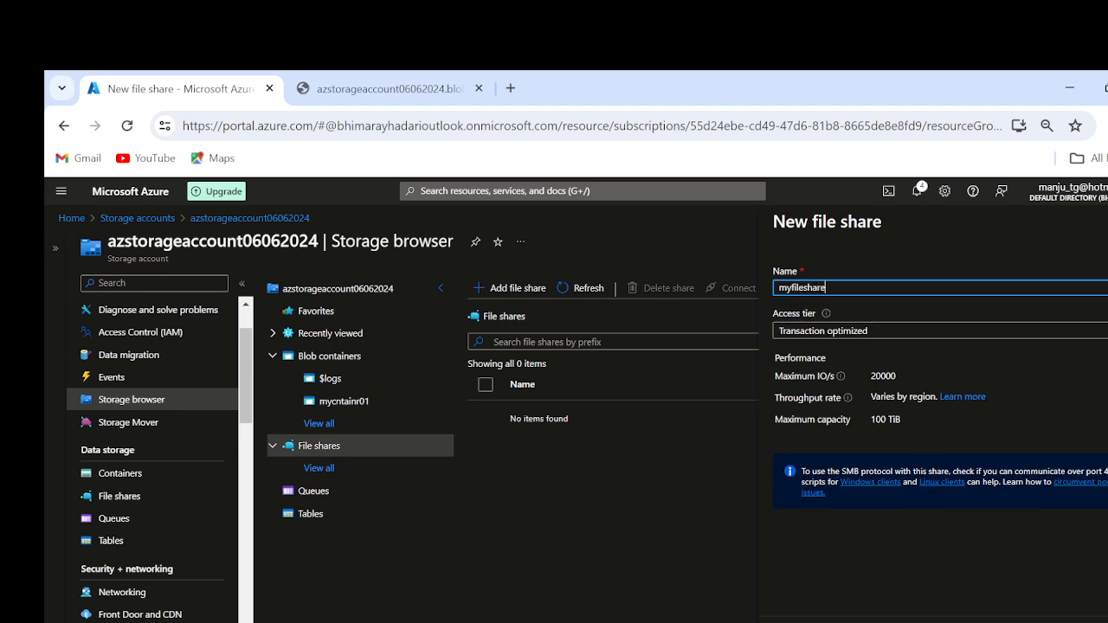
left_click(809, 622)
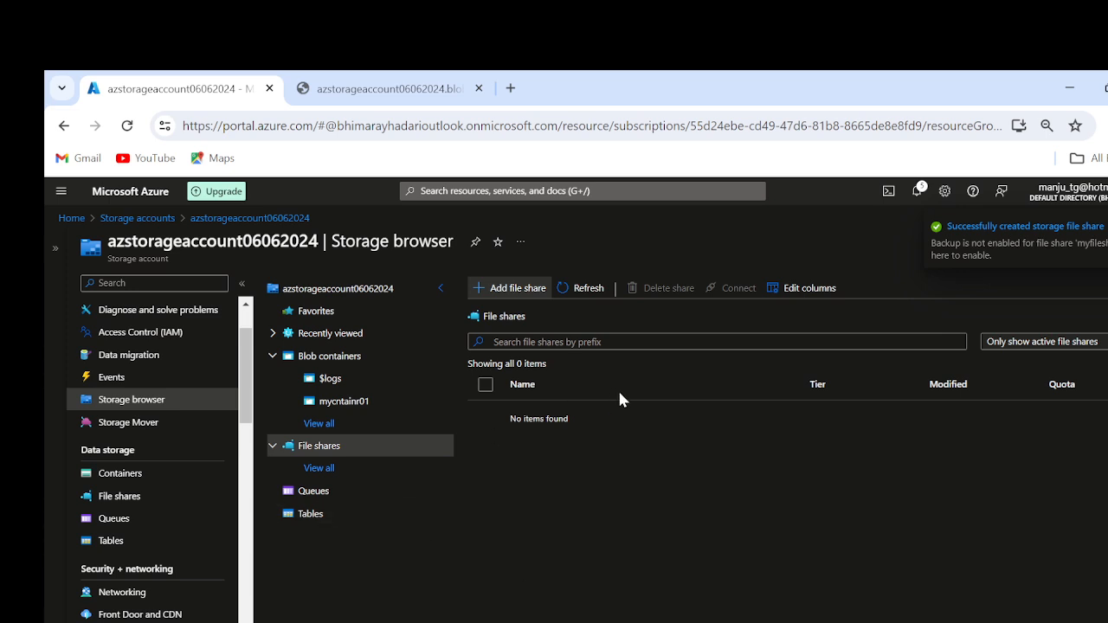
left_click(586, 287)
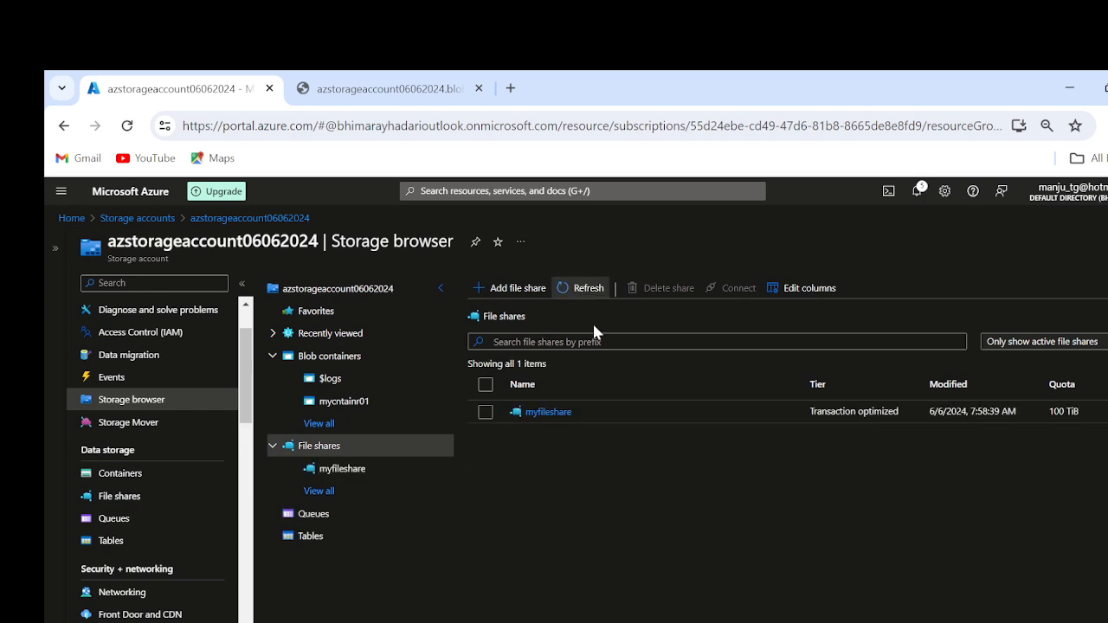
Step: Open myfileshare in the storage browser, collapse the browser tree, and go to the storage account's File shares page
left_click(543, 412)
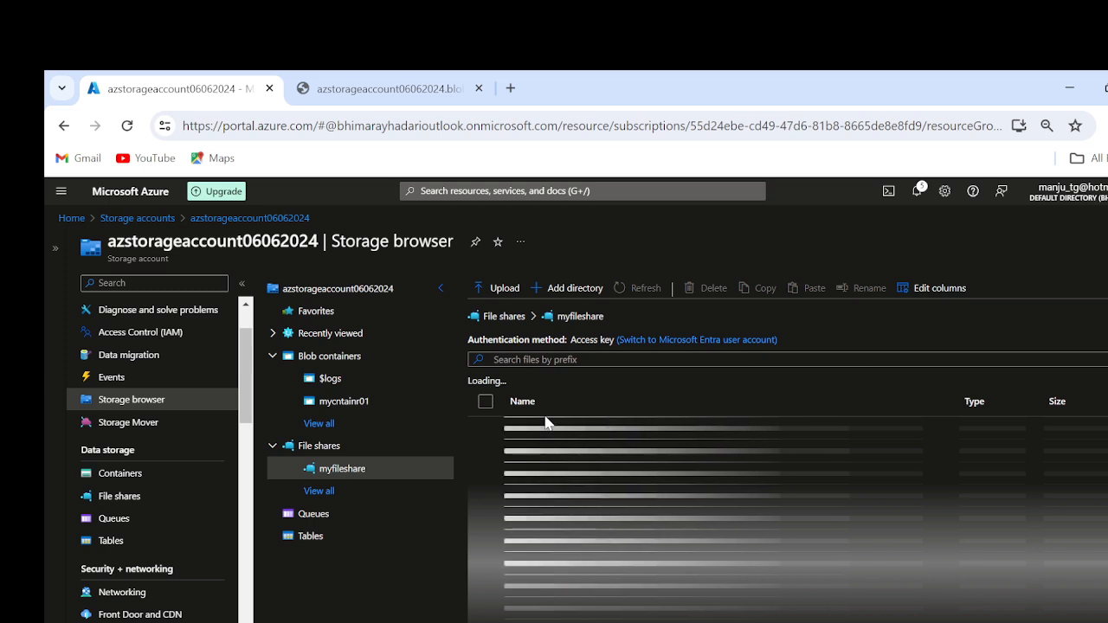
left_click(440, 288)
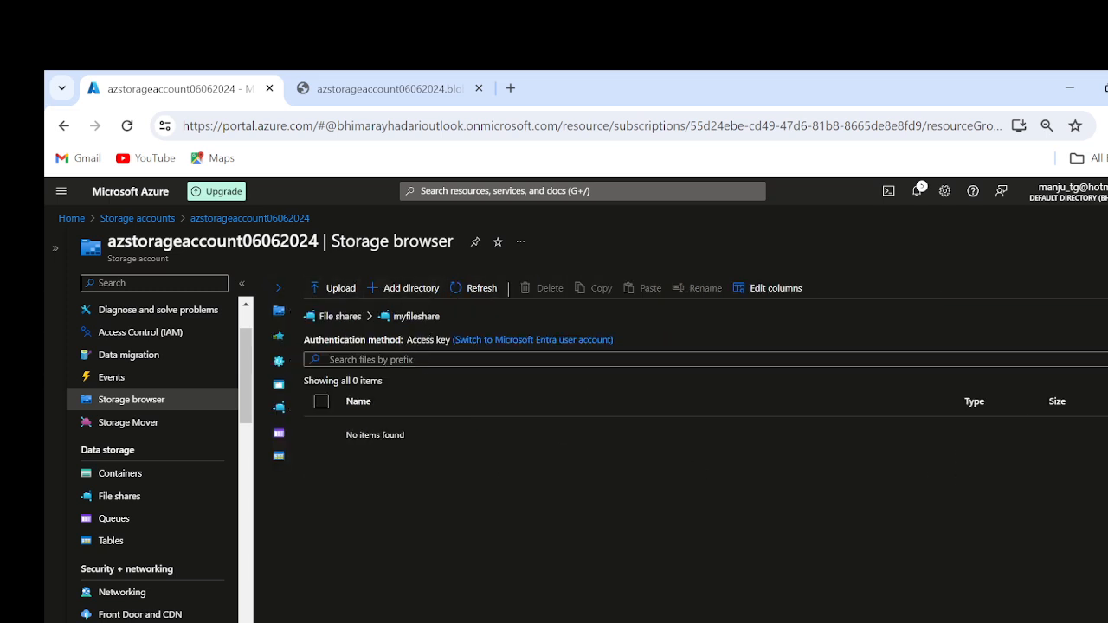
left_click(116, 501)
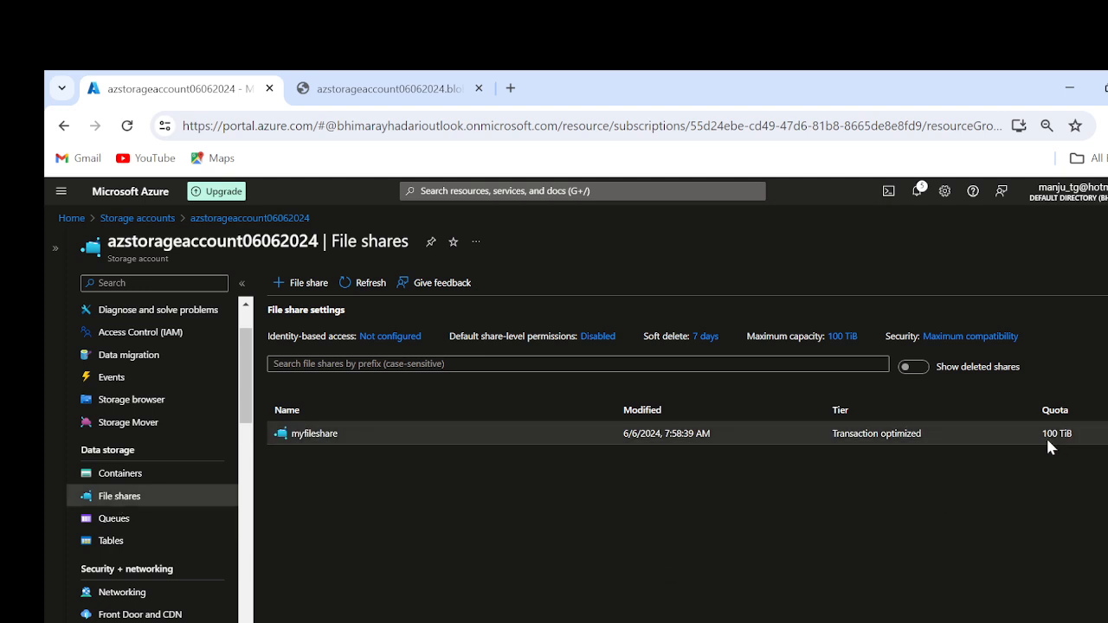
Step: Examine the quota of myfileshare, opening its quota for editing and cancelling without a change
left_click_drag(1042, 434, 1073, 434)
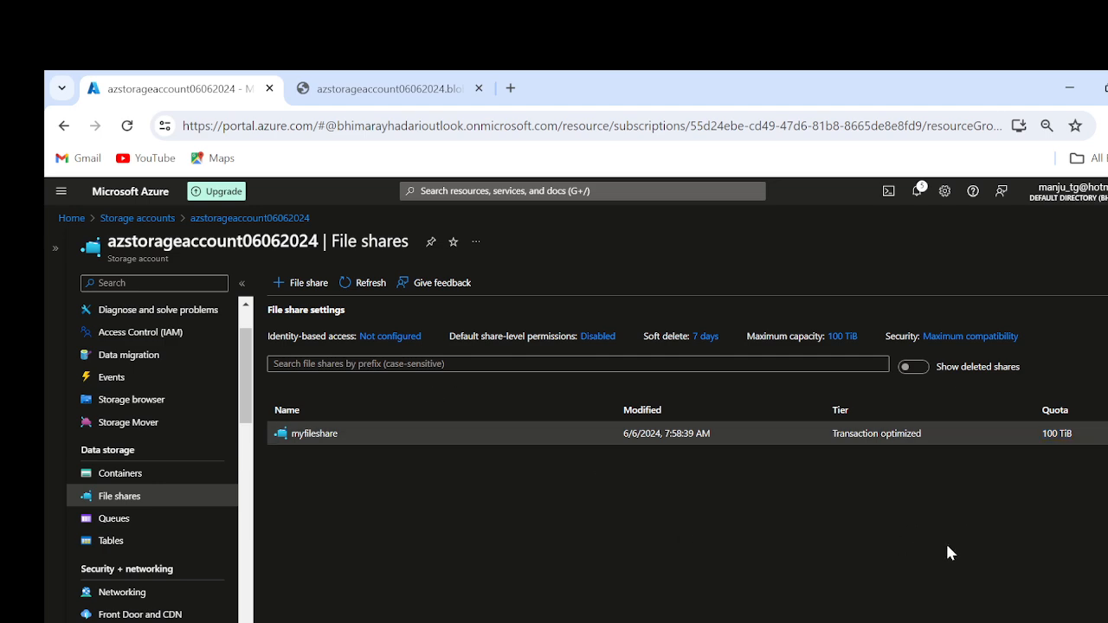
left_click(1031, 434)
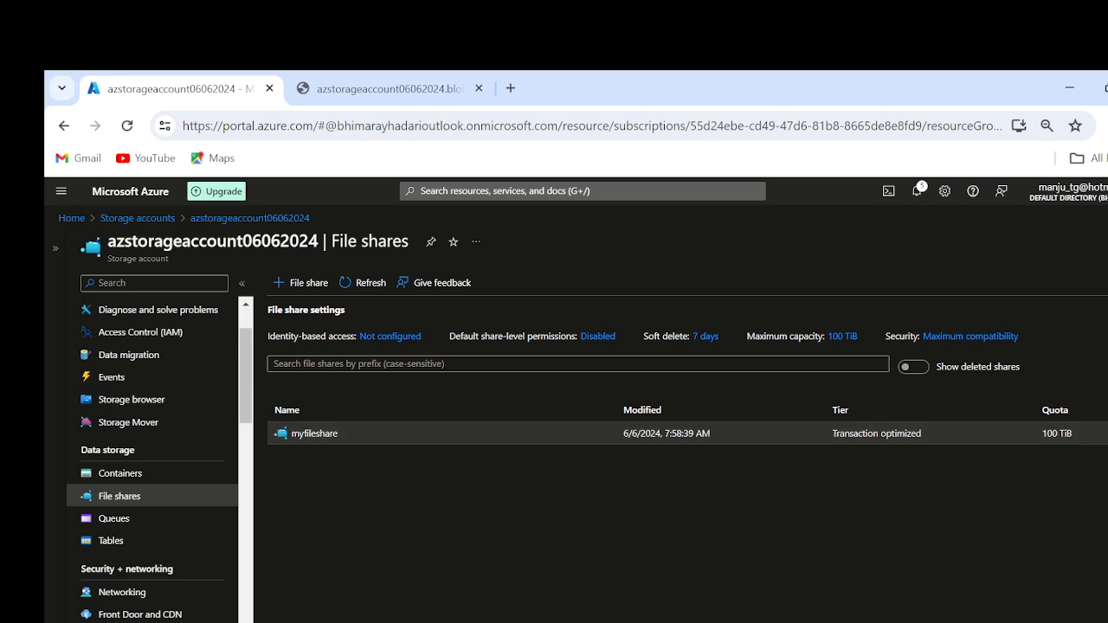
left_click(1107, 433)
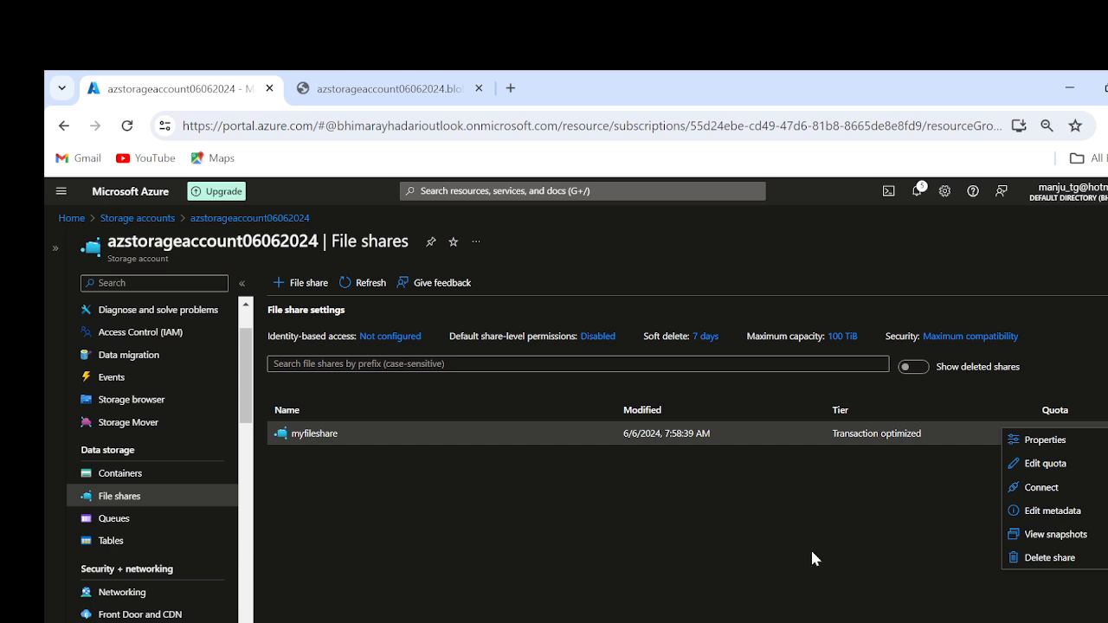
left_click(1047, 463)
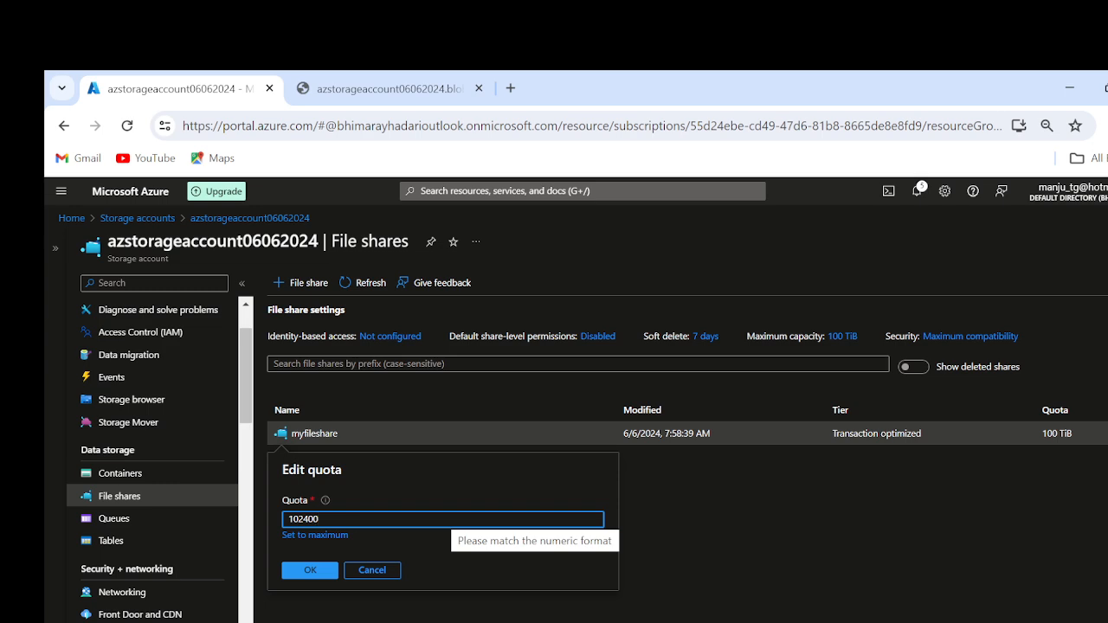
left_click(372, 570)
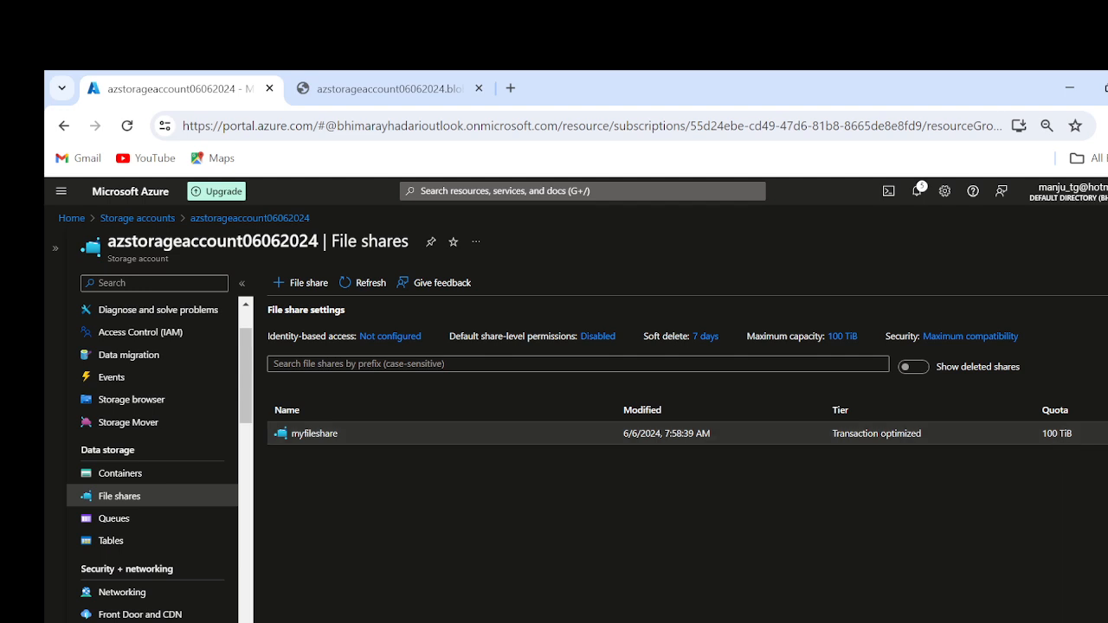
left_click_drag(1042, 433, 1058, 434)
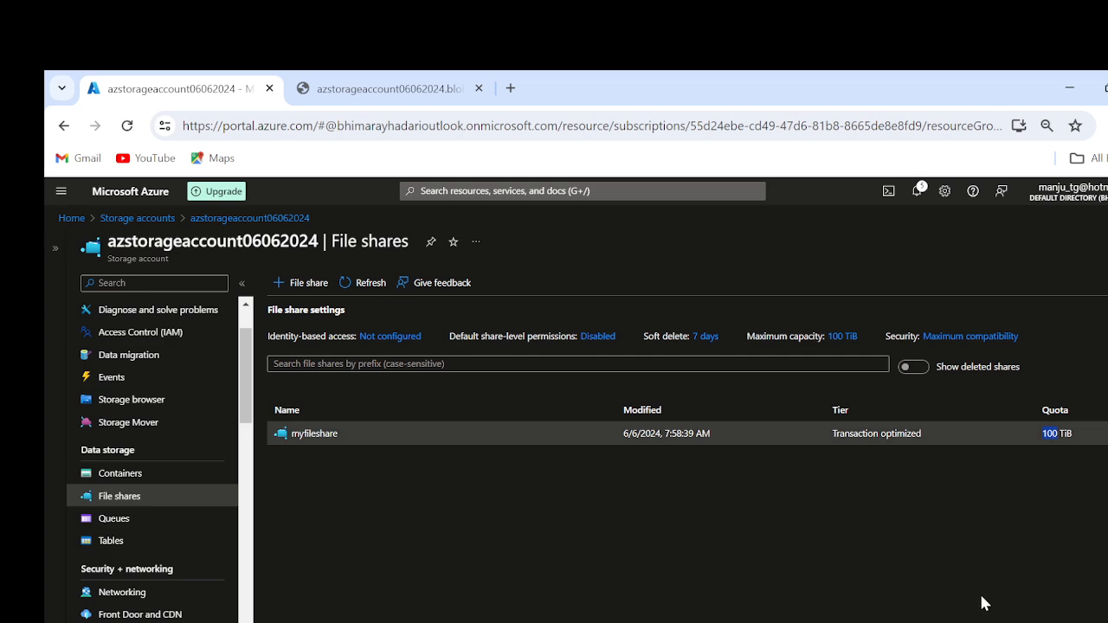
Step: View the overview and file contents of myfileshare, and return to the File shares list to check the share's available actions
left_click(316, 433)
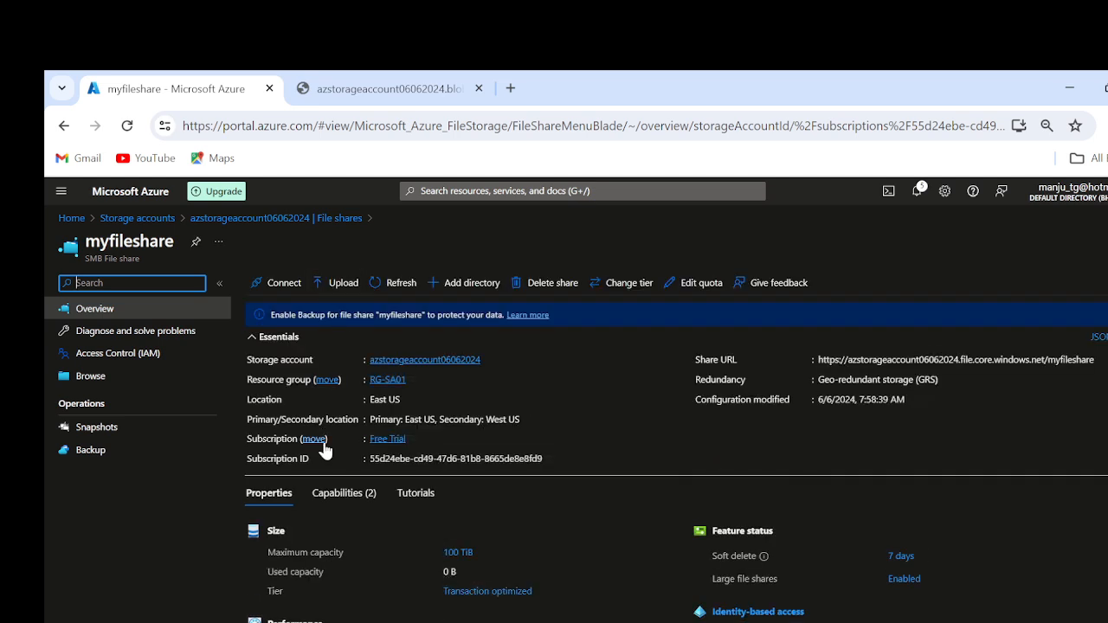
left_click(102, 377)
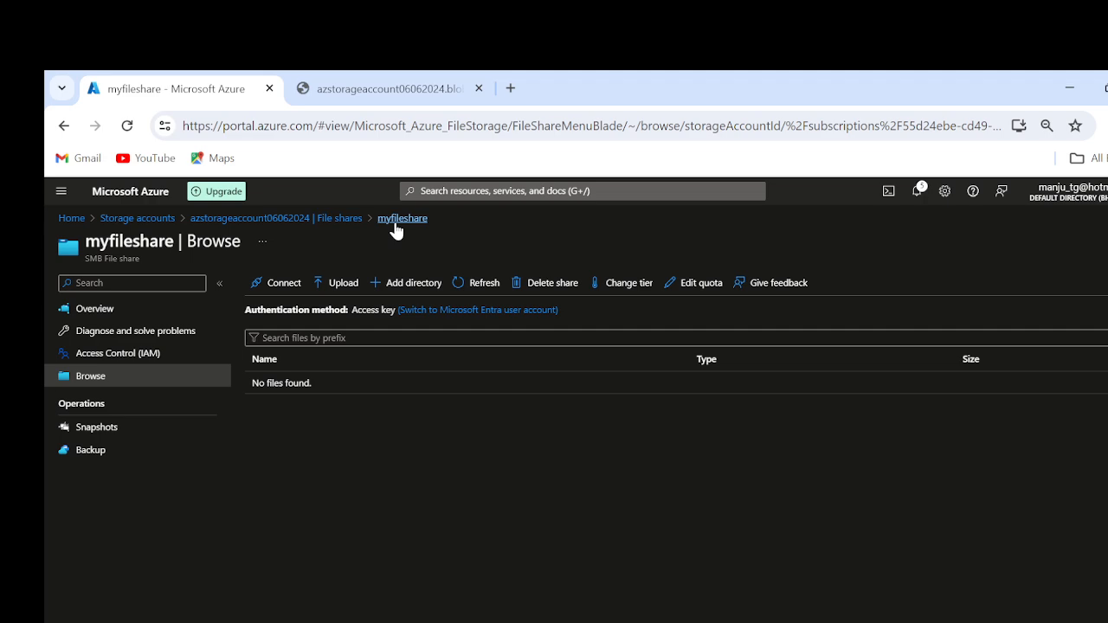
left_click(341, 221)
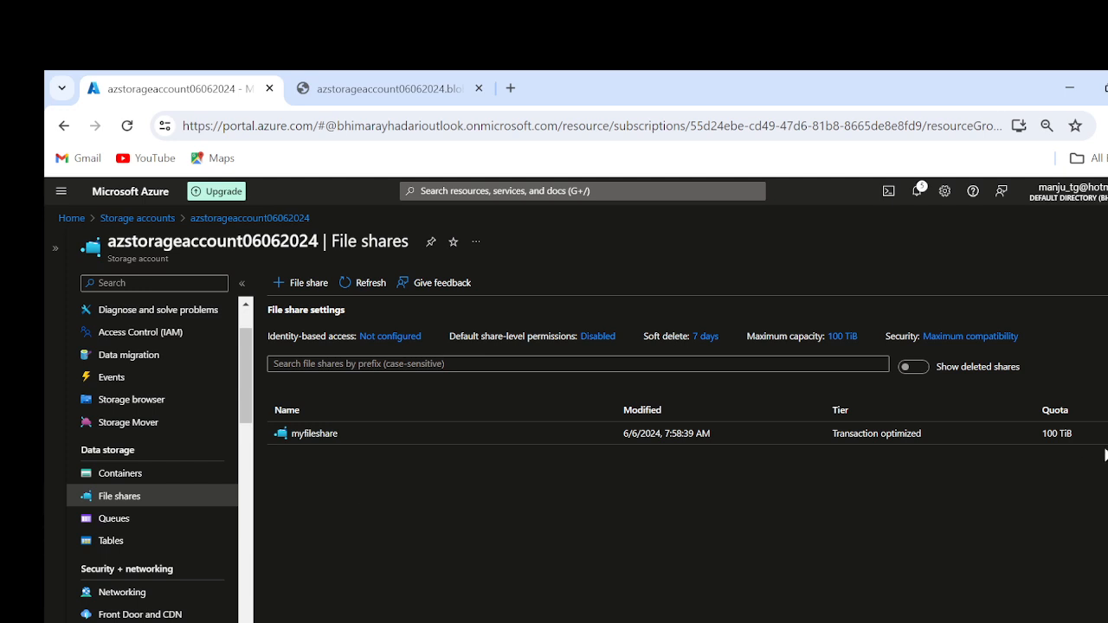
left_click(1107, 433)
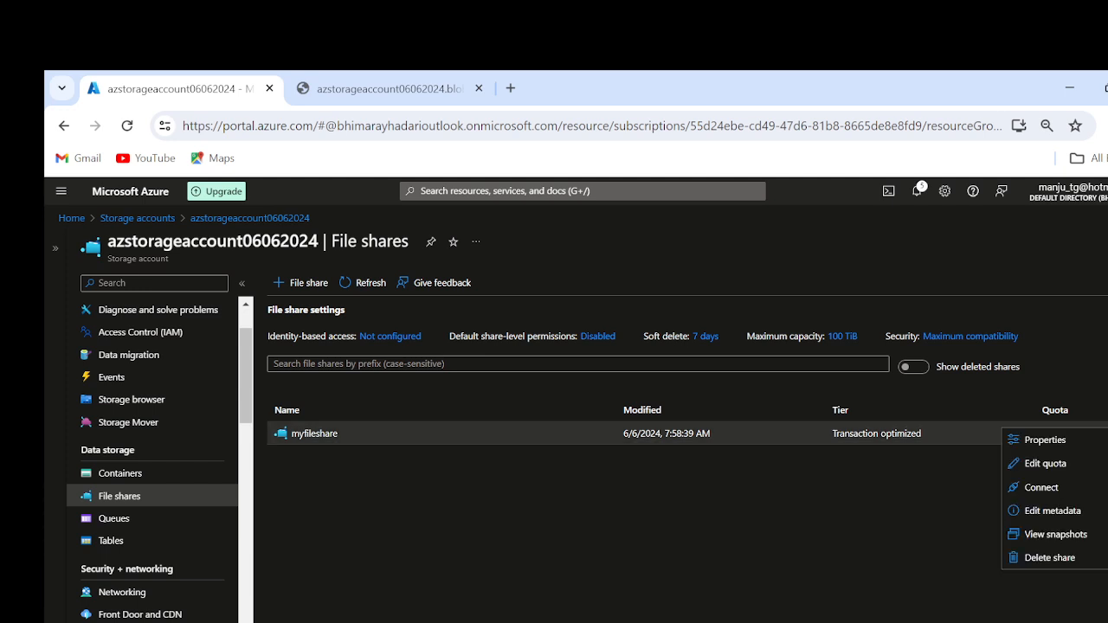
left_click(719, 622)
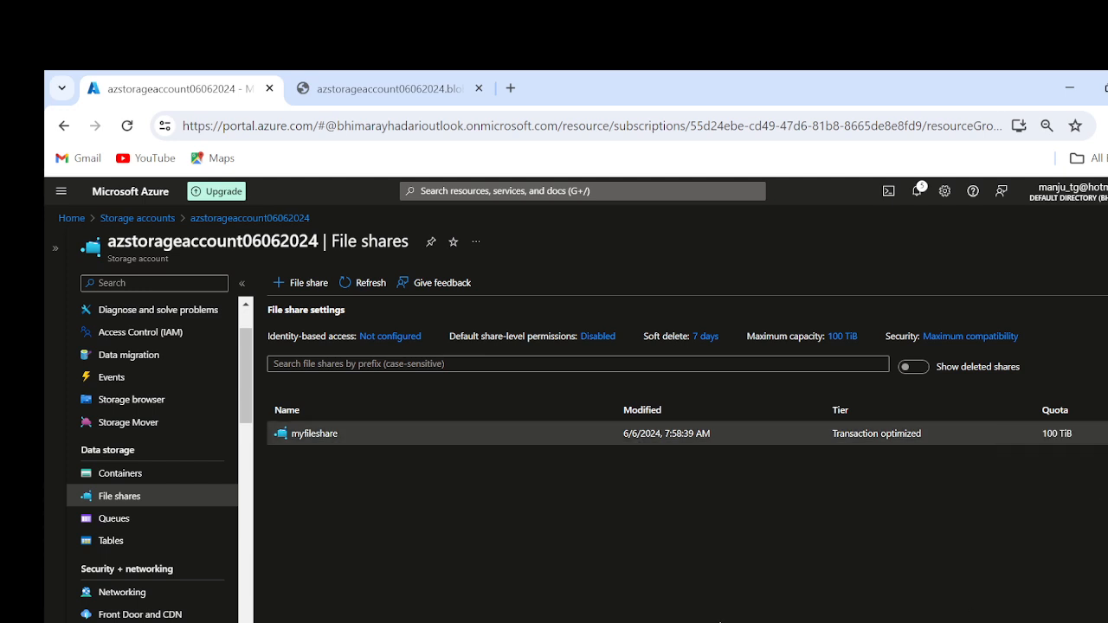
Step: Duplicate the portal's browser tab and connect to virtual machine LB-VM01 through Remote Desktop, entering the administrator account's password
key("super")
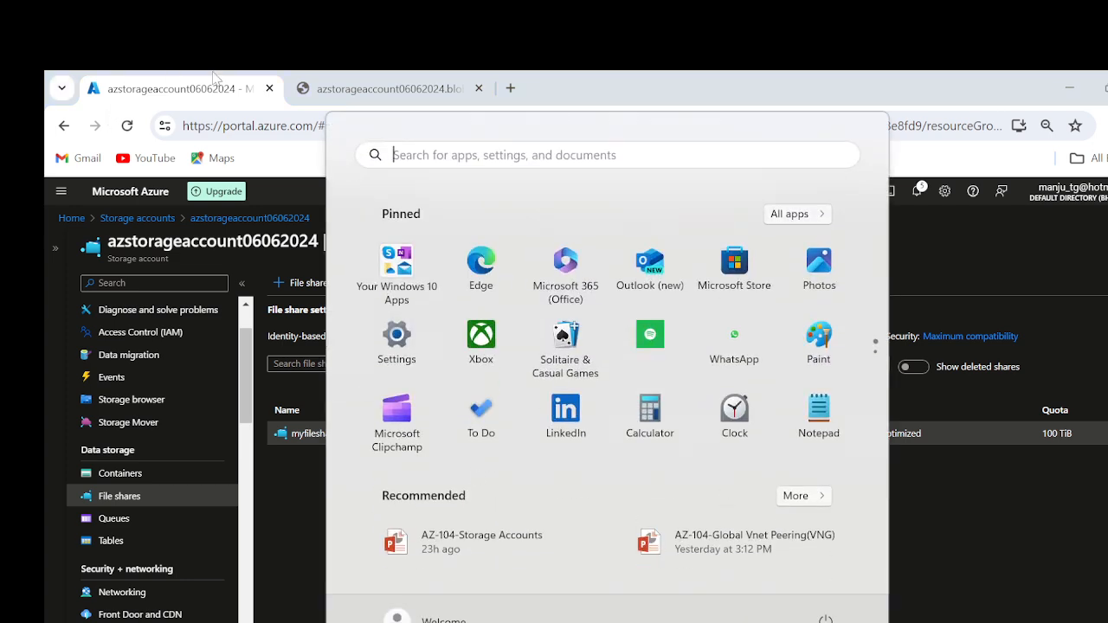
right_click(205, 96)
left_click(262, 247)
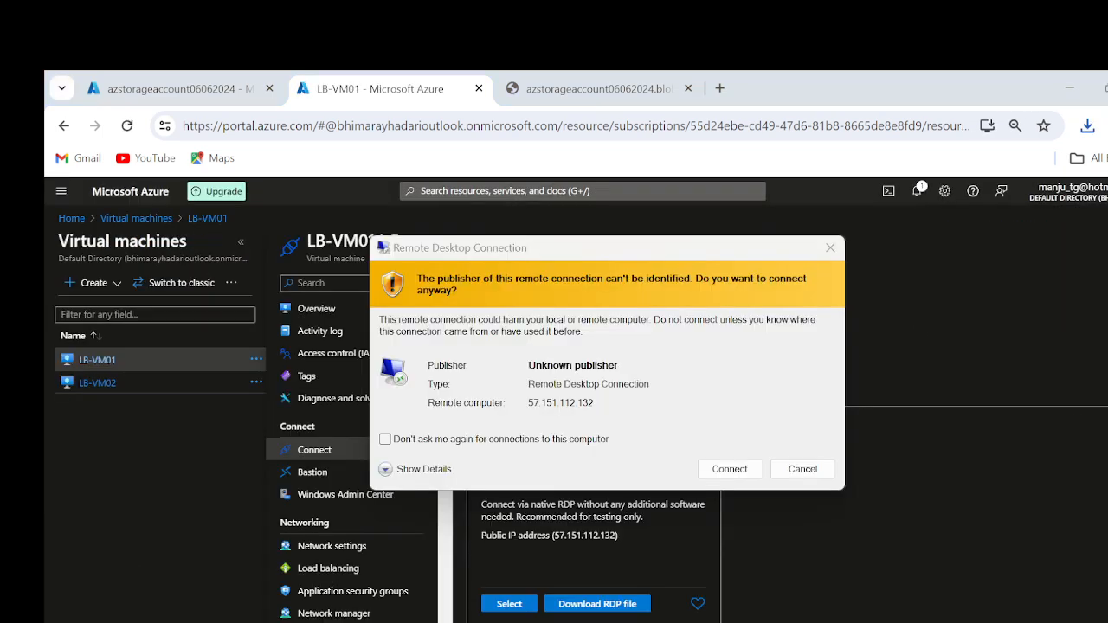
left_click(743, 472)
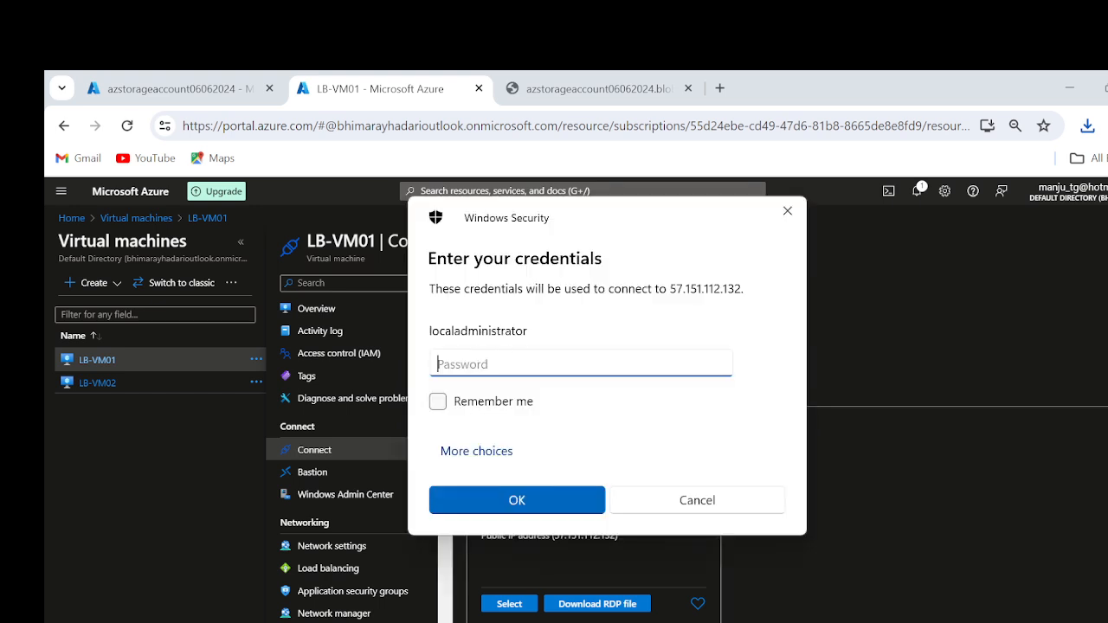
type("**********")
key("Return")
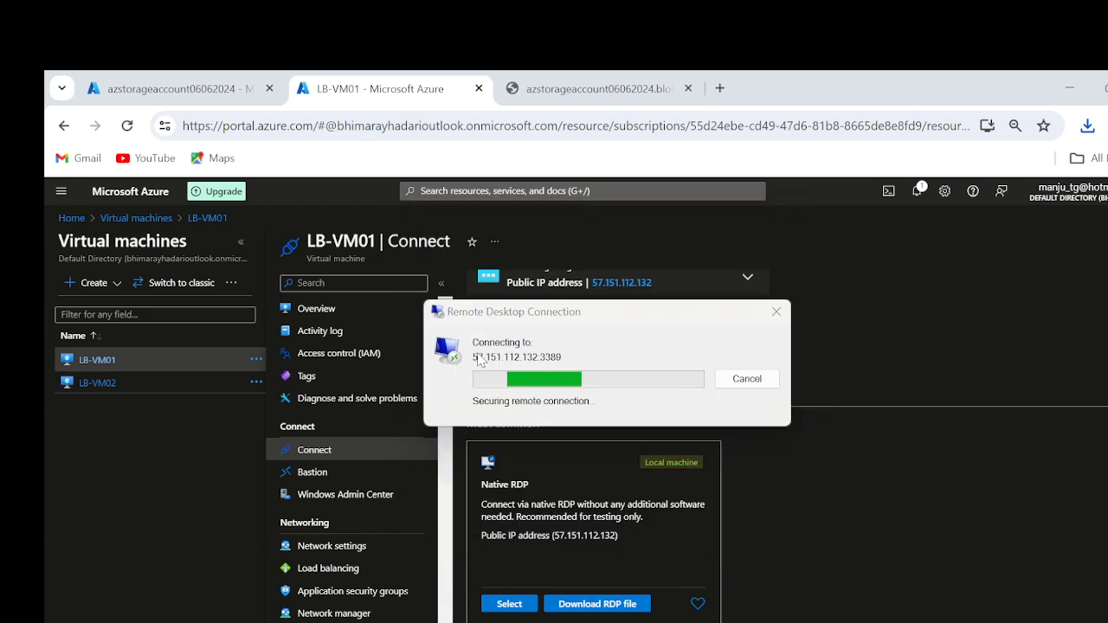
left_click(674, 524)
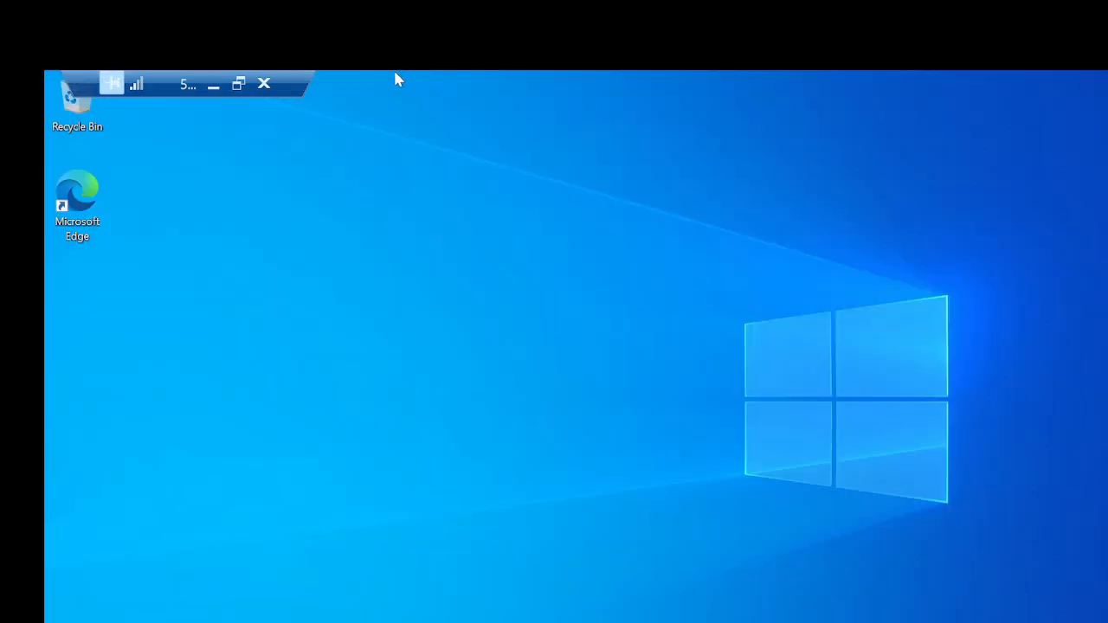
Step: Minimize the remote session, open the properties of myfileshare in the storage account's browser tab, and copy its share URL
left_click(211, 84)
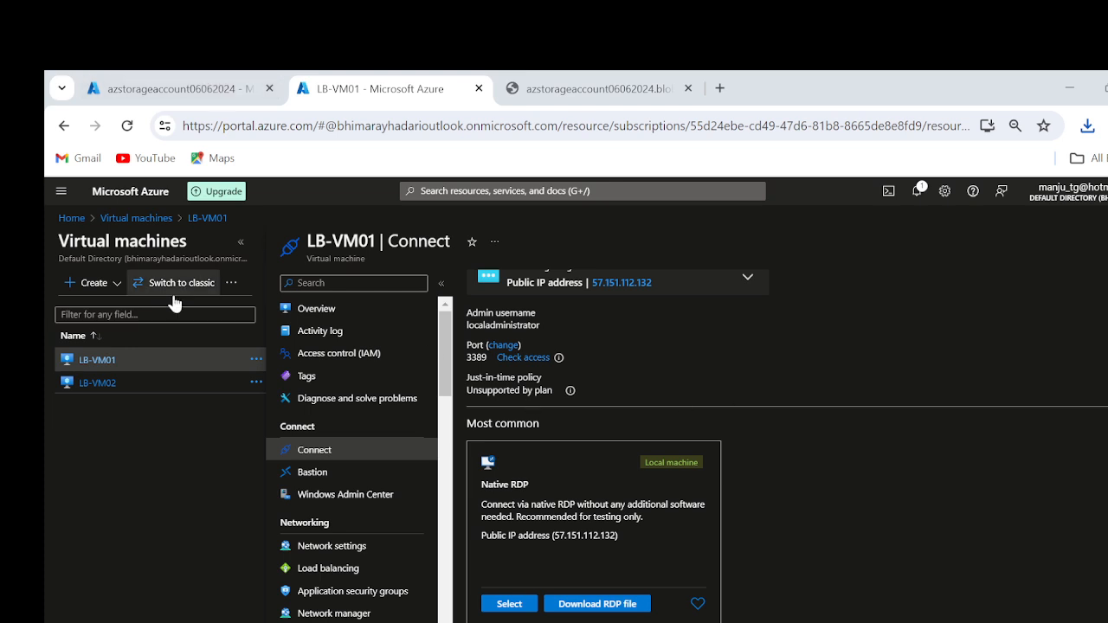
left_click(168, 87)
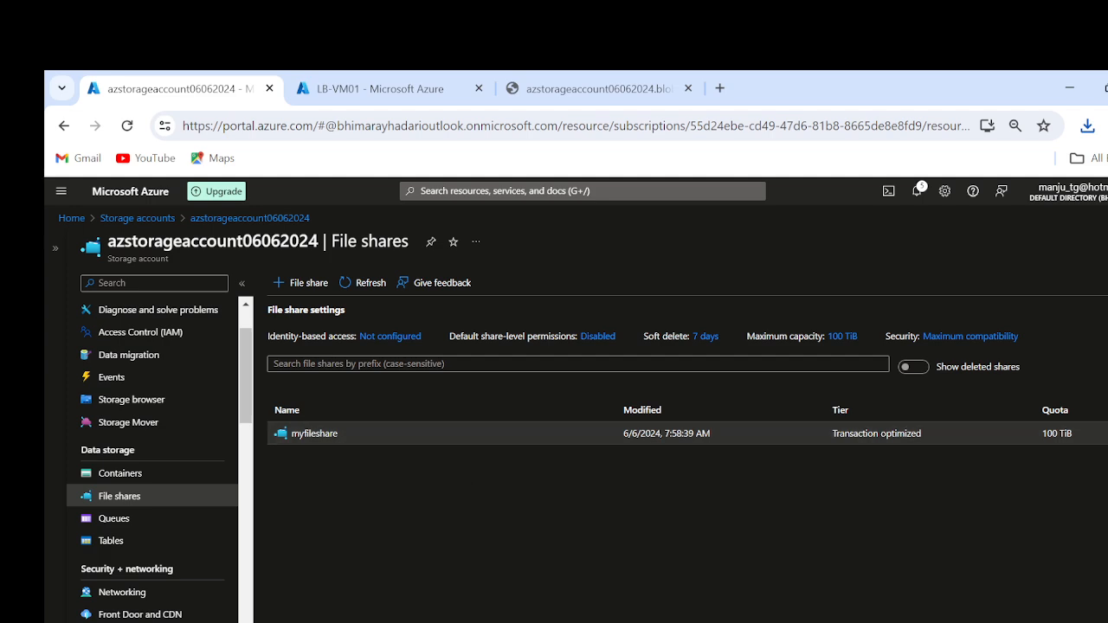
left_click(1107, 434)
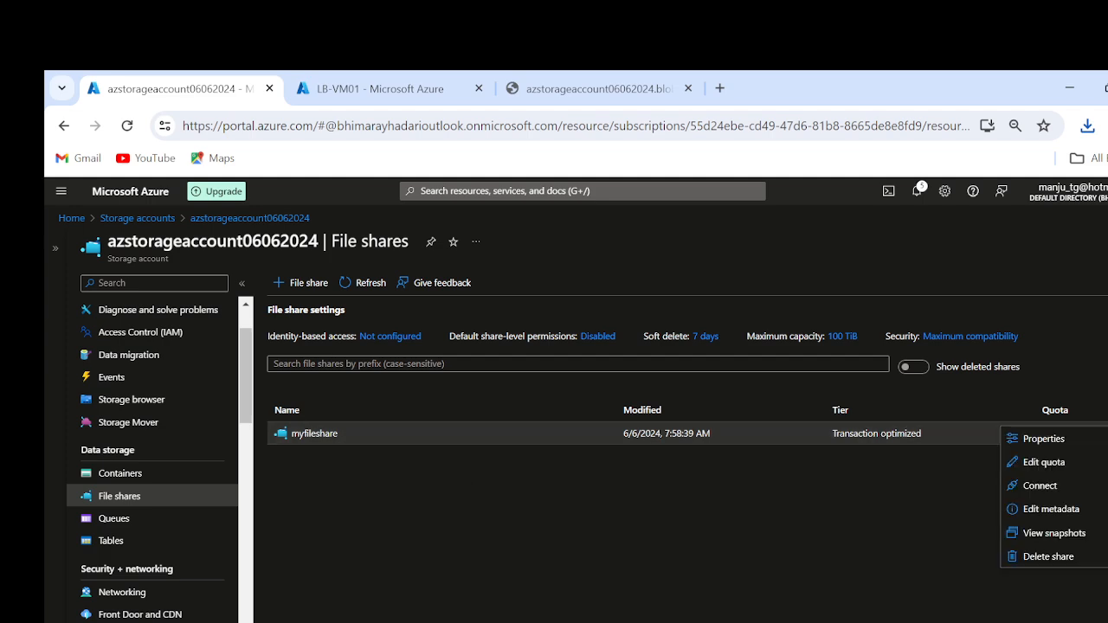
left_click(1063, 442)
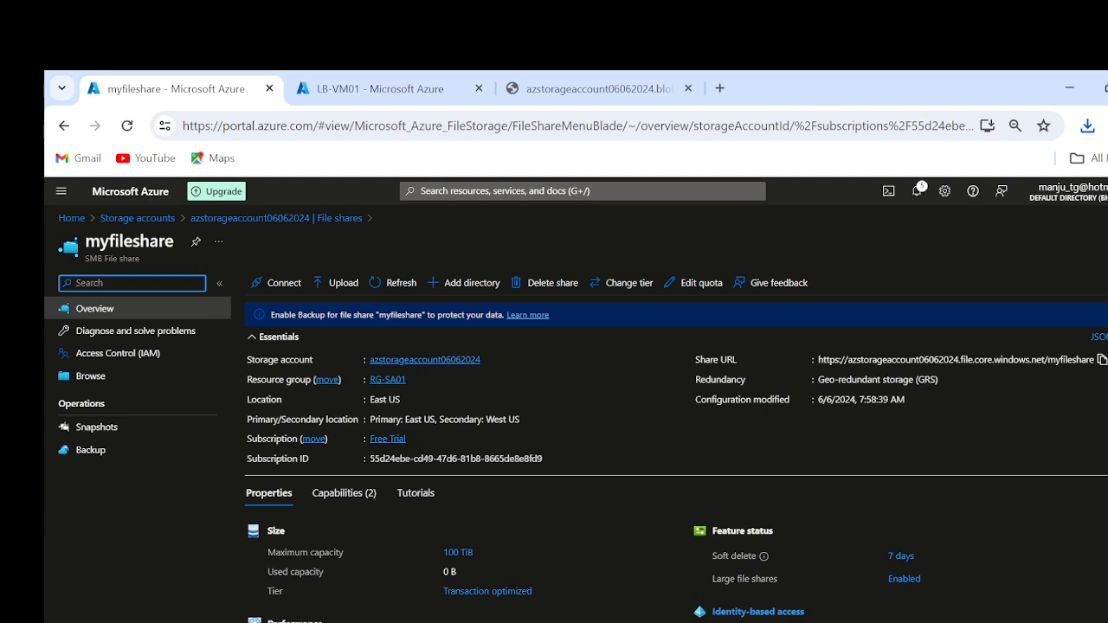
double_click(902, 359)
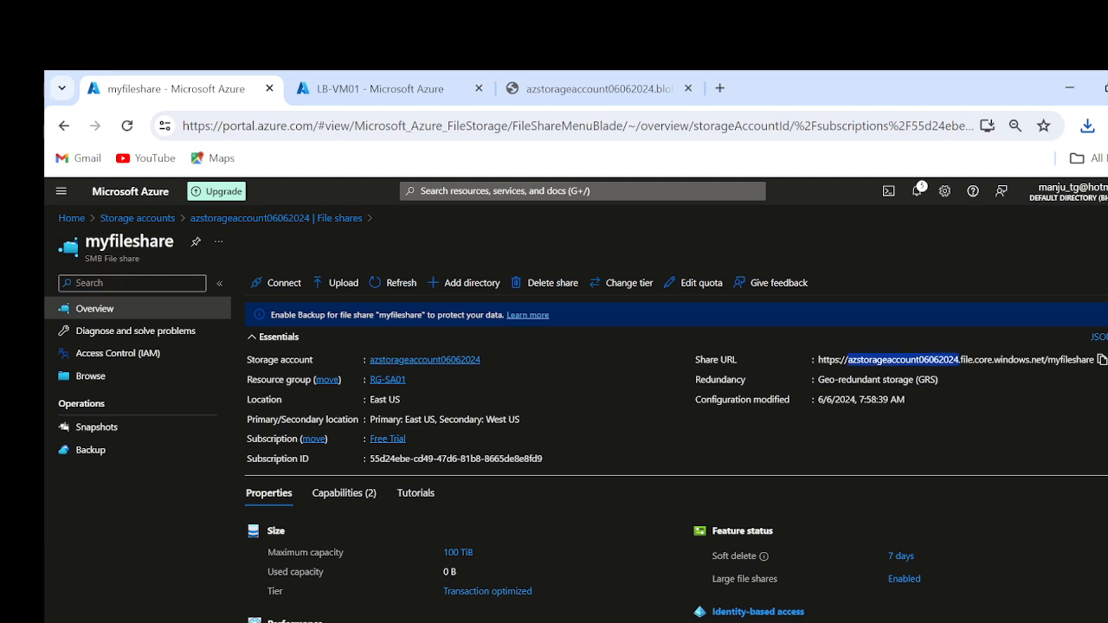
left_click(1099, 362)
Step: Switch to the LB-VM01 Remote Desktop session and open This PC there
key("alt+Tab")
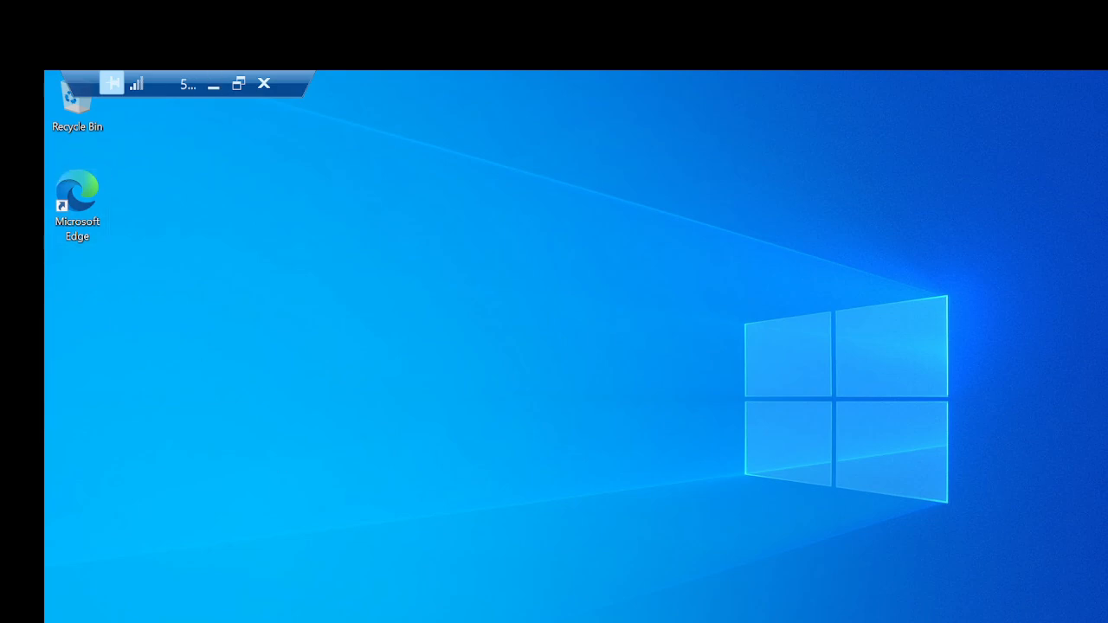
key("super+s")
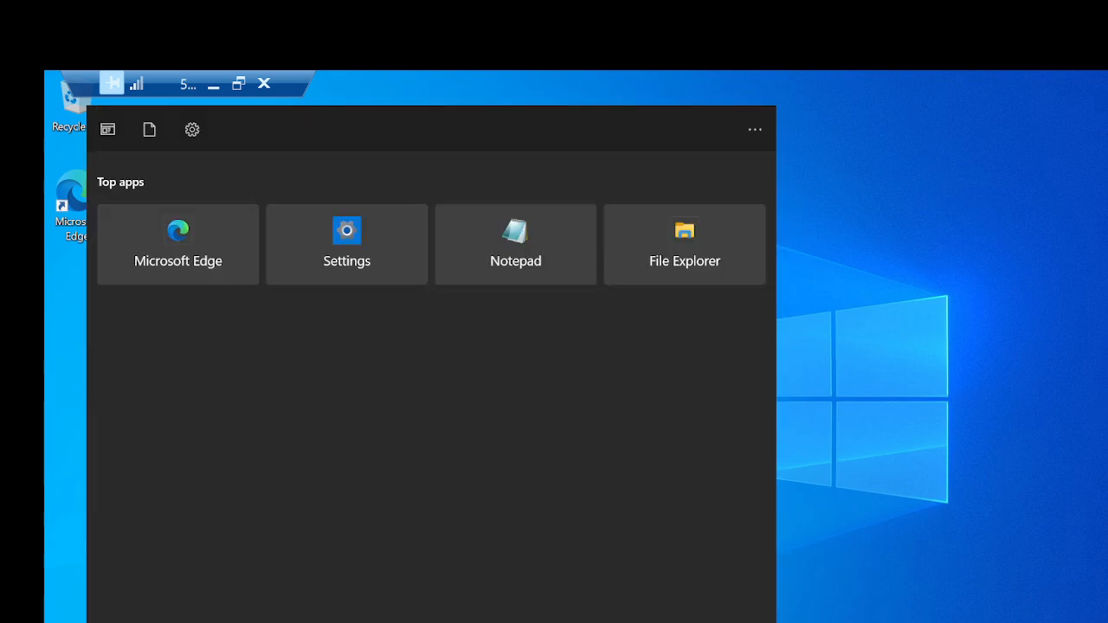
type("his pc")
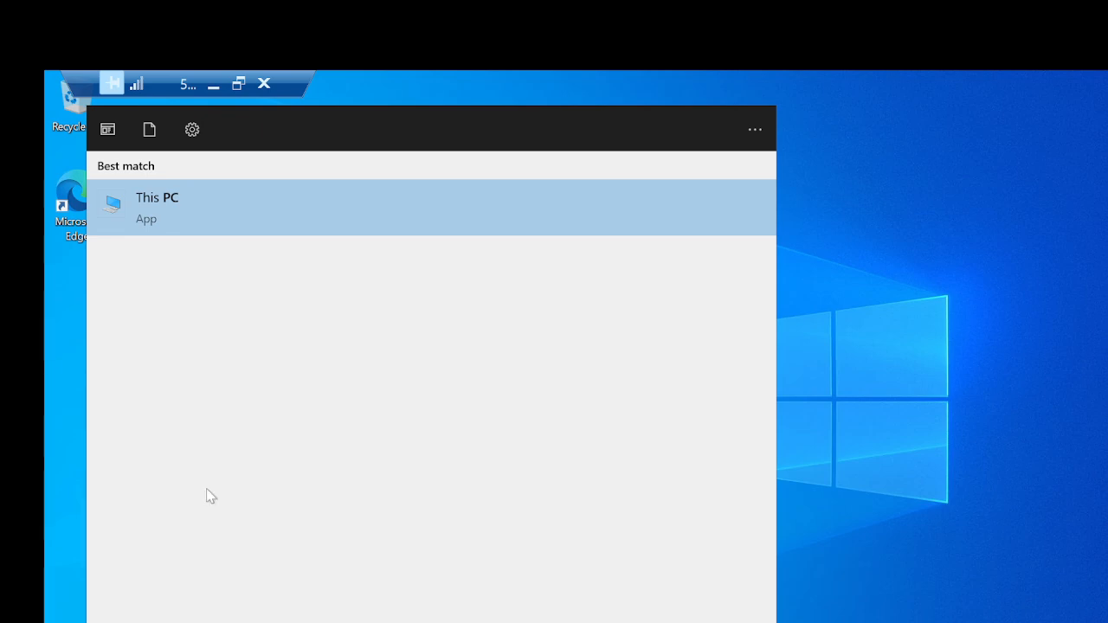
left_click(160, 207)
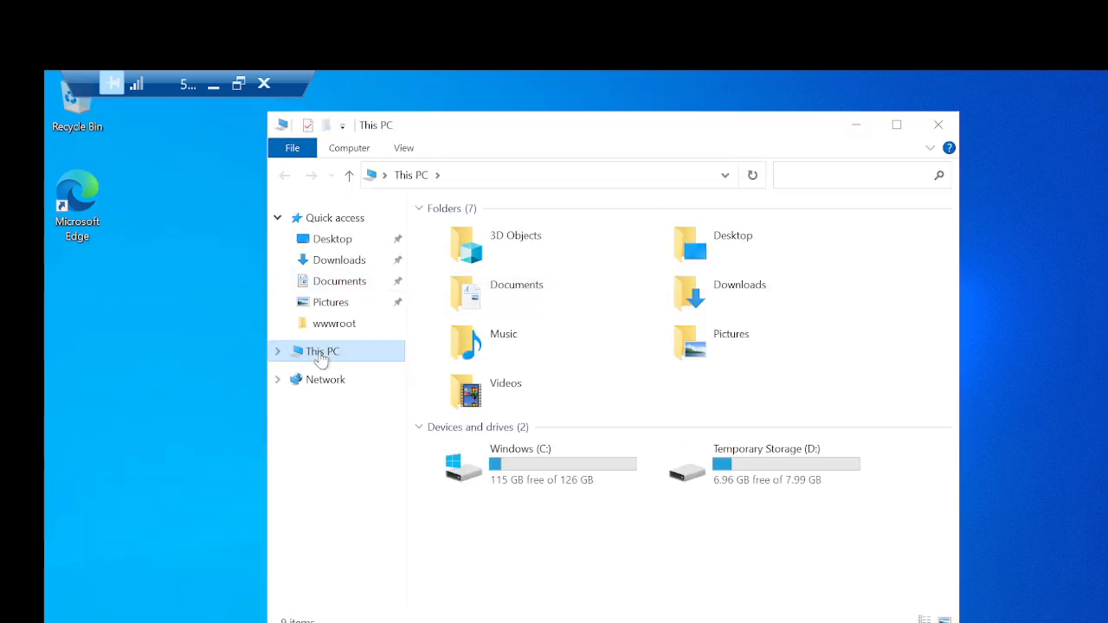
right_click(320, 357)
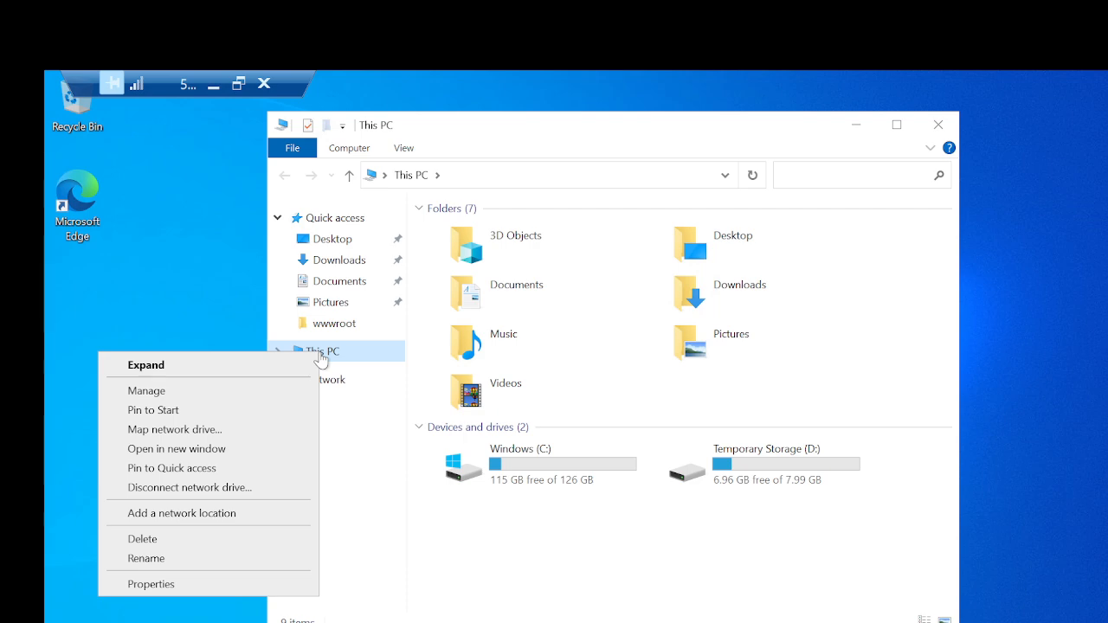
left_click(175, 431)
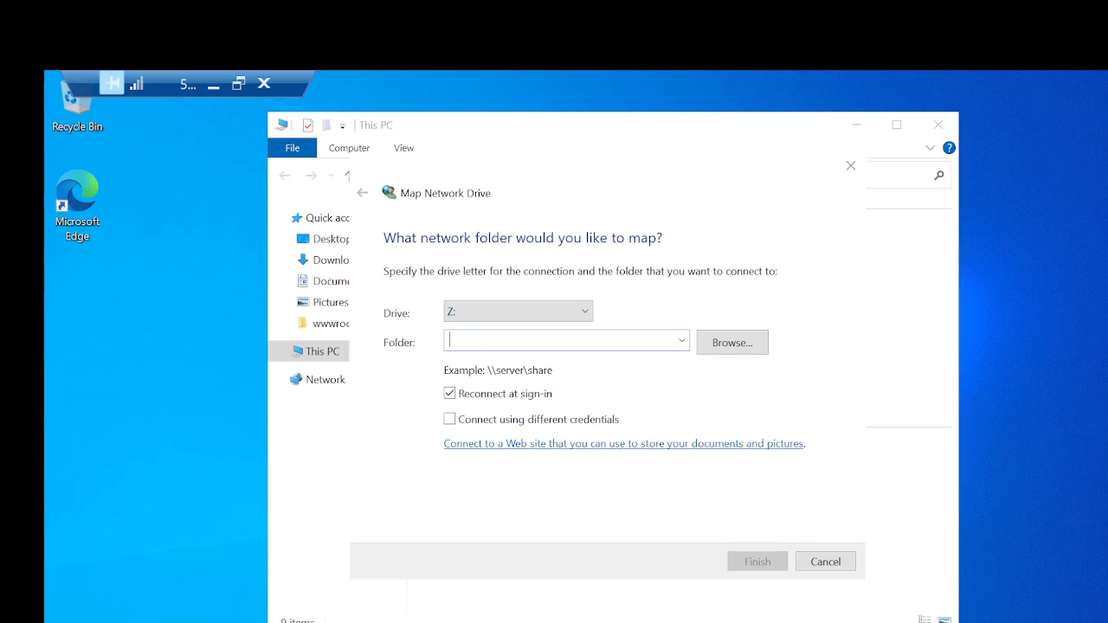
key("ctrl+v")
left_click(749, 560)
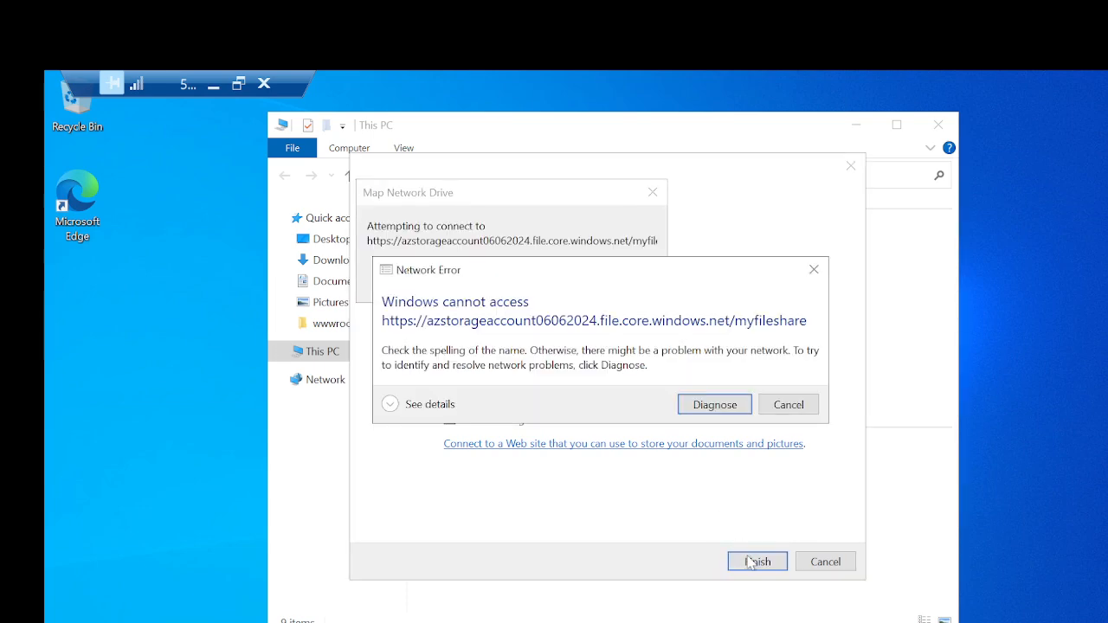
Step: Dismiss the network error and review the full share address entered as the folder to map
left_click(811, 410)
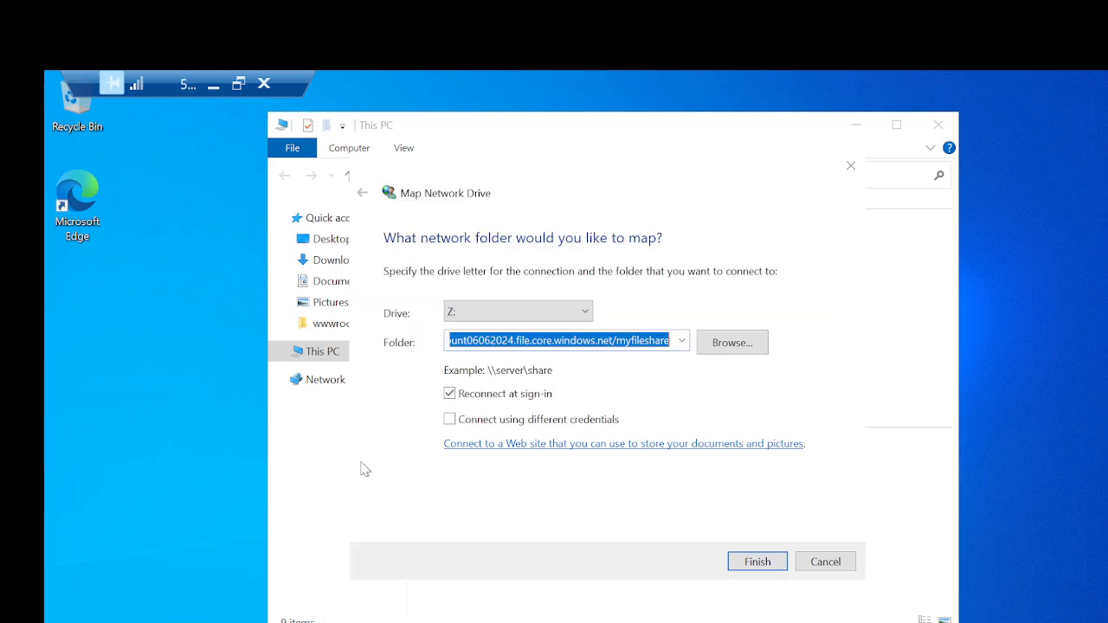
left_click(611, 340)
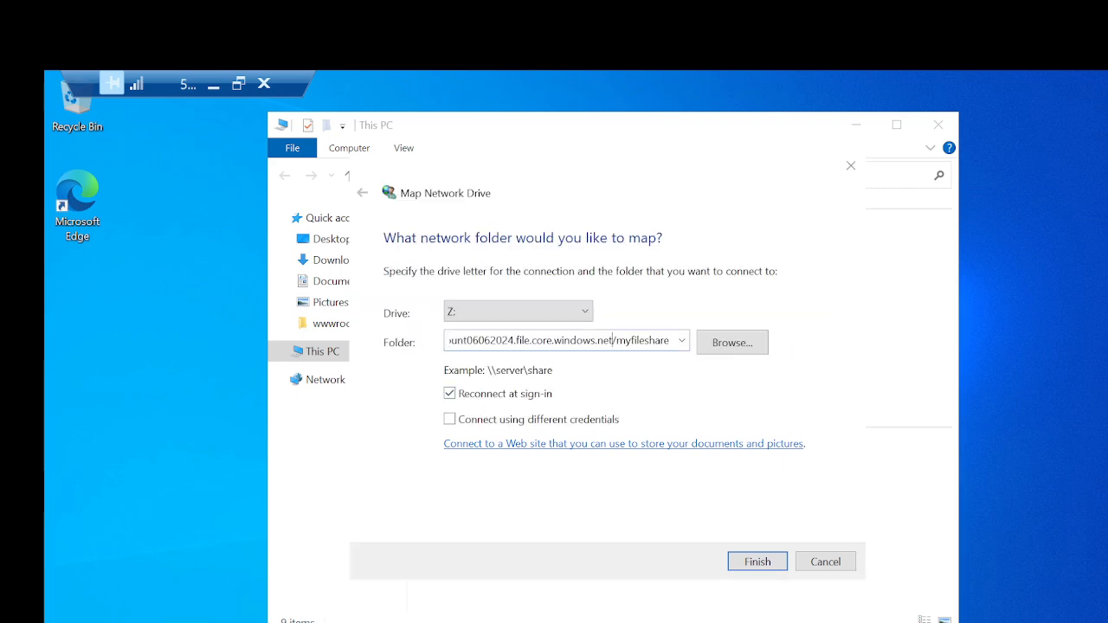
key("Left")
key("Left")
key("Left")
key("Left")
key("Left")
key("Left")
key("Left")
key("Left")
key("Left")
key("Left")
key("Left")
key("Left")
key("Left")
key("Left")
key("Left")
key("Left")
key("Left")
key("Left")
key("Left")
key("Left")
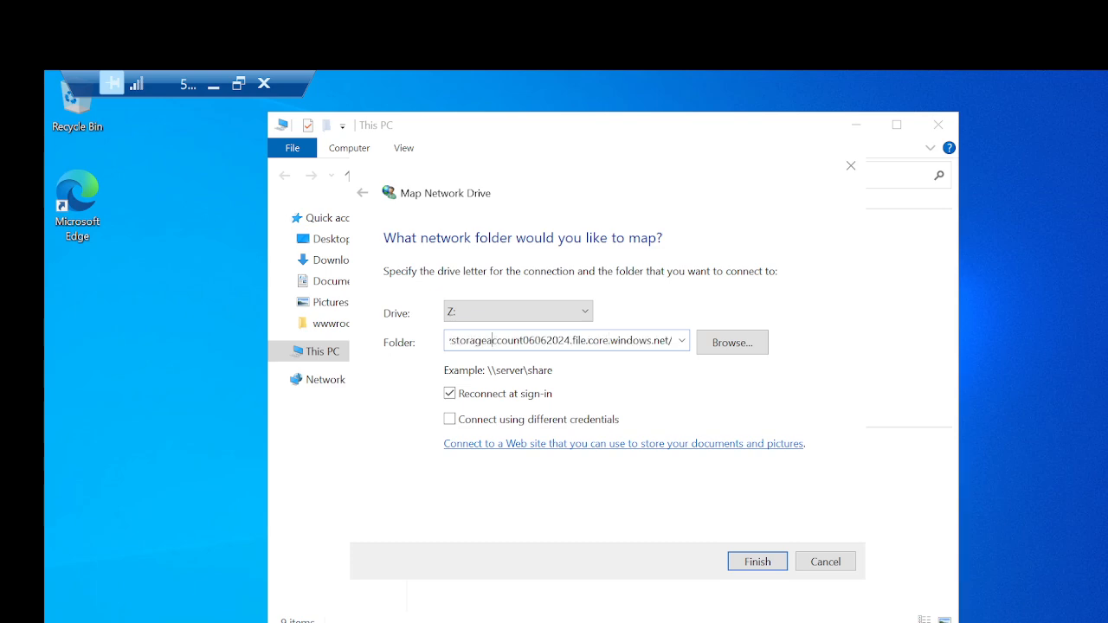
key("Left")
key("Left")
key("Left")
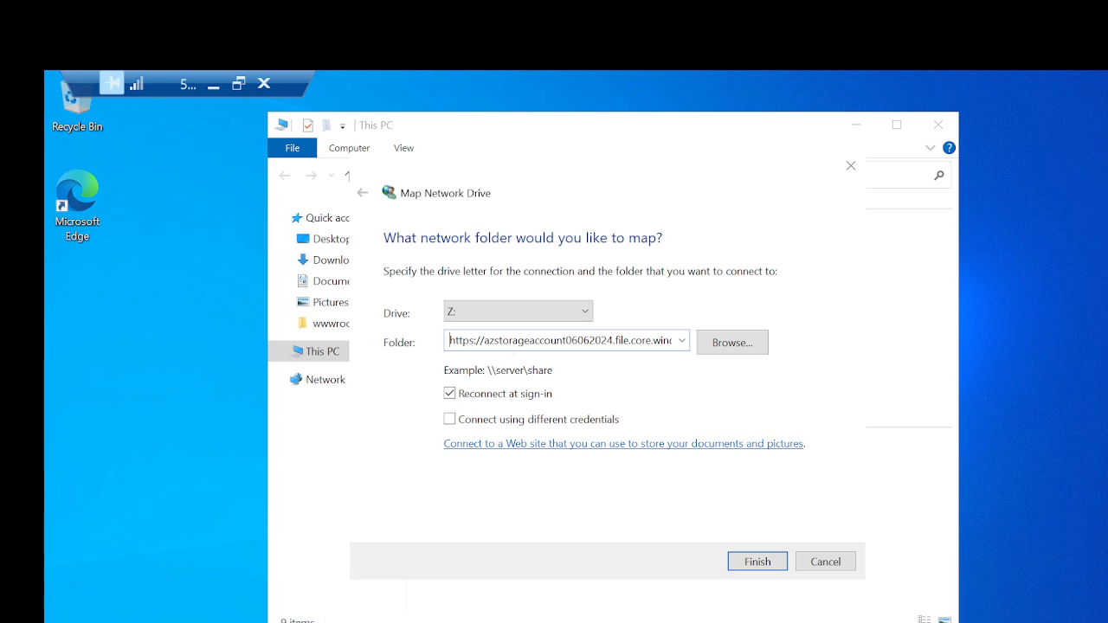
double_click(82, 191)
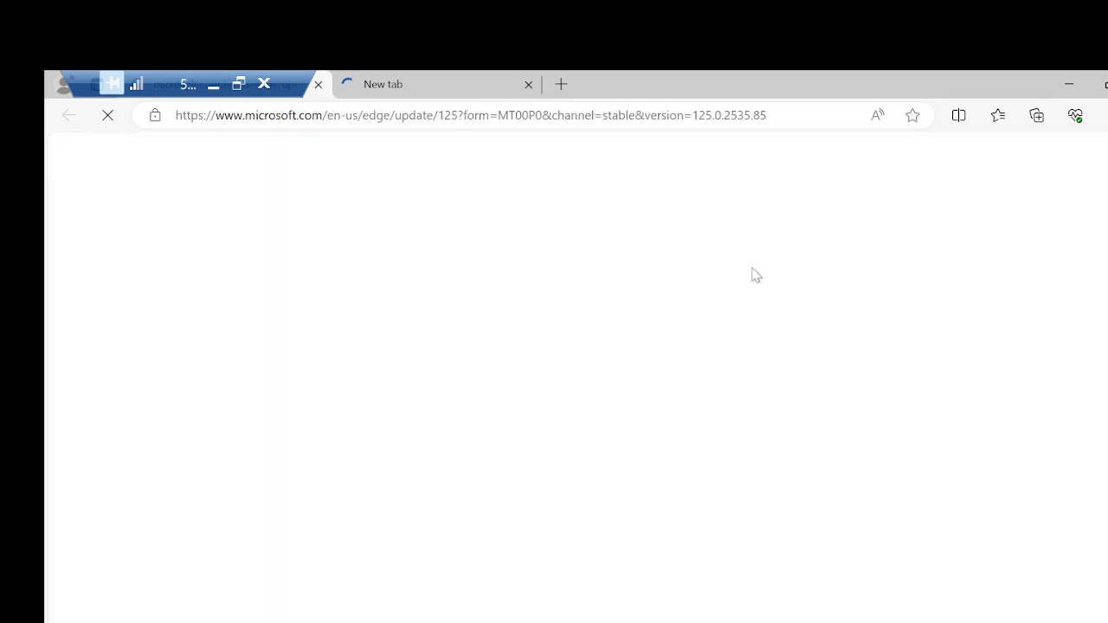
left_click(457, 90)
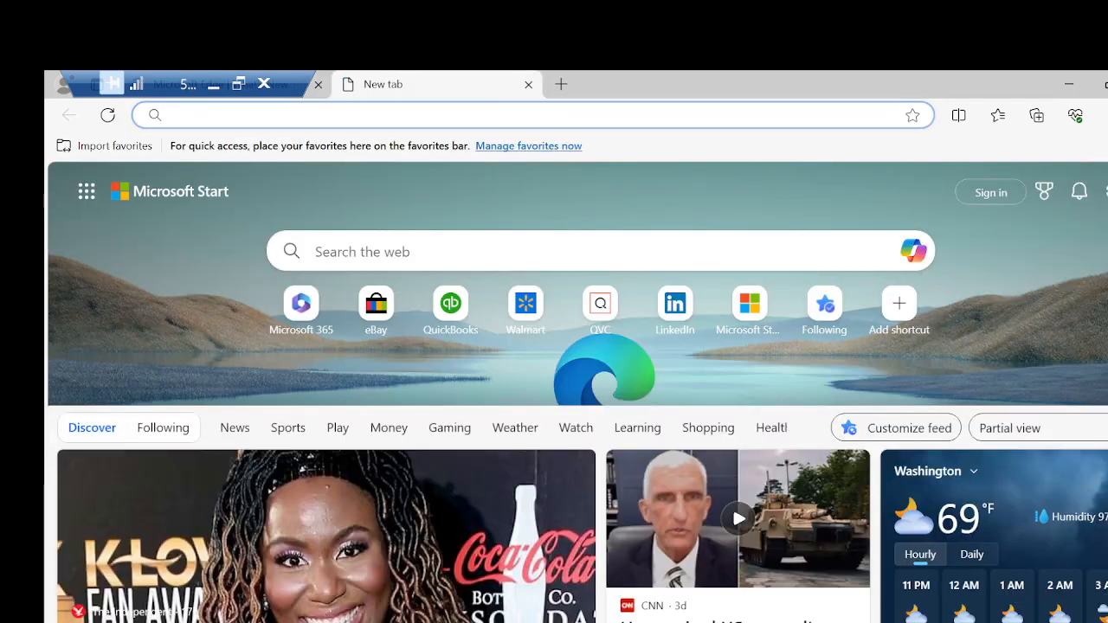
key("ctrl+v")
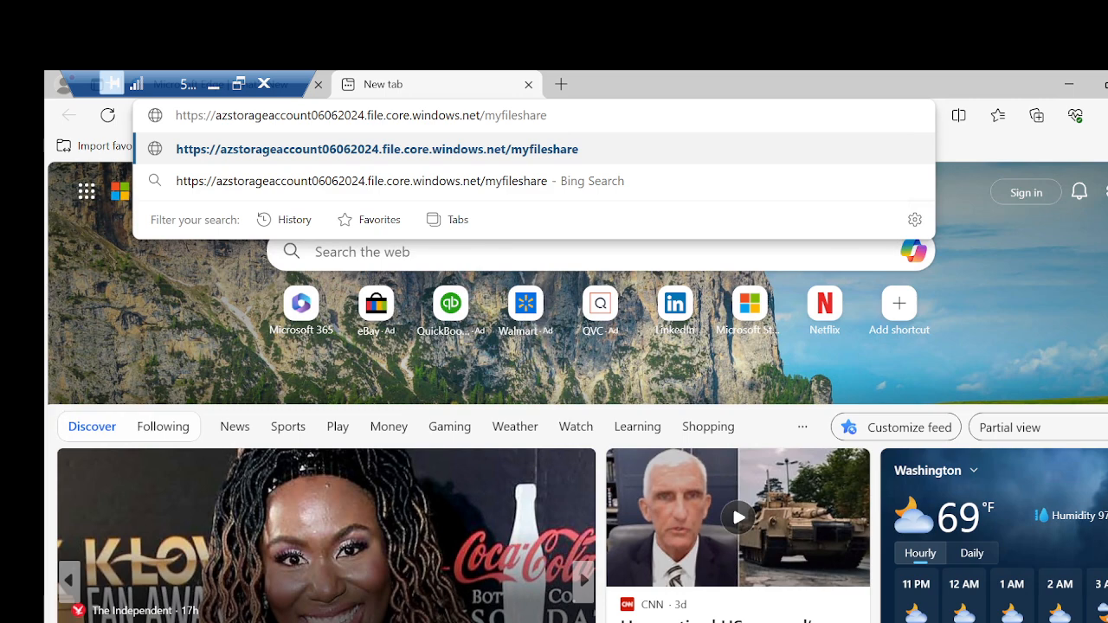
key("Return")
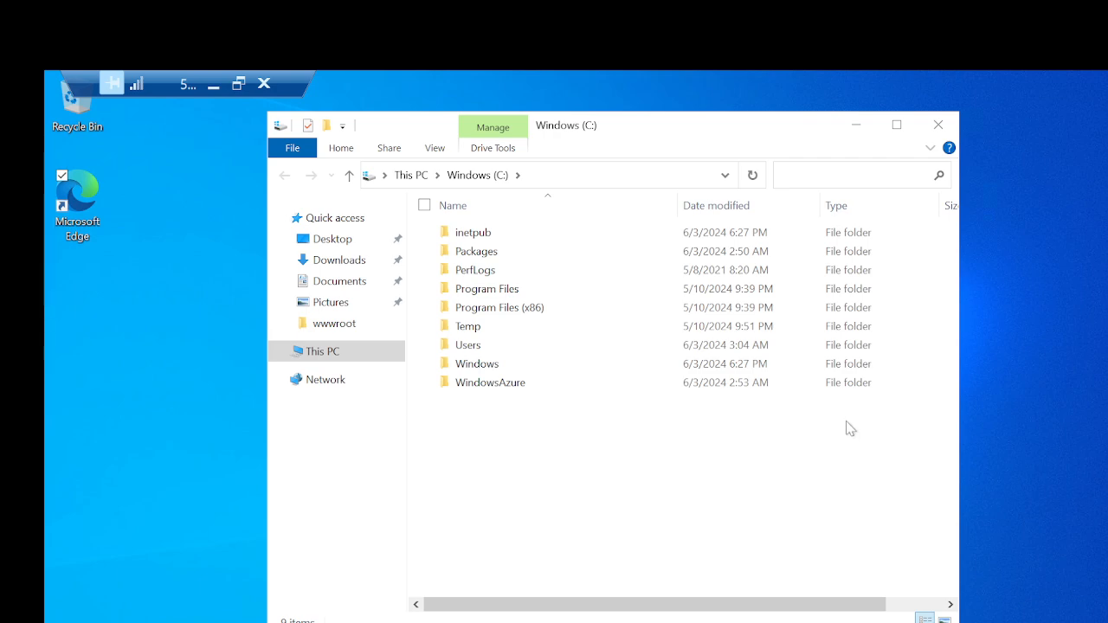
Step: Show This PC in a maximized File Explorer window and open the mapped myfileshare drive
left_click(318, 358)
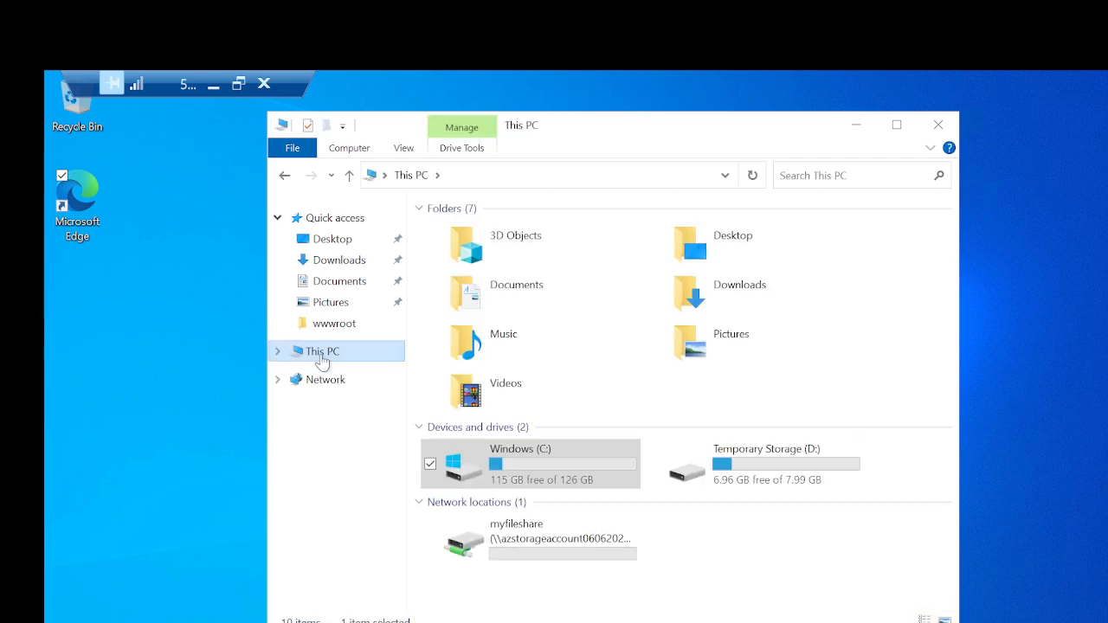
left_click(897, 126)
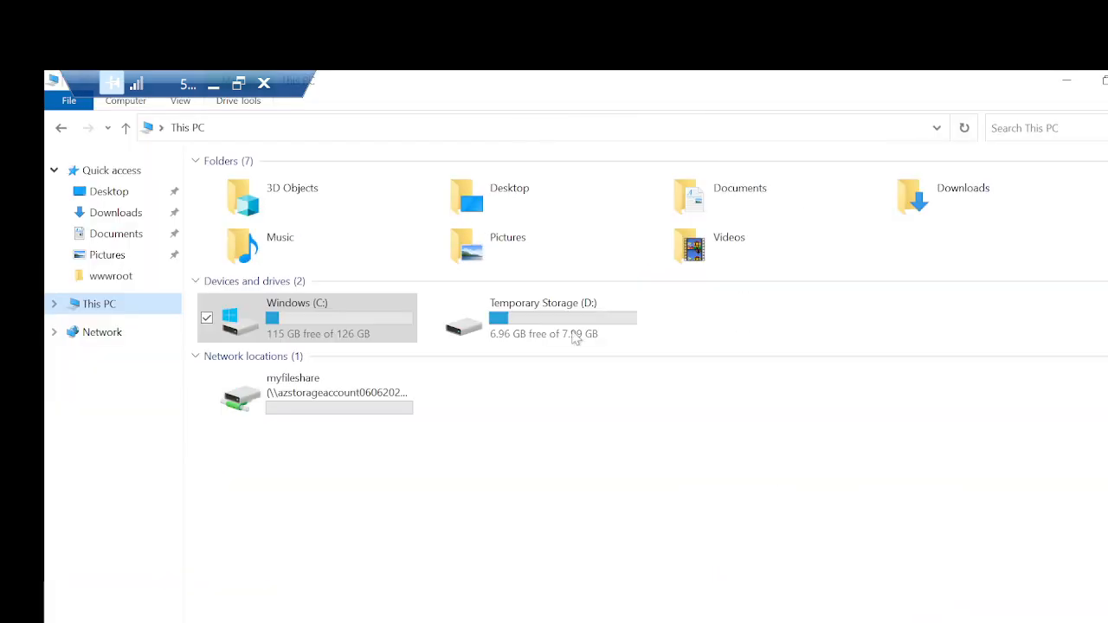
double_click(338, 408)
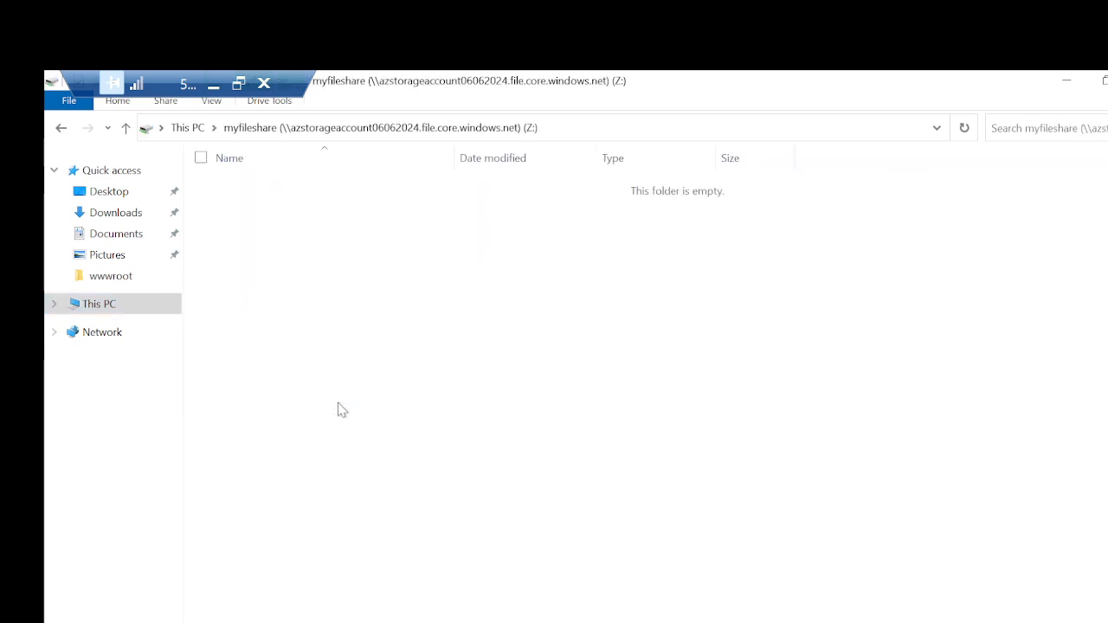
Step: Create a folder named IT in the root of the myfileshare drive
right_click(634, 468)
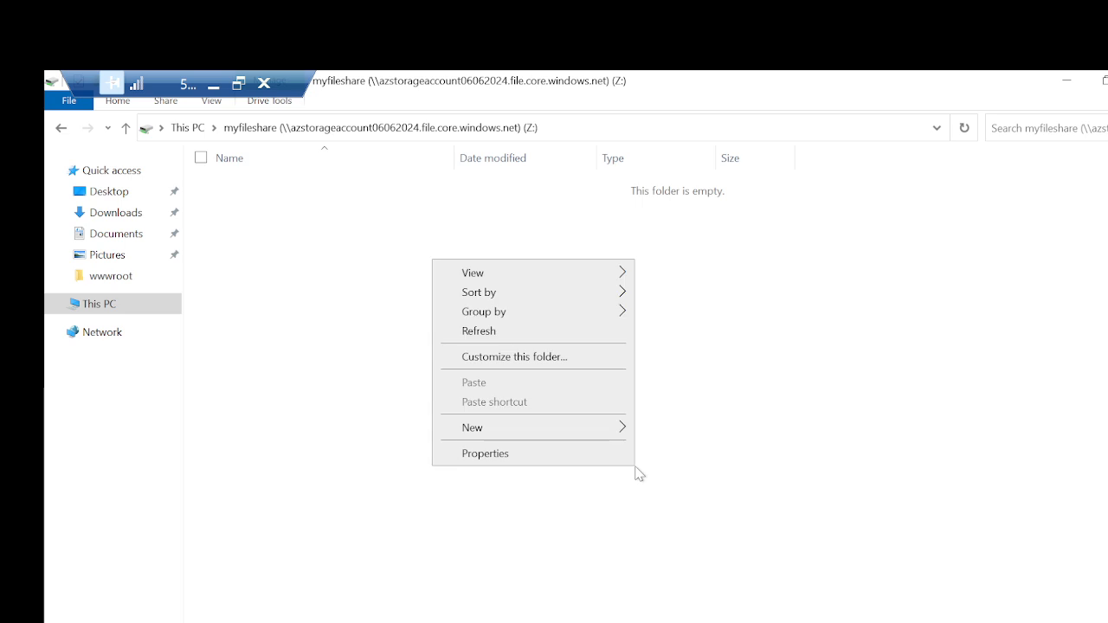
mouse_move(554, 440)
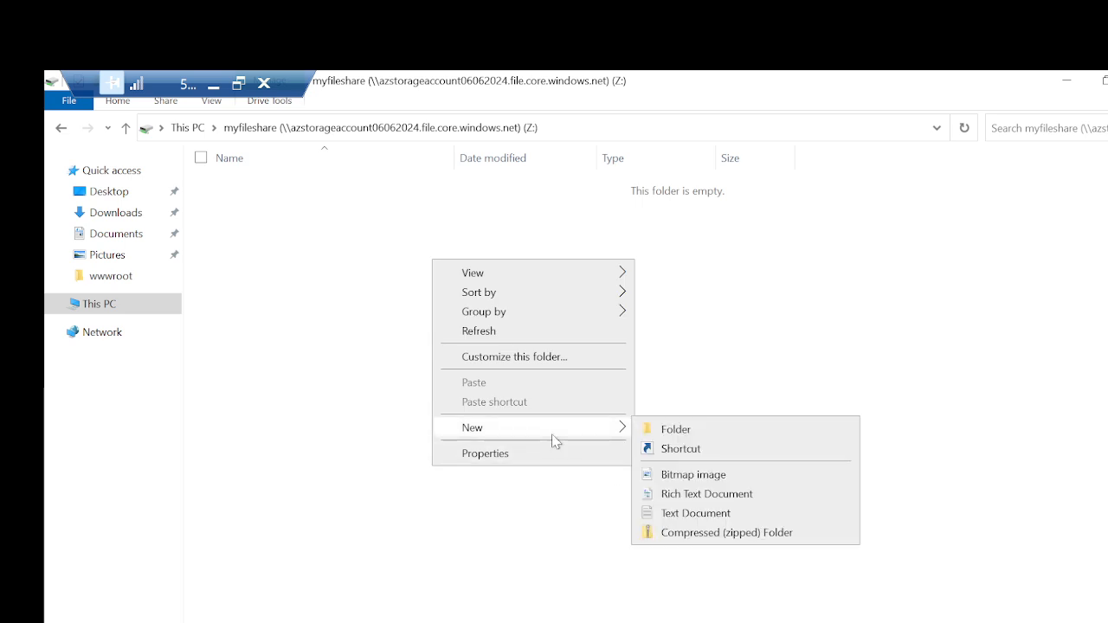
left_click(680, 430)
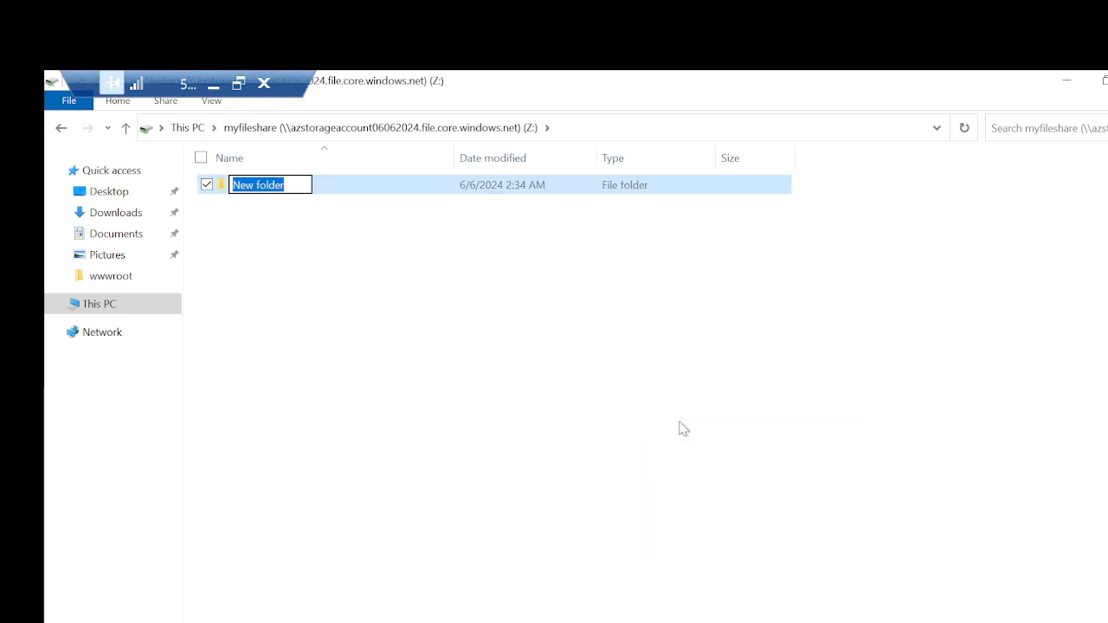
type("IT")
key("Return")
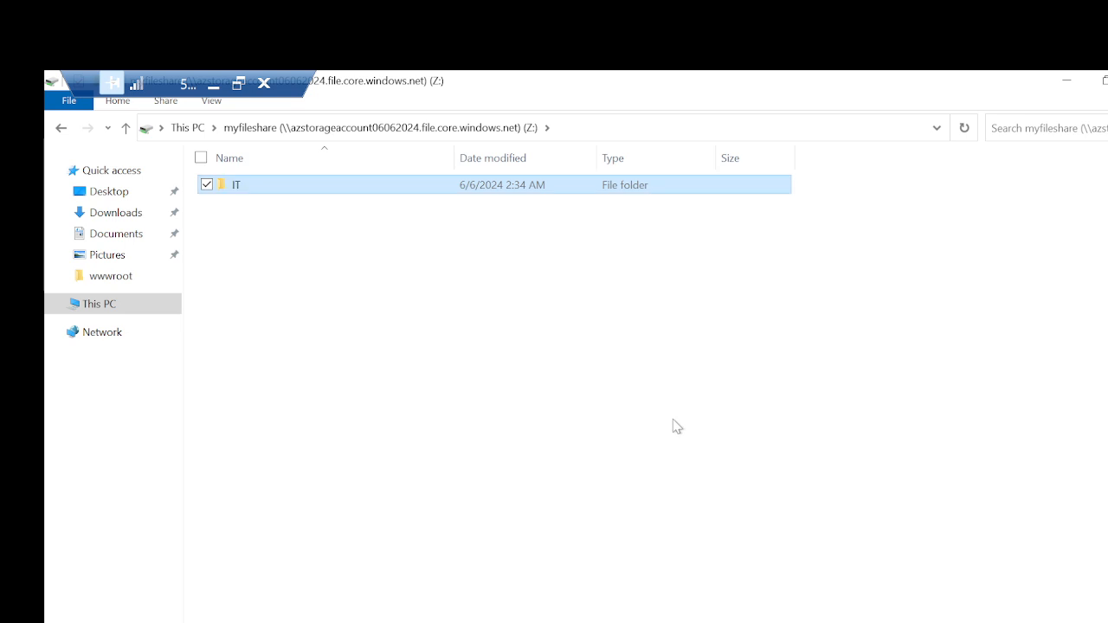
Step: Create a second folder named Admin in the root of the myfileshare drive
right_click(676, 426)
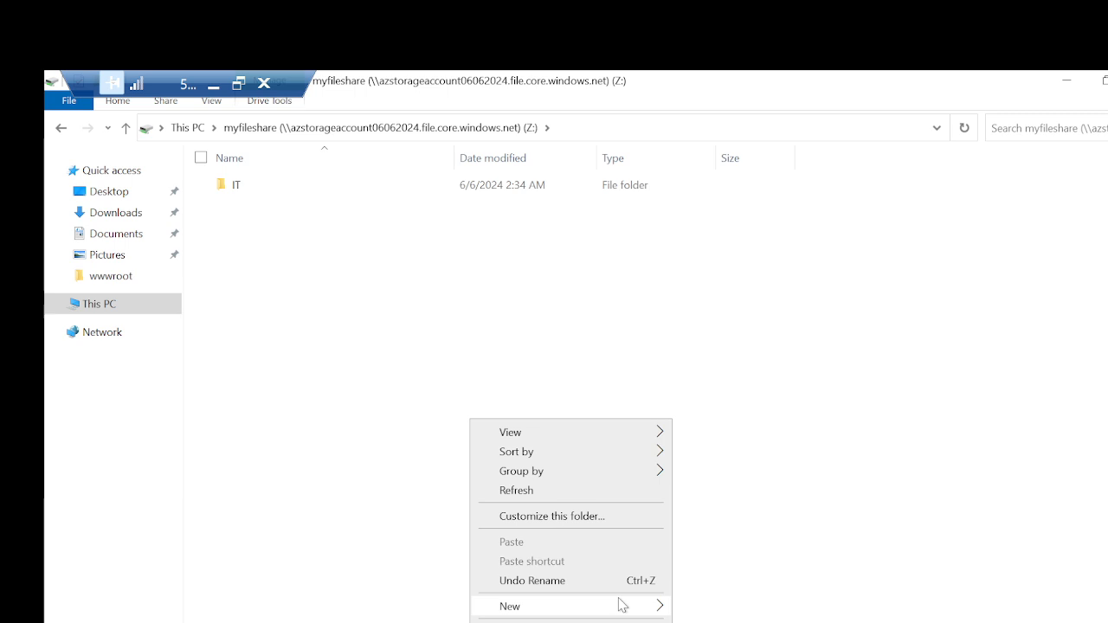
mouse_move(619, 604)
left_click(719, 505)
type("One")
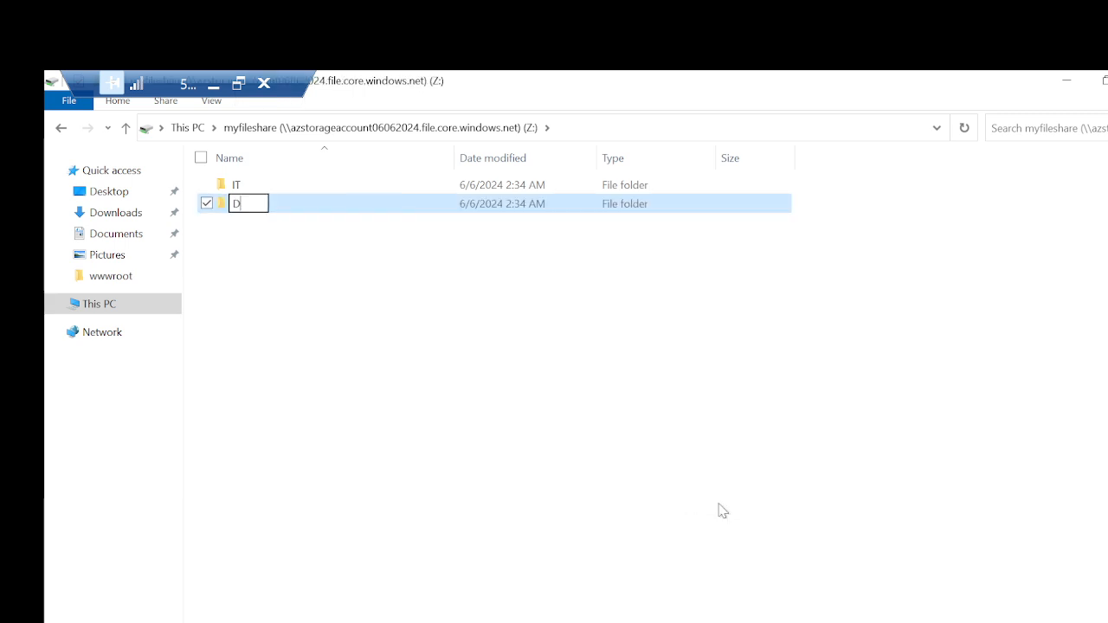
key("BackSpace")
key("BackSpace")
key("BackSpace")
type("Admin")
key("Return")
Step: Create a third folder in the root of the myfileshare drive and rename it HR
right_click(722, 510)
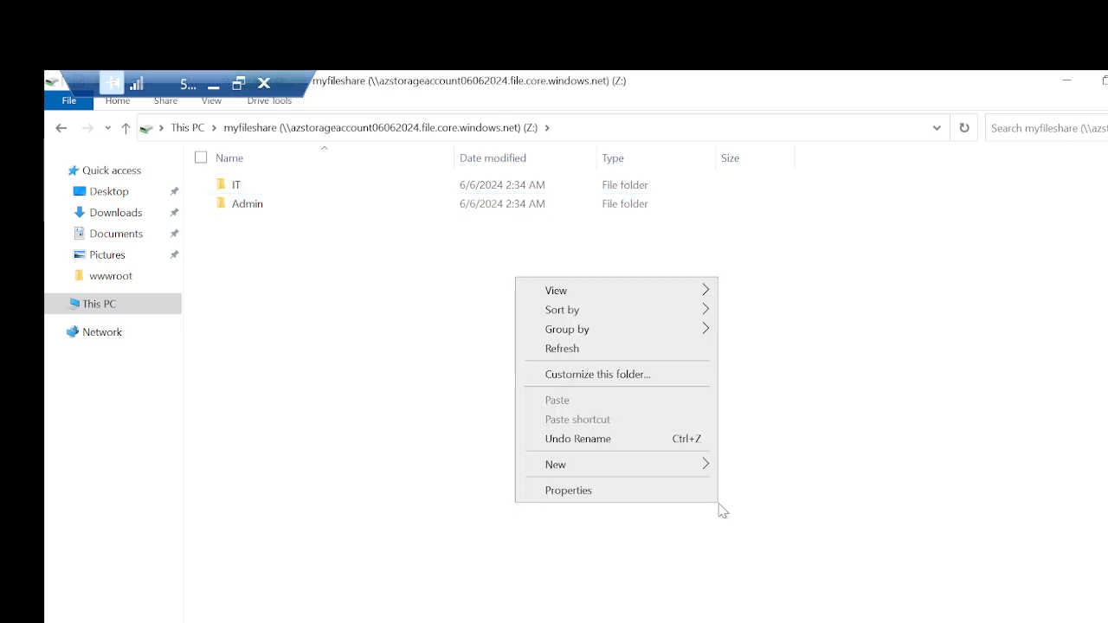
mouse_move(618, 465)
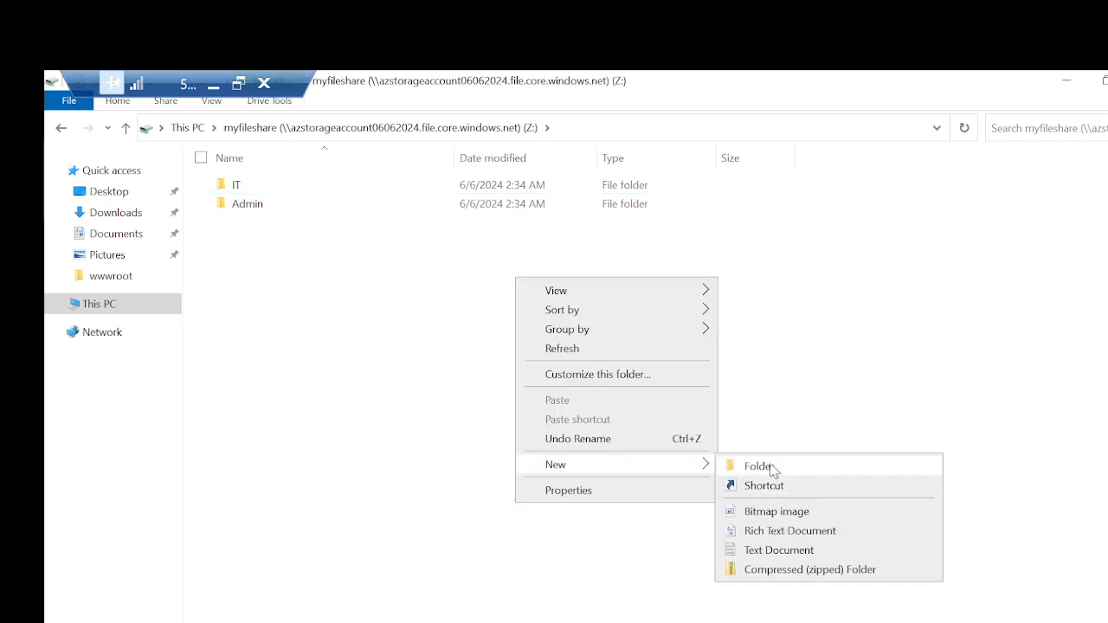
left_click(767, 471)
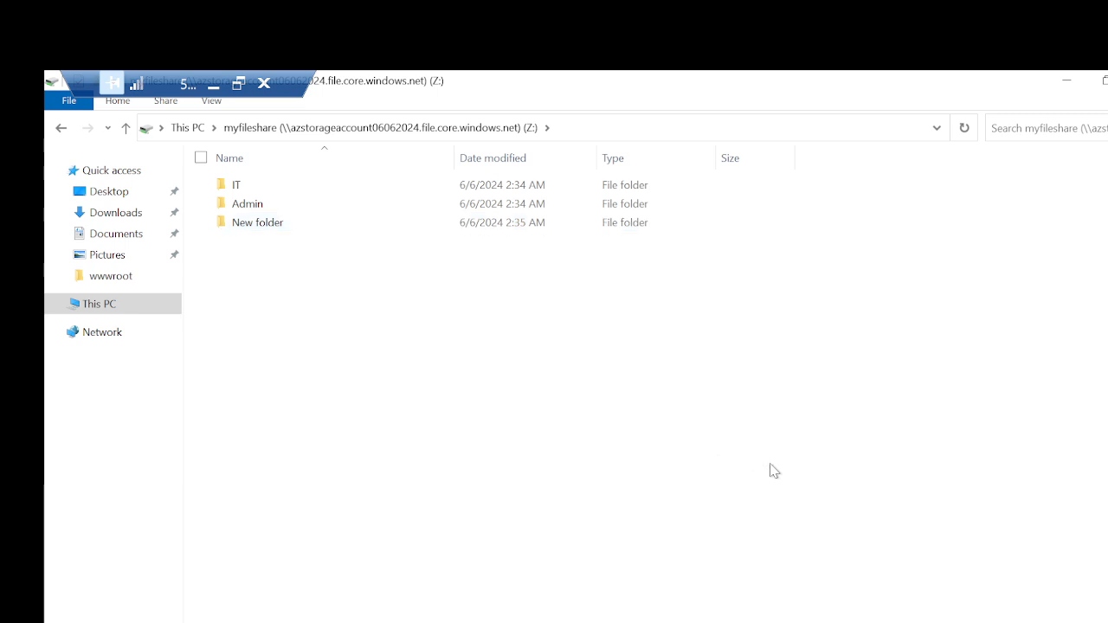
right_click(264, 224)
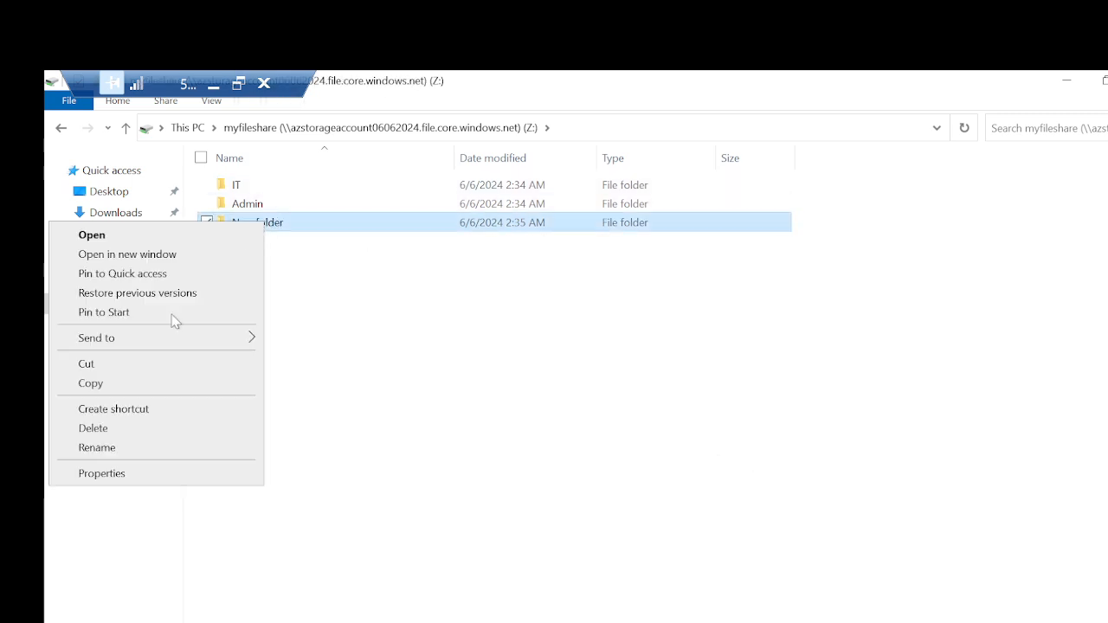
left_click(125, 449)
type("HR")
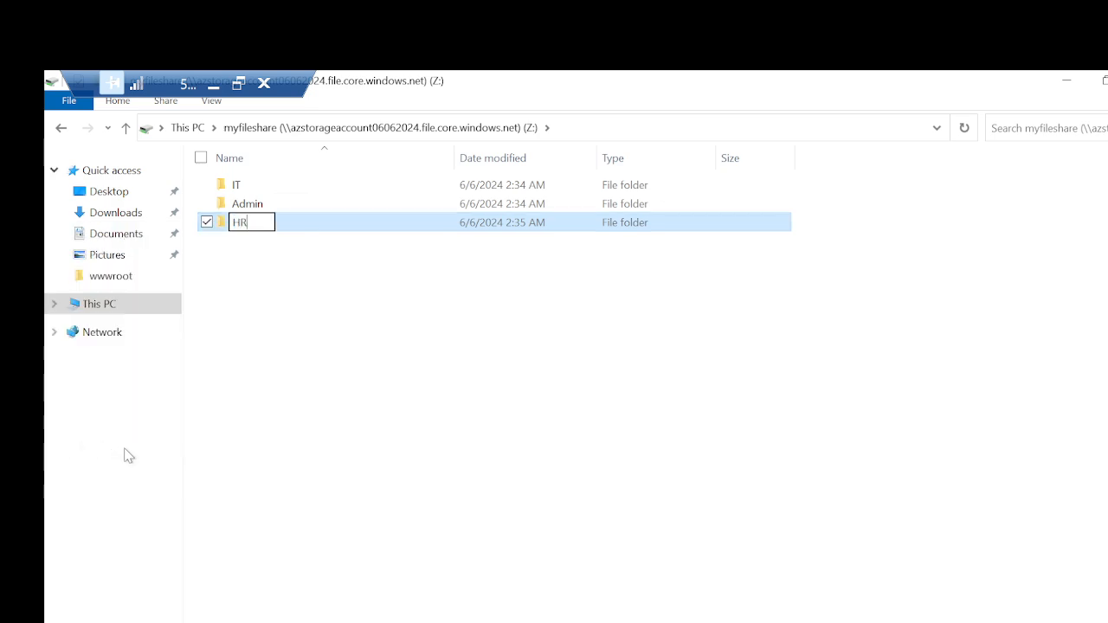
key("Return")
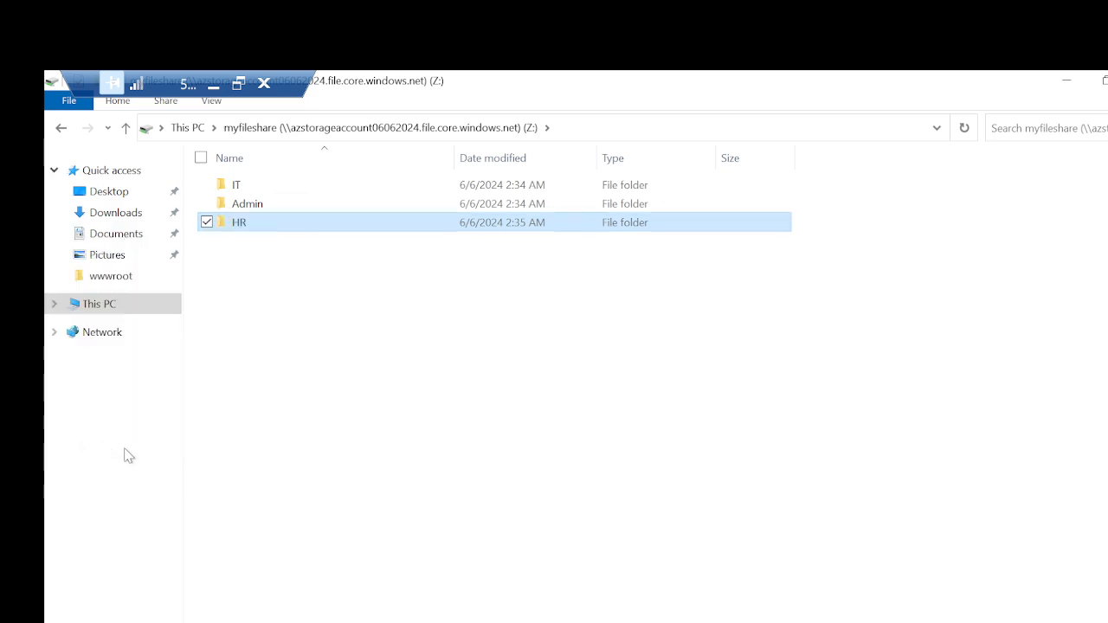
Step: Minimize the remote session, refresh the myfileshare listing in the Azure portal, and close the Connect pane
left_click(213, 84)
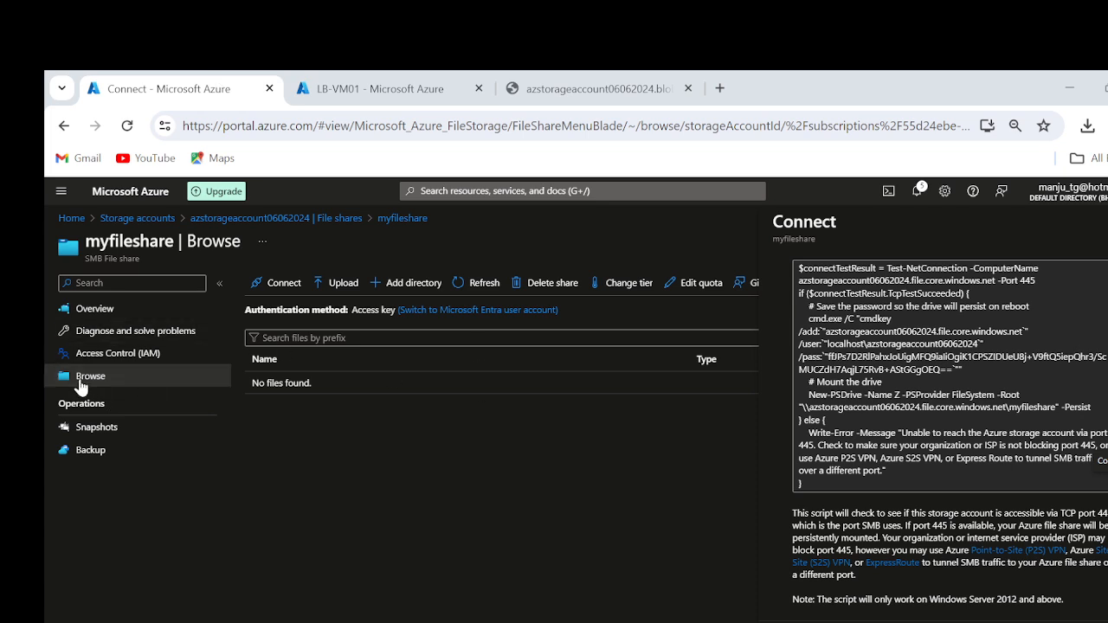
left_click(482, 283)
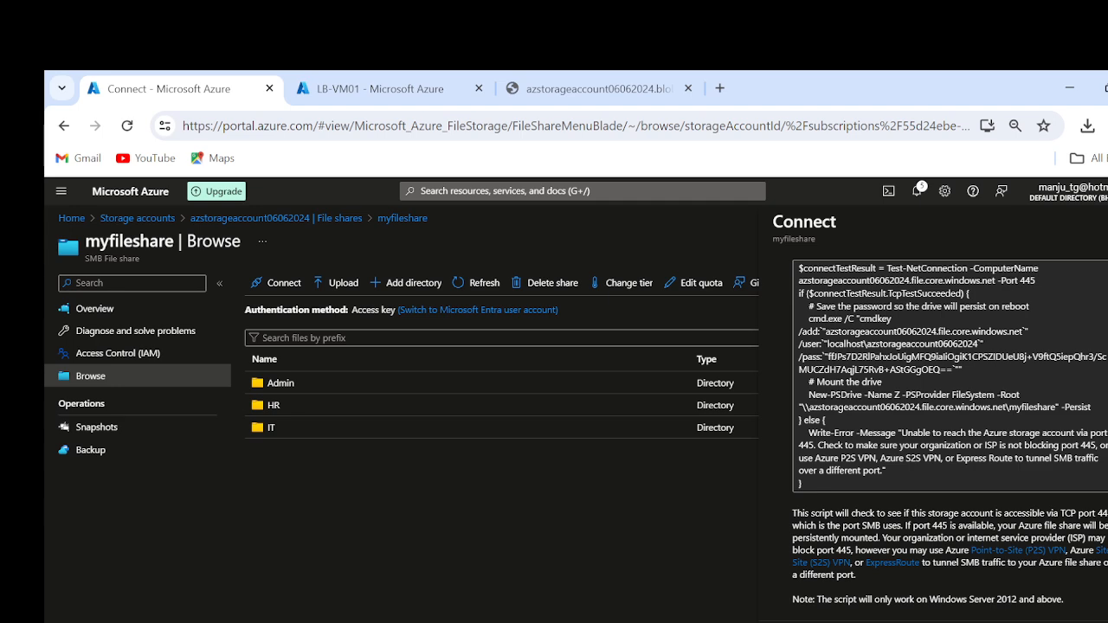
left_click(1106, 222)
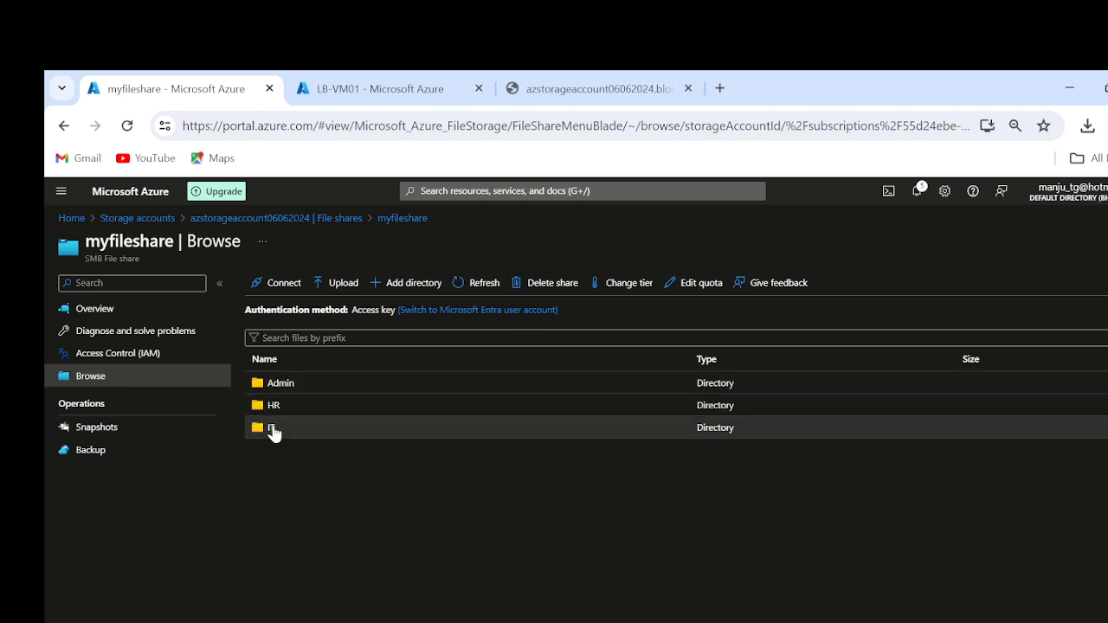
Step: Upload AZ-104-Azure Backup and Site recovery.pptx from the local Slides folder into the share's Admin directory
left_click(286, 386)
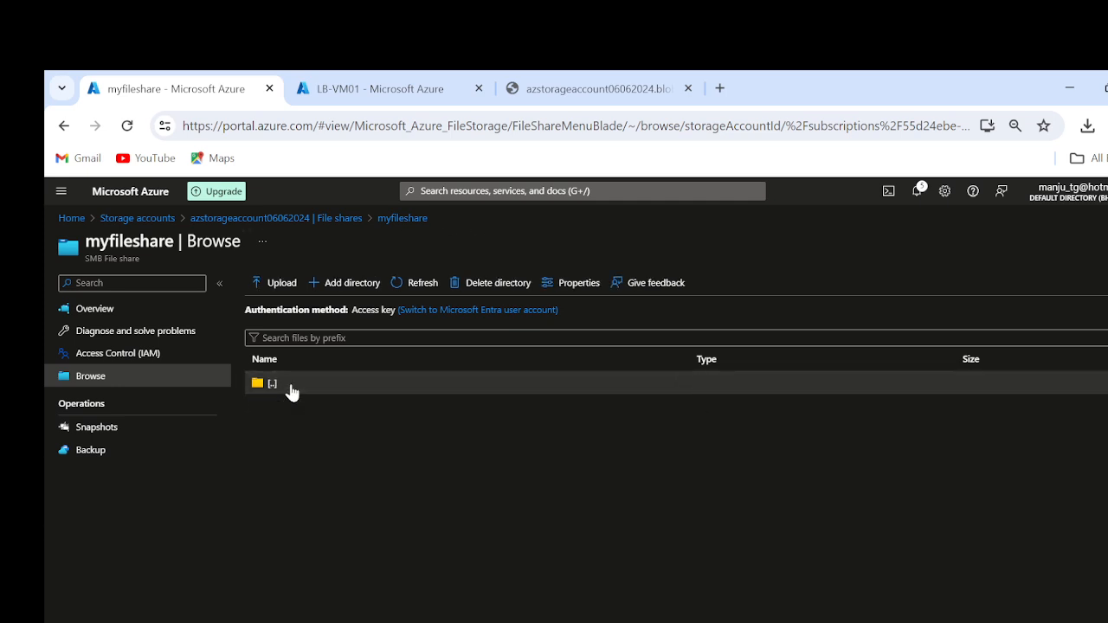
left_click(279, 288)
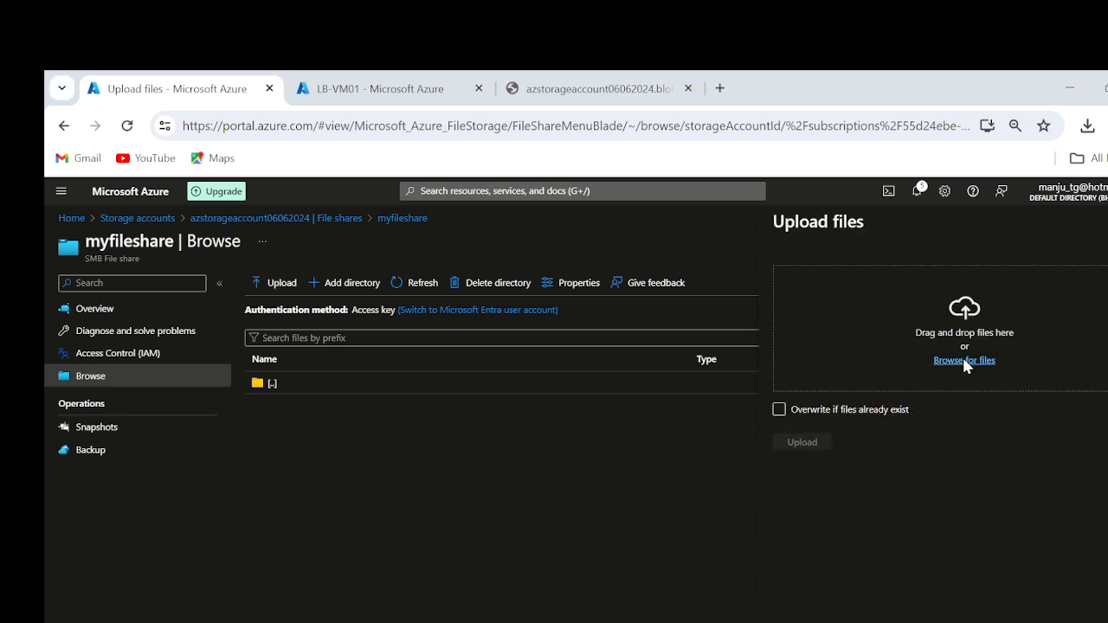
left_click(963, 362)
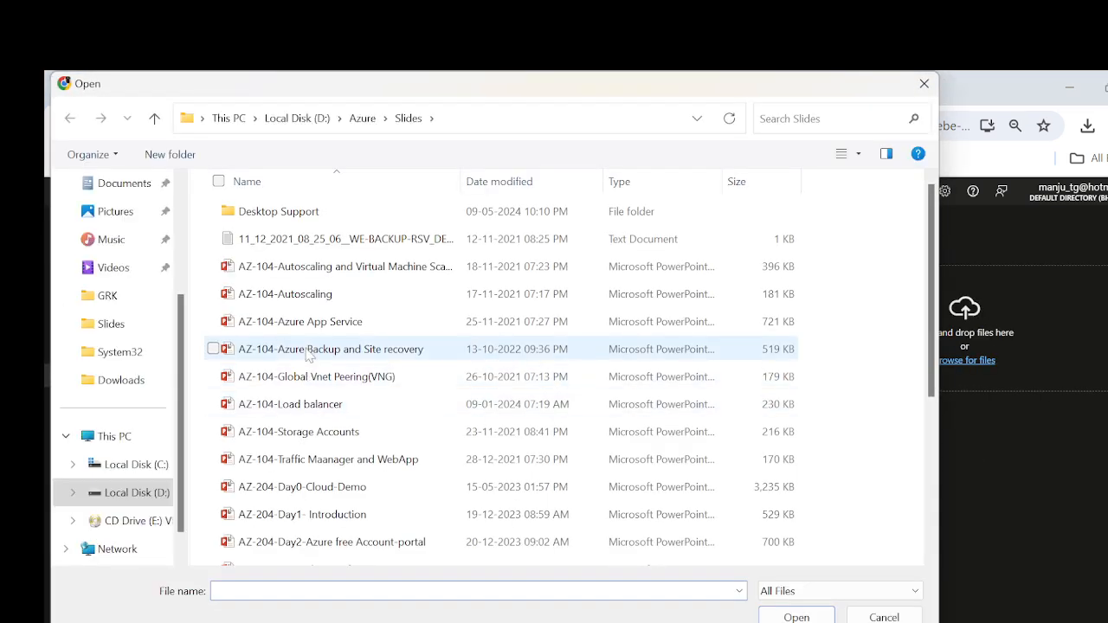
double_click(310, 348)
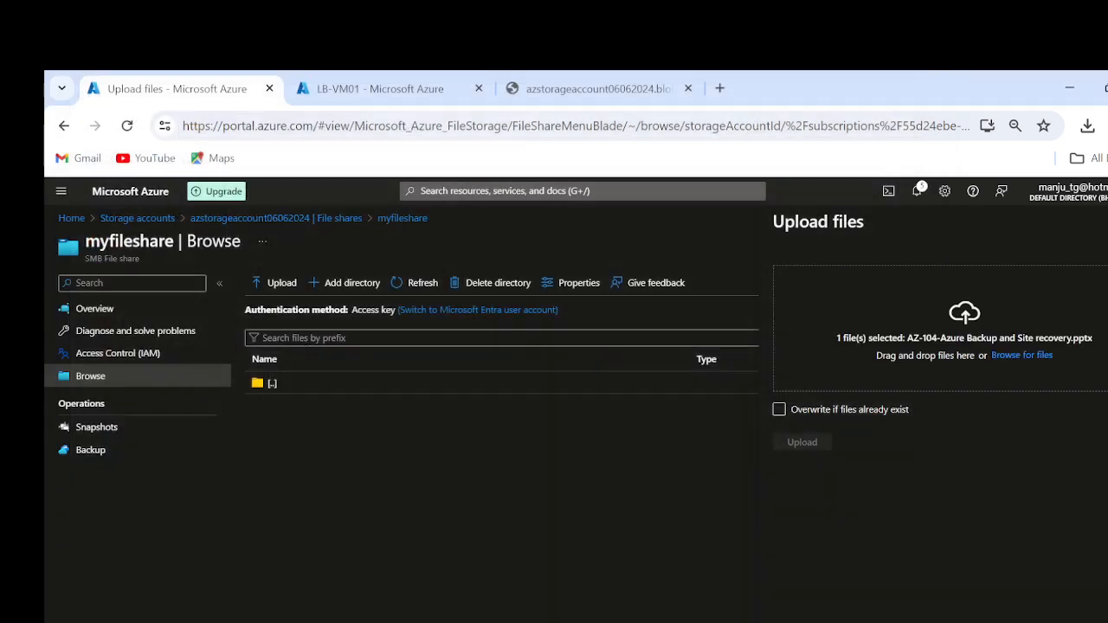
left_click(792, 444)
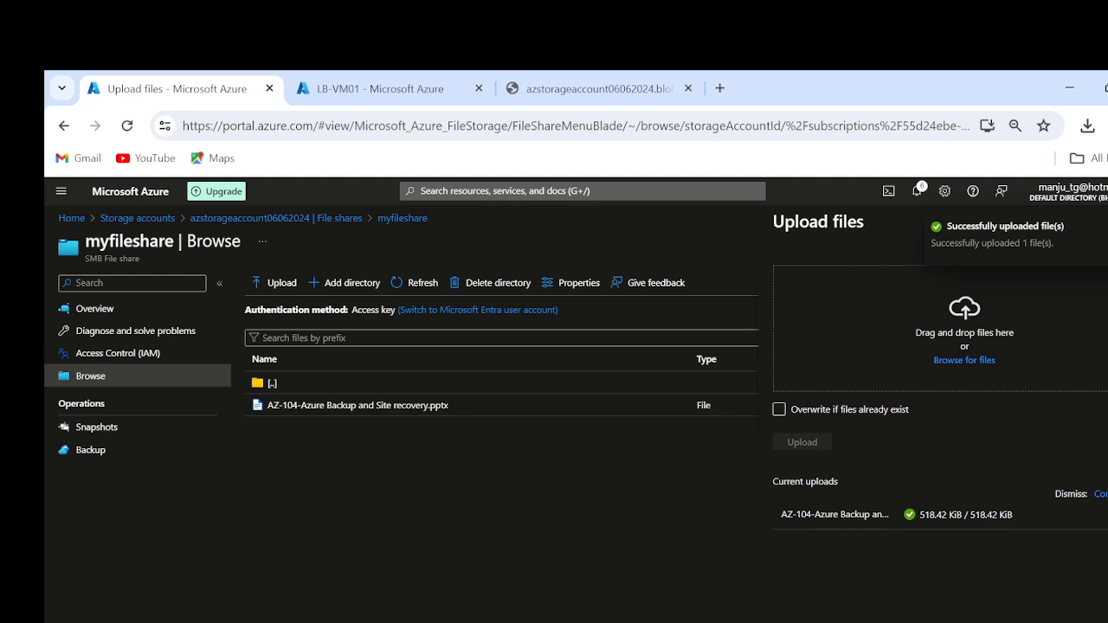
Step: Switch to the LB-VM01 remote session, check the Admin folder's contents on drive Z:, and open the HR folder
key("alt+Tab")
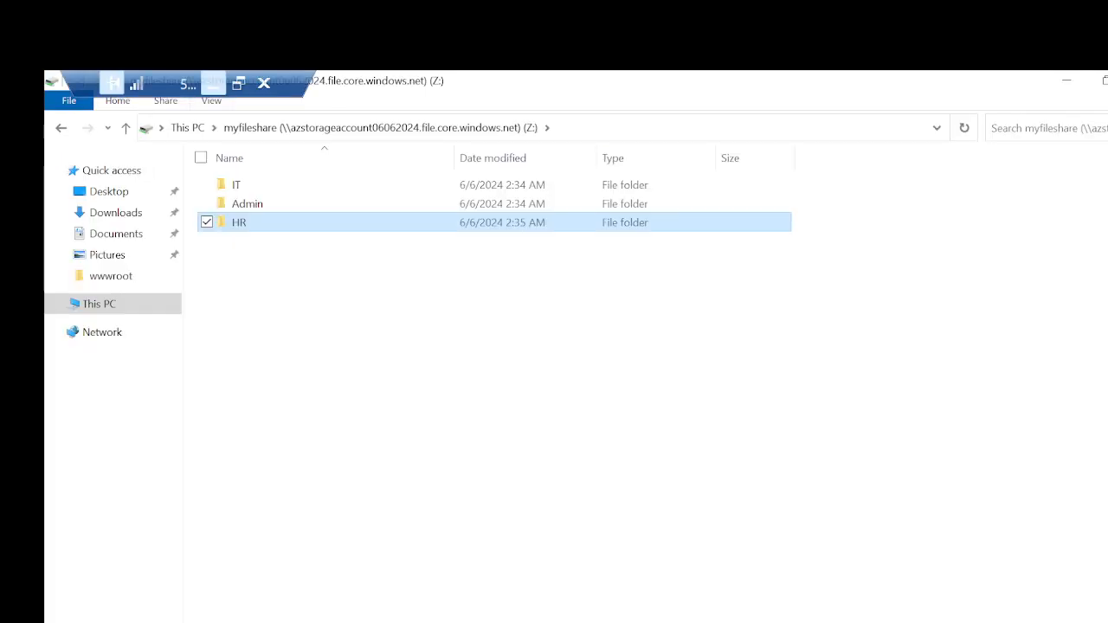
double_click(250, 203)
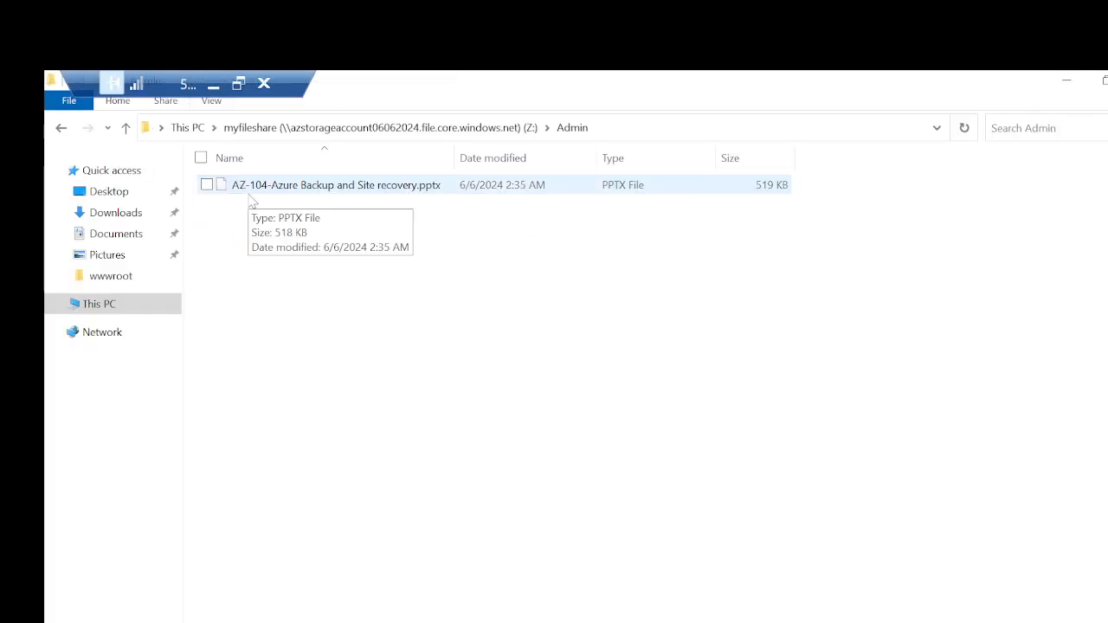
key("alt+Left")
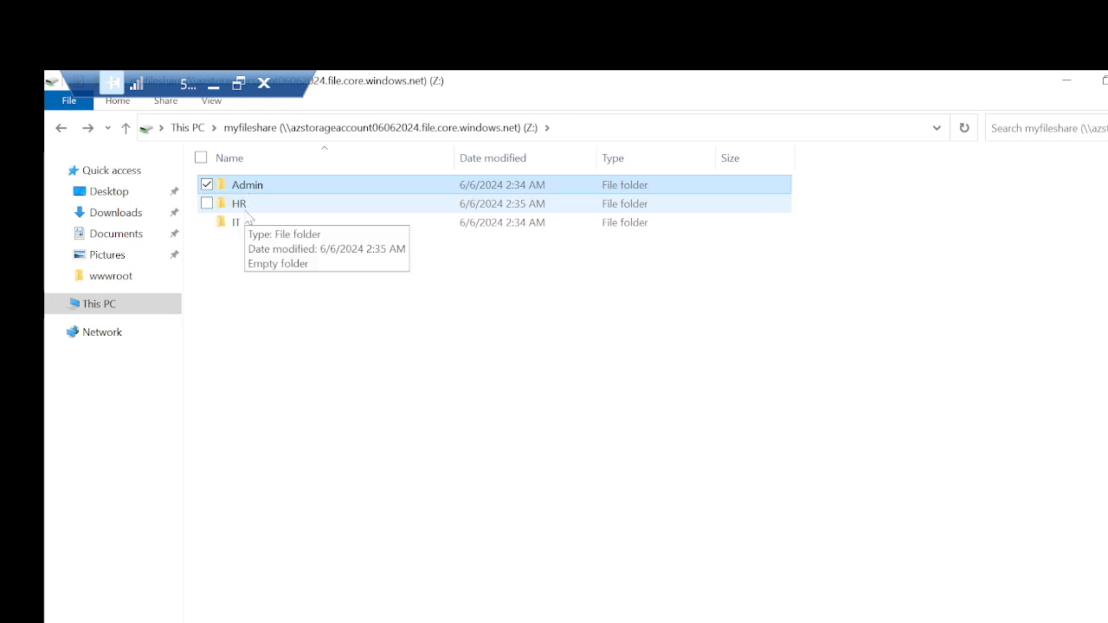
double_click(246, 211)
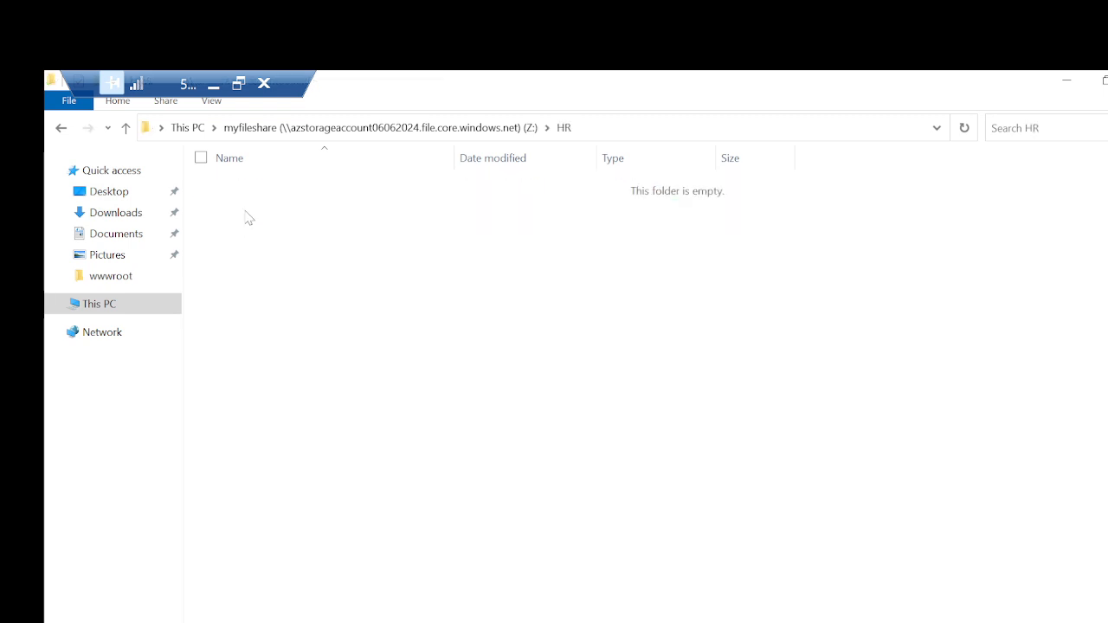
Step: Check the contents of the IT folder and the Admin folder on the mapped Z: drive
left_click(458, 136)
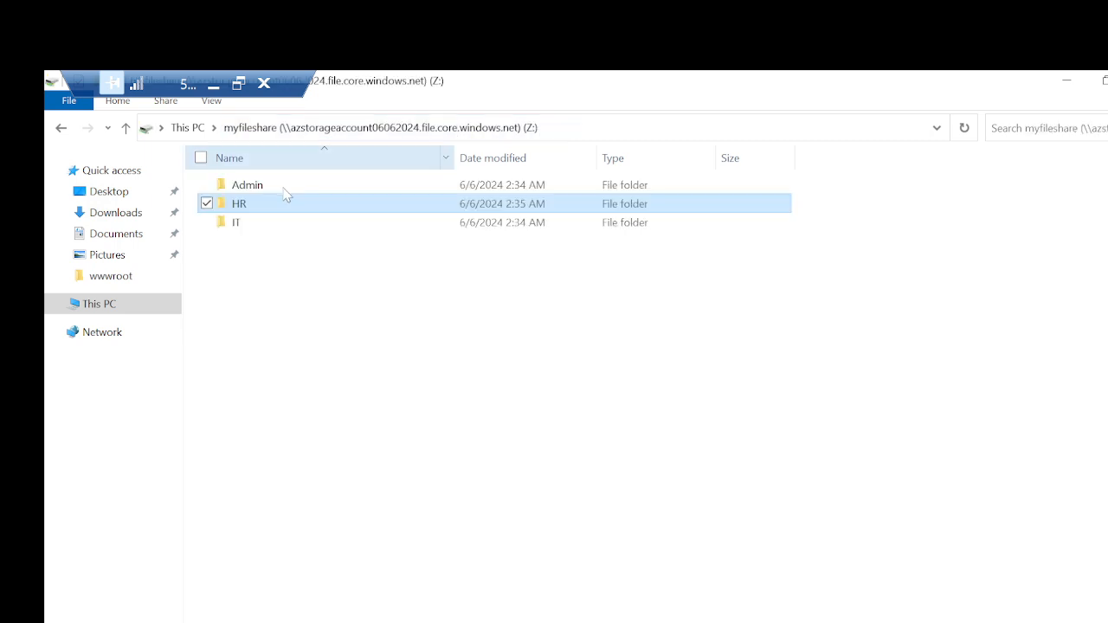
double_click(251, 230)
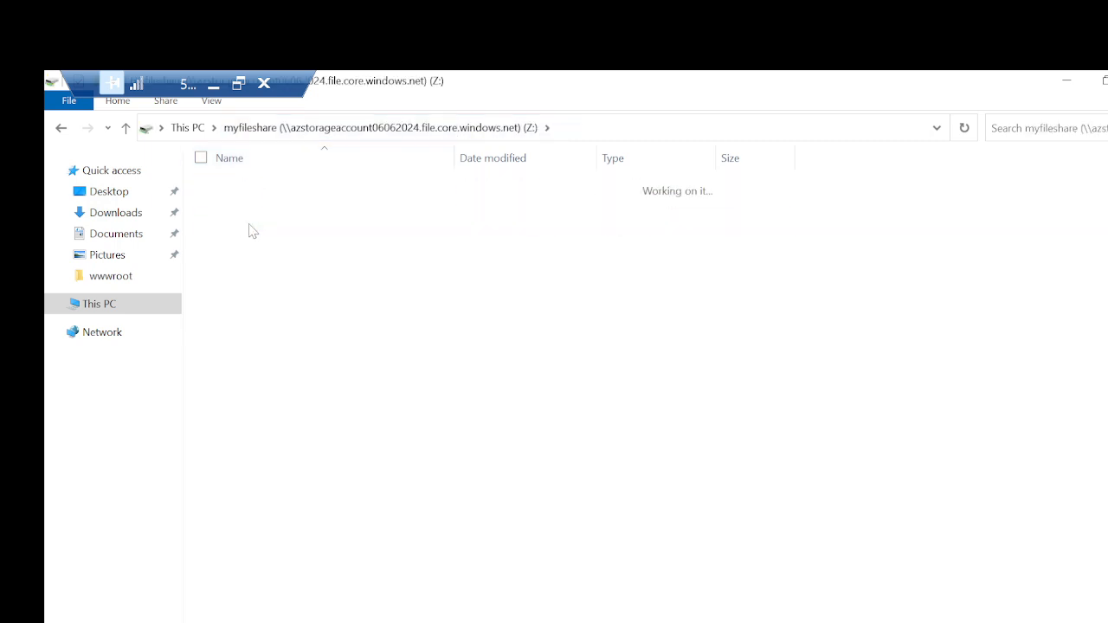
left_click(371, 137)
double_click(274, 187)
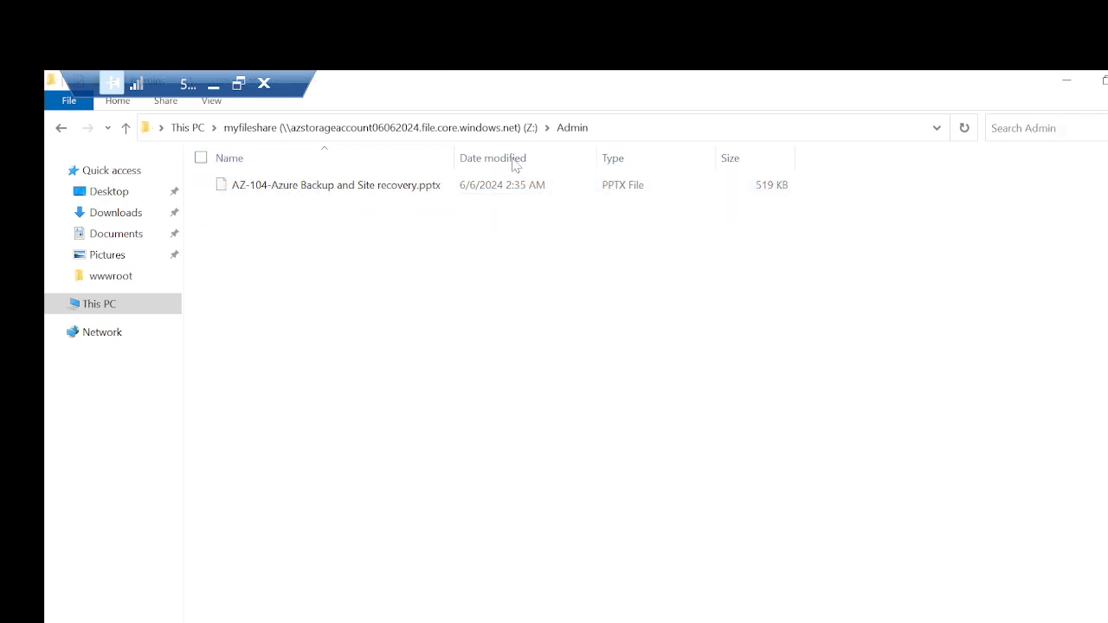
Step: Minimize the remote session, close the Upload files pane, and return to the File shares page of azstorageaccount06062024
left_click(214, 85)
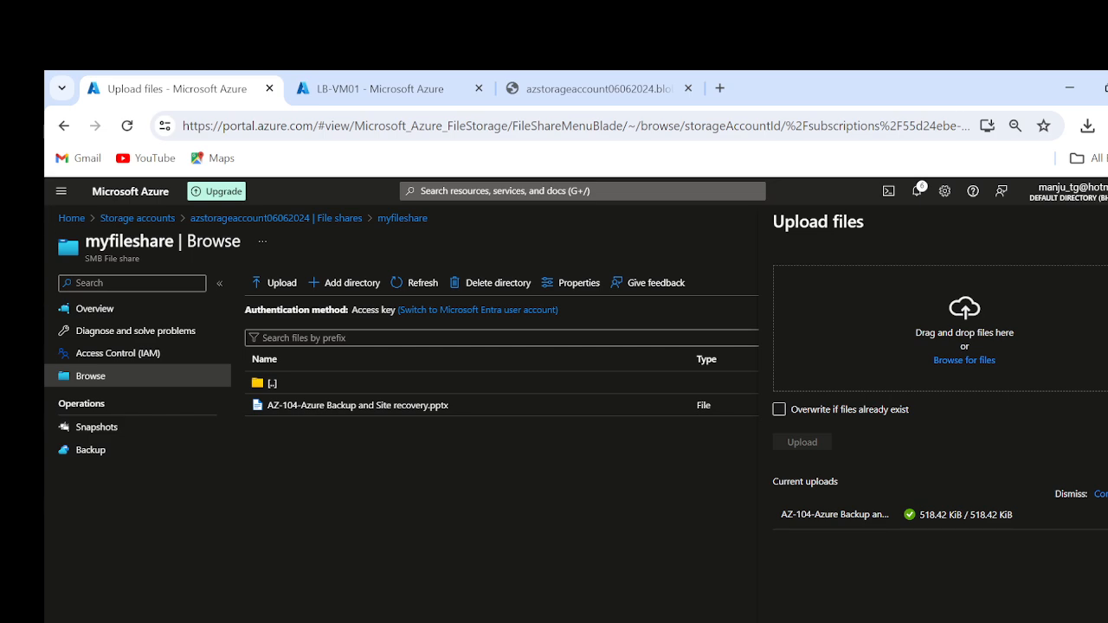
left_click(1107, 222)
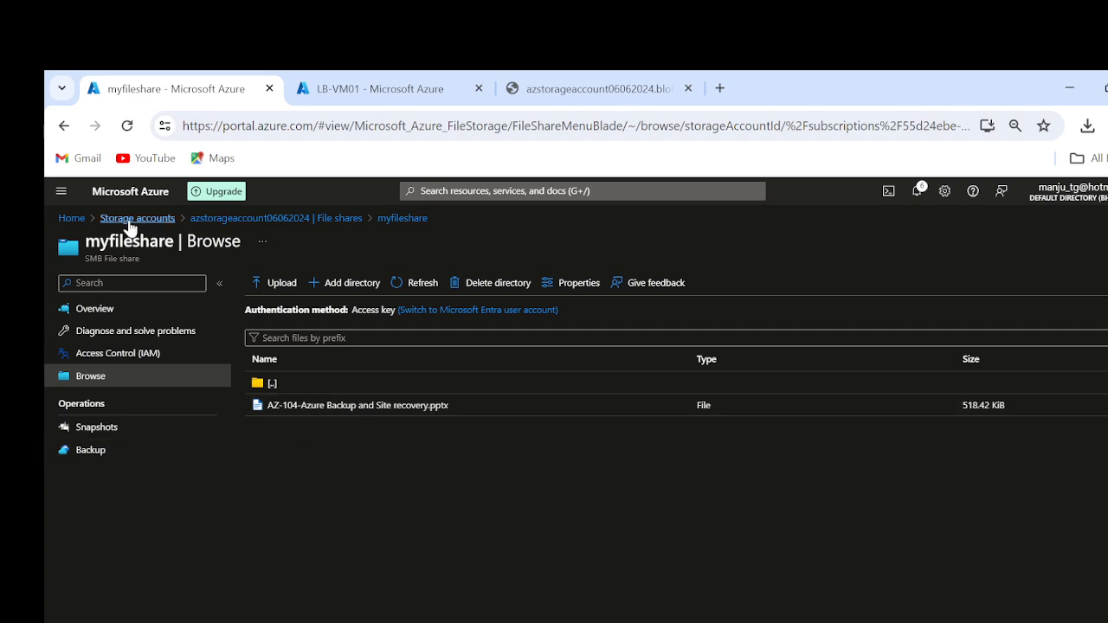
left_click(305, 217)
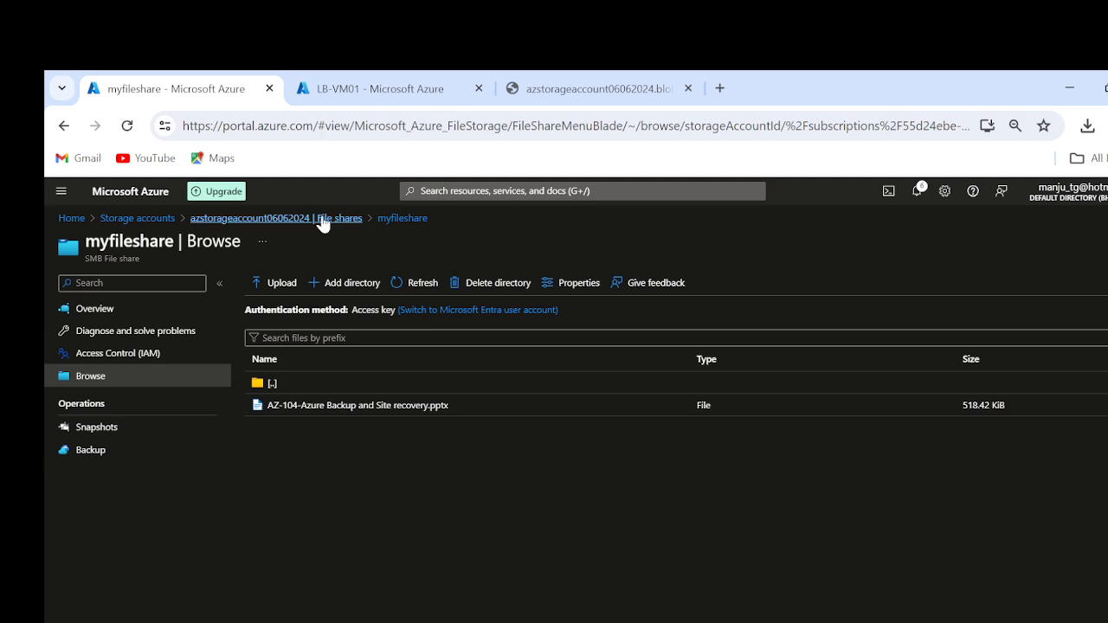
Step: Look through the Containers, Queues and Tables pages of azstorageaccount06062024
left_click(134, 481)
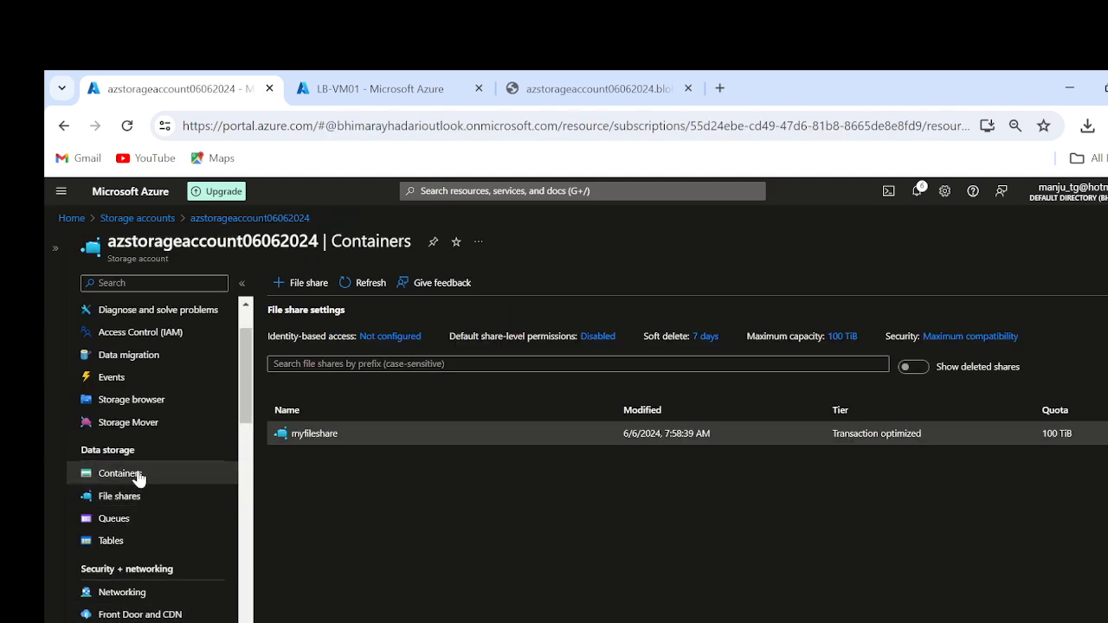
left_click(131, 520)
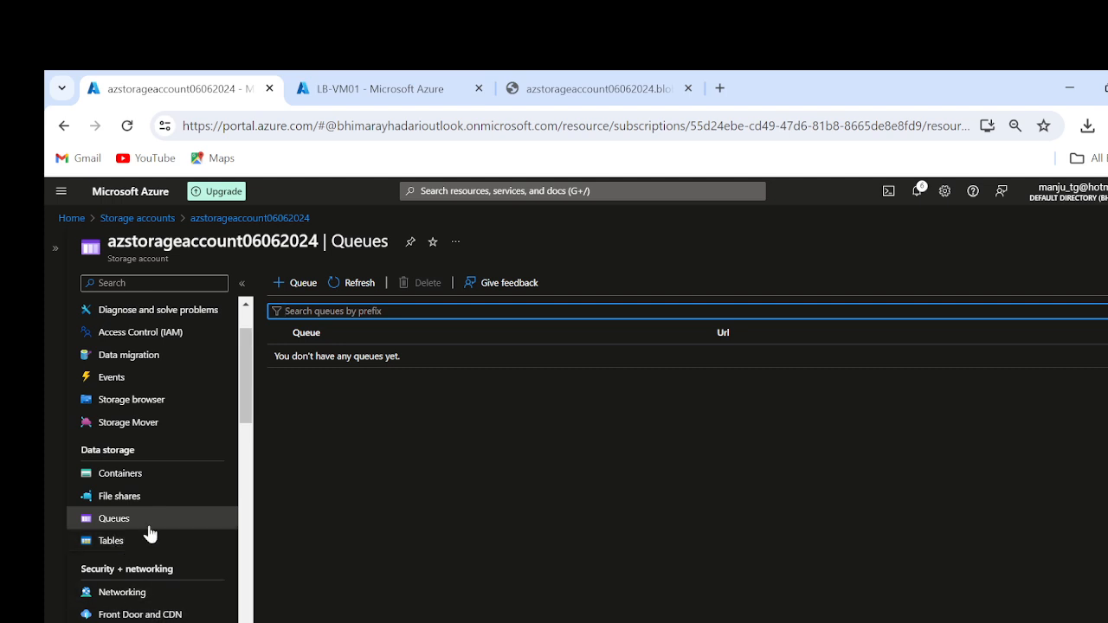
left_click(117, 543)
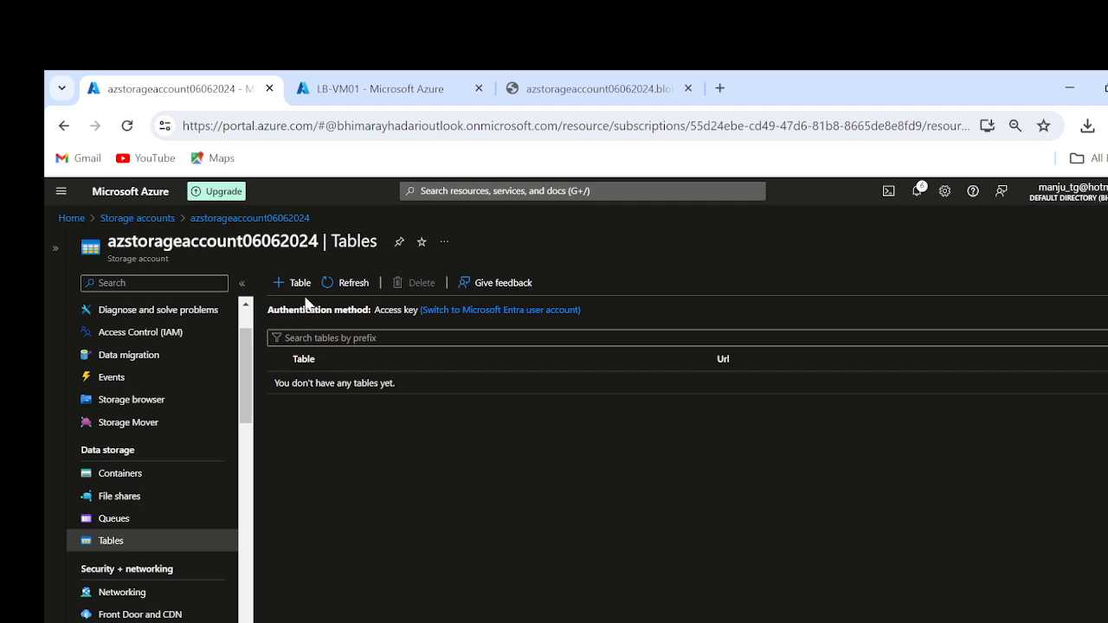
left_click(132, 523)
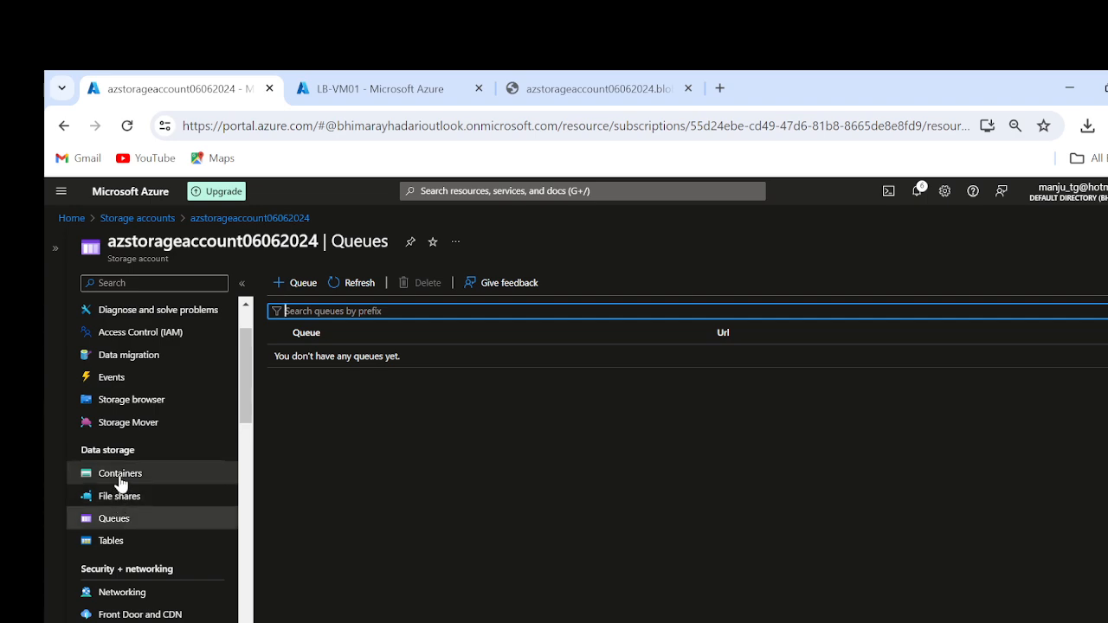
Step: Open the properties of myfileshare from the storage account's file shares and bring up its Connect pane
left_click(117, 500)
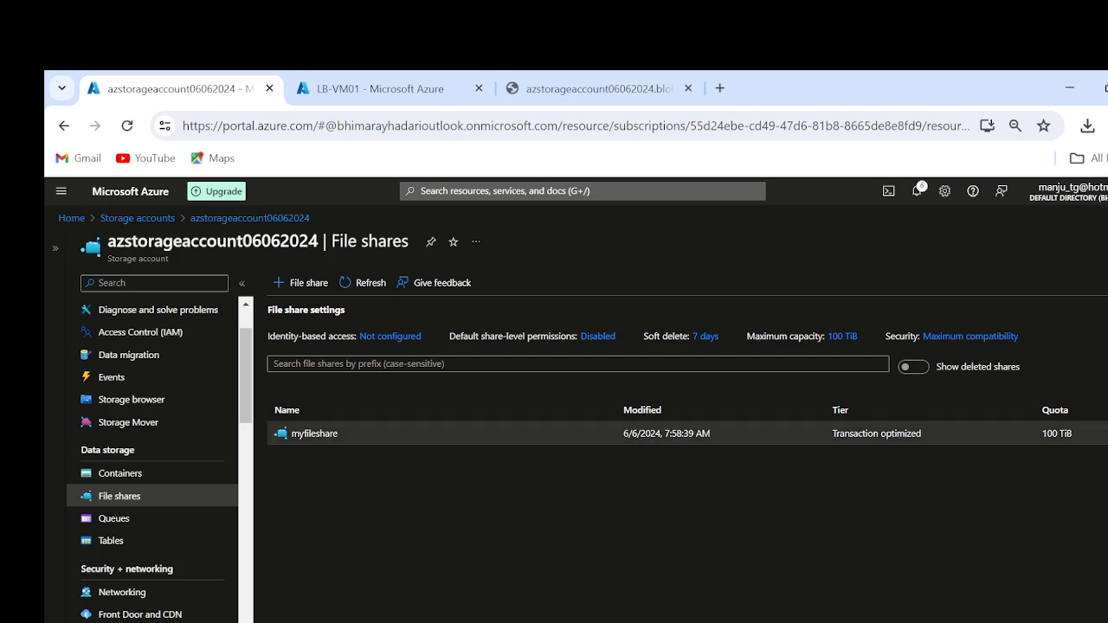
left_click(1097, 434)
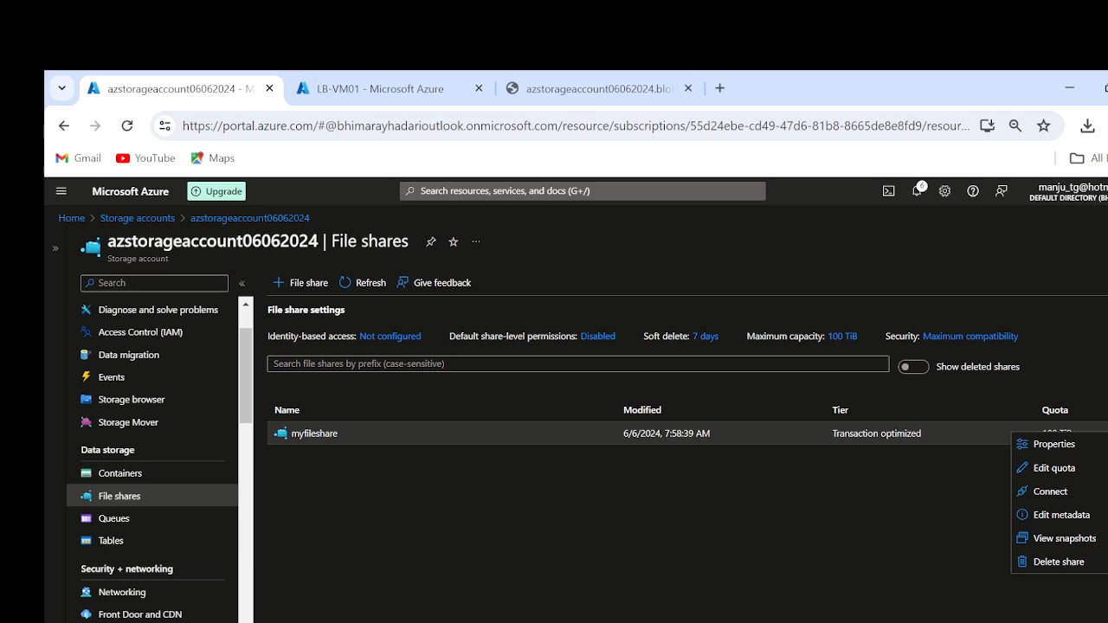
left_click(1098, 446)
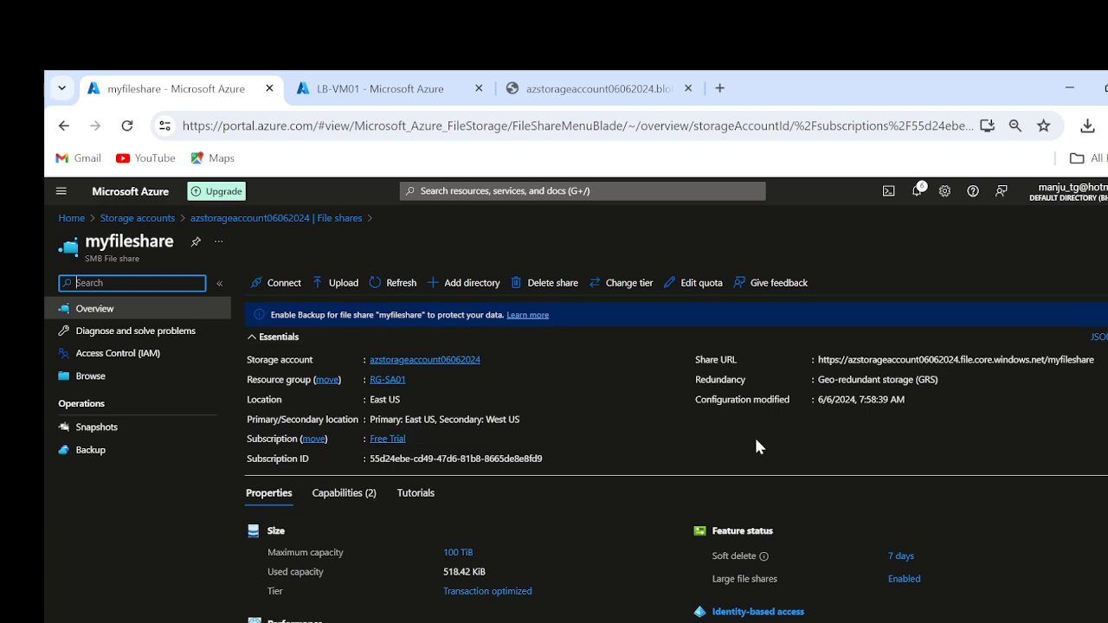
scroll(755, 440, "down", 1)
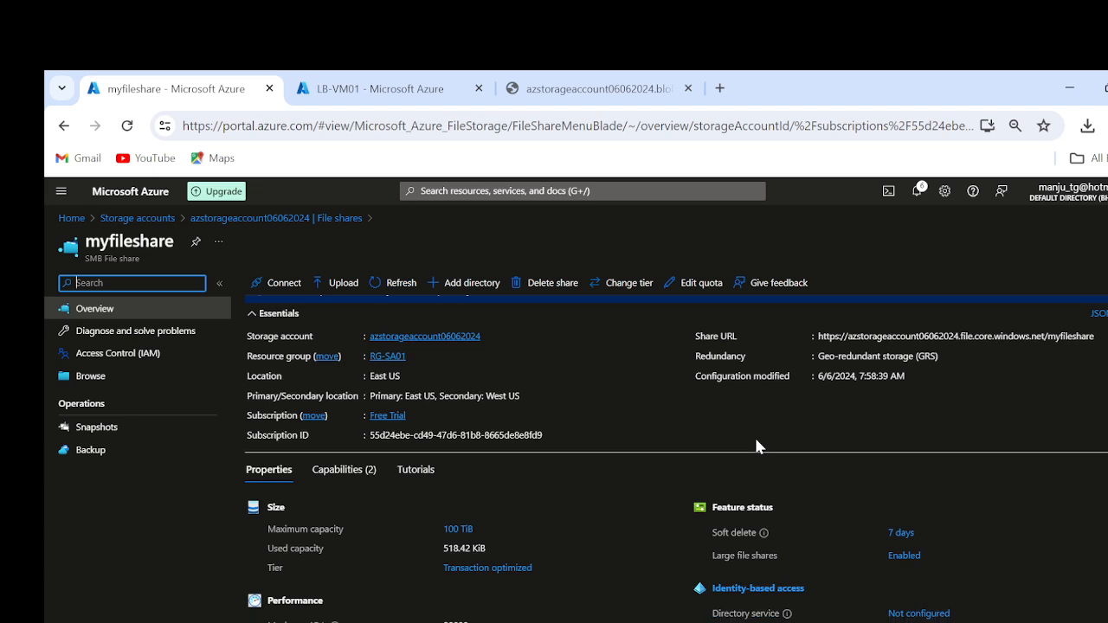
left_click(279, 282)
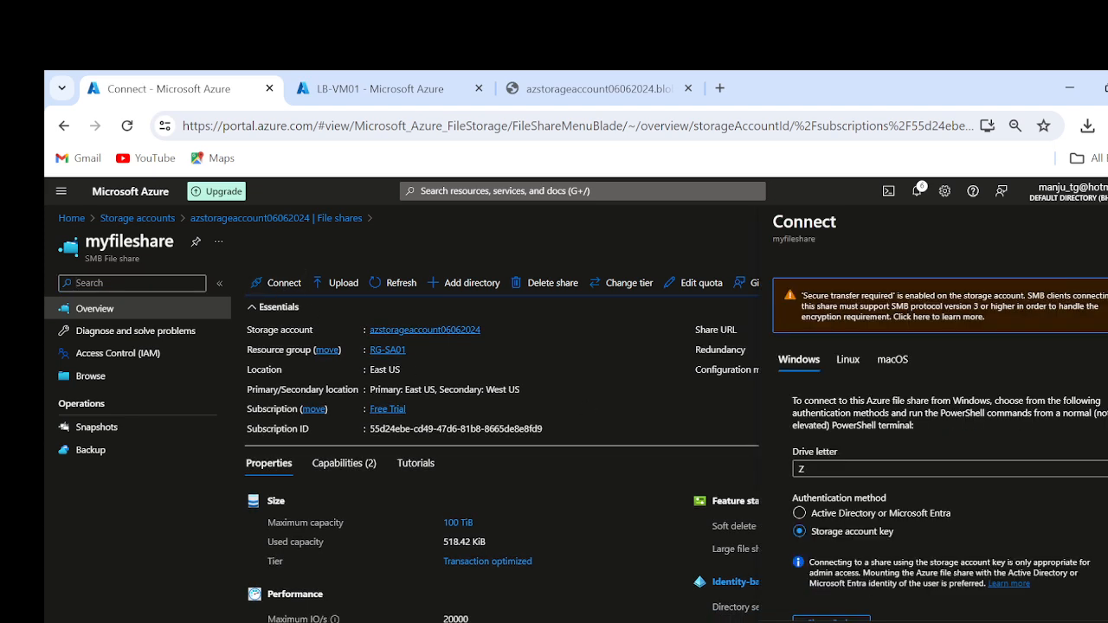
Step: Set the Windows connection's drive letter to U, show the storage account key script, and copy it
left_click(1039, 474)
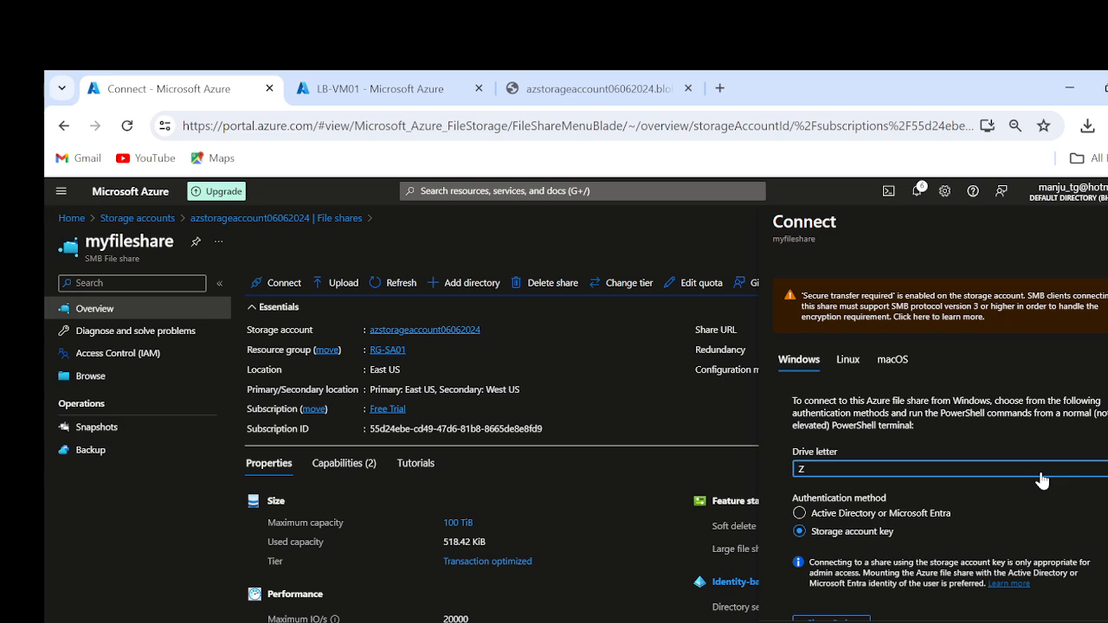
left_click(1041, 475)
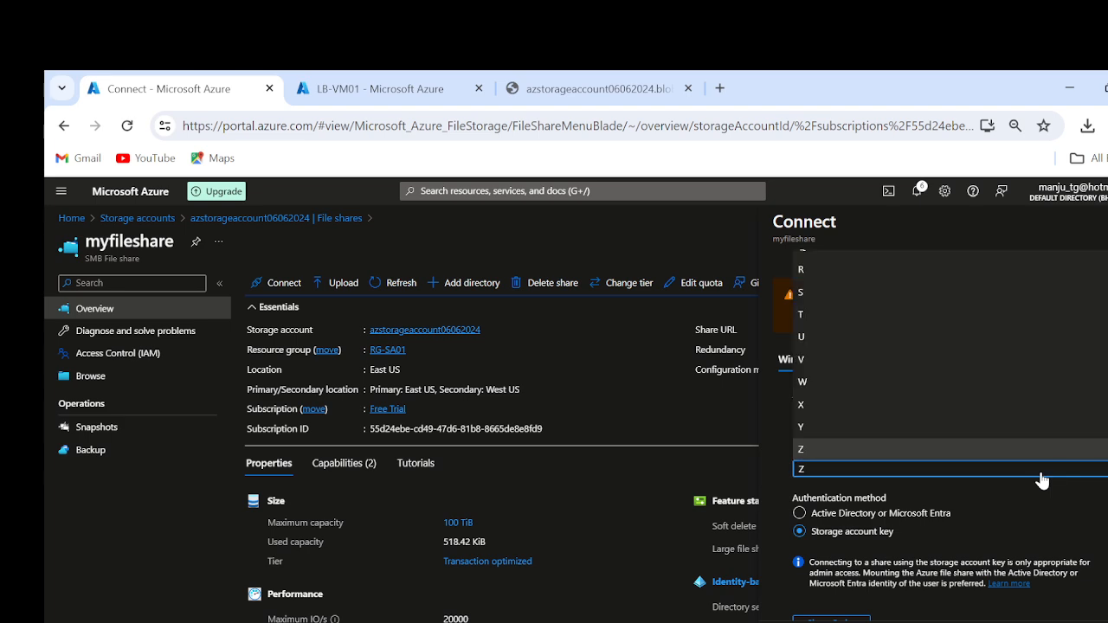
left_click(828, 338)
scroll(1064, 558, "down", 3)
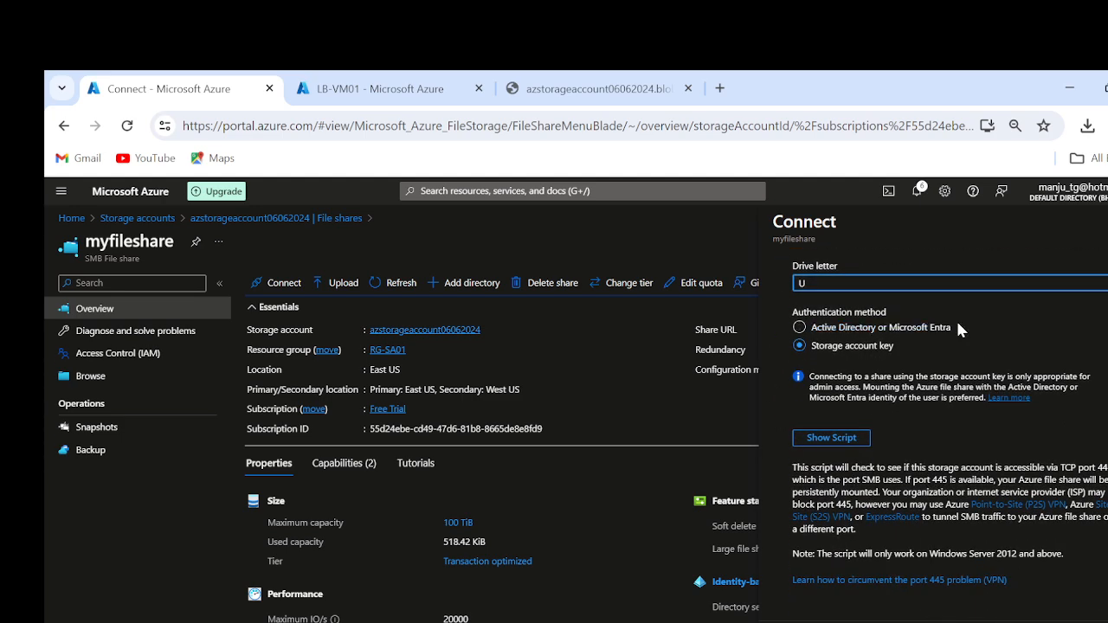
scroll(865, 334, "up", 3)
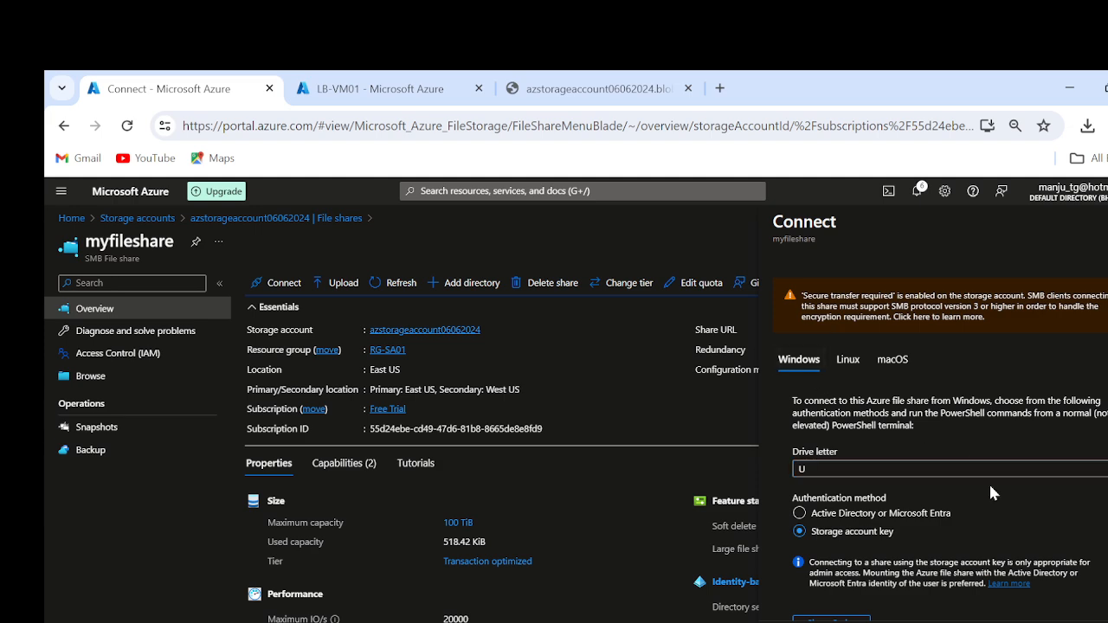
scroll(952, 494, "down", 2)
left_click(822, 500)
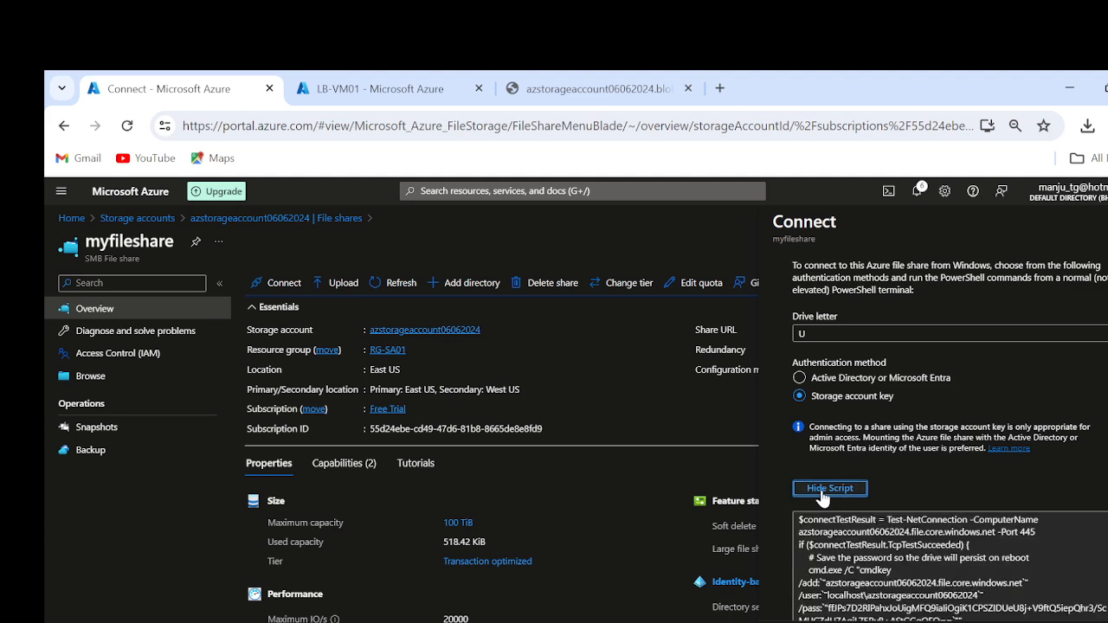
scroll(822, 500, "down", 2)
scroll(949, 450, "down", 2)
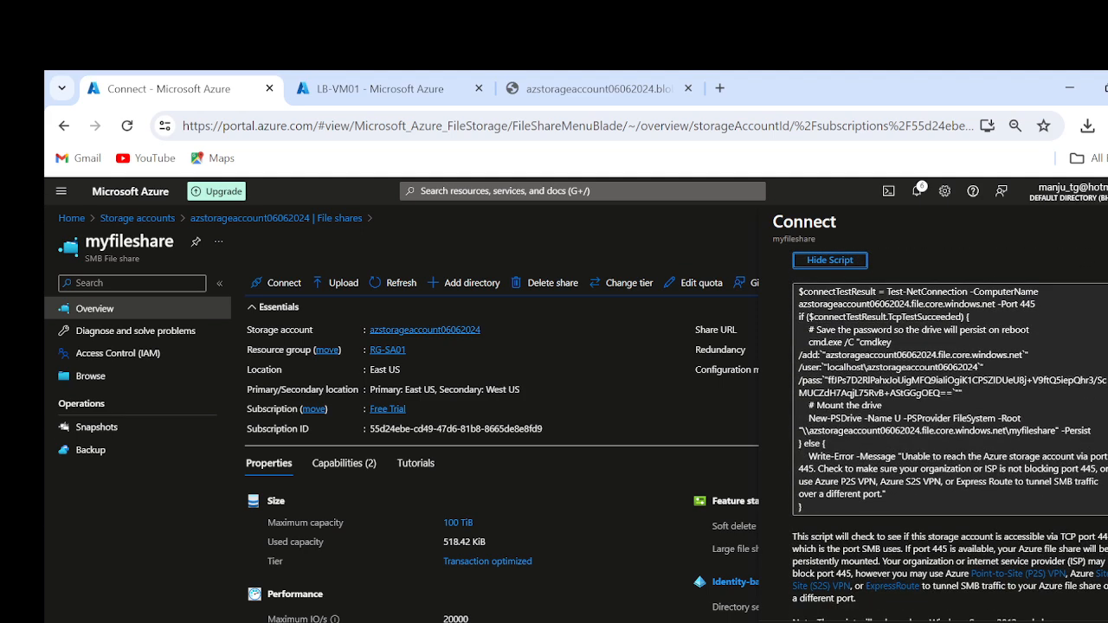
left_click(1107, 504)
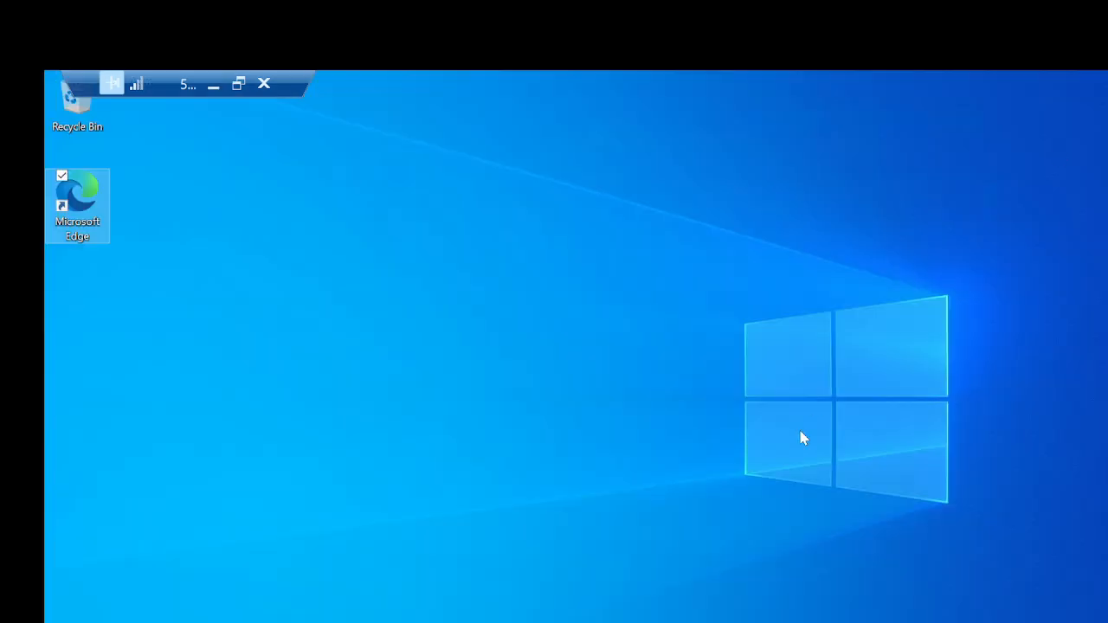
Step: Open Windows PowerShell ISE in the LB-VM01 remote session
key("super+r")
key("BackSpace")
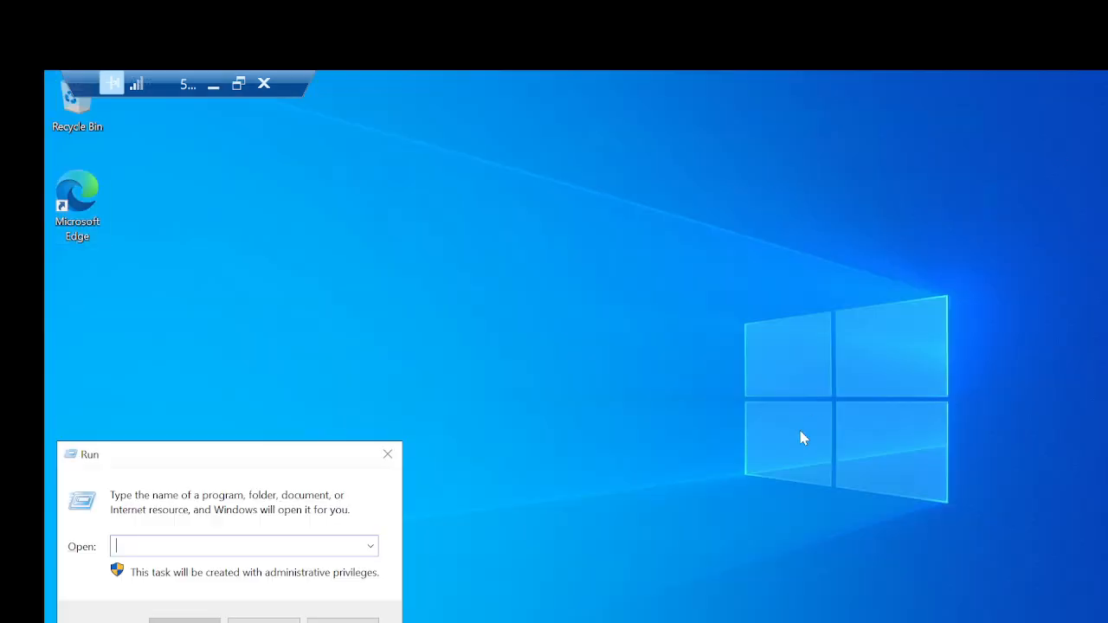
key("super")
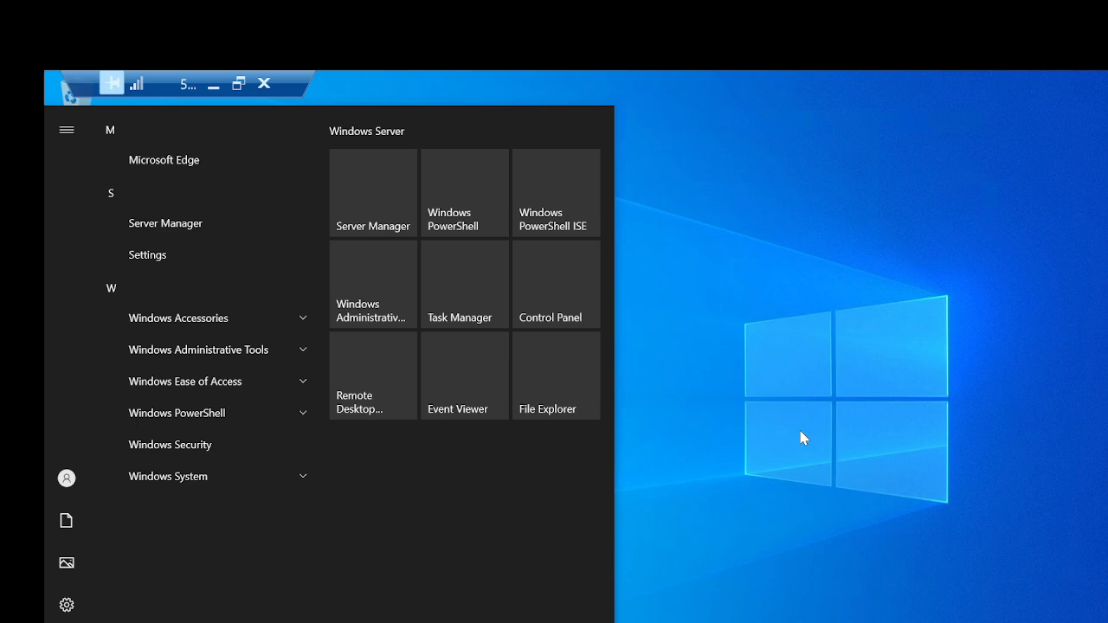
type("po")
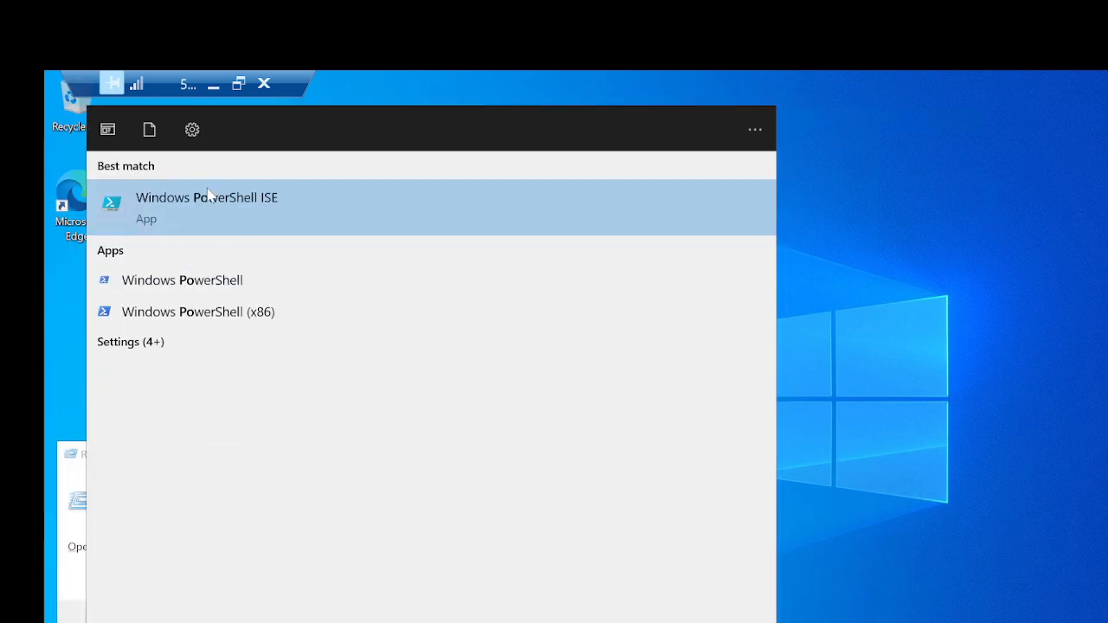
left_click(208, 191)
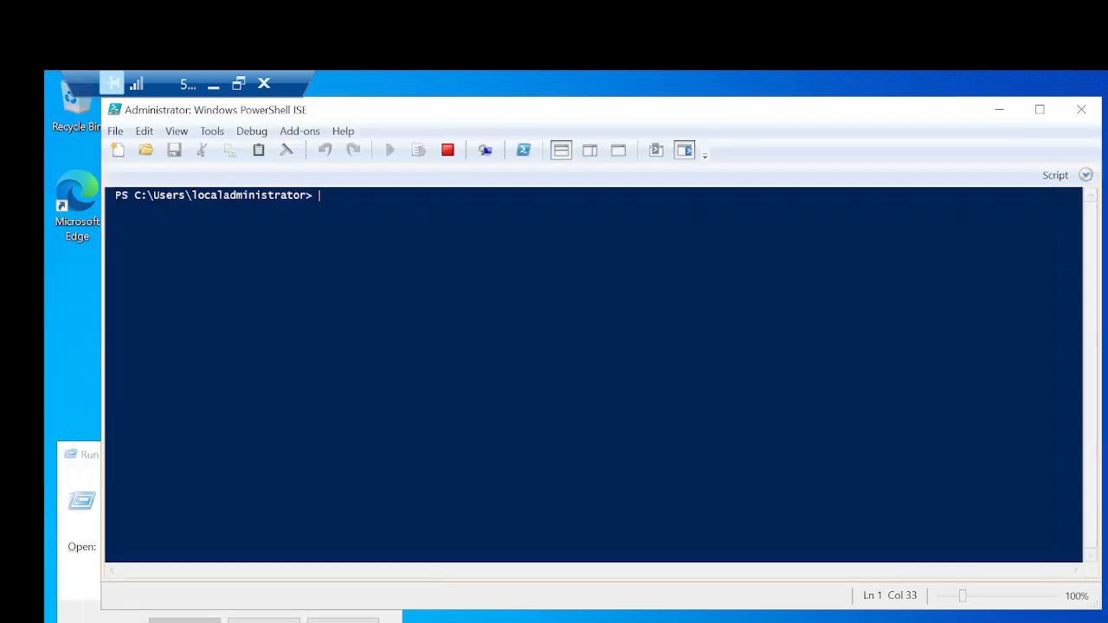
Step: Show the script pane above the console, paste the connection script containing the storage account key, and run it
left_click(594, 154)
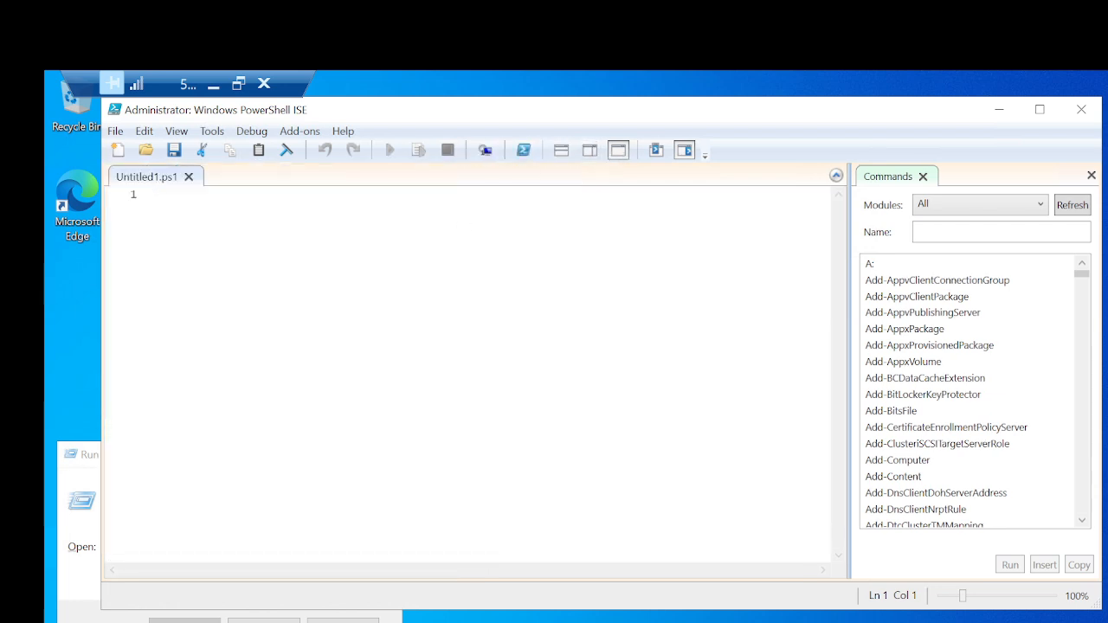
left_click(563, 152)
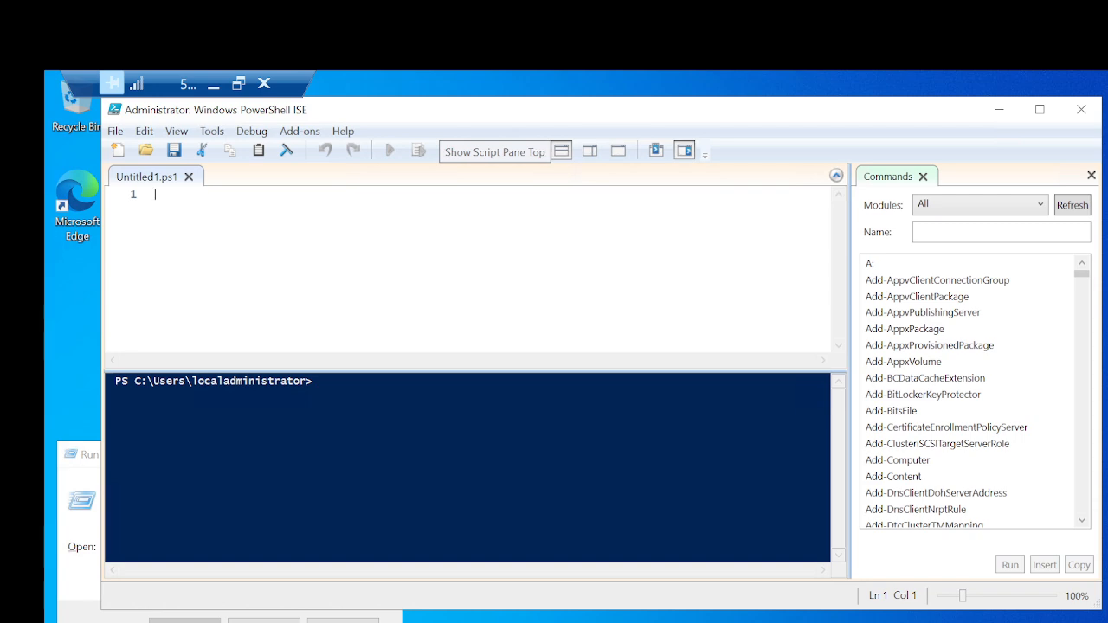
key("ctrl+v")
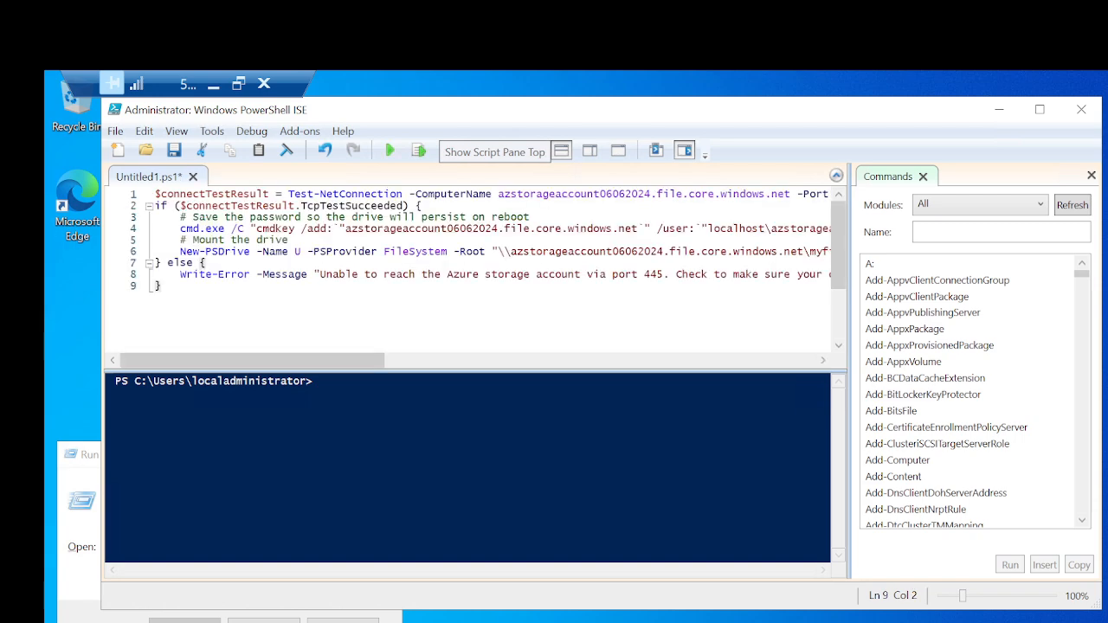
left_click(389, 150)
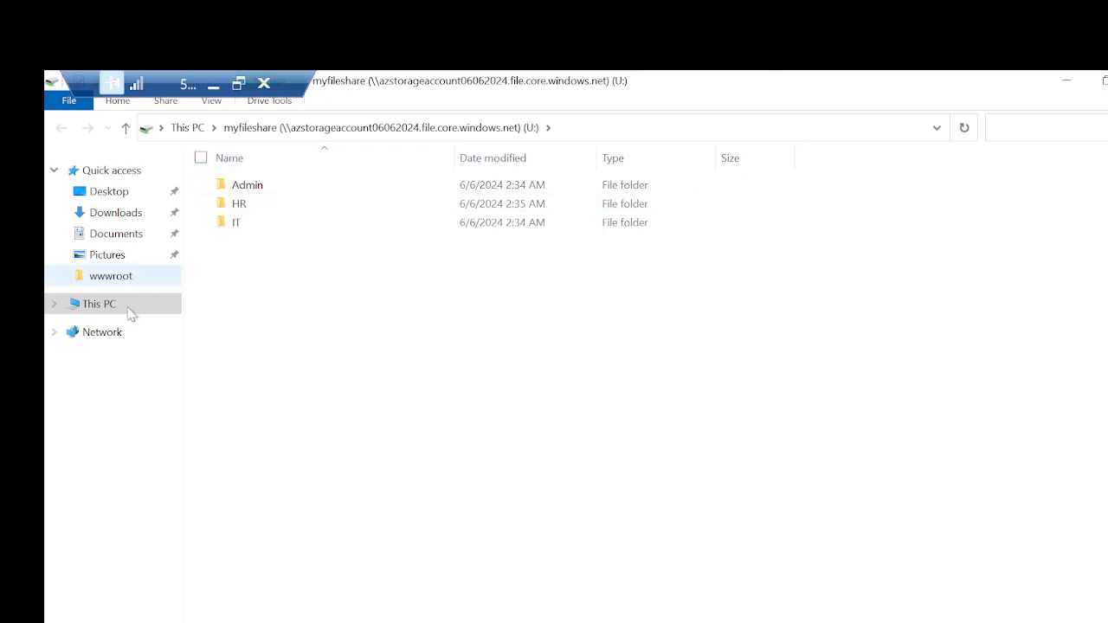
Step: Inspect the two myfileshare network drives under This PC and open the Z: drive to compare its folders
left_click(84, 307)
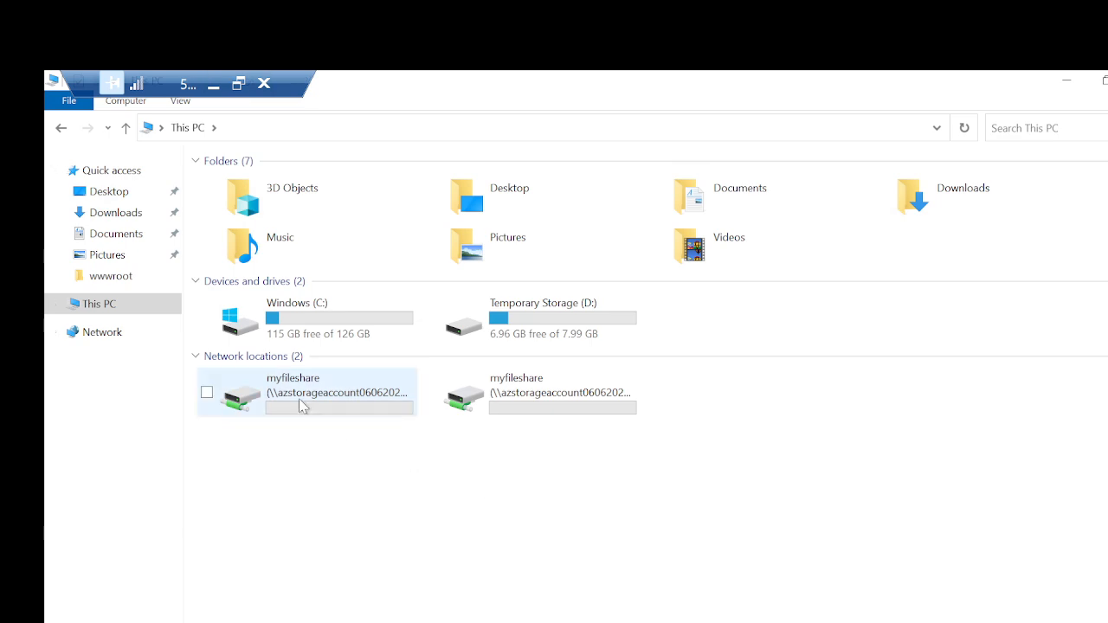
mouse_move(301, 405)
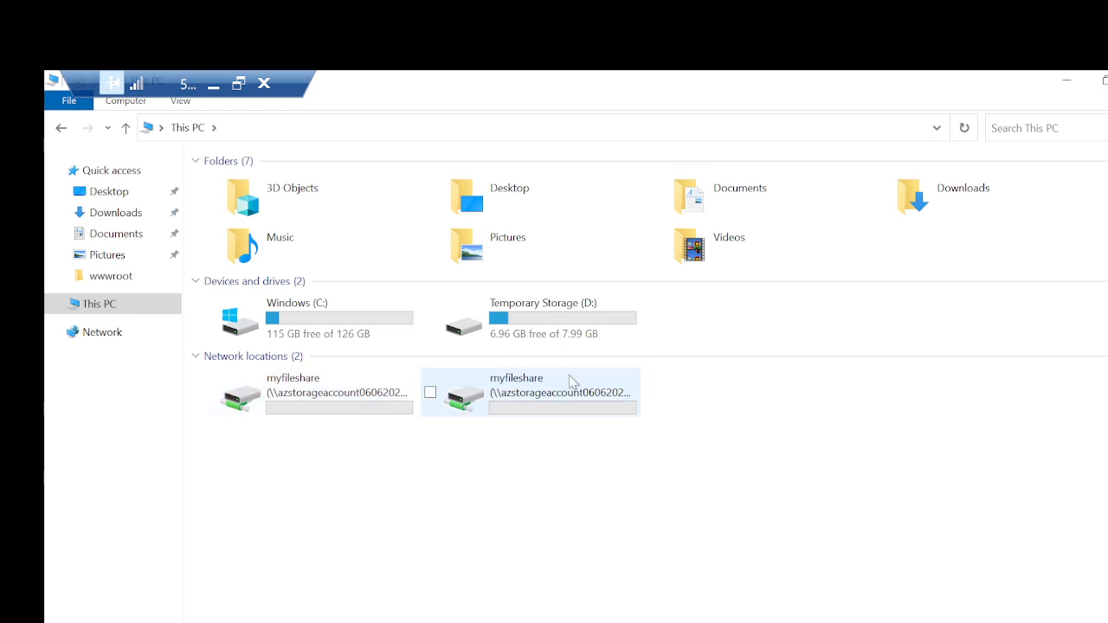
mouse_move(547, 401)
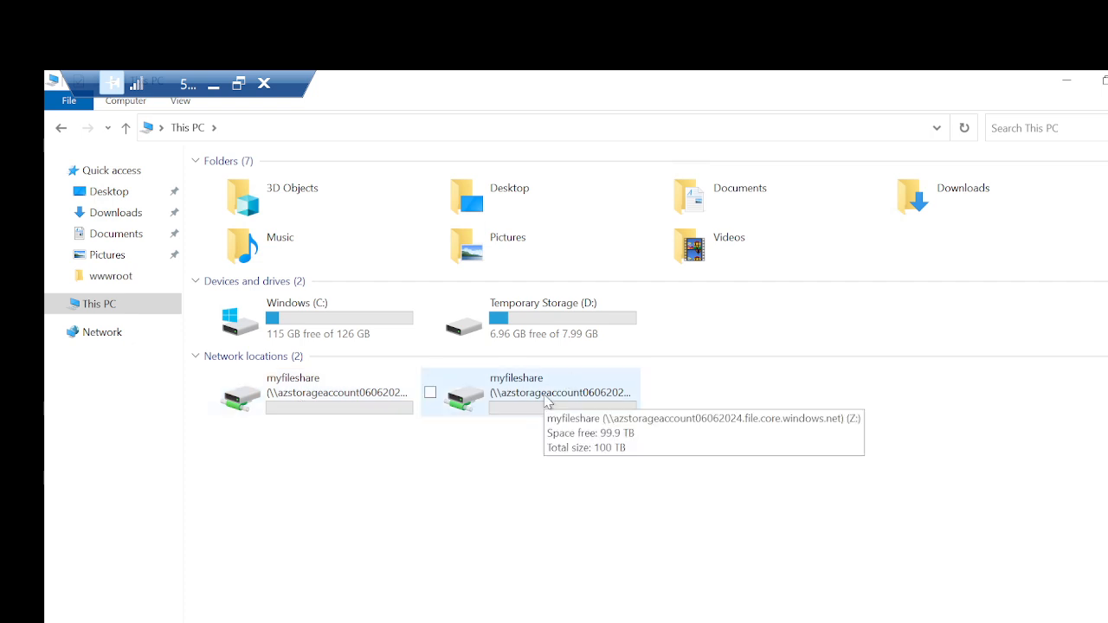
double_click(547, 401)
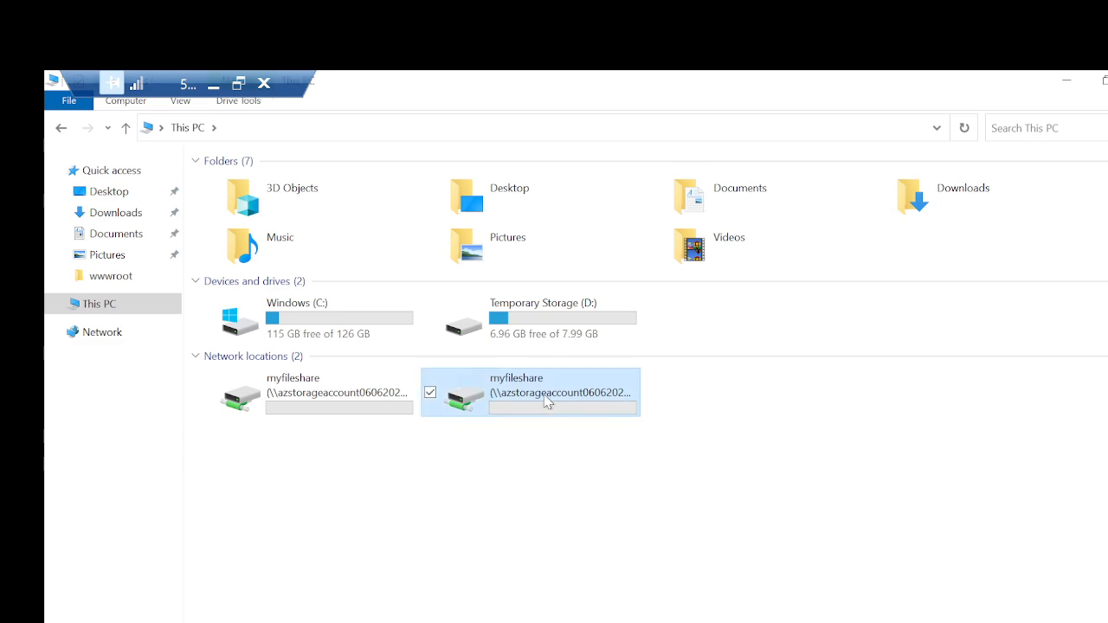
Step: Minimize the remote session and open the Lifecycle management page of azstorageaccount06062024 in the Azure portal
left_click(214, 86)
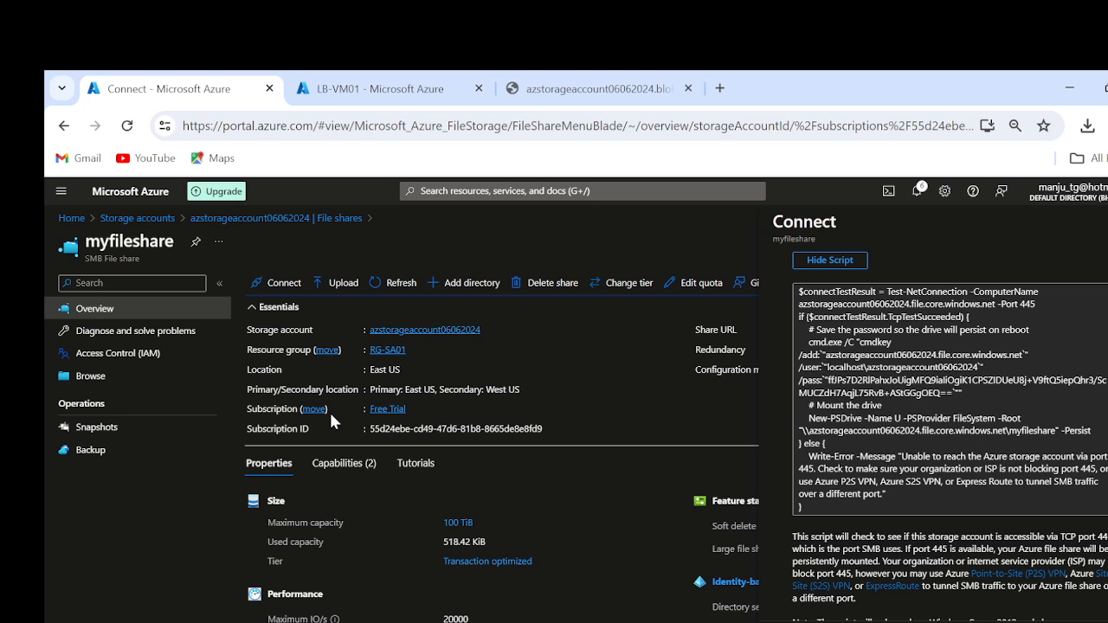
left_click(115, 222)
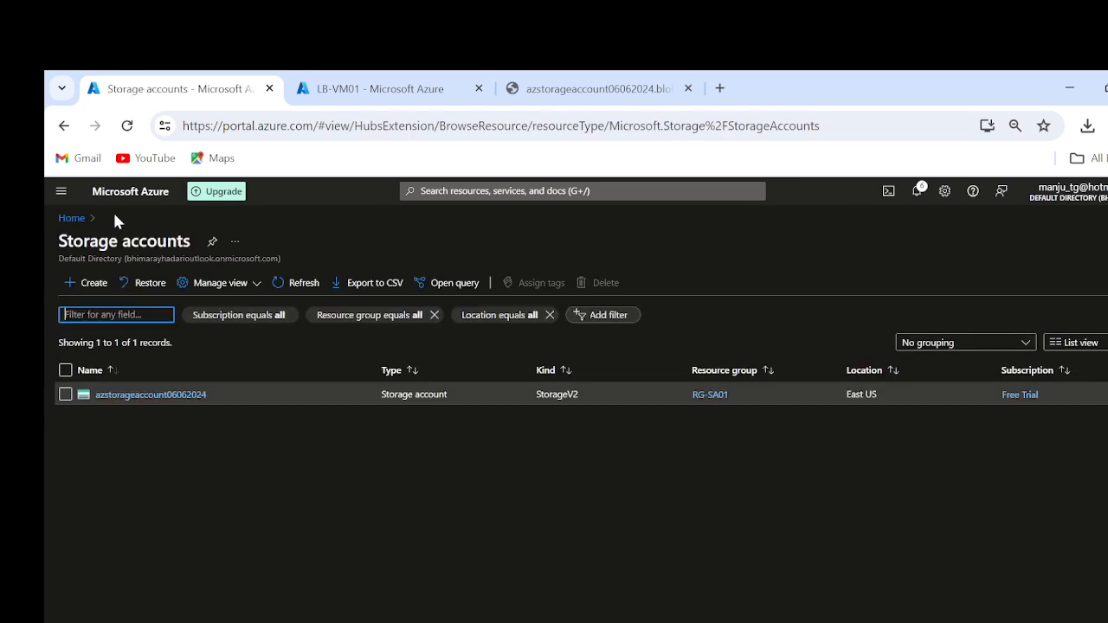
left_click(126, 398)
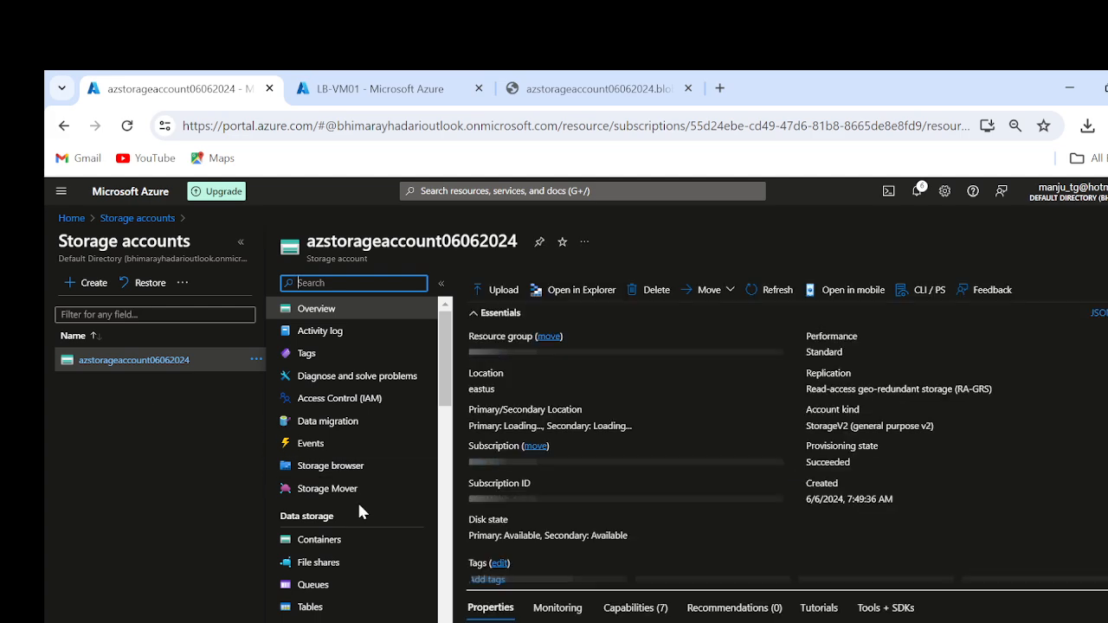
scroll(358, 511, "down", 2)
scroll(358, 510, "down", 2)
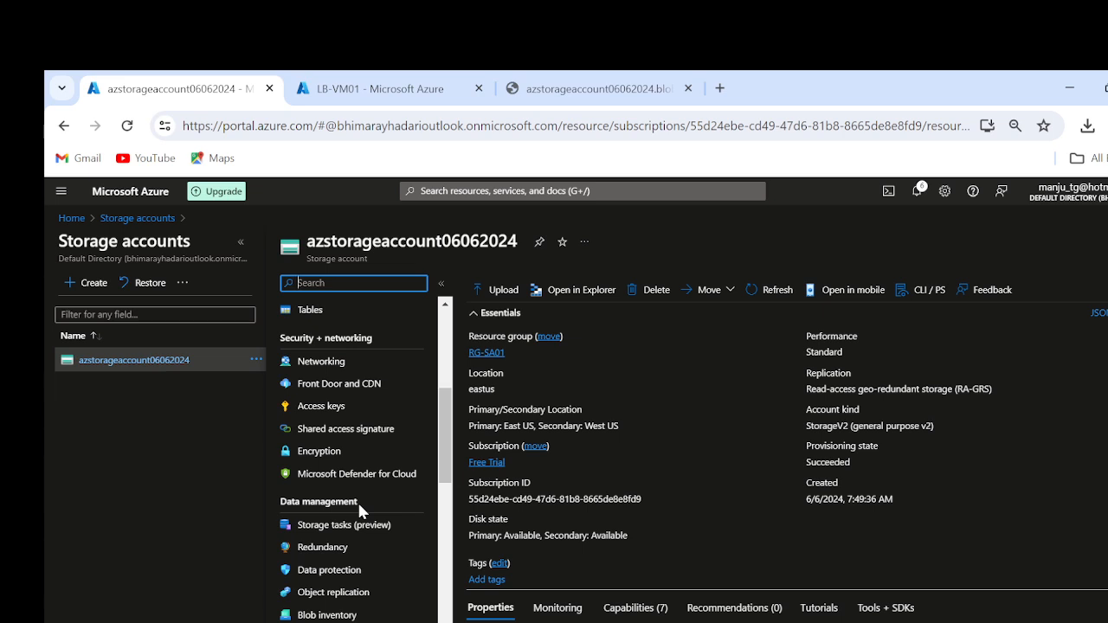
scroll(359, 510, "down", 1)
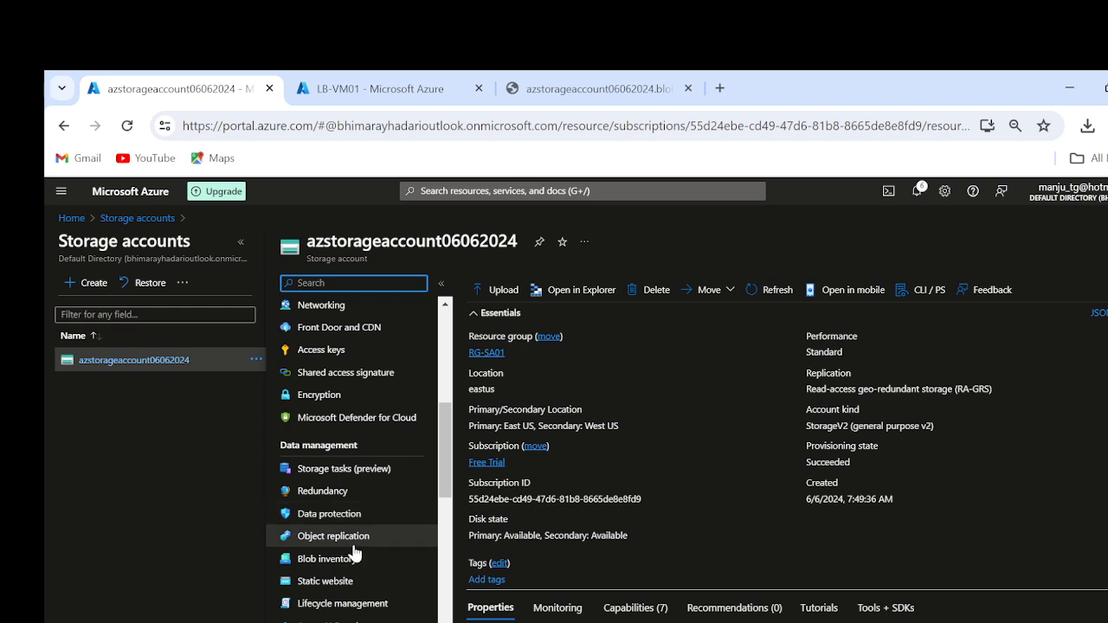
left_click(347, 609)
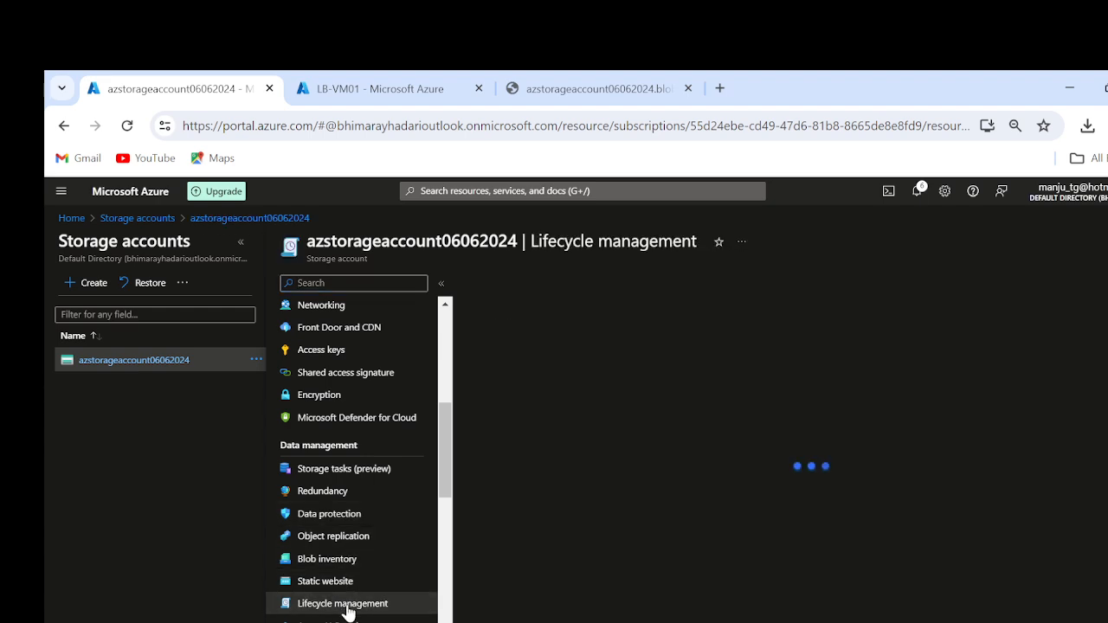
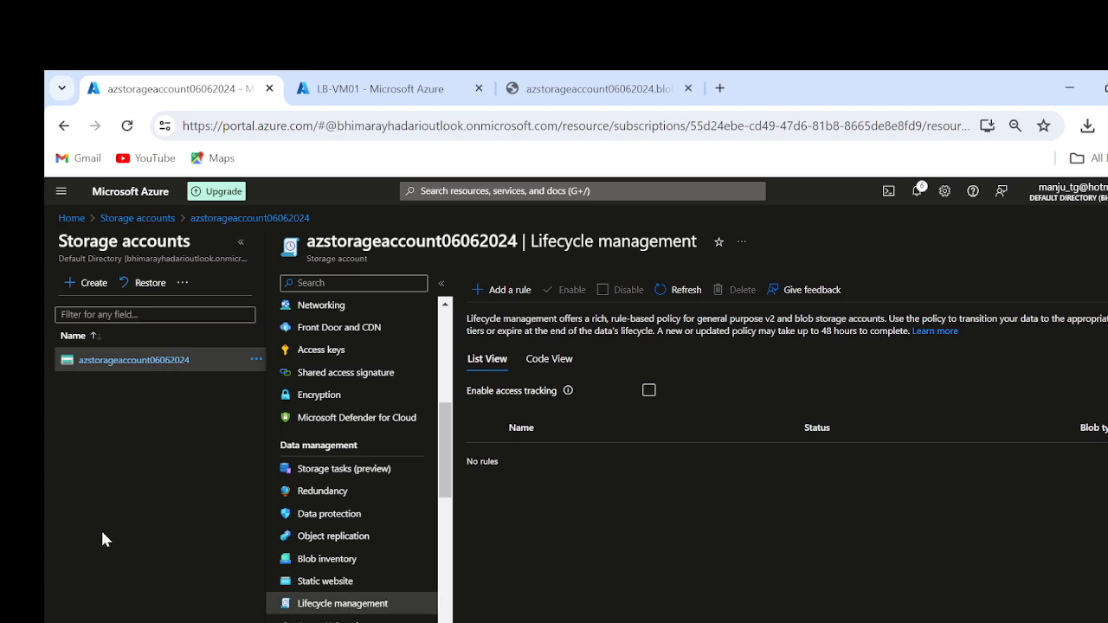
Step: Start a lifecycle rule named my-prd-data-rule for all block base blobs and continue to its Base blobs conditions
left_click(510, 289)
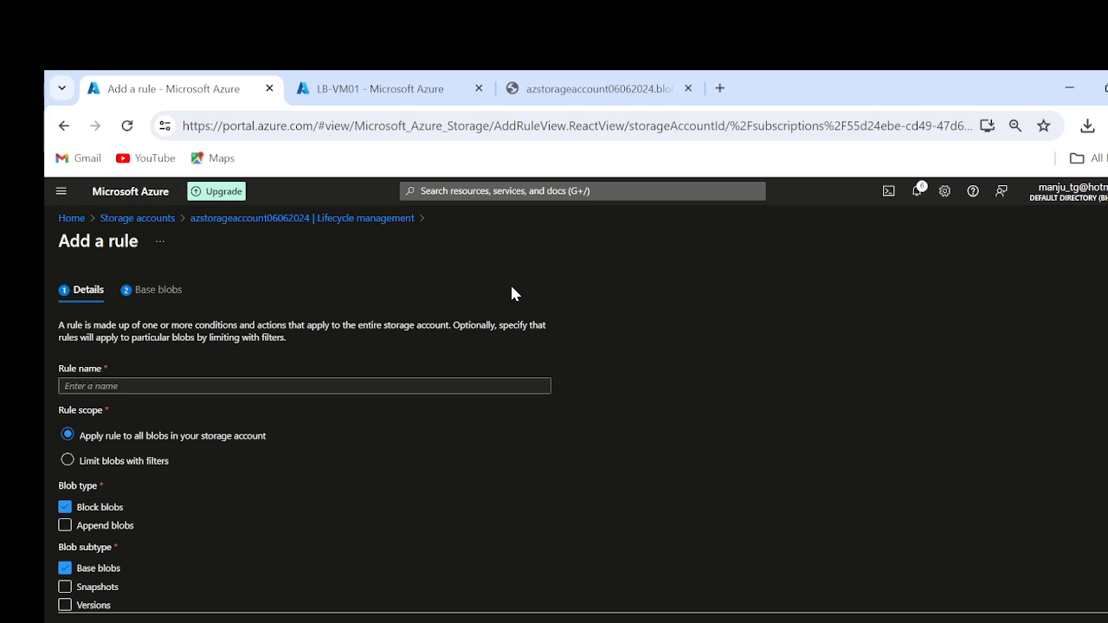
left_click(173, 386)
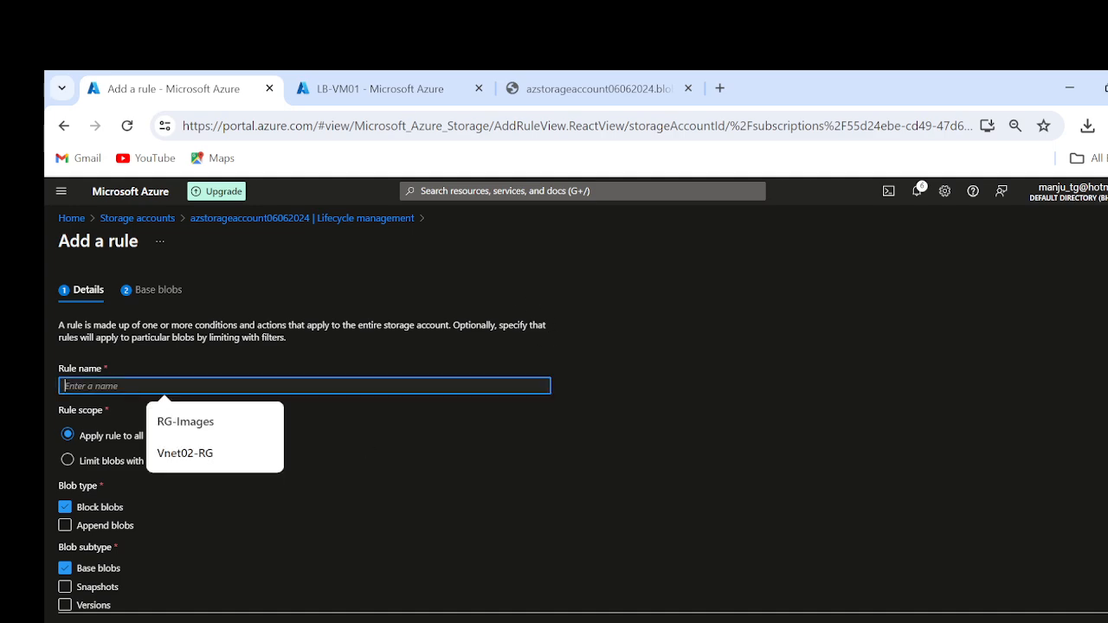
type("m")
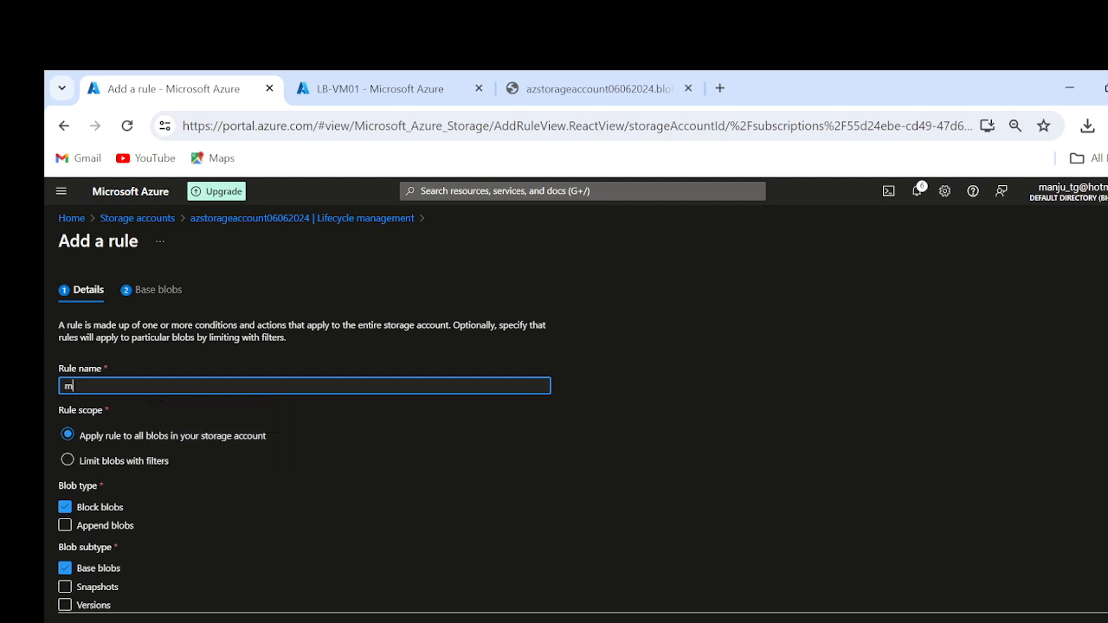
type("y-prd-data-rule")
scroll(322, 526, "down", 1)
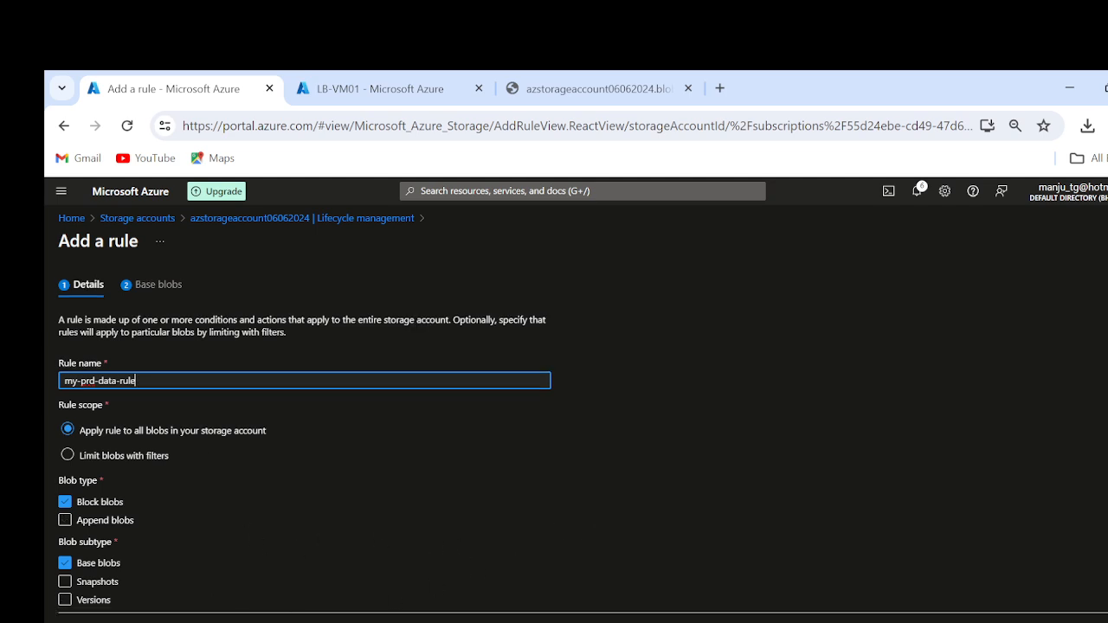
left_click(164, 621)
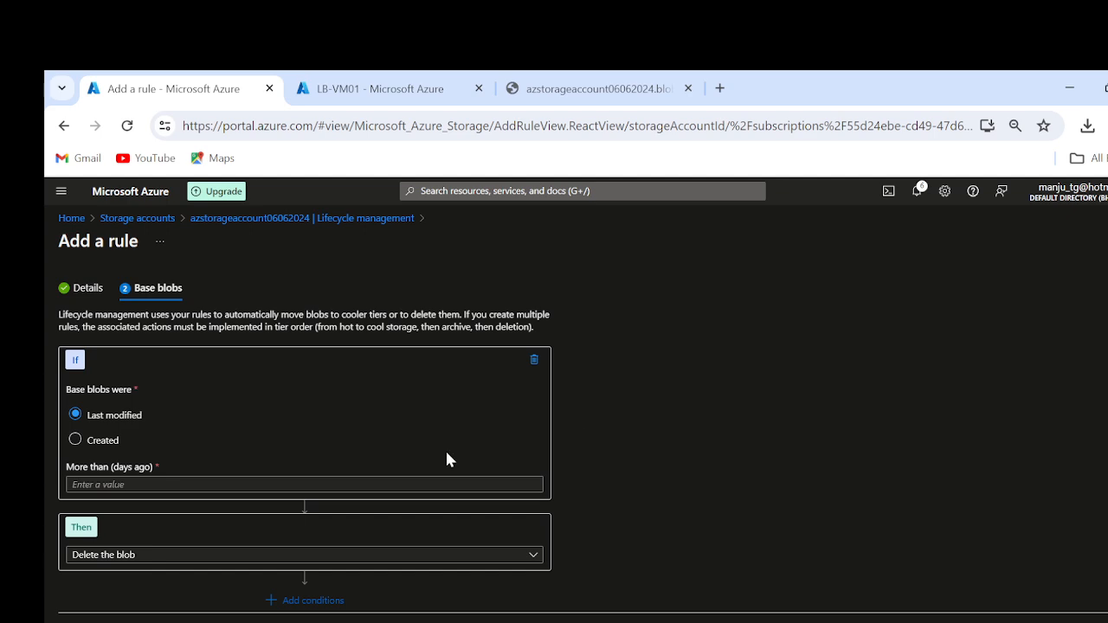
Step: Set the rule to move base blobs last modified more than 45 days ago to cold storage
left_click(109, 484)
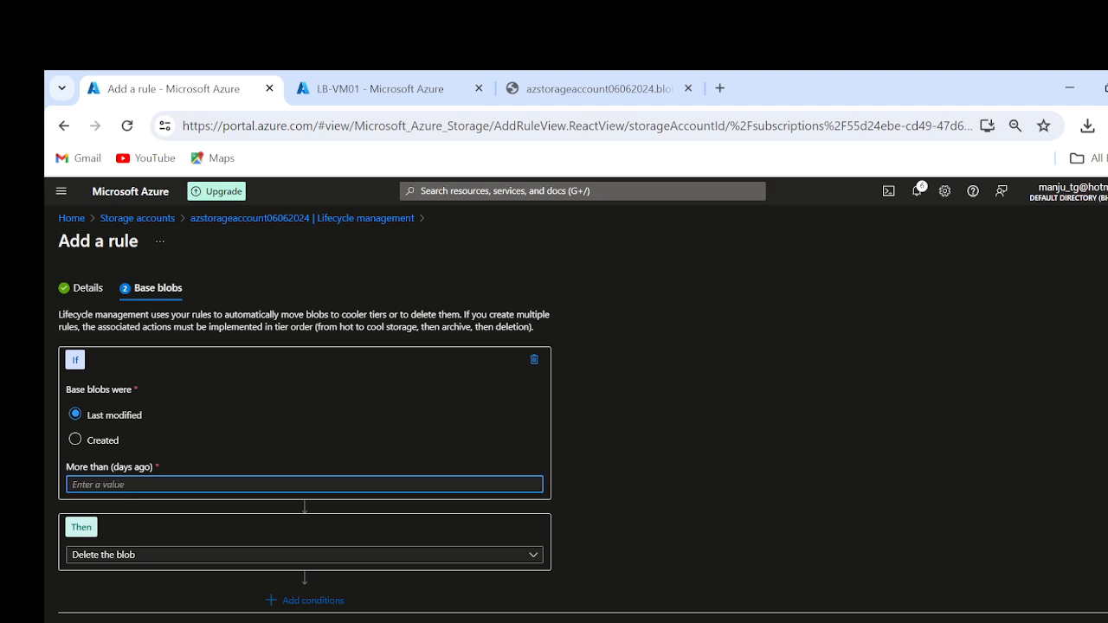
type("45")
left_click(109, 558)
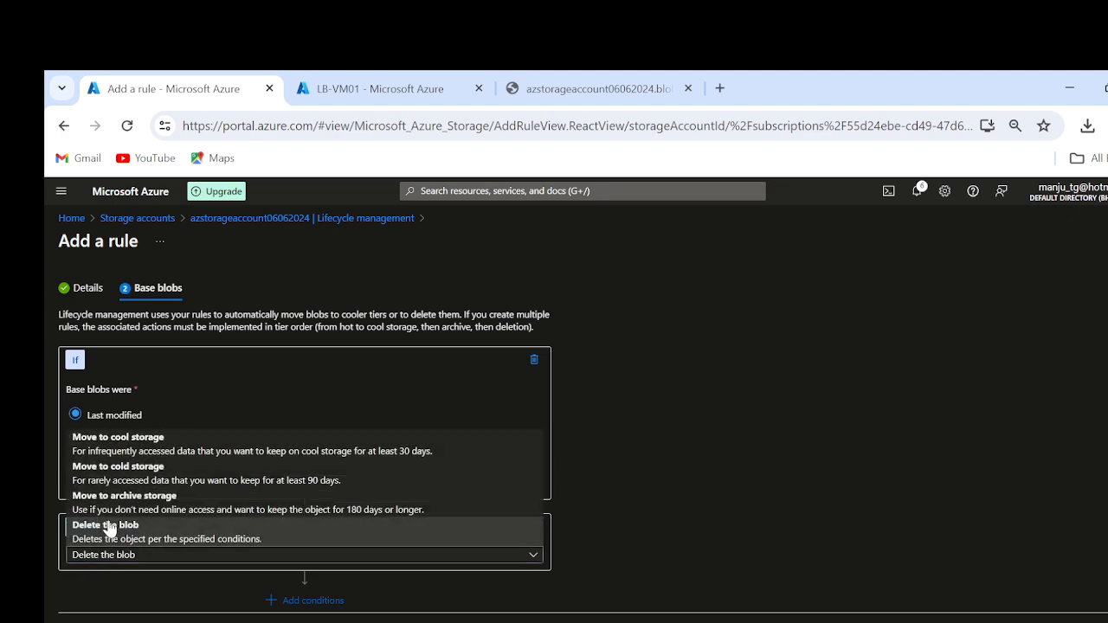
left_click(145, 482)
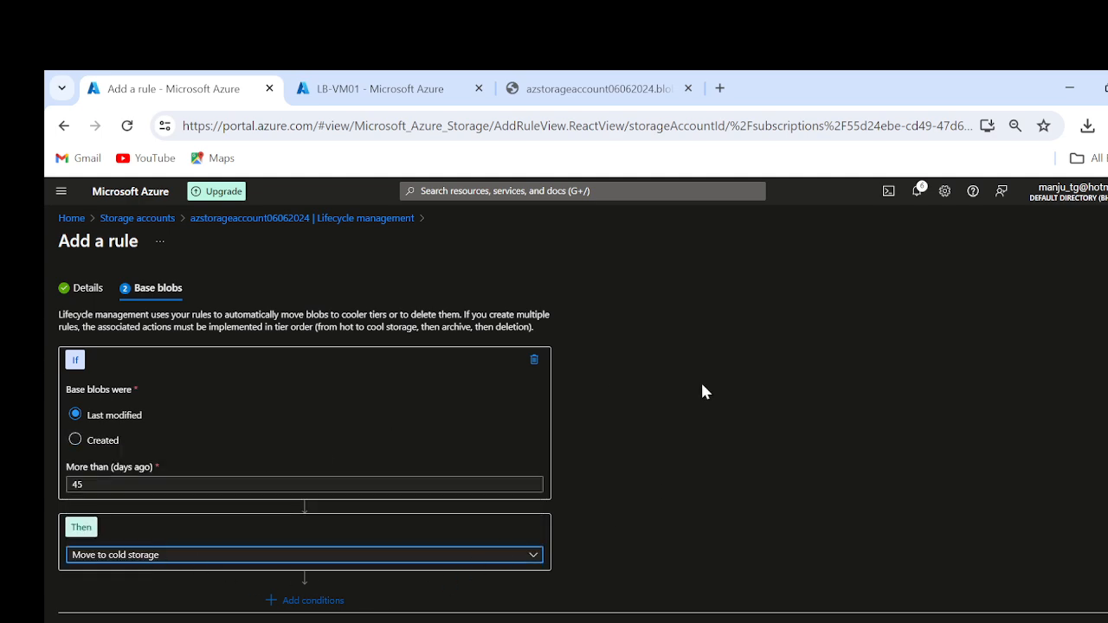
Step: Add a second if-then condition to the base blob rule and review it alongside the cold storage condition
left_click(307, 600)
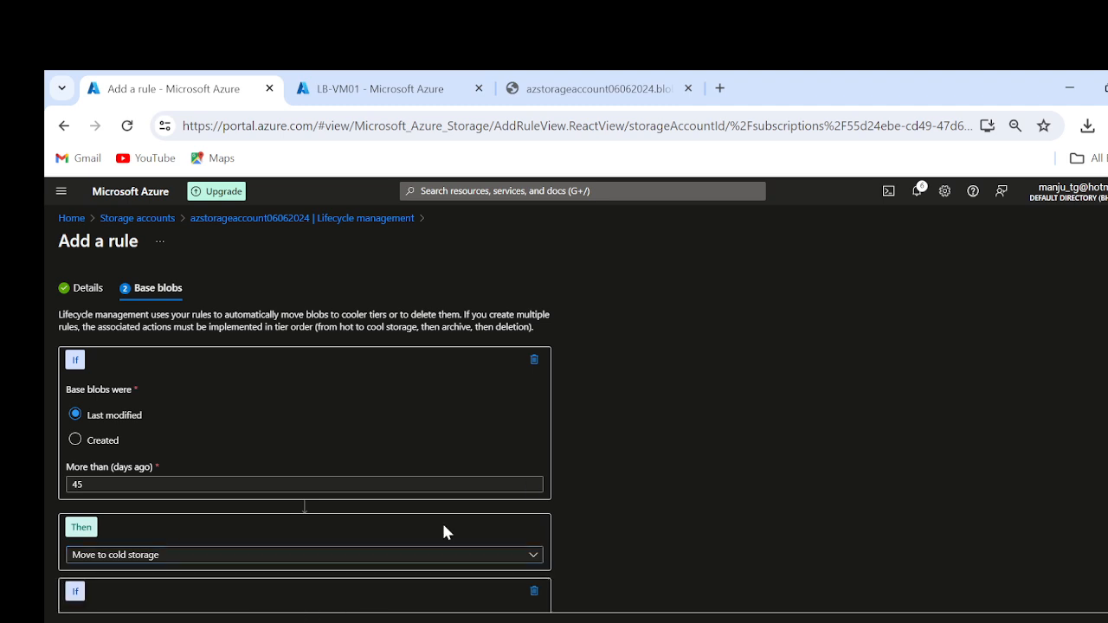
scroll(727, 458, "down", 1)
scroll(727, 459, "down", 2)
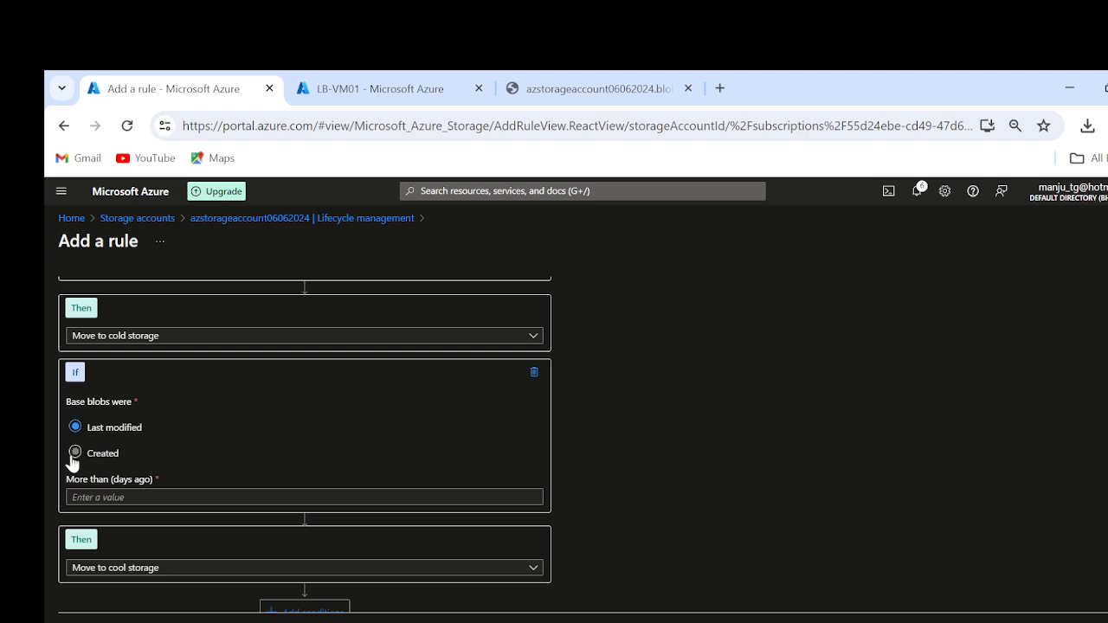
left_click(116, 496)
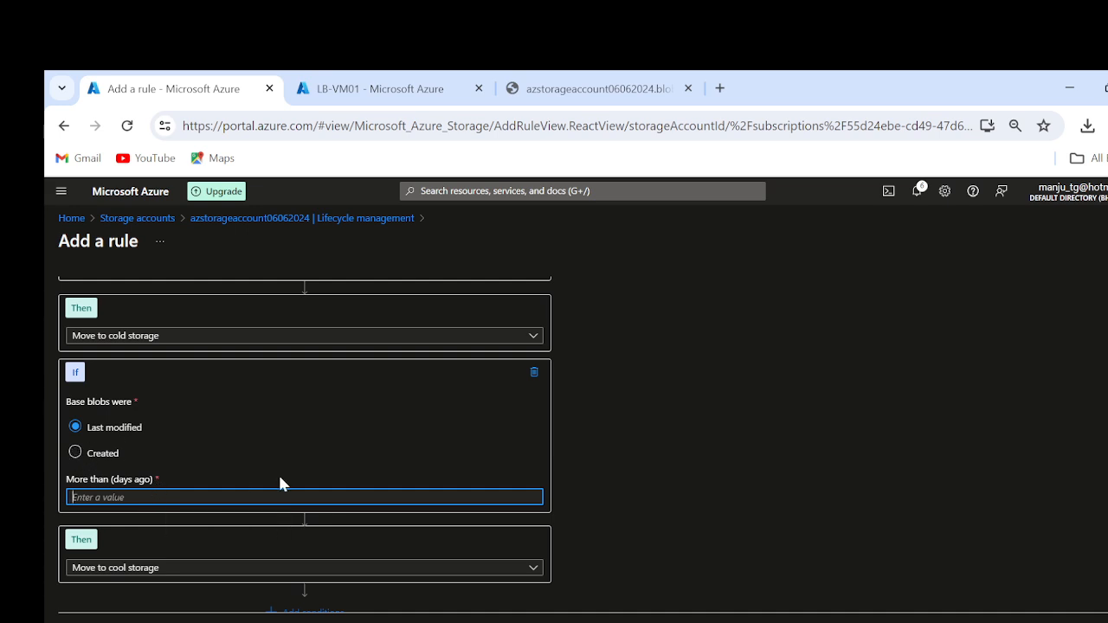
scroll(278, 472, "down", 1)
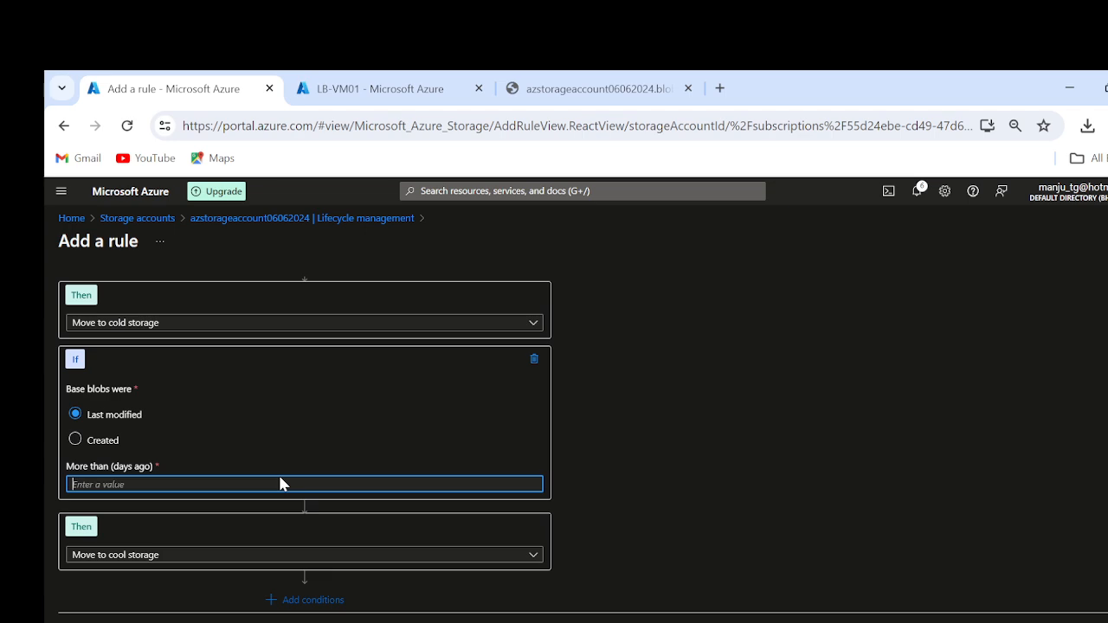
scroll(549, 547, "up", 5)
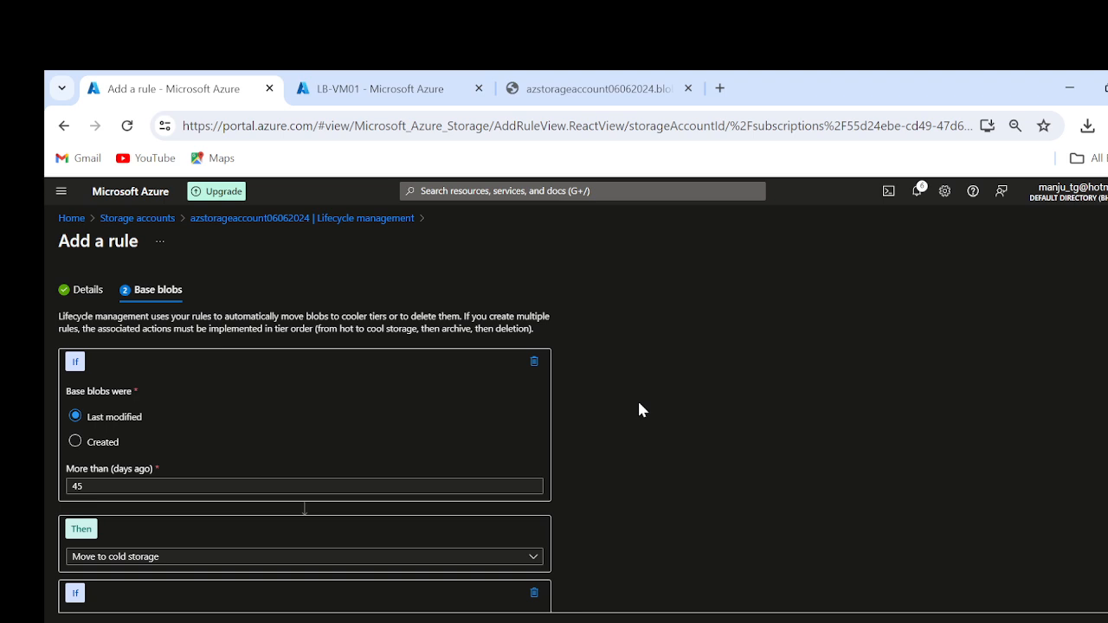
Step: Discard the unfinished rule and enable access tracking for the storage account's lifecycle management
left_click(1106, 242)
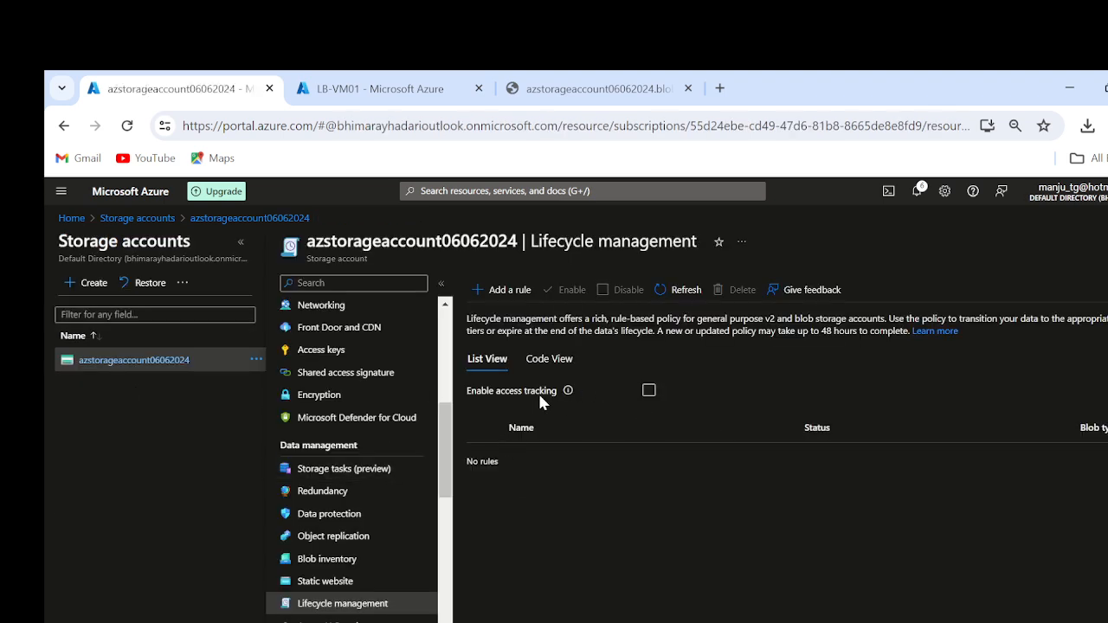
left_click(648, 392)
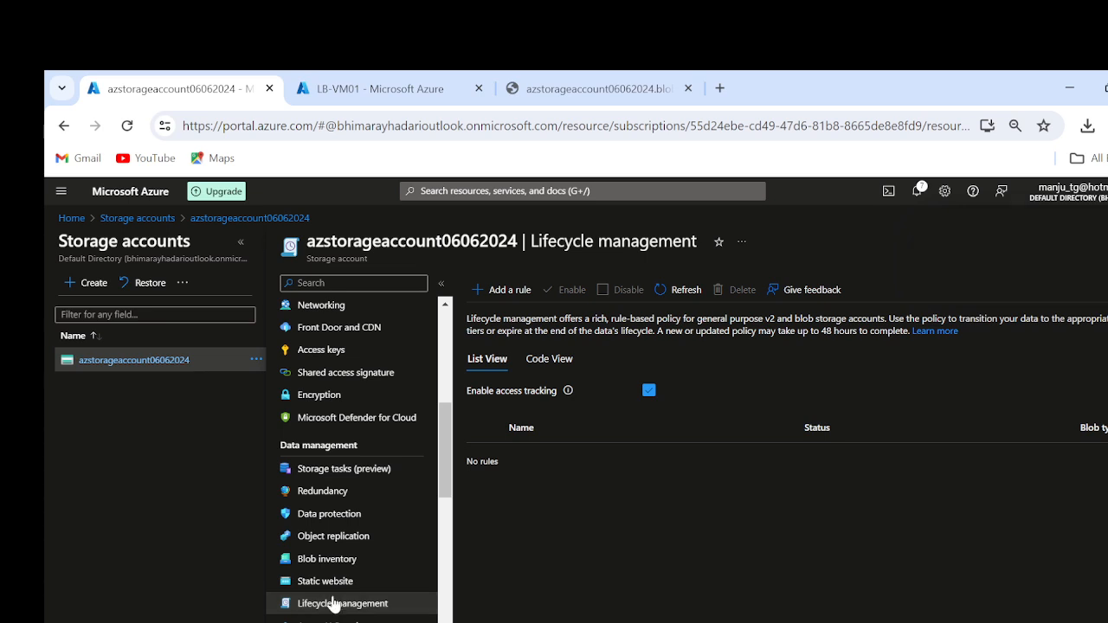
Step: Start a rule named my-prd-data-rule covering block and append blobs with base blobs, snapshots and versions, and continue to its Base blobs conditions
left_click(514, 292)
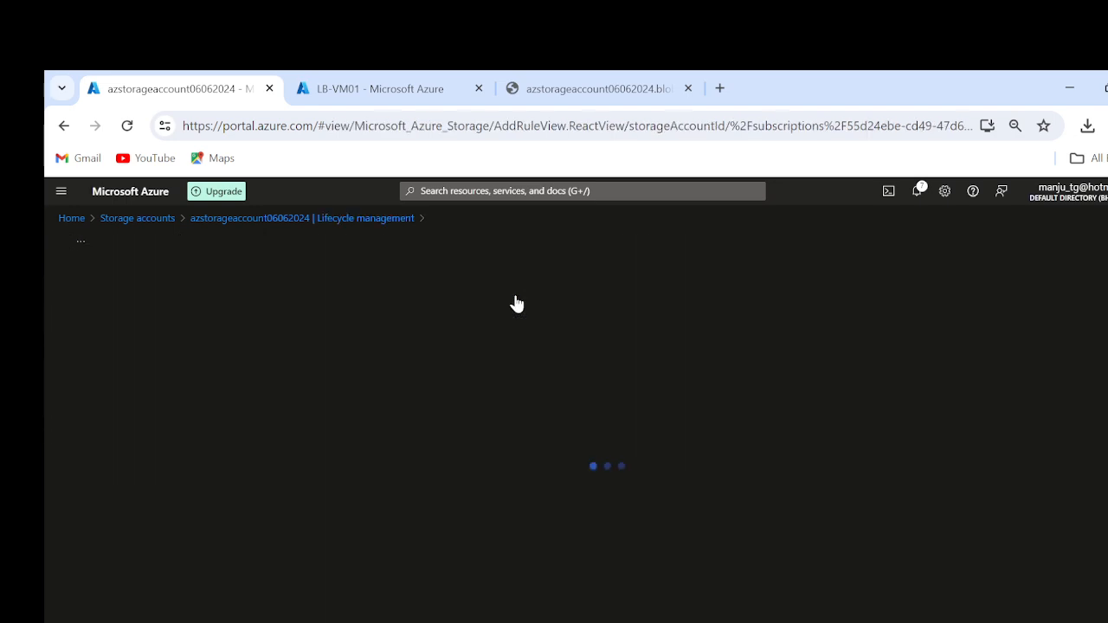
left_click(165, 386)
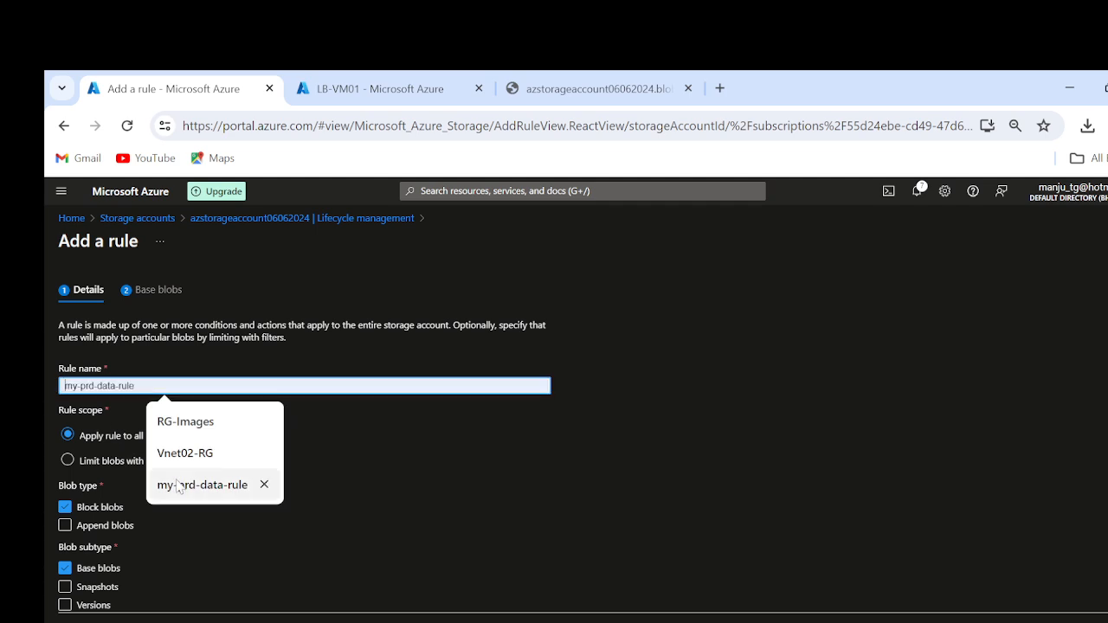
left_click(202, 485)
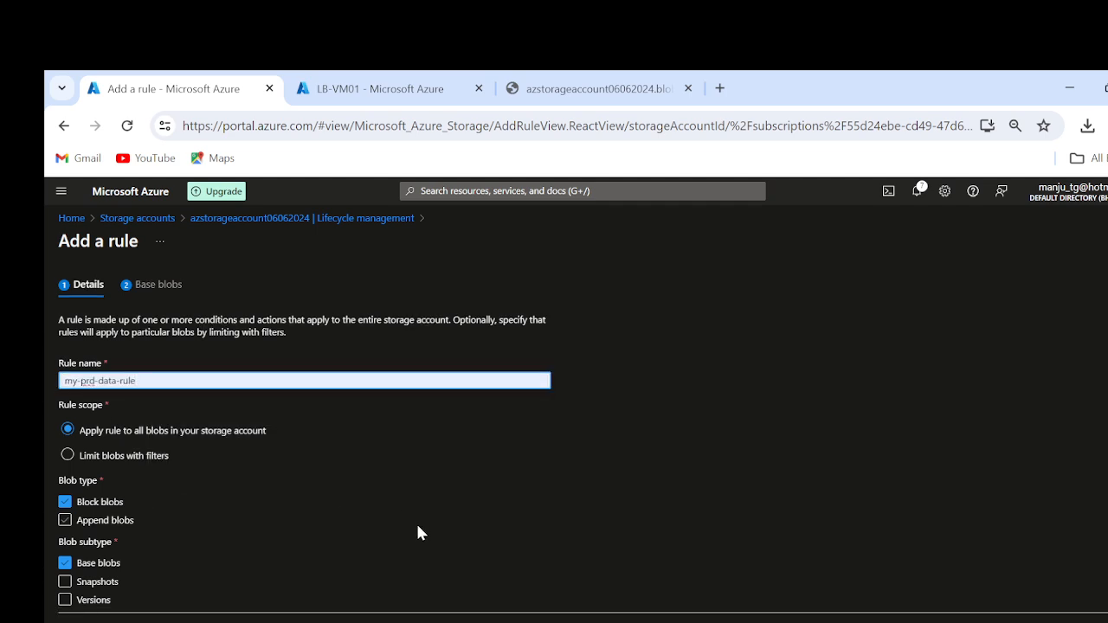
left_click(111, 523)
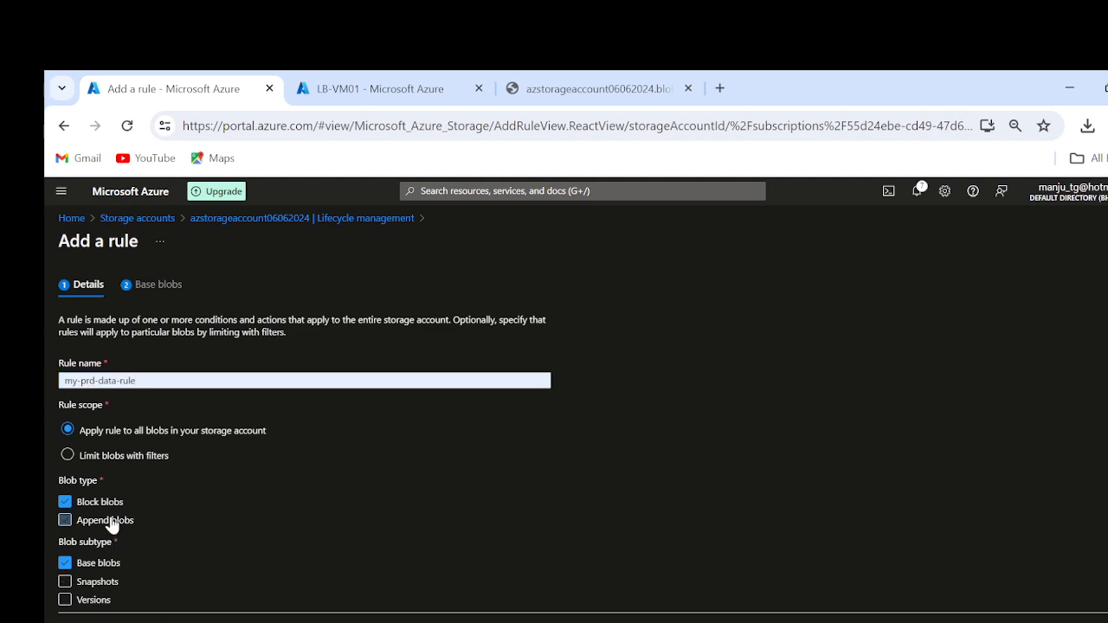
left_click(87, 581)
left_click(86, 598)
left_click(149, 622)
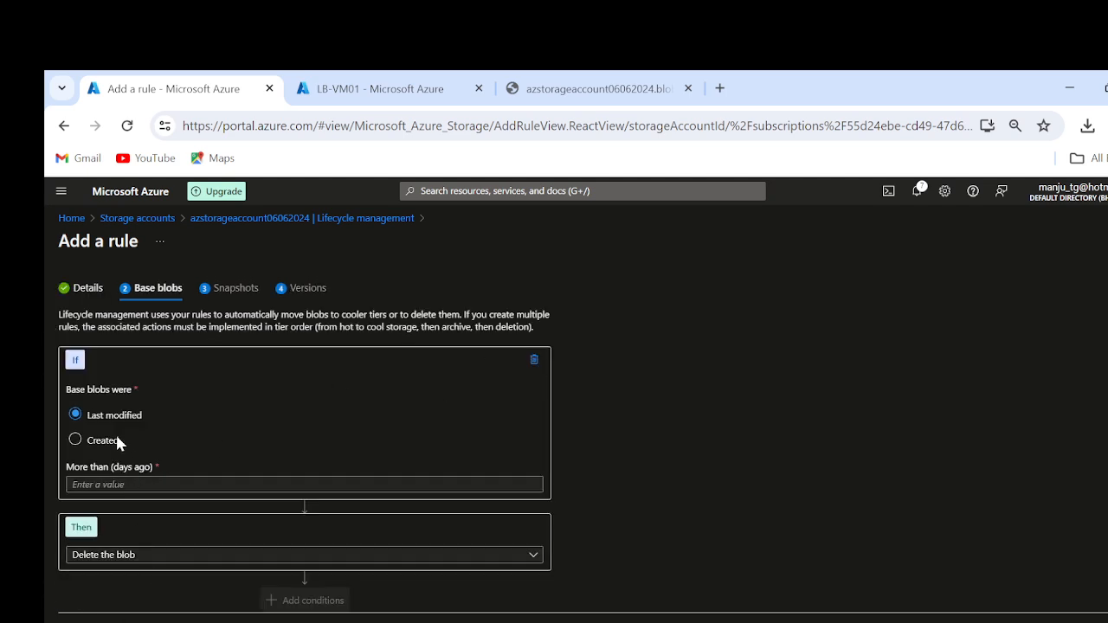
Step: Set the base blob age to 45 days, switch the condition to Created, and check the available actions for both condition types
left_click(239, 483)
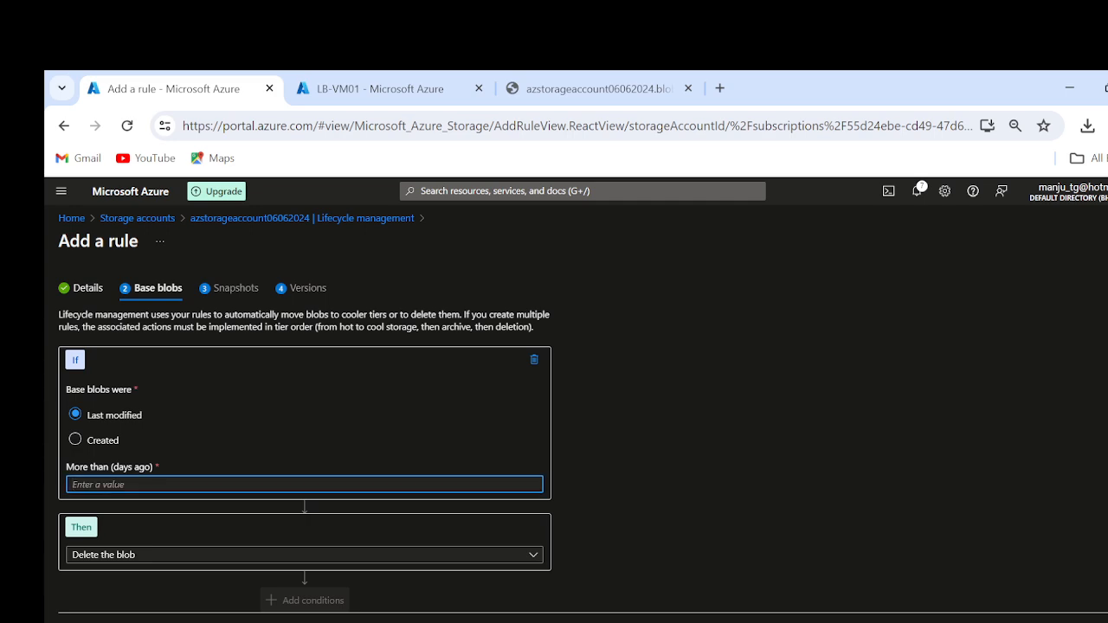
type("45")
left_click(95, 554)
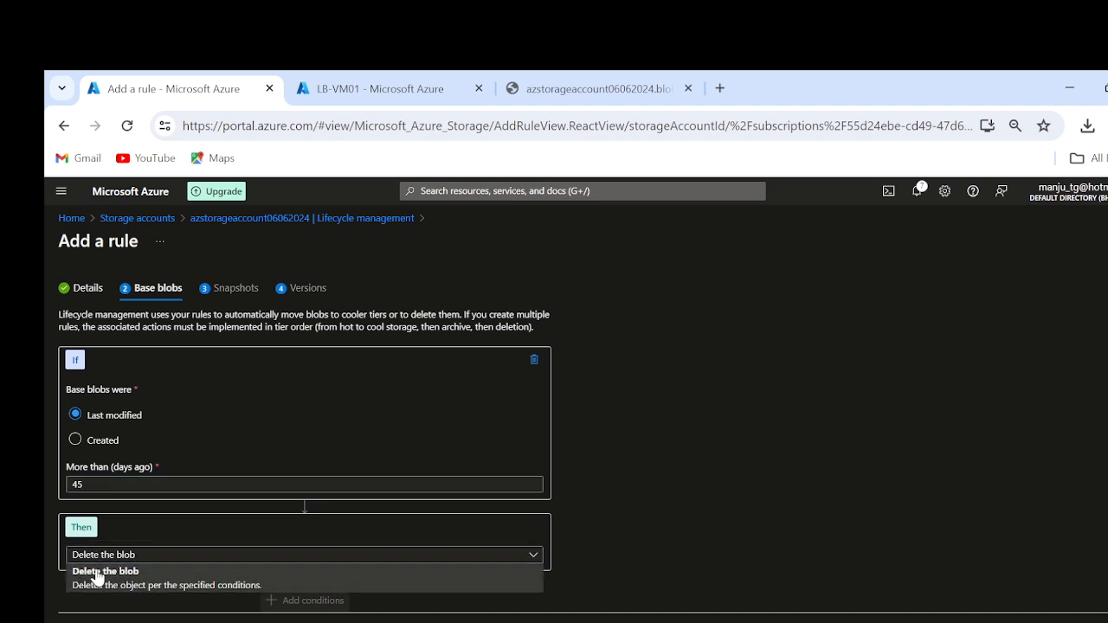
left_click(864, 465)
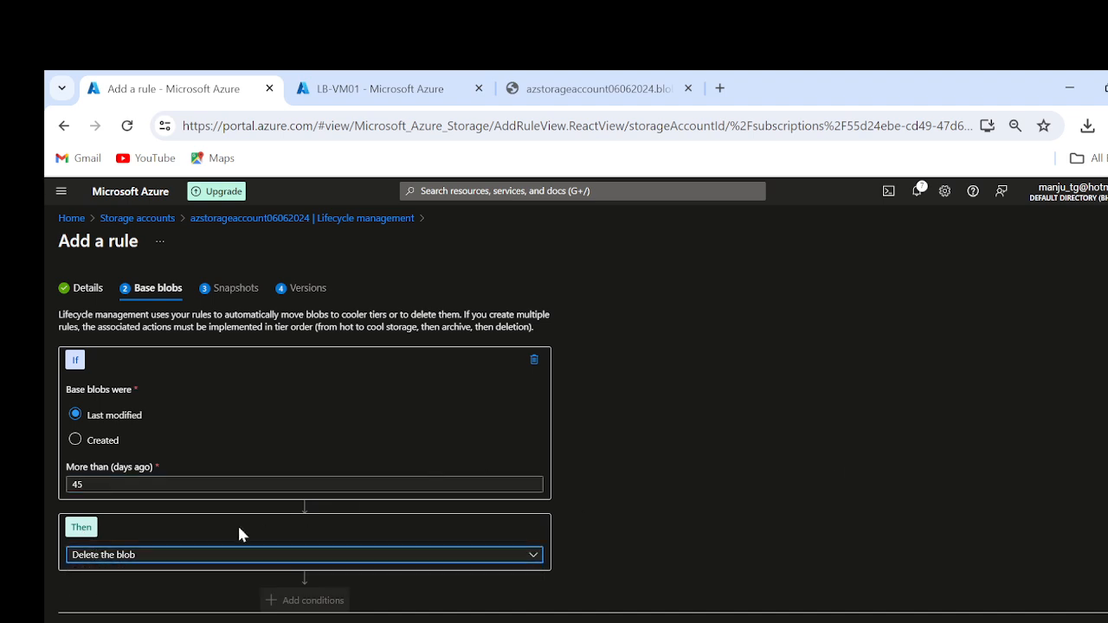
left_click(199, 555)
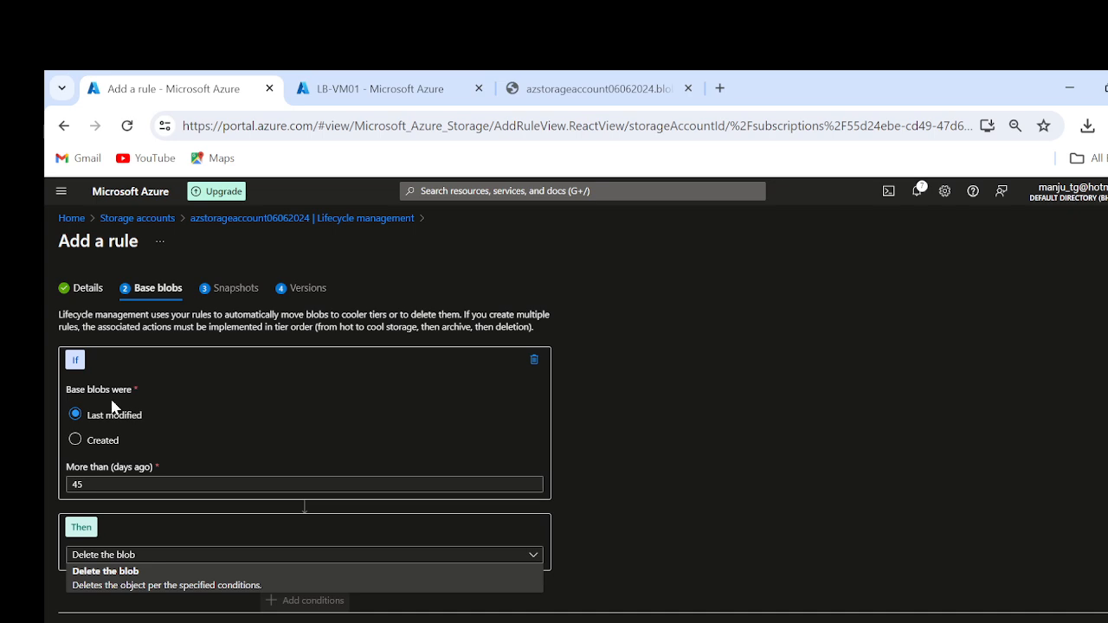
left_click(93, 443)
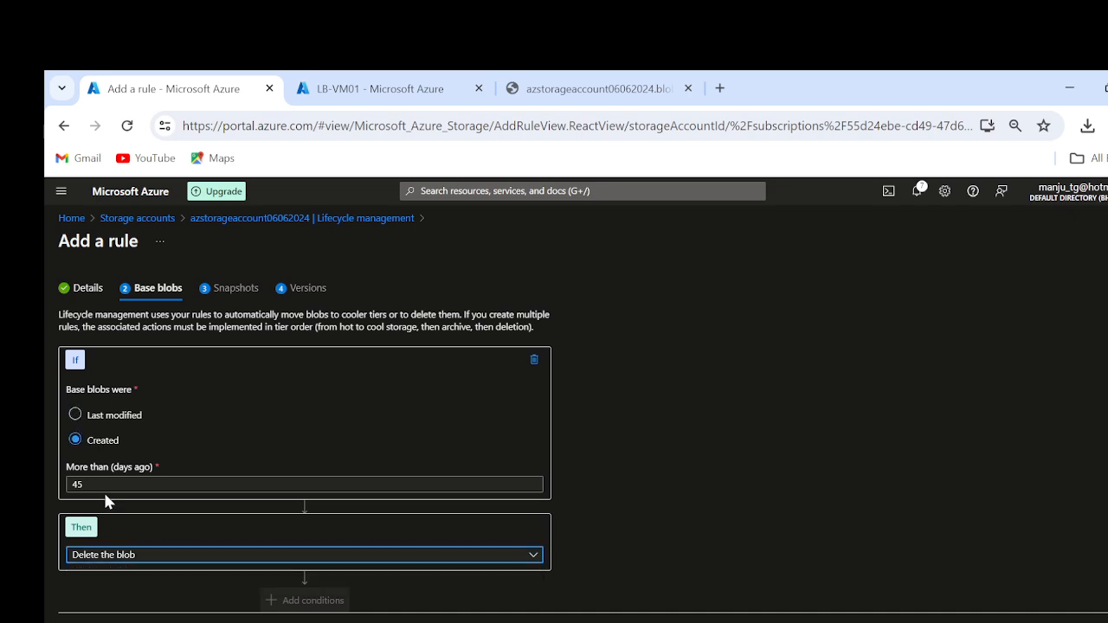
left_click(133, 561)
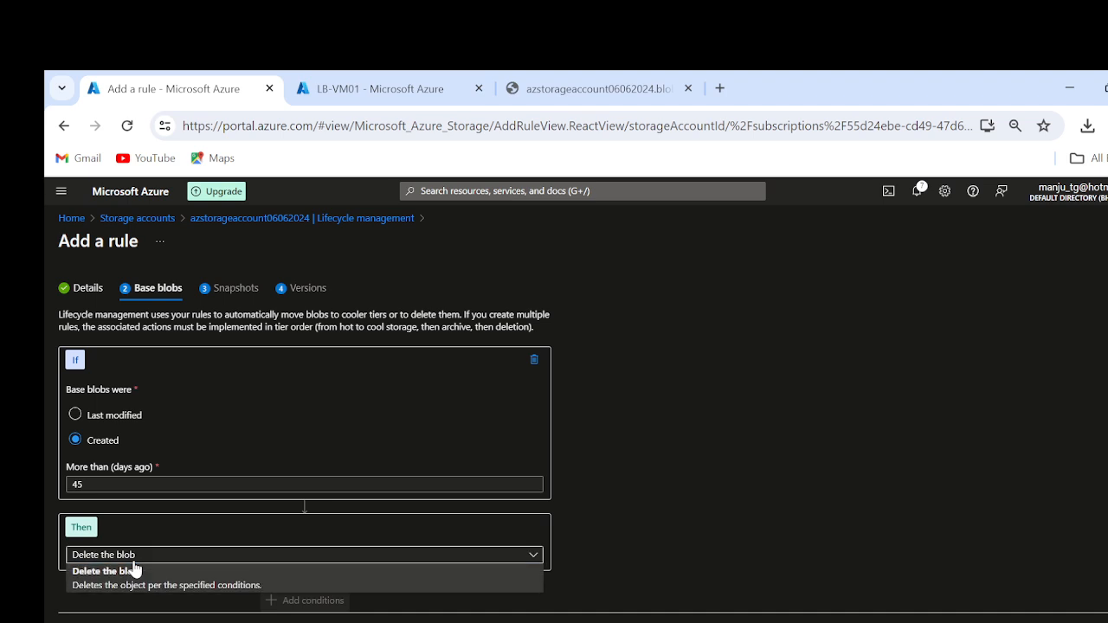
left_click(737, 447)
Step: Return to the rule details, exclude append blobs, and leave the rule unsaved for the Lifecycle management page
left_click(86, 622)
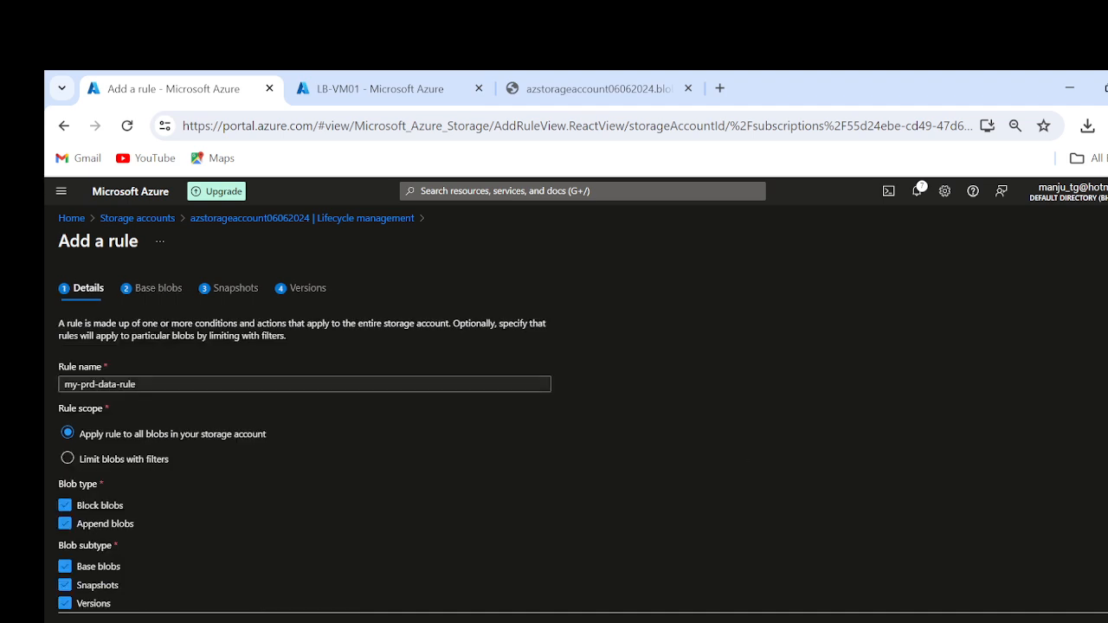
left_click(96, 525)
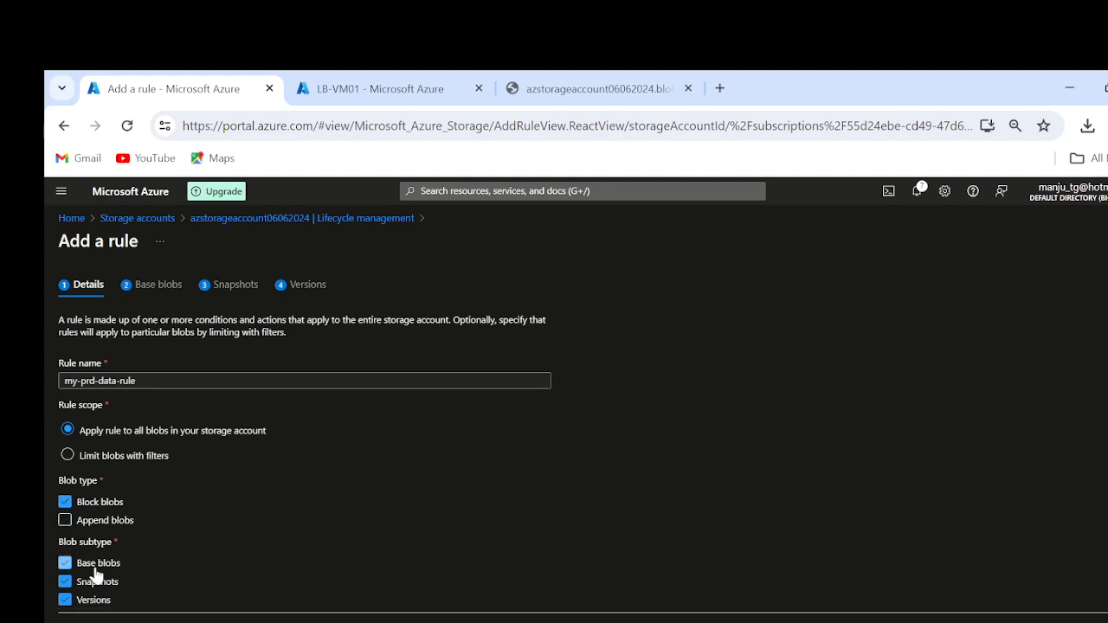
left_click(229, 218)
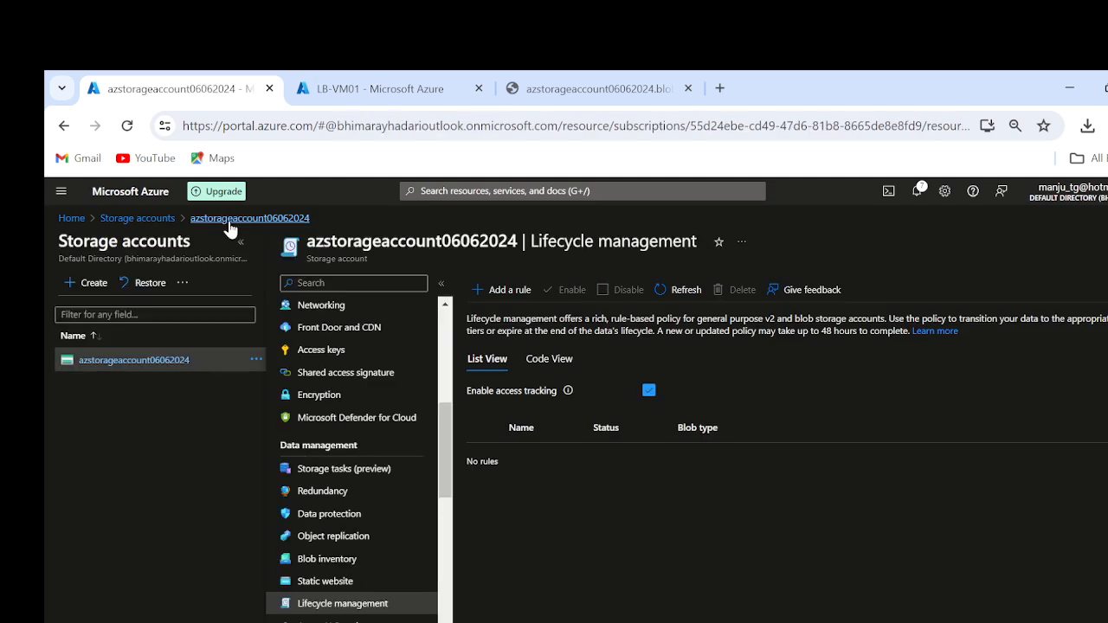
Step: Start a new rule named my-prd-data-rule for block blobs covering base blobs and versions, and continue to its Base blobs conditions
left_click(500, 292)
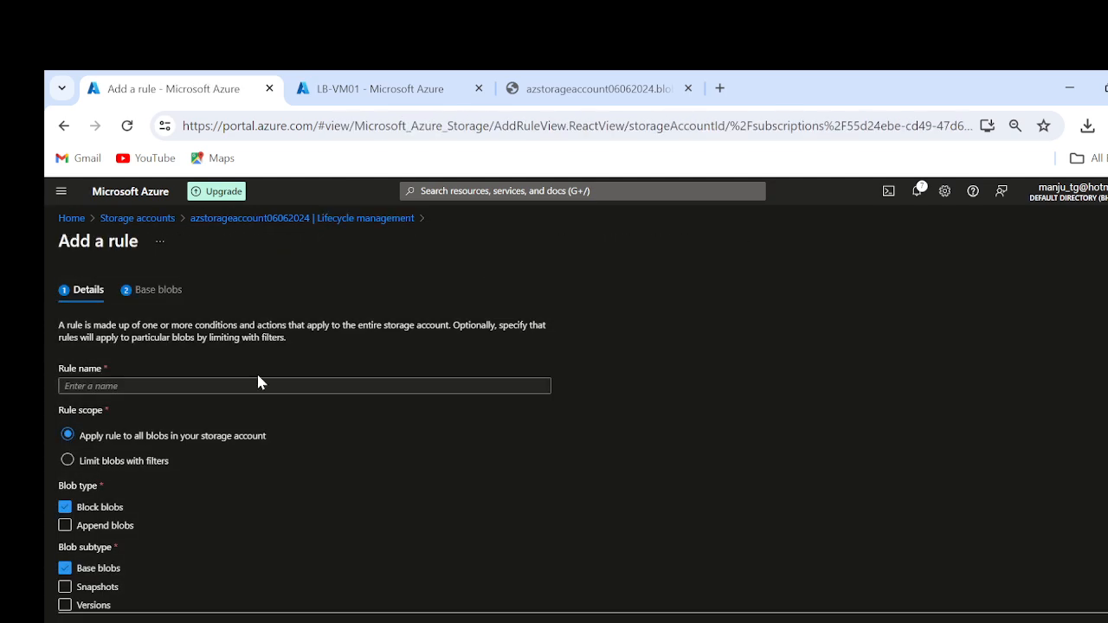
left_click(156, 385)
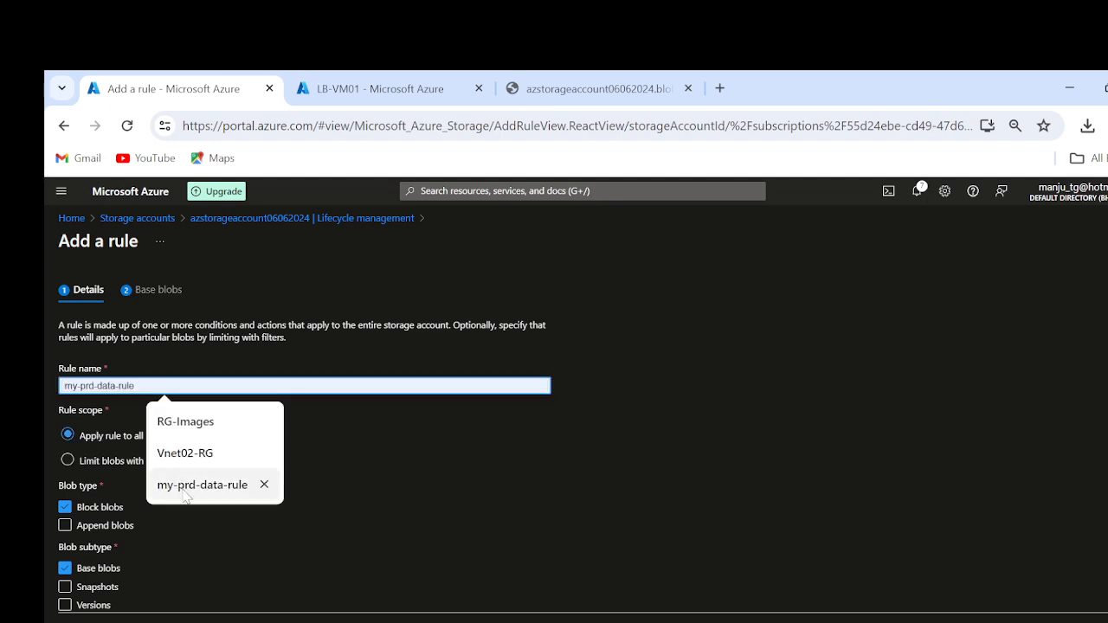
left_click(198, 485)
left_click(160, 622)
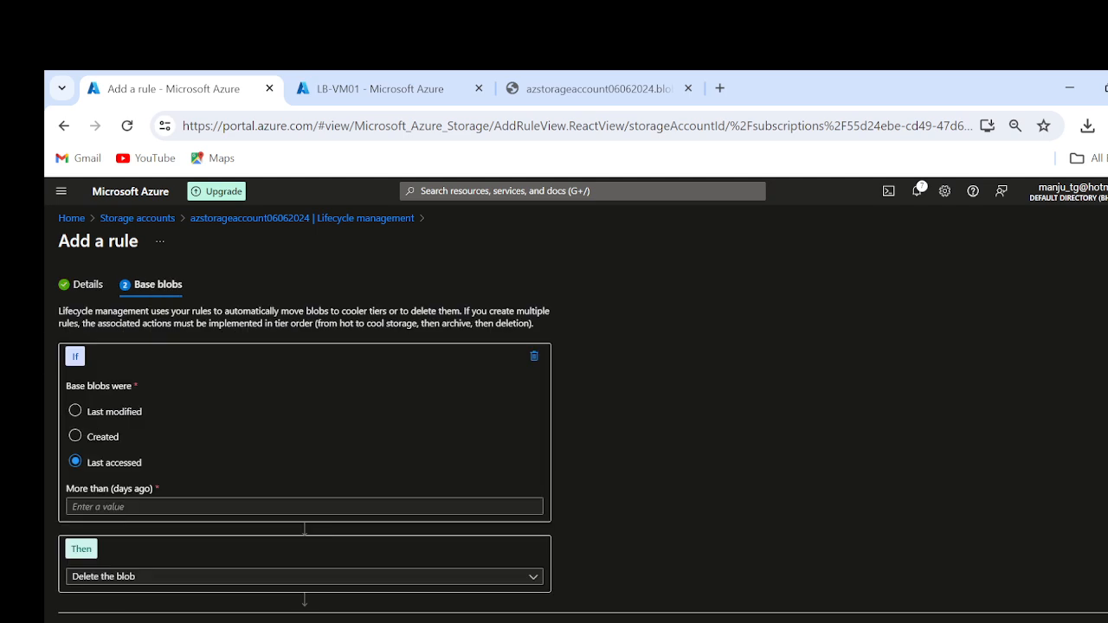
left_click(96, 622)
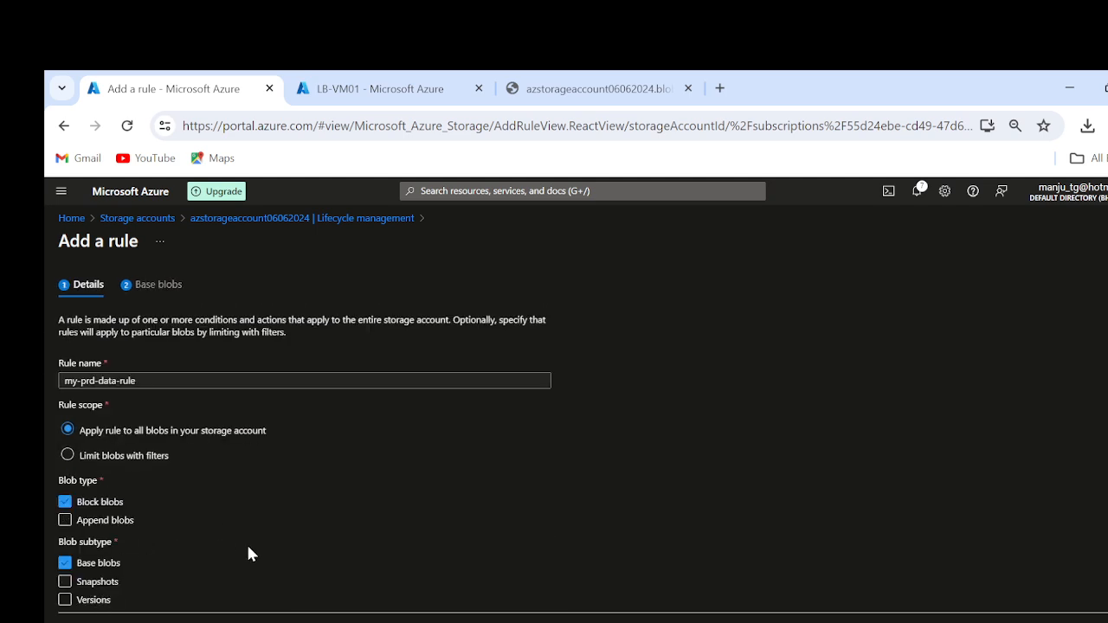
left_click(90, 601)
left_click(160, 622)
Step: Set the first base blob condition to move blobs last accessed more than 45 days ago to cold storage
left_click(177, 506)
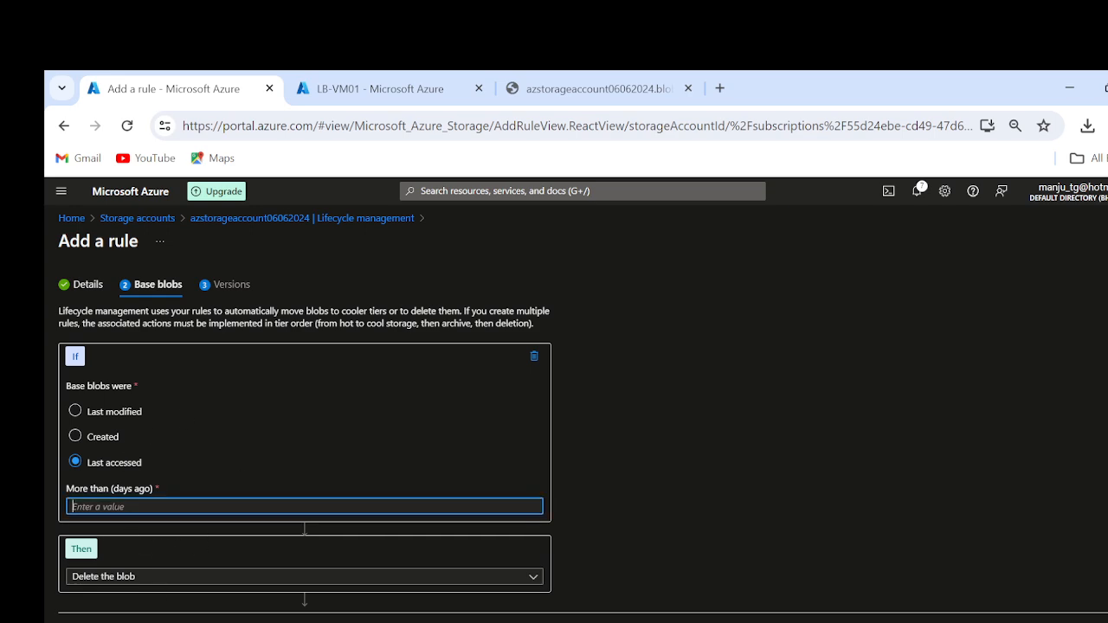
type("45")
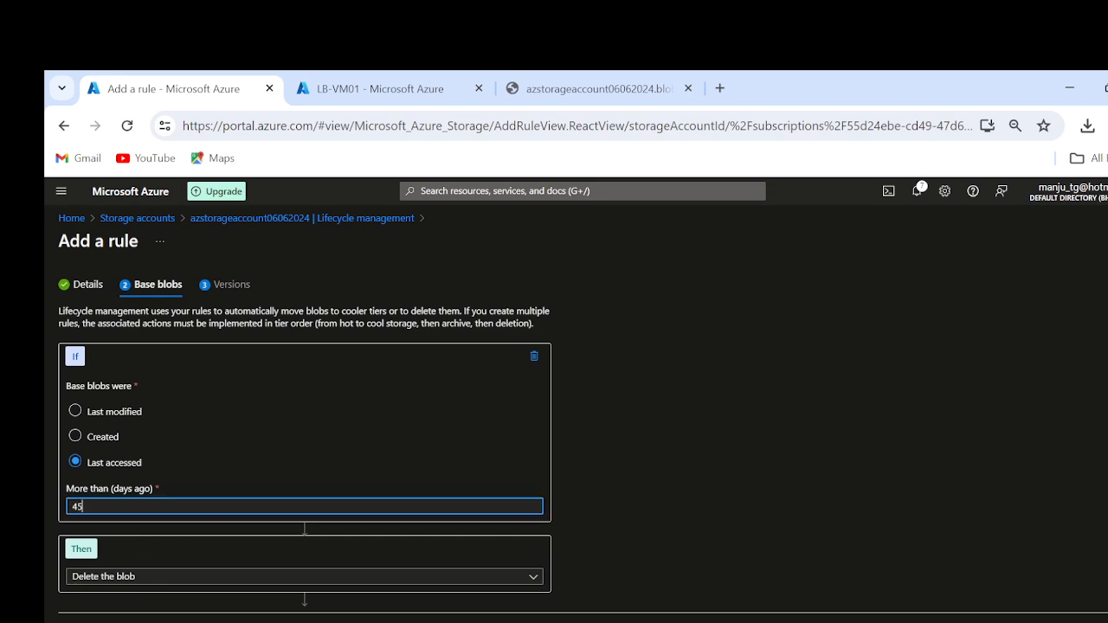
left_click(115, 576)
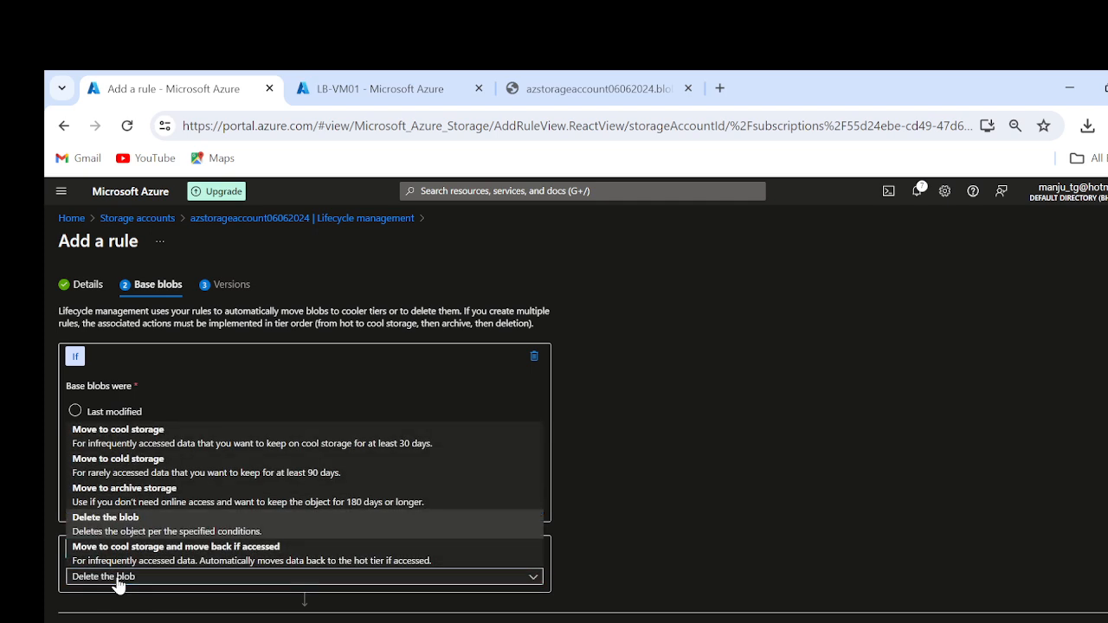
left_click(139, 470)
Step: Add a second base blob condition that moves blobs last accessed more than 90 days ago to archive storage
scroll(797, 441, "down", 1)
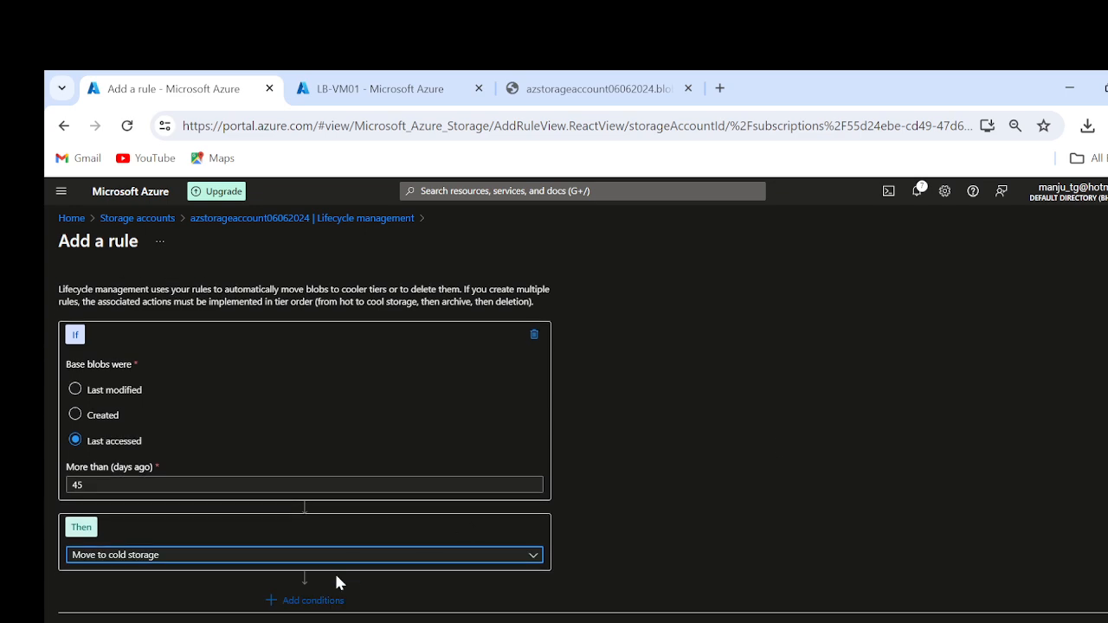
left_click(308, 600)
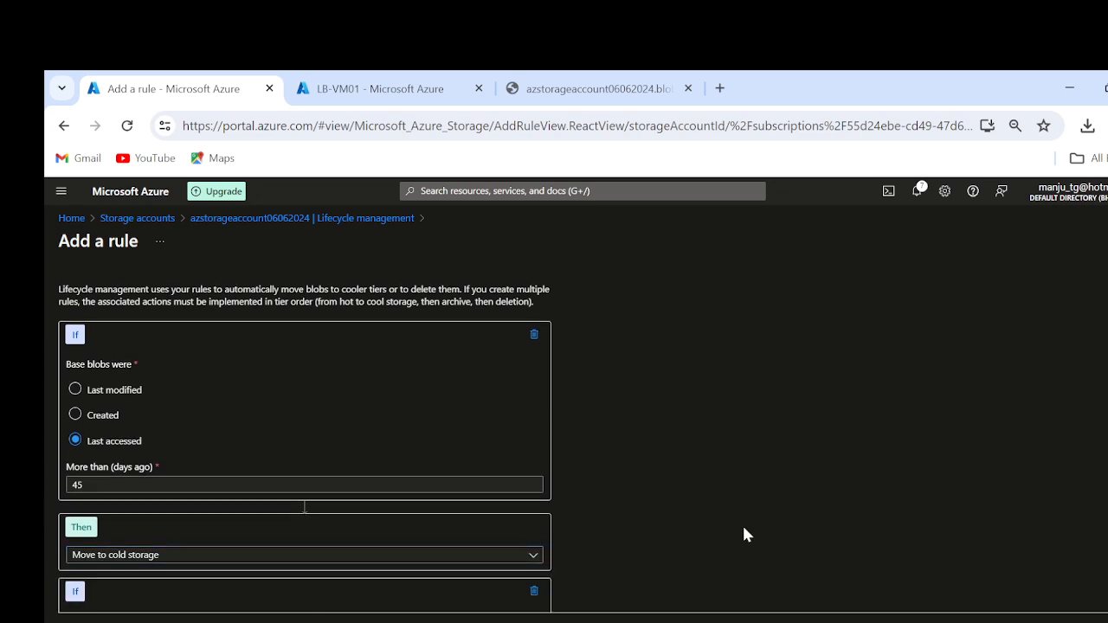
scroll(741, 523, "down", 3)
left_click(126, 389)
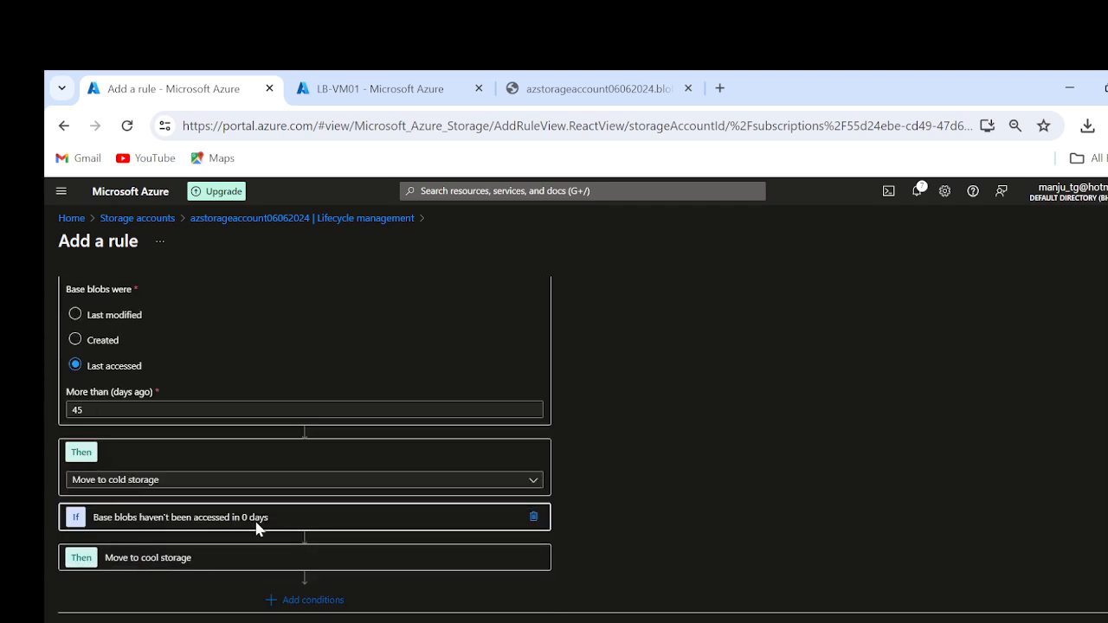
left_click(342, 519)
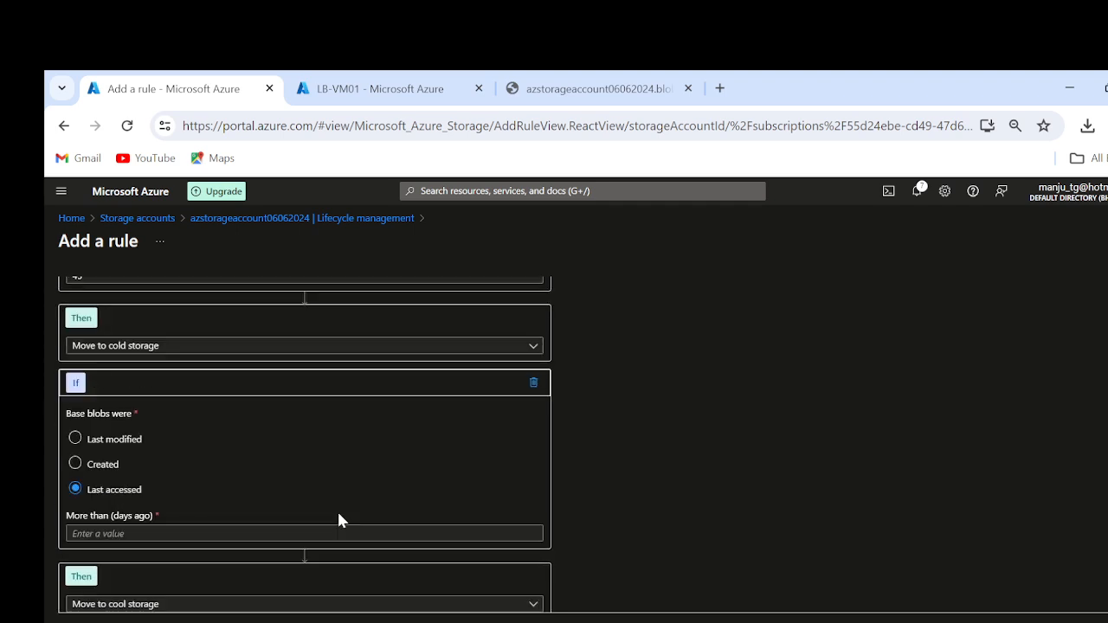
scroll(190, 480, "down", 1)
left_click(191, 483)
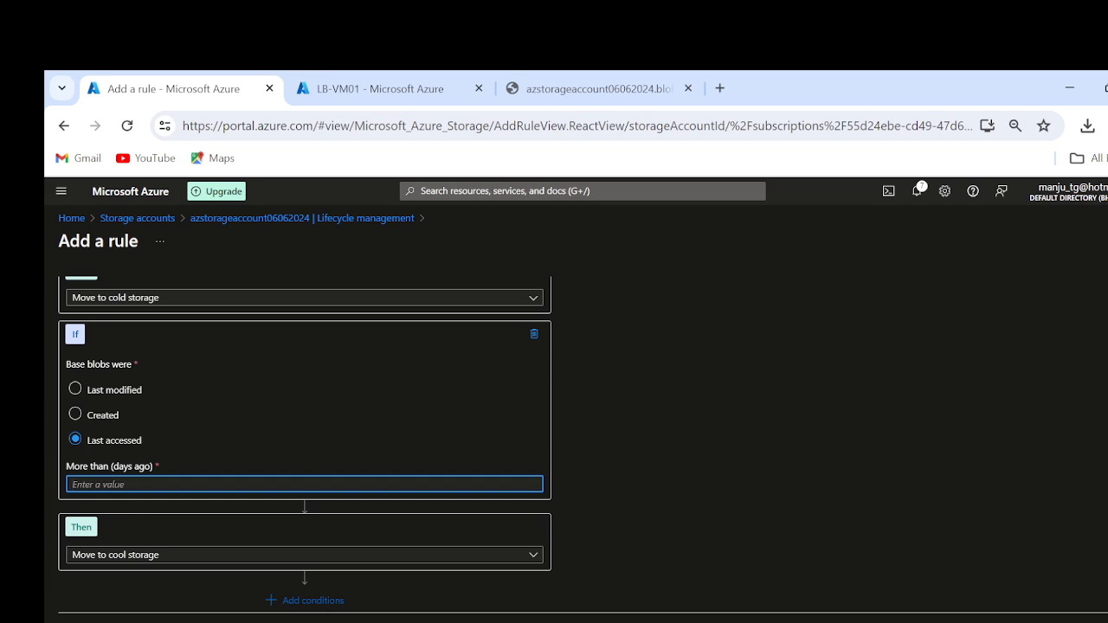
type("90")
left_click(170, 559)
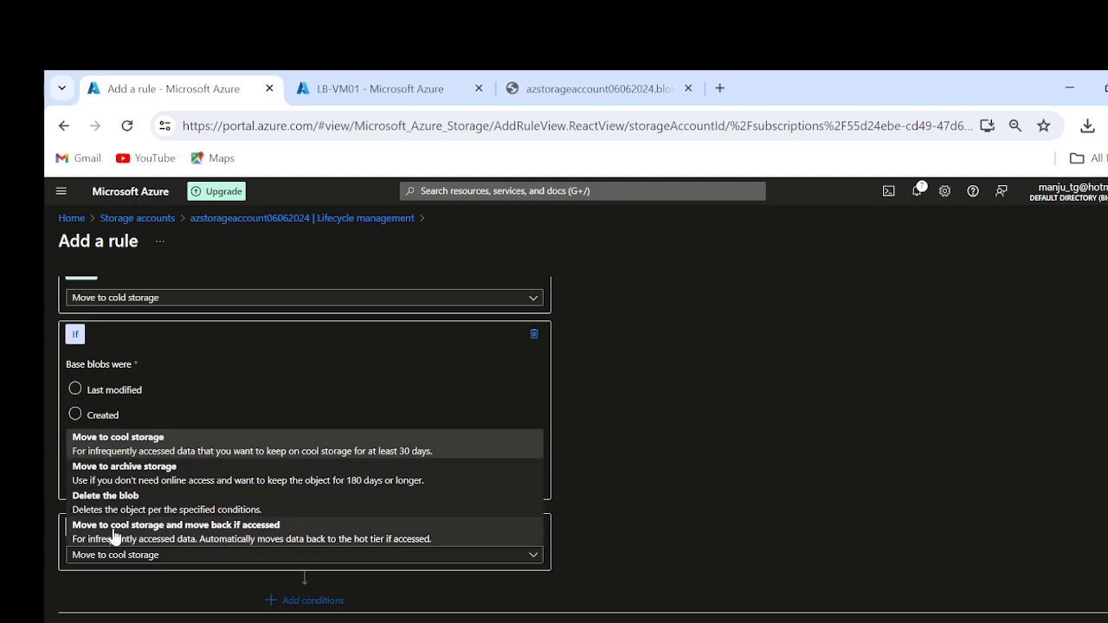
left_click(130, 469)
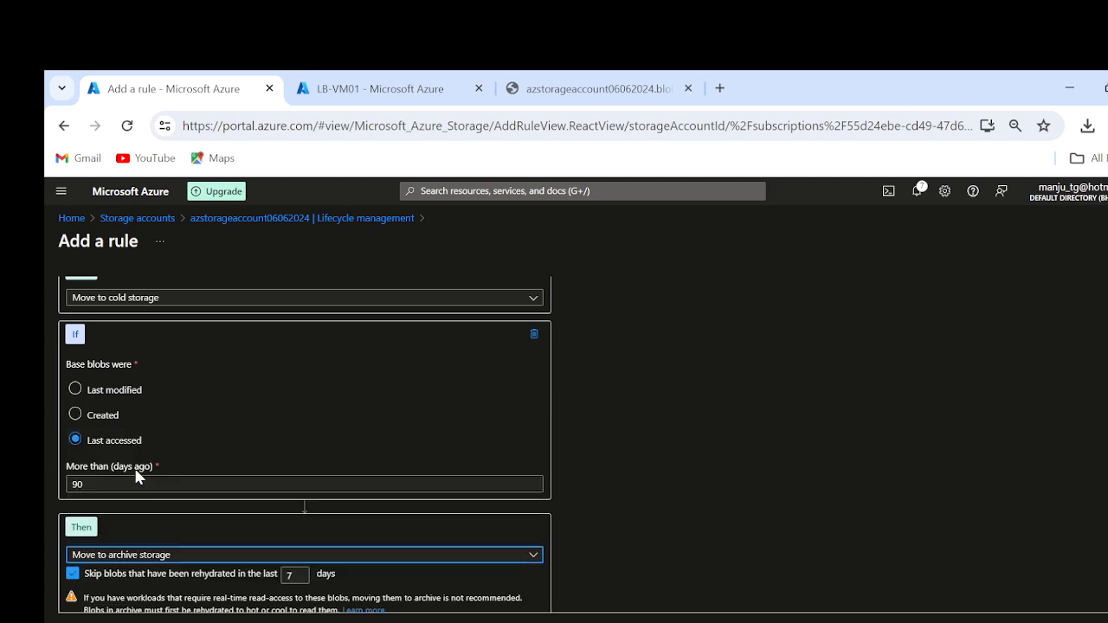
Step: Continue to the Versions conditions, move versions created more than 120 days ago to archive storage, and add the rule
scroll(804, 489, "down", 1)
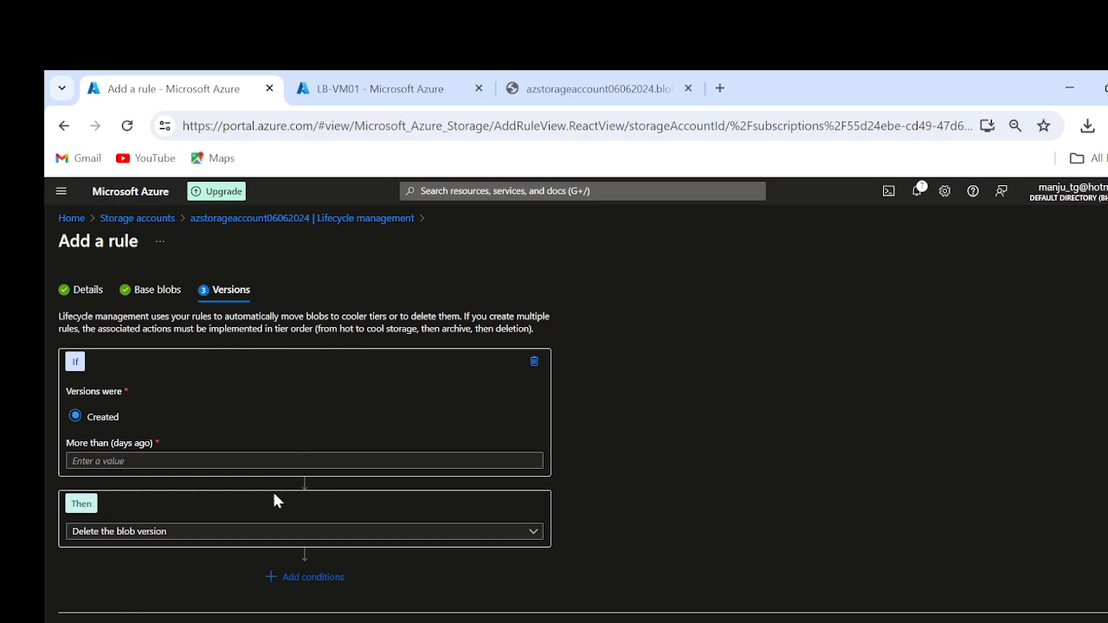
left_click(124, 461)
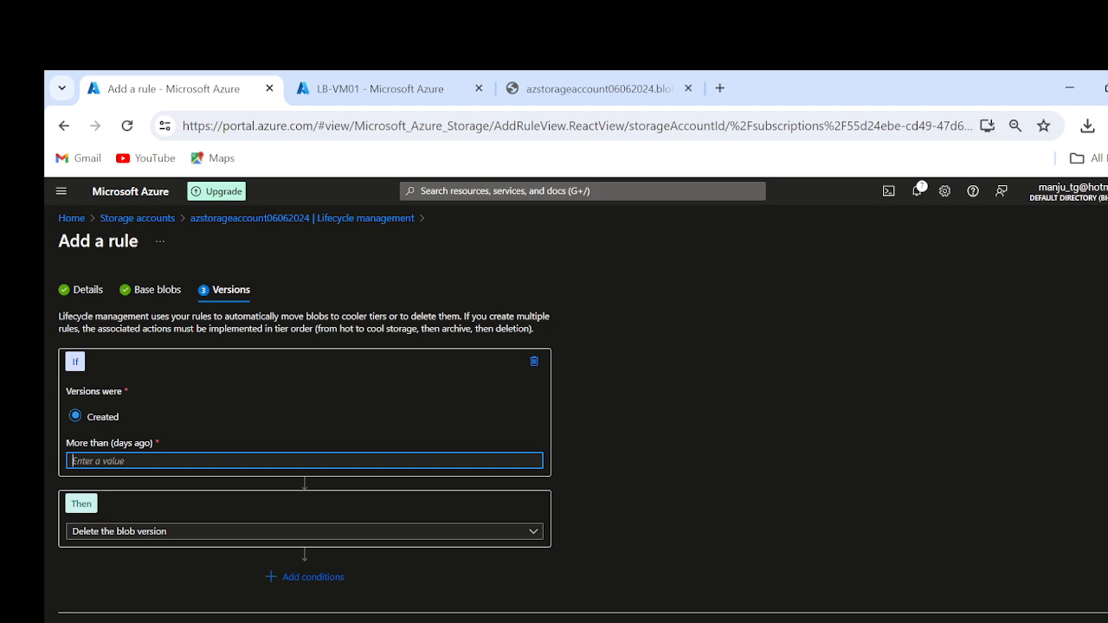
type("120")
left_click(162, 539)
left_click(218, 481)
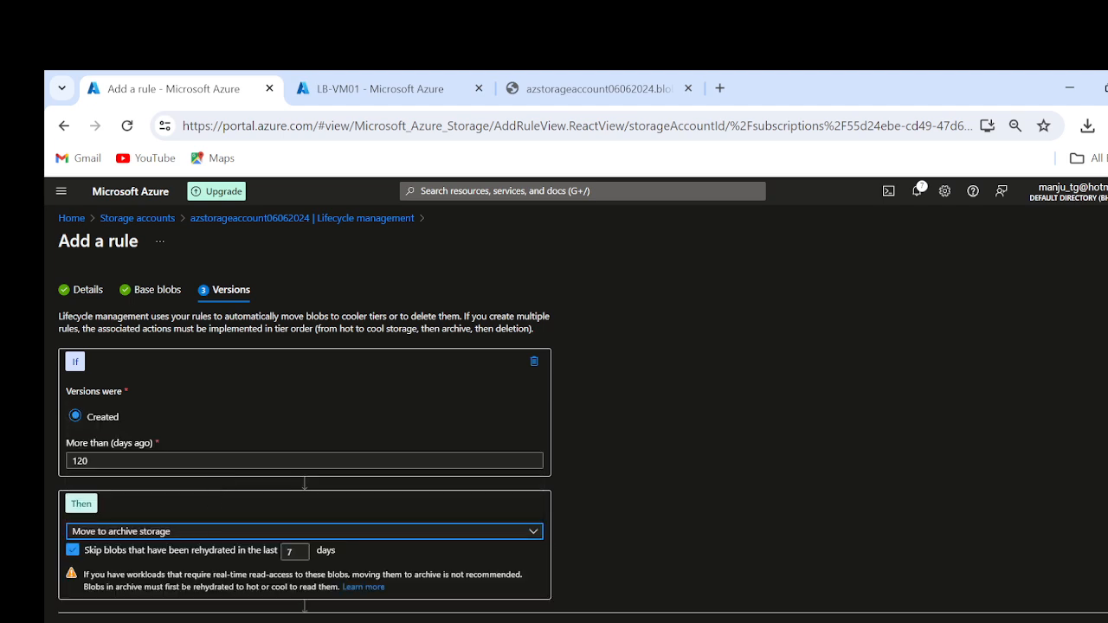
left_click(152, 622)
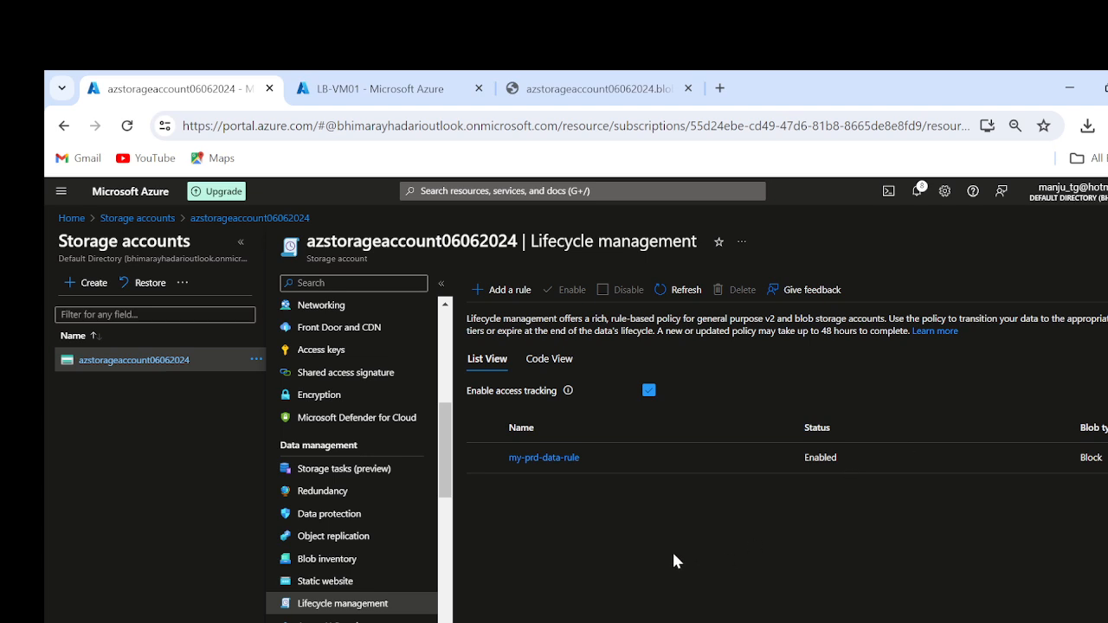
Step: Reopen my-prd-data-rule and review its Versions conditions
left_click(537, 458)
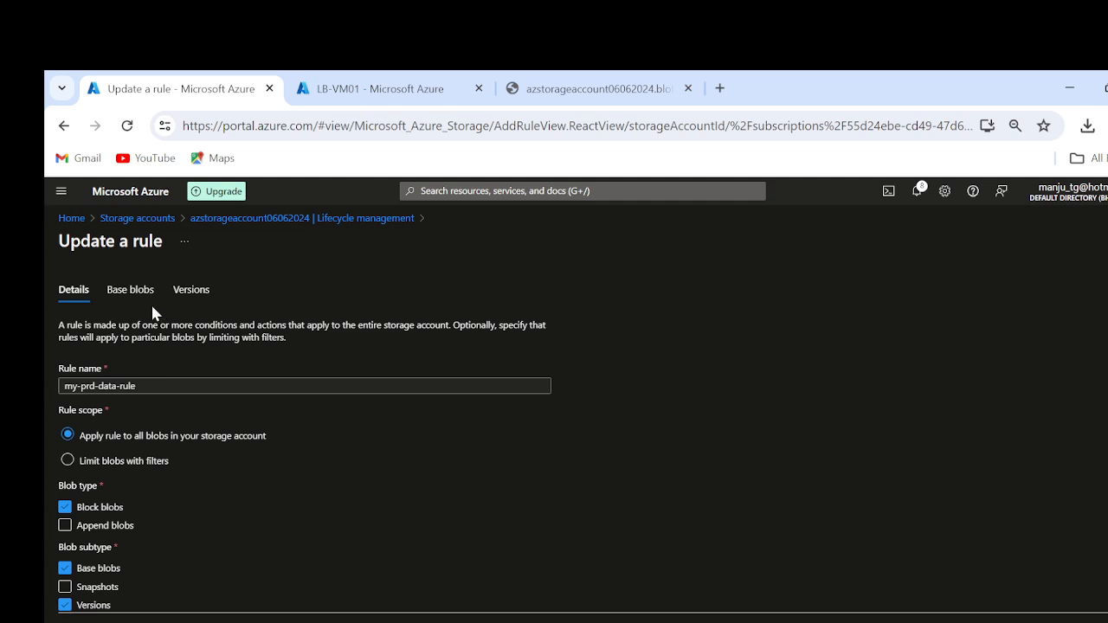
left_click(192, 292)
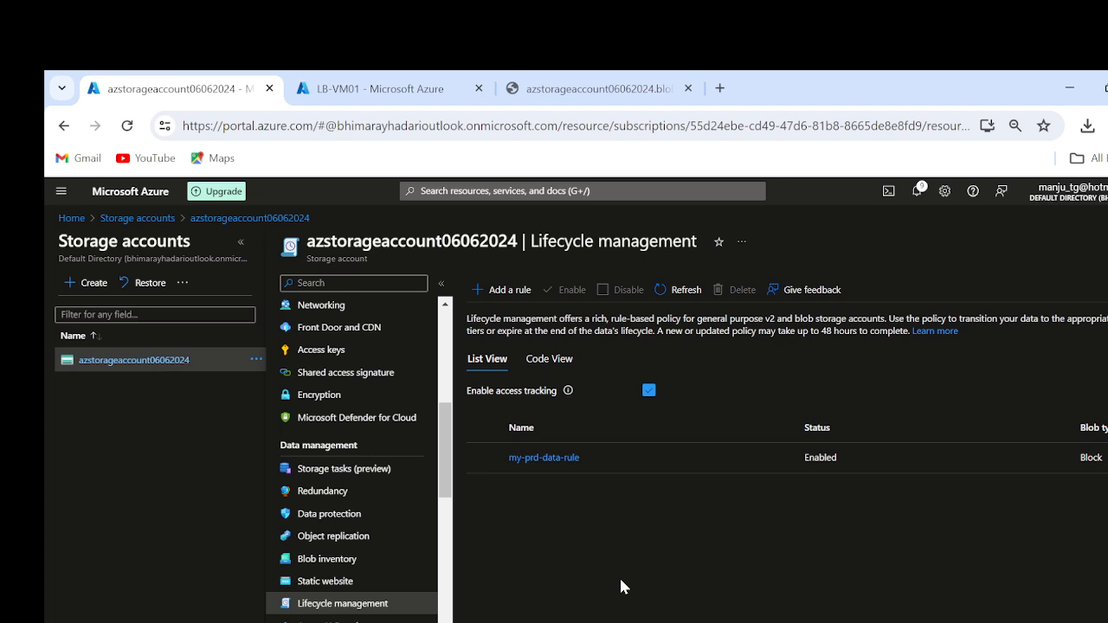
Step: Open the storage account's object replication settings and examine the replication policies under Your accounts and Other accounts
left_click(330, 545)
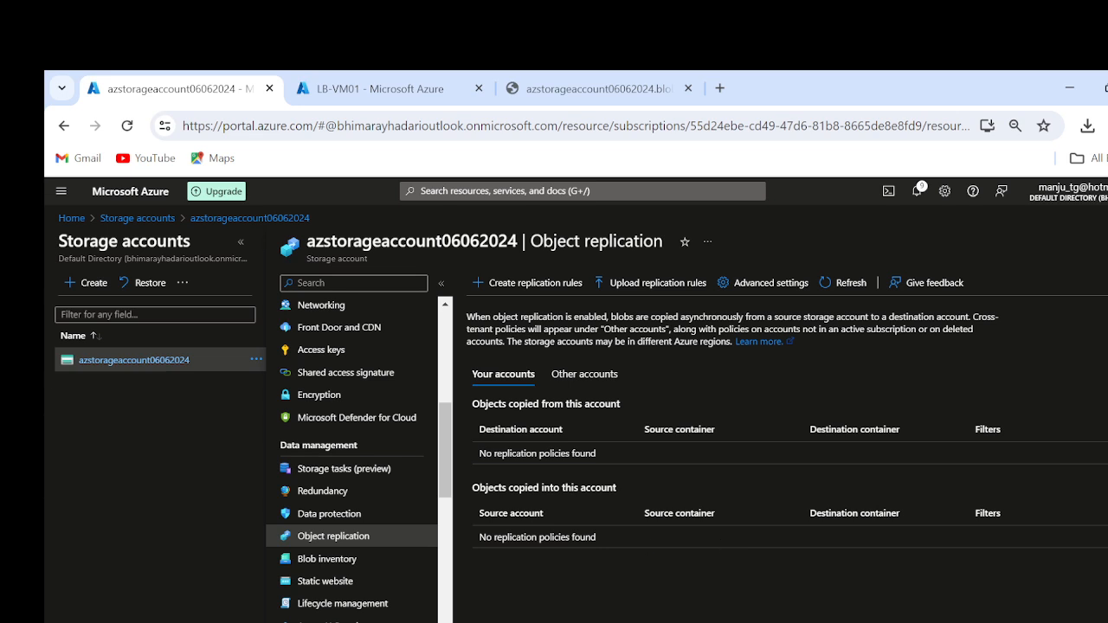
scroll(360, 445, "down", 3)
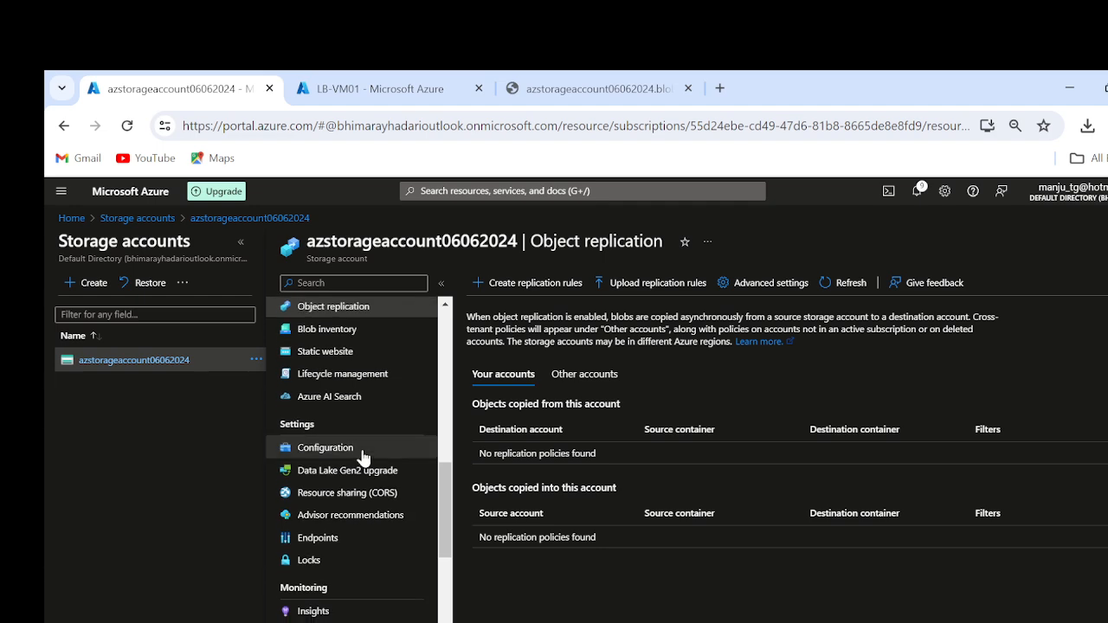
scroll(355, 533, "down", 4)
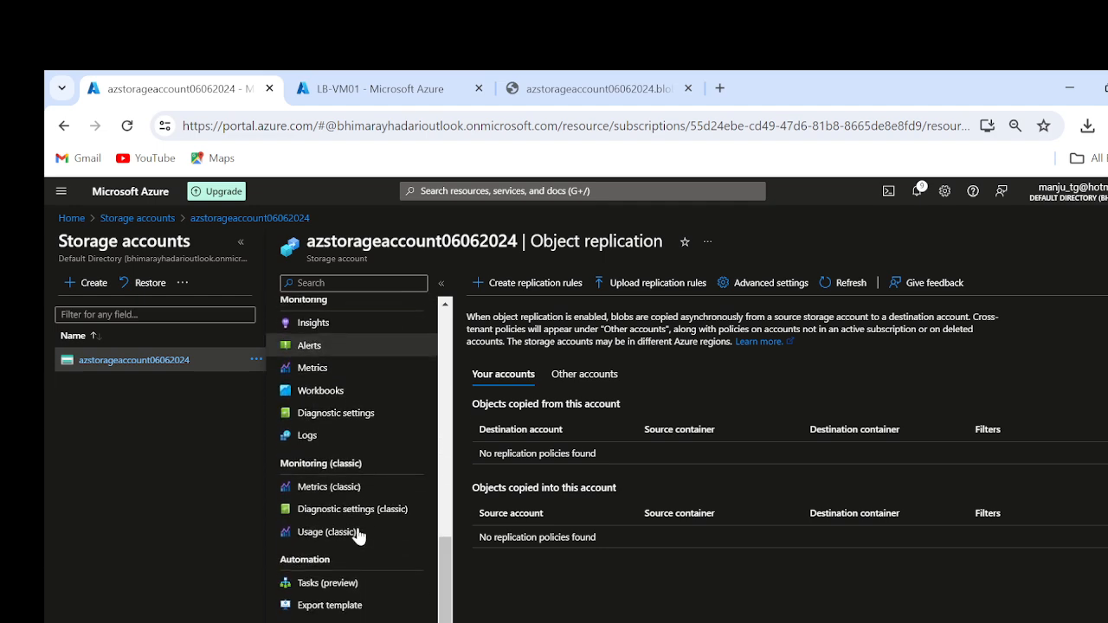
scroll(392, 450, "up", 2)
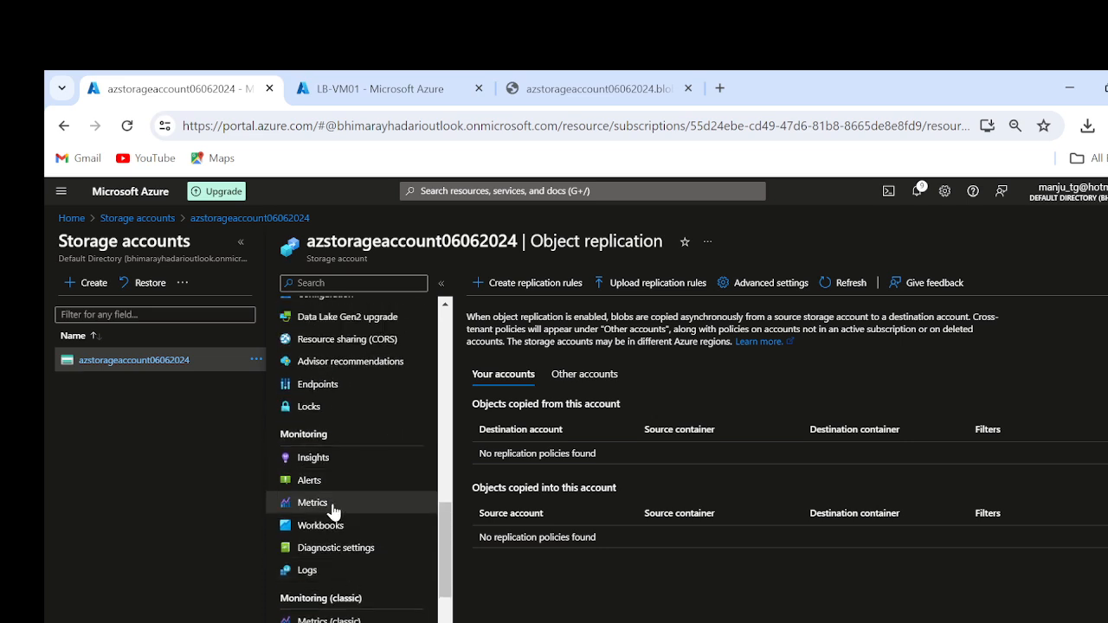
scroll(358, 459, "down", 3)
scroll(358, 453, "up", 6)
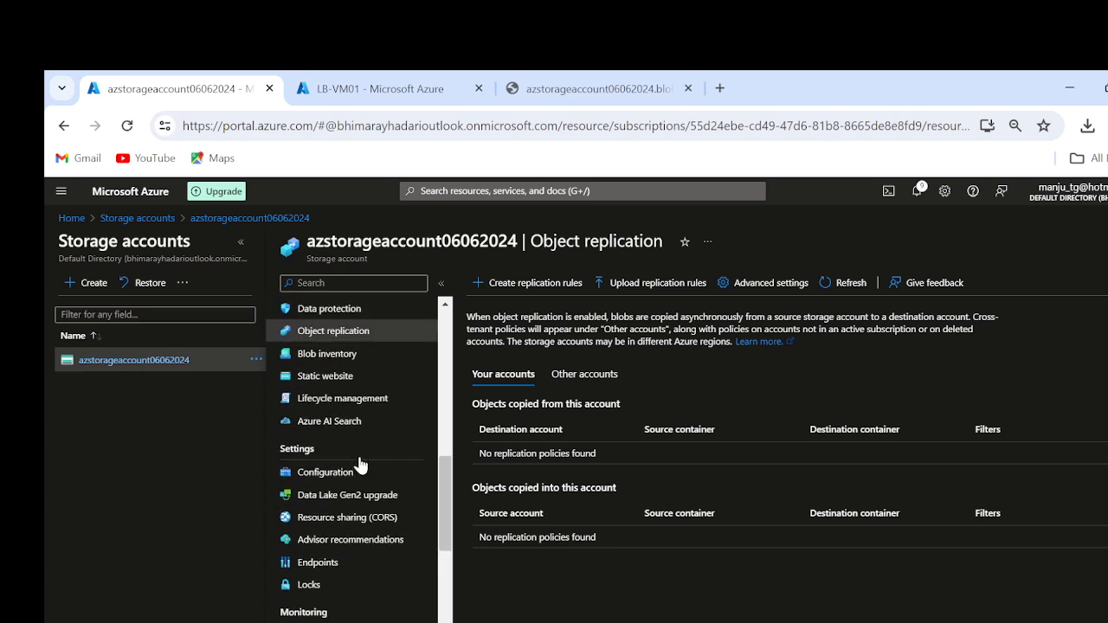
scroll(361, 463, "up", 5)
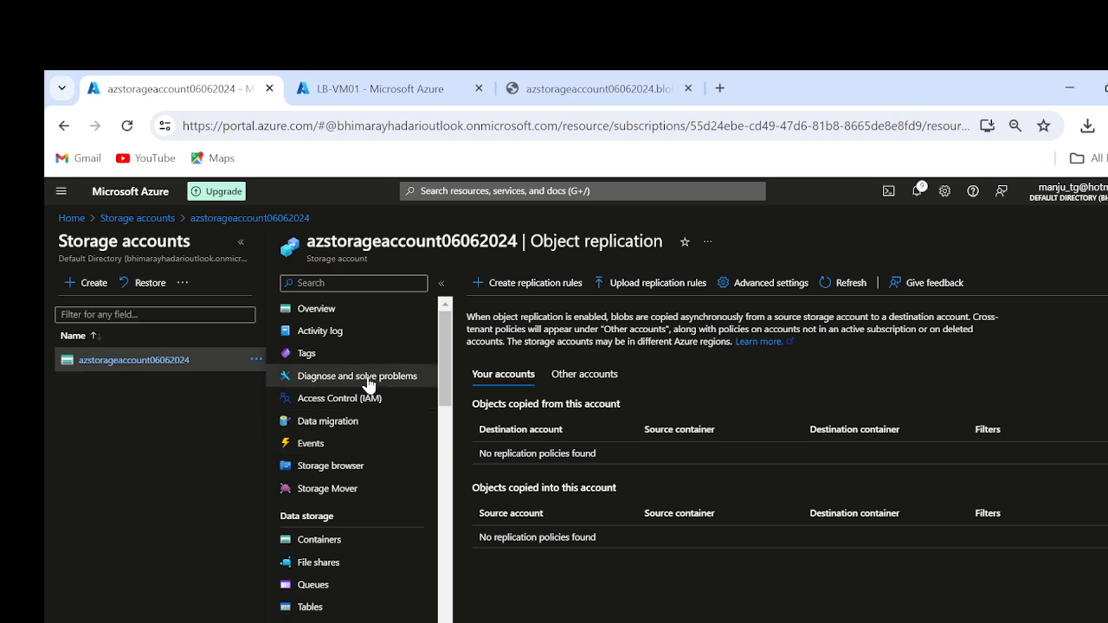
left_click(573, 373)
left_click(532, 376)
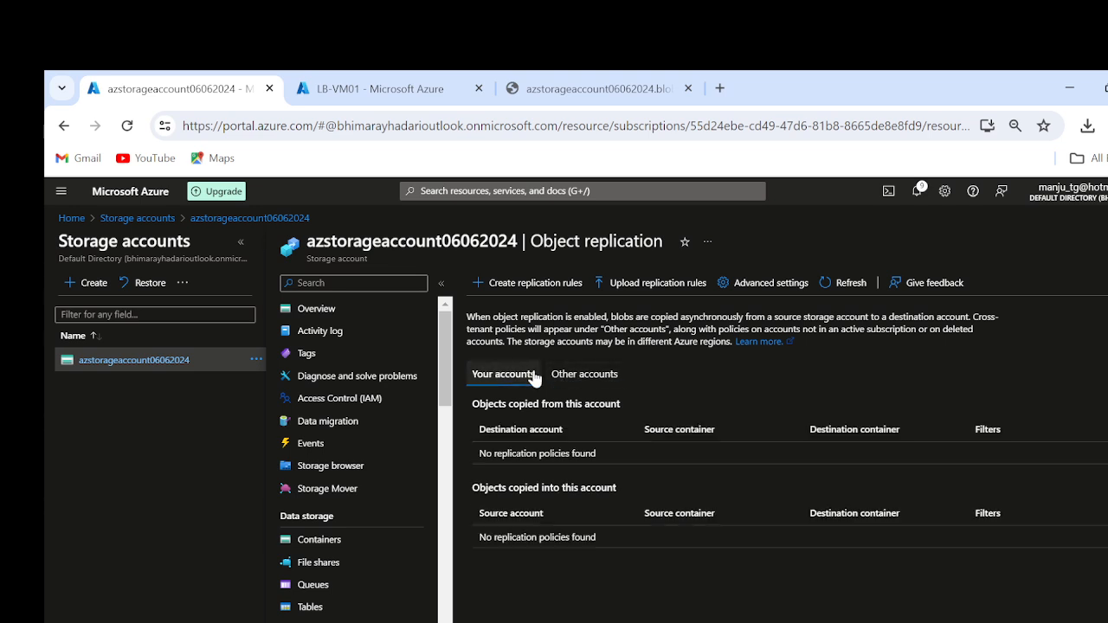